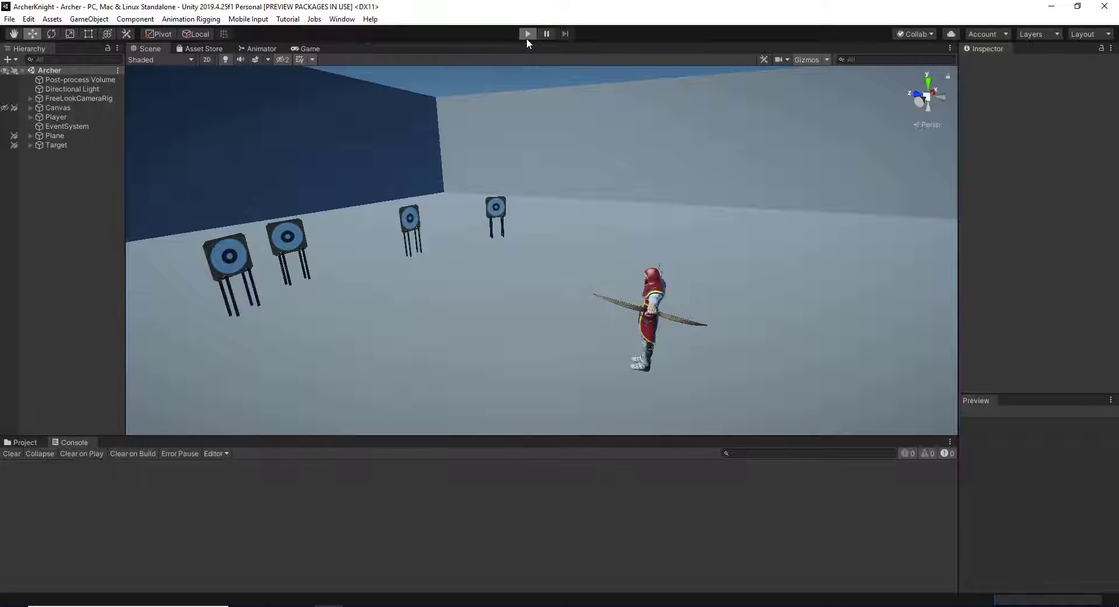
# Step: Play-test the game by aiming, shooting an arrow at the targets and walking forward, then stop
pyautogui.click(527, 34)
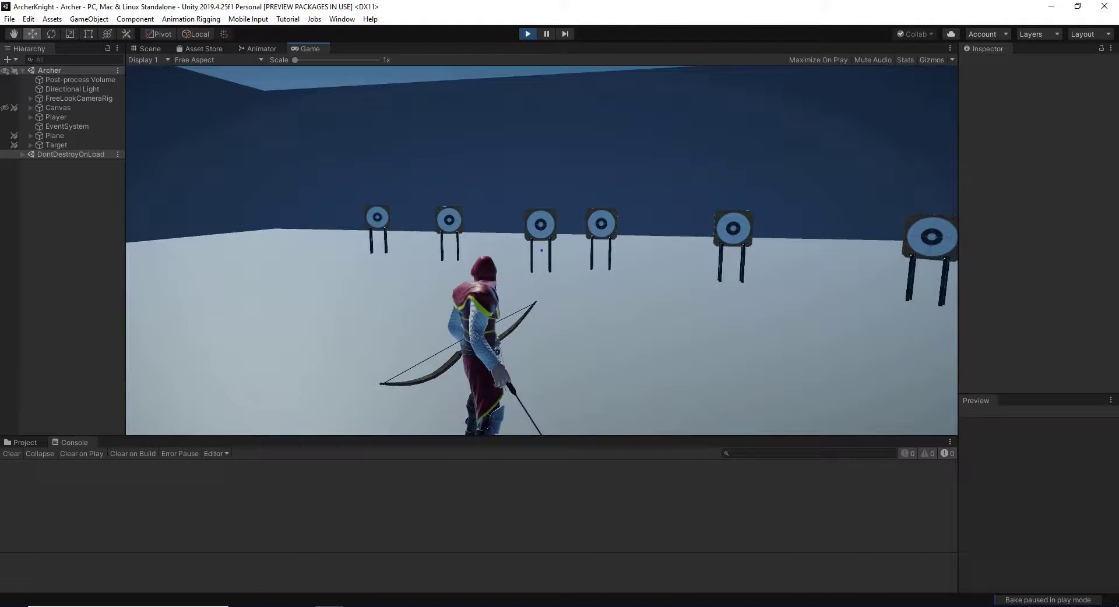
pyautogui.rightClick(542, 251)
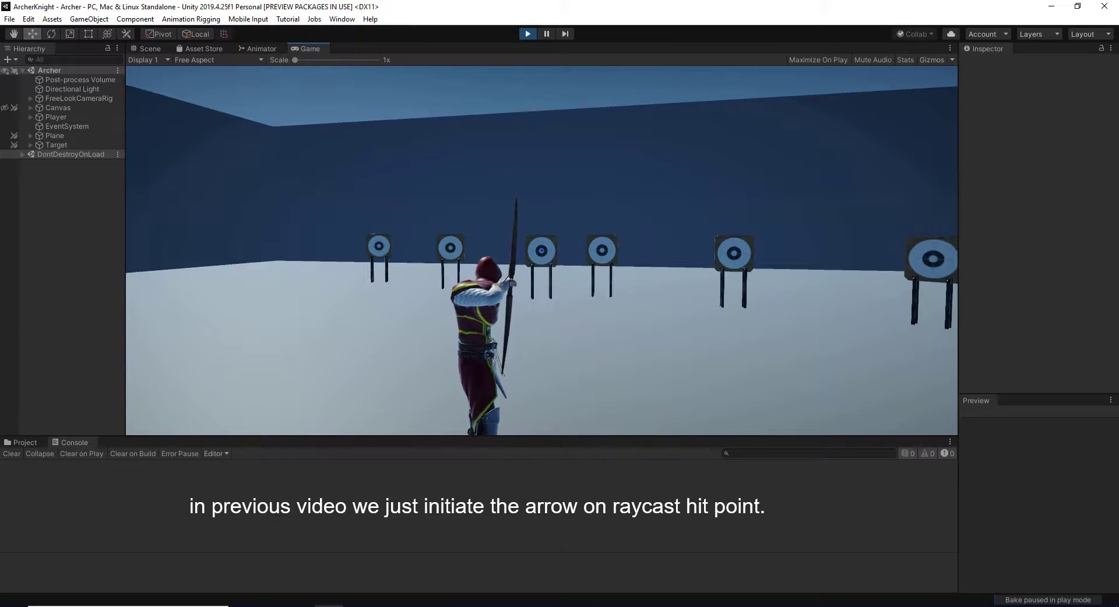
pyautogui.click(542, 251)
pyautogui.press('w')
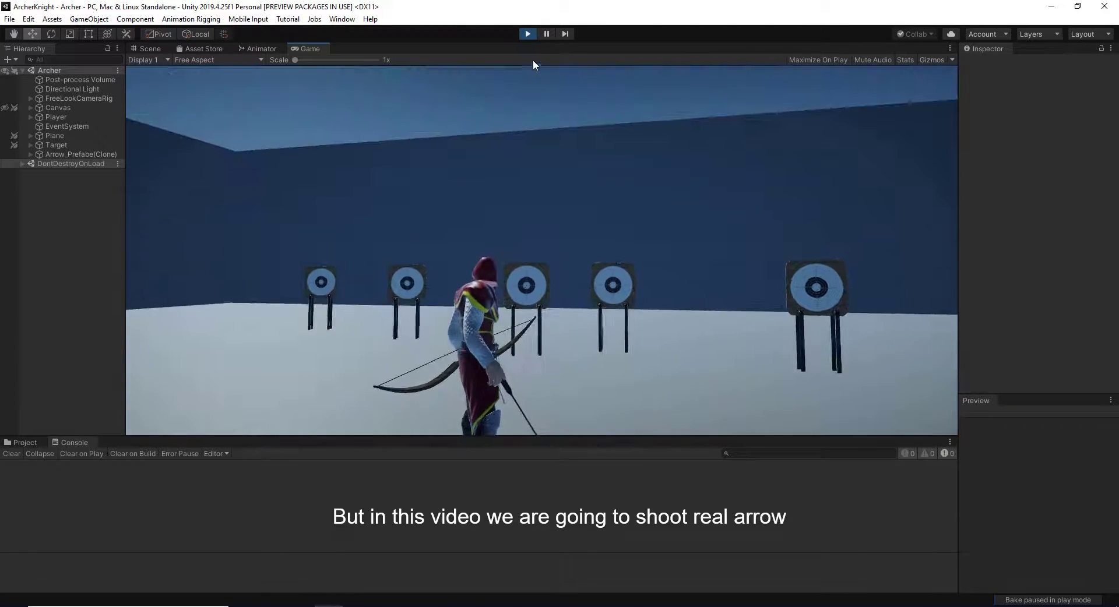
pyautogui.click(528, 34)
# Step: Expand the Player in the Hierarchy and locate its Arrow Shoot script
pyautogui.click(30, 120)
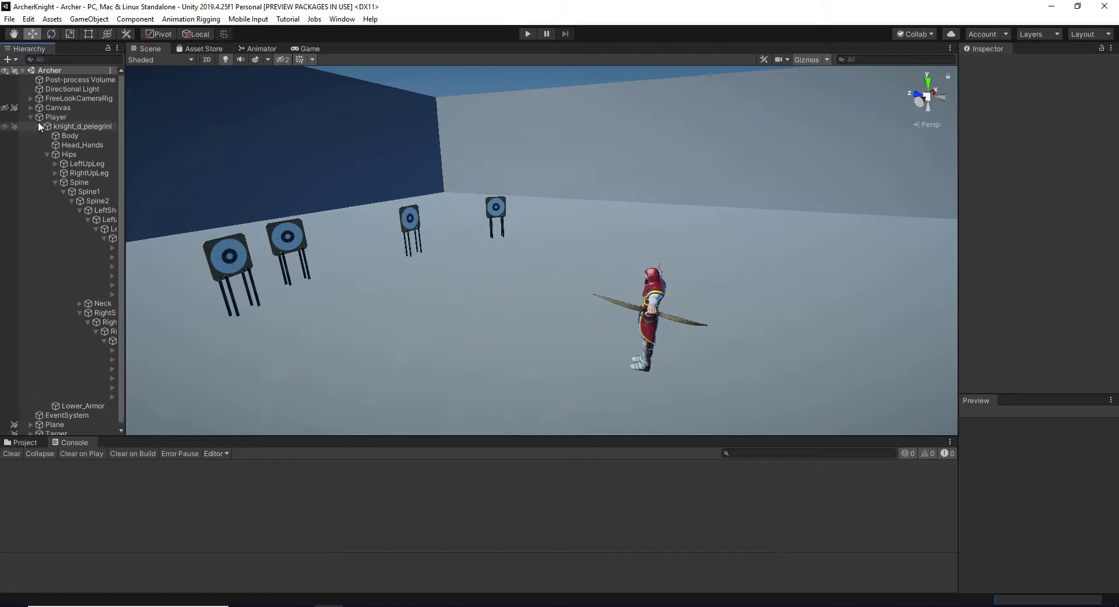
pyautogui.keyDown('alt'); pyautogui.click(39, 127); pyautogui.keyUp('alt')
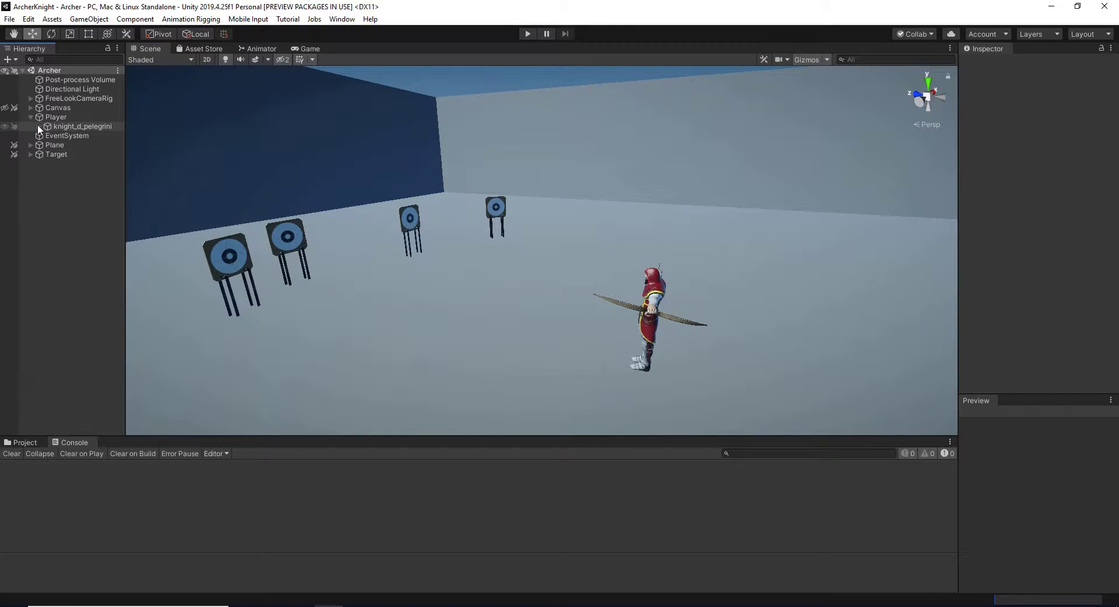
pyautogui.click(39, 127)
pyautogui.moveTo(127, 150); pyautogui.dragTo(125, 149)
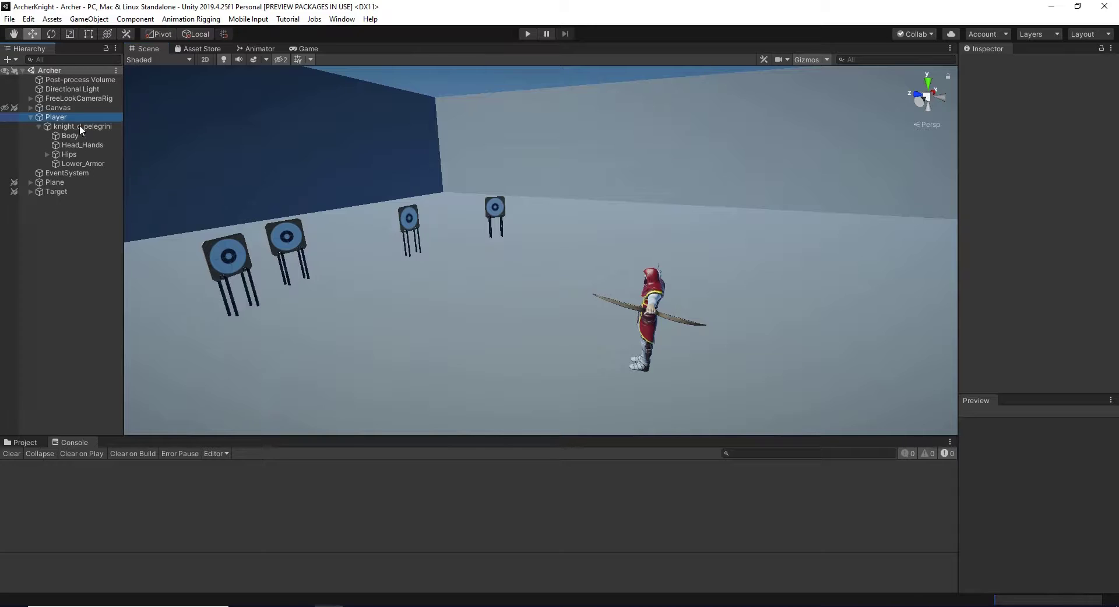
pyautogui.scroll(-5, 1068, 297)
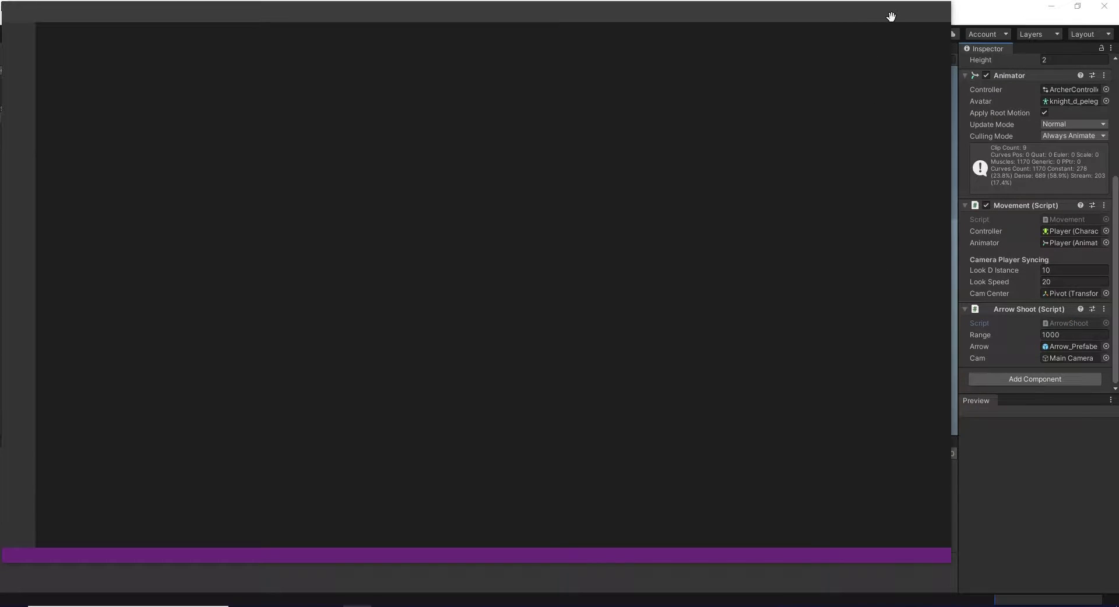
# Step: Replace ArrowShoot's fields with ArrowPrefab, RaycastHit hit, range = 1000f and Transform ArrowSpawnPosition
pyautogui.click(901, 15)
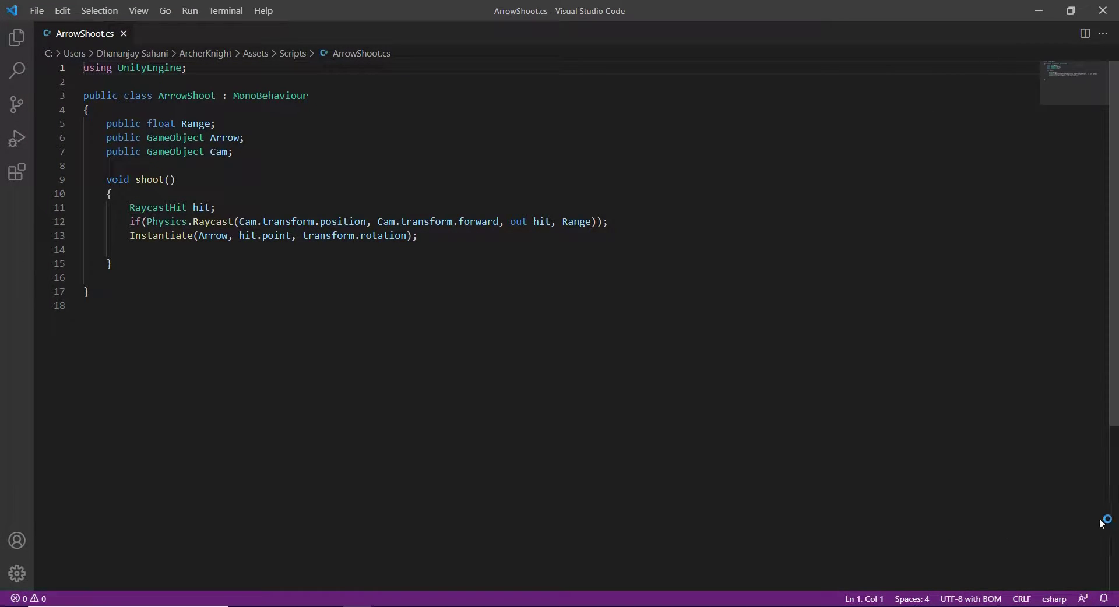
pyautogui.moveTo(430, 234); pyautogui.dragTo(130, 223)
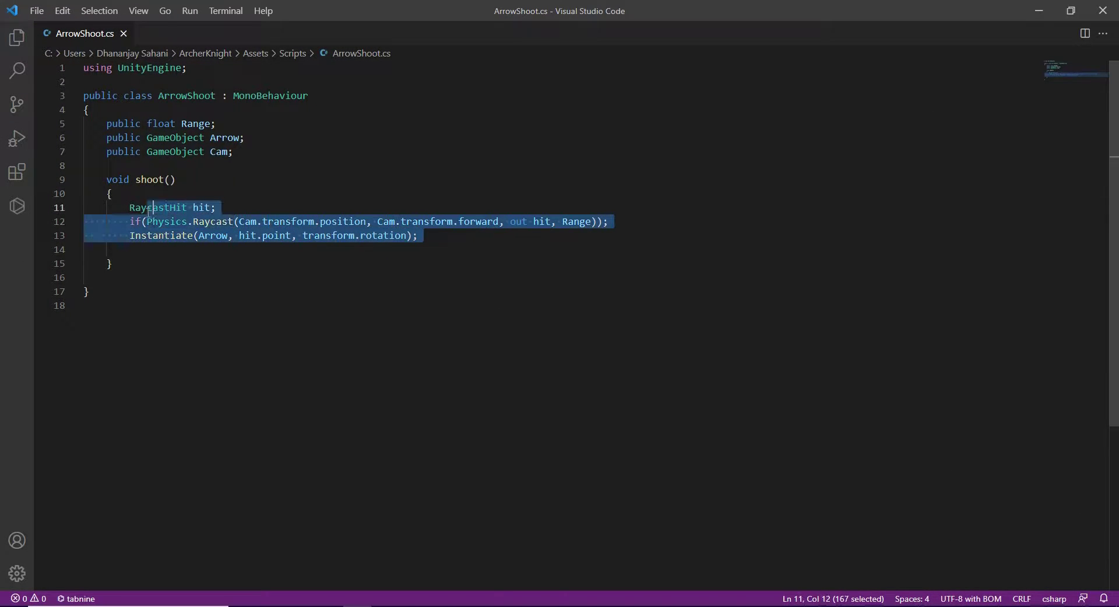
pyautogui.press('BackSpace')
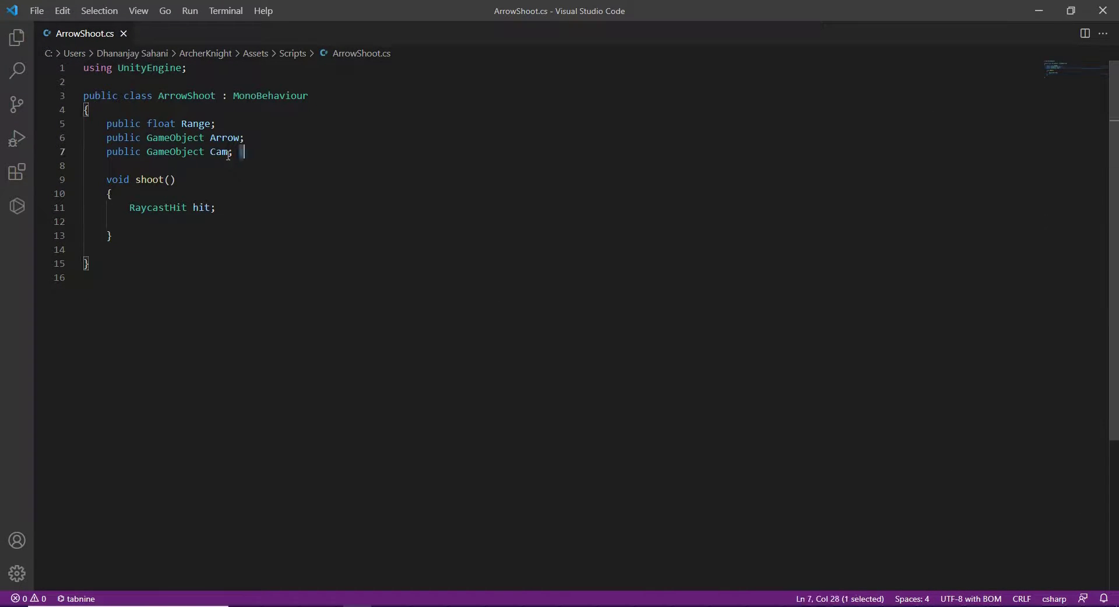
pyautogui.hotkey('ctrl', 'z')
pyautogui.hotkey('ctrl', 'z')
pyautogui.write('pub')
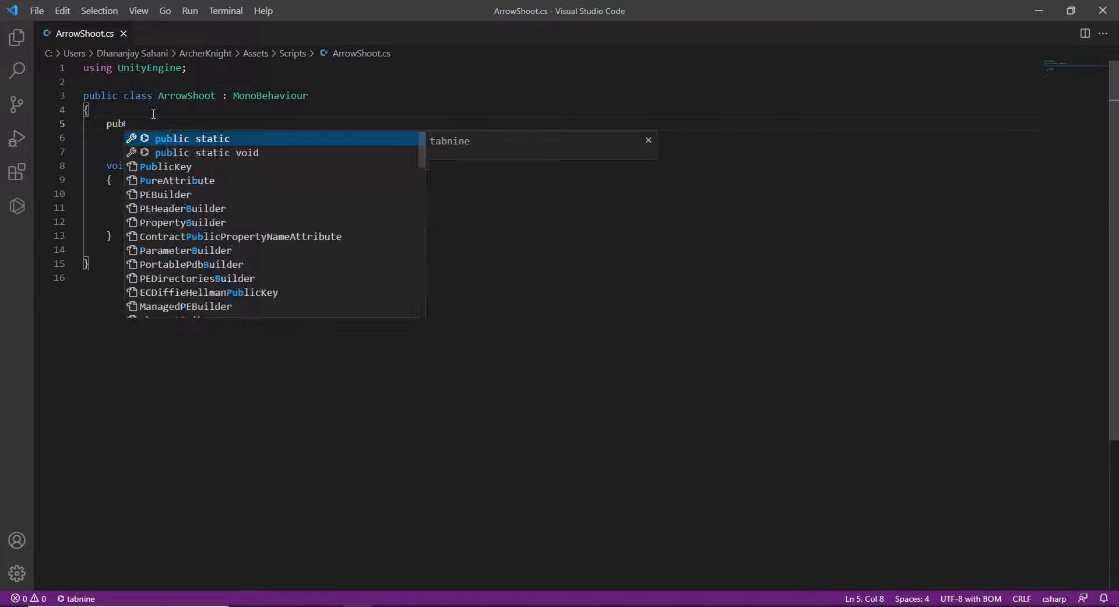
pyautogui.write('lic GameObject ArrowPrefa')
pyautogui.press('Tab')
pyautogui.press('Return')
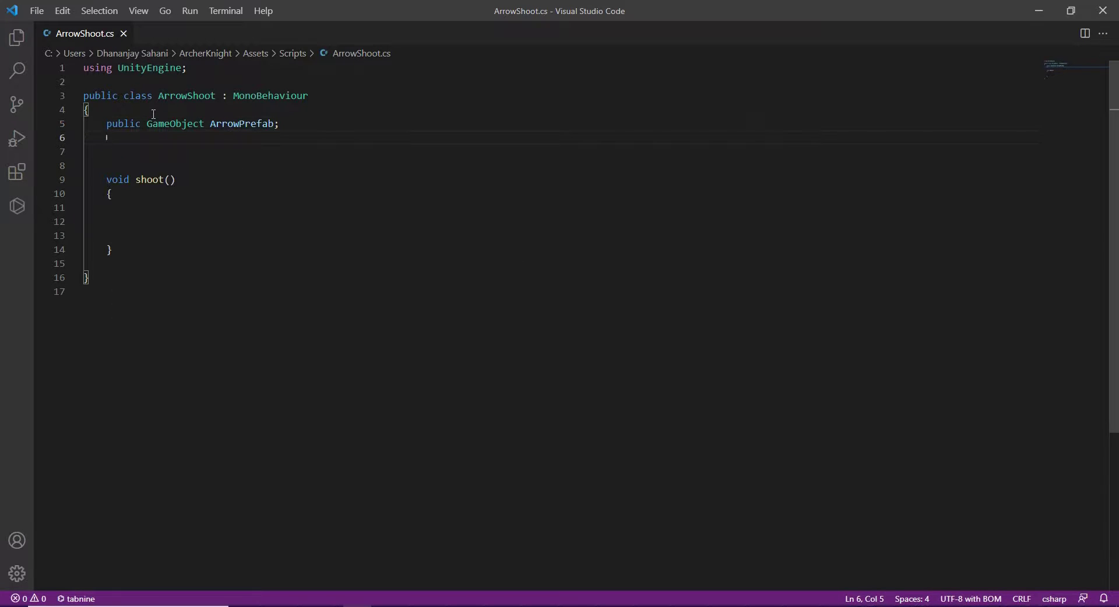
pyautogui.write('Rayca')
pyautogui.press('Tab')
pyautogui.press('Return')
pyautogui.write('float ran')
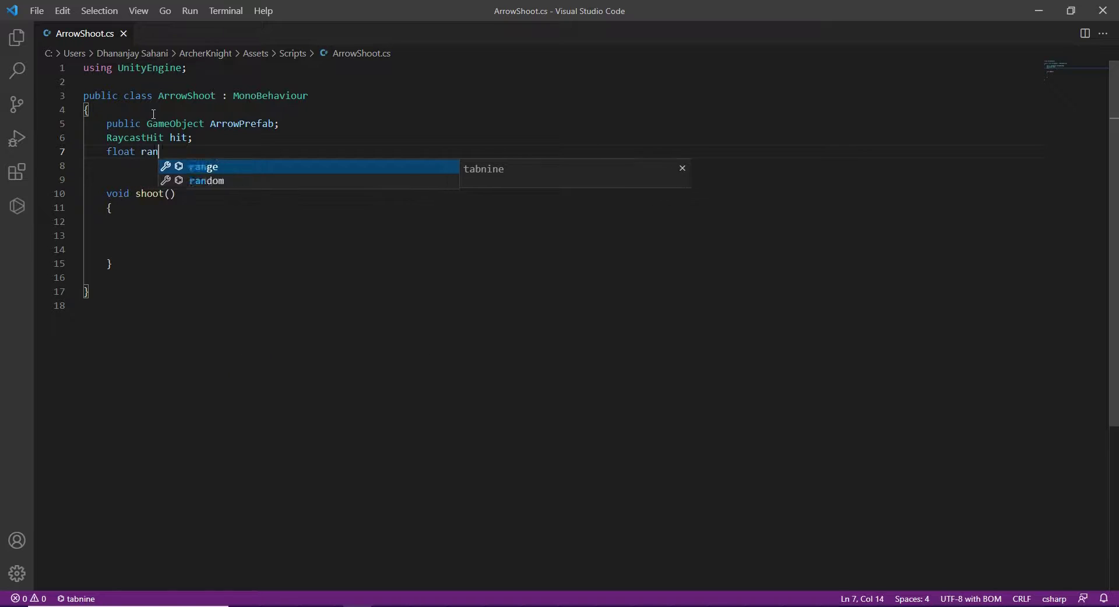
pyautogui.write('ge = 1000f;')
pyautogui.press('Return')
pyautogui.write('public ')
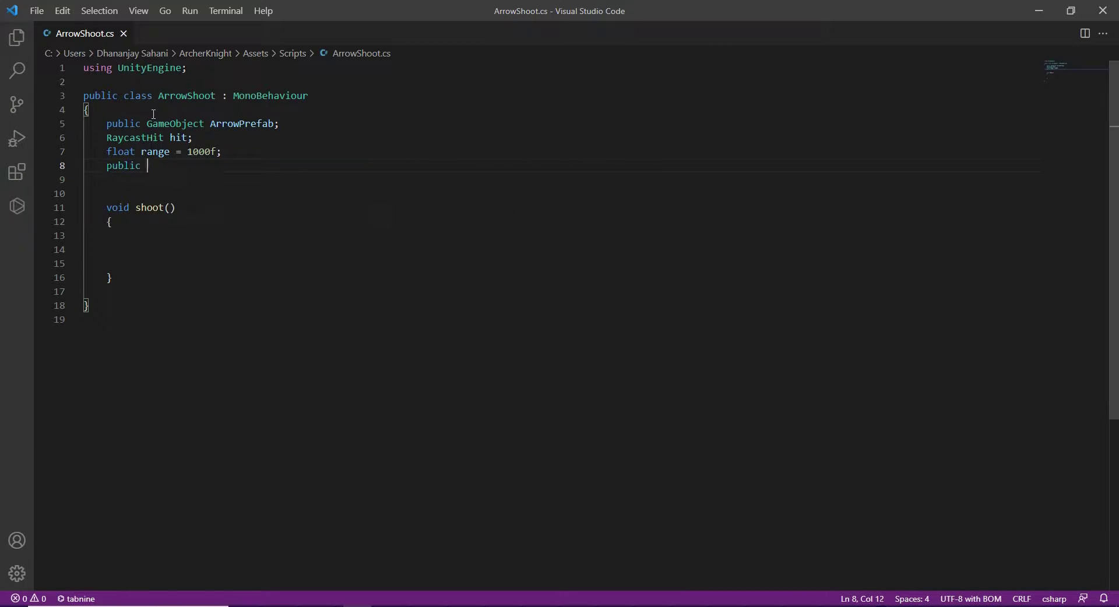
pyautogui.write('Transform ArrowSpawnPosition;')
# Step: In shoot(), compute a ScreenCenter Vector2 and a ray from Camera.main.ScreenPointToRay(ScreenCenter)
pyautogui.moveTo(131, 256); pyautogui.dragTo(150, 224)
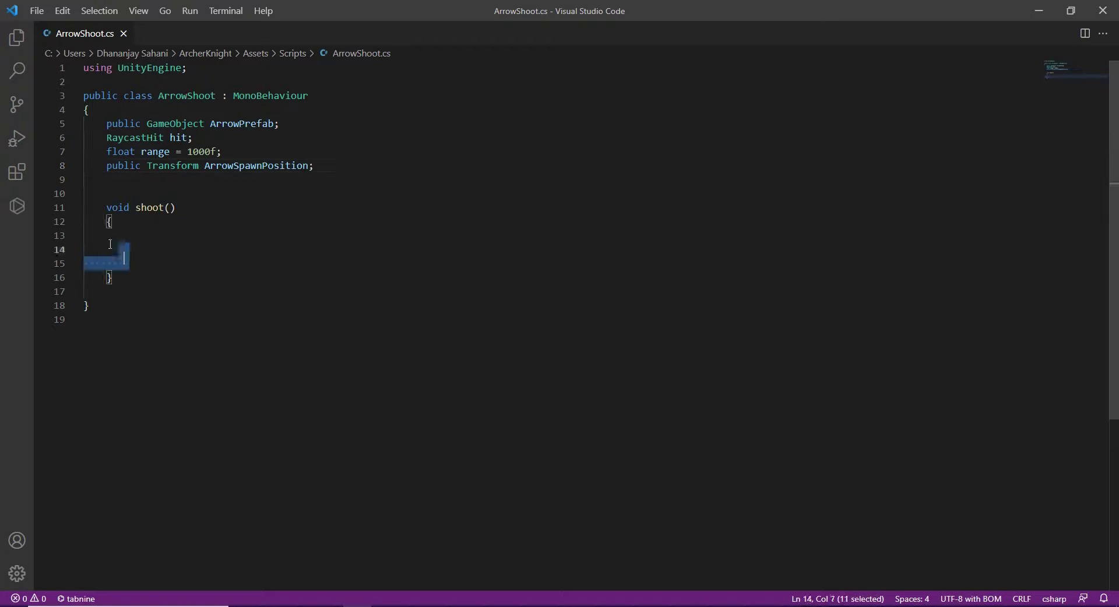
pyautogui.press('Return')
pyautogui.write('Vector2 S')
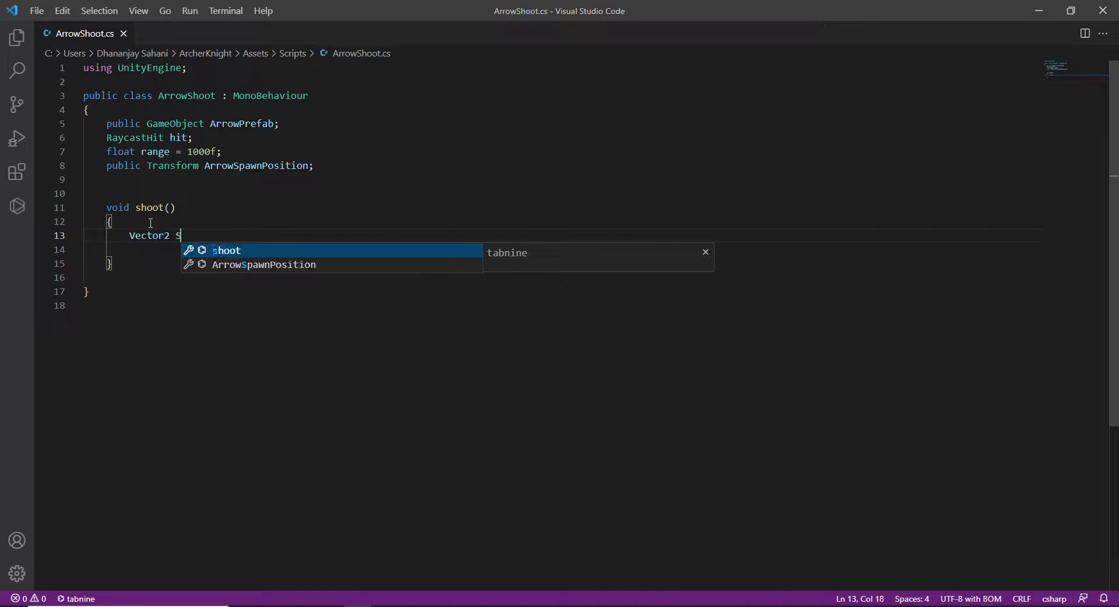
pyautogui.write('creenCenter = ne')
pyautogui.press('Tab')
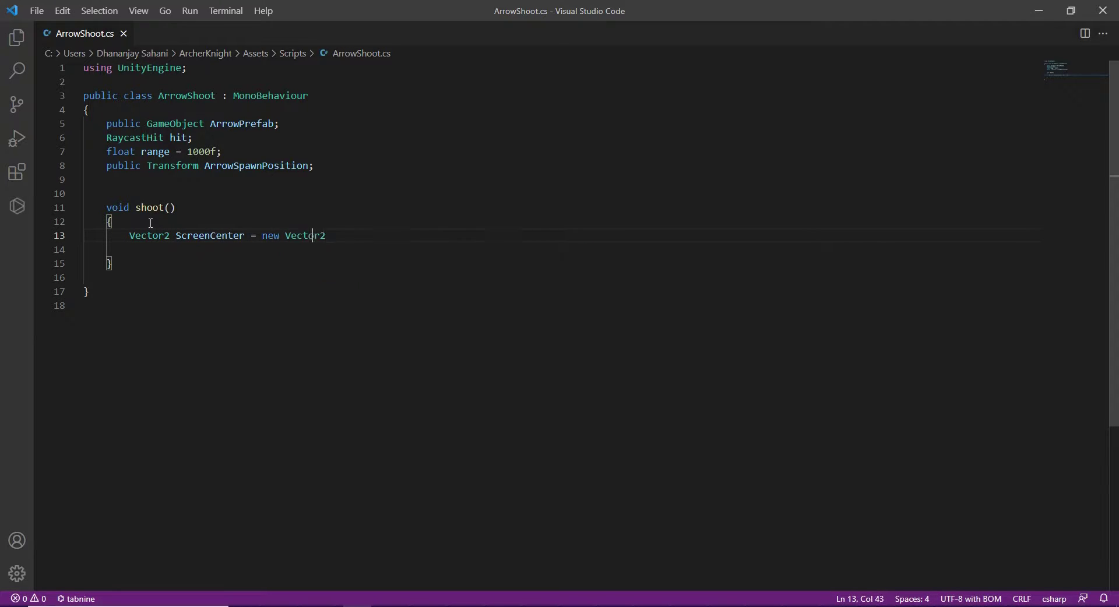
pyautogui.write('(Scree')
pyautogui.press('Tab')
pyautogui.press('Return')
pyautogui.write('Ra')
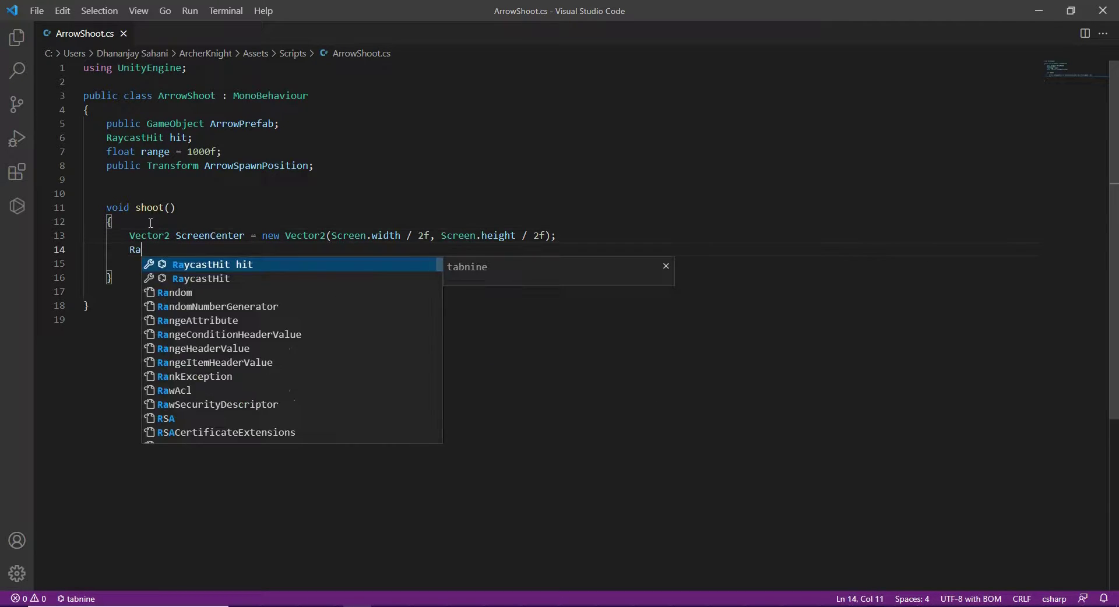
pyautogui.write('y ray = Camera.main.S')
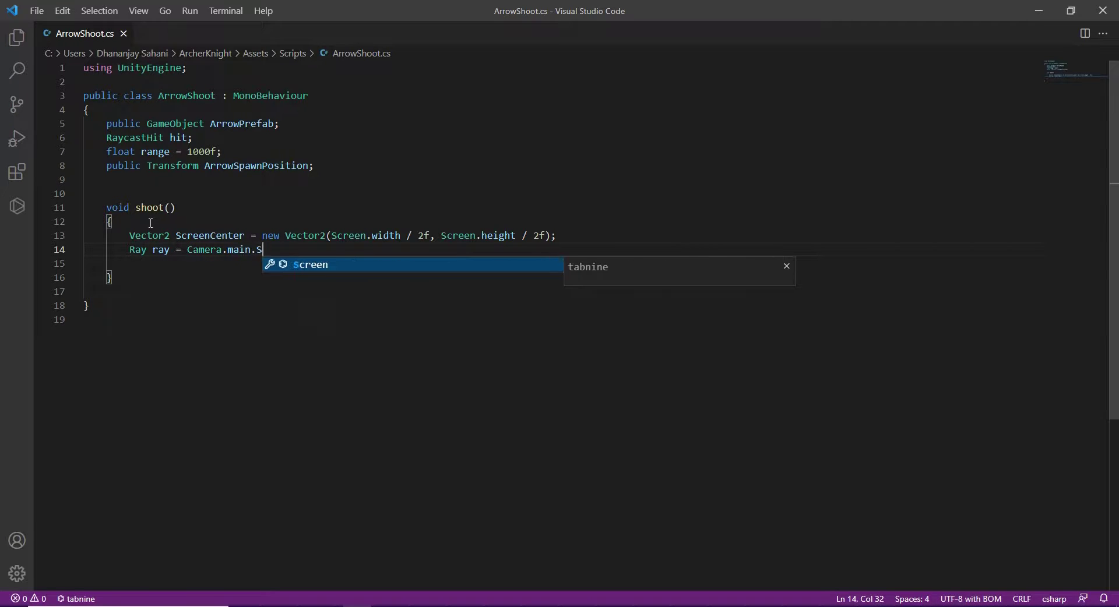
pyautogui.write('creenPointToRay(ScreenCenter);')
# Step: Raycast out hit within range and Instantiate ArrowPrefab at ArrowSpawnPosition's position and rotation
pyautogui.press('Return')
pyautogui.write('if(')
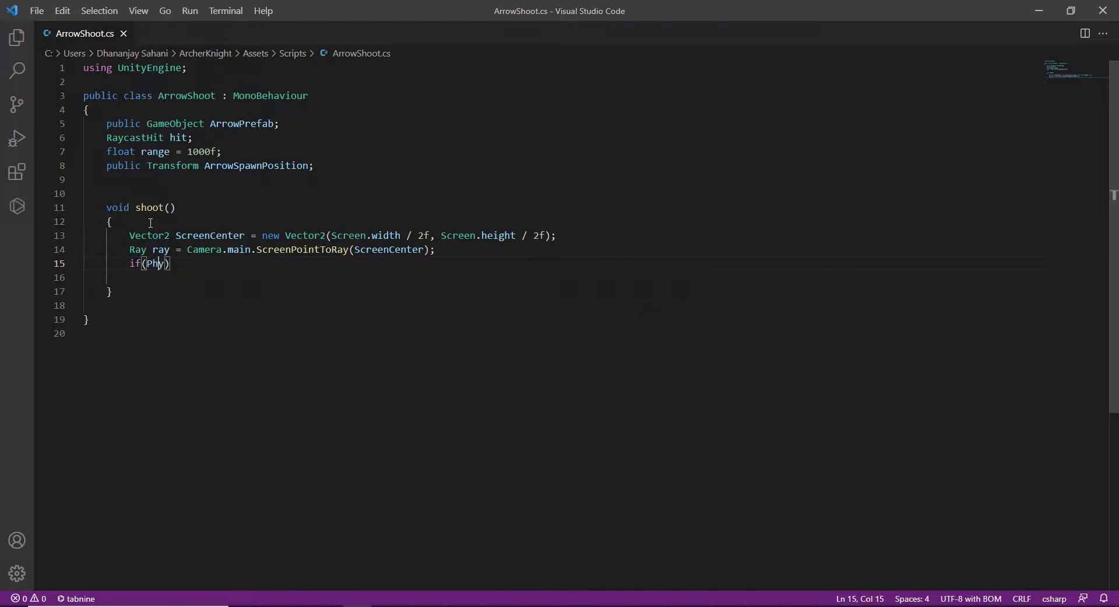
pyautogui.write('Physics.Raycast(ray, ou')
pyautogui.press('Tab')
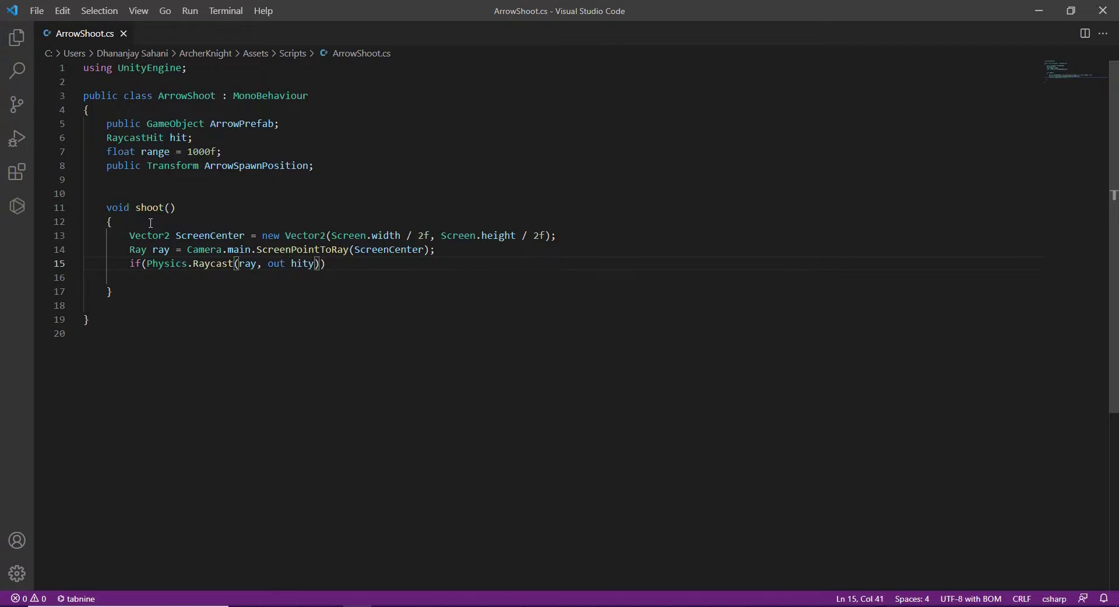
pyautogui.write(', range')
pyautogui.write('GameObject A')
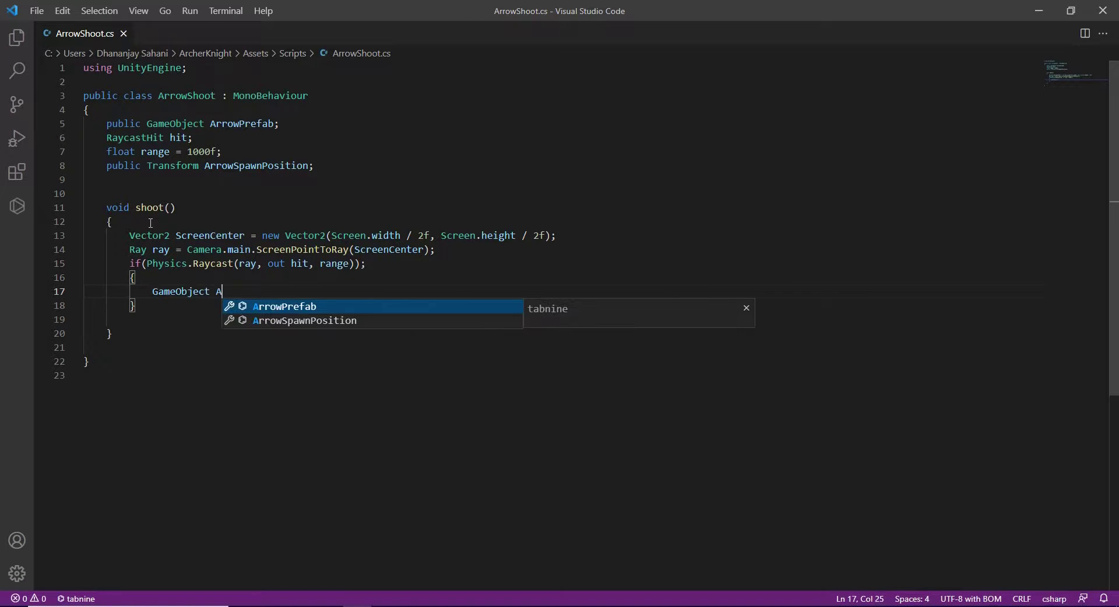
pyautogui.write('rrow = GameO')
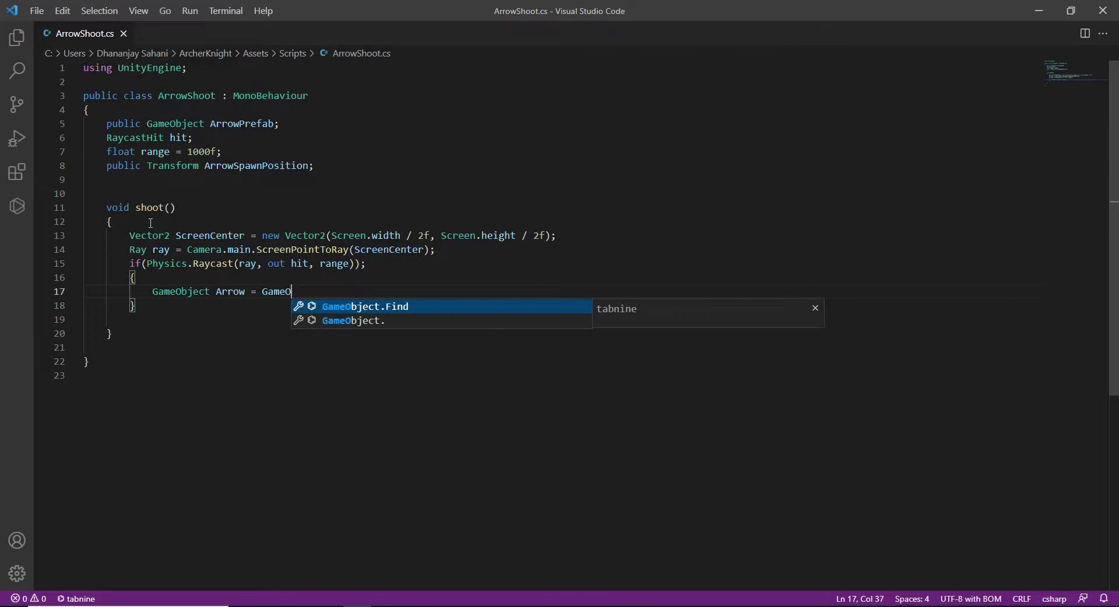
pyautogui.write('bject.In')
pyautogui.press('Tab')
pyautogui.write('(Arr')
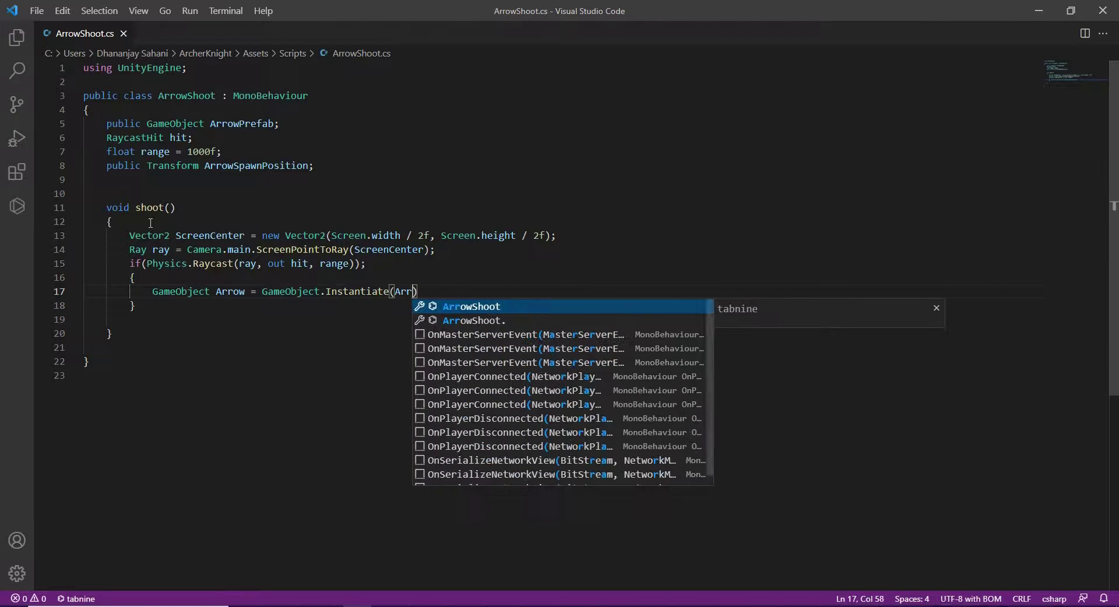
pyautogui.press('Tab')
pyautogui.write(', ArrowSpawnPosition.tran')
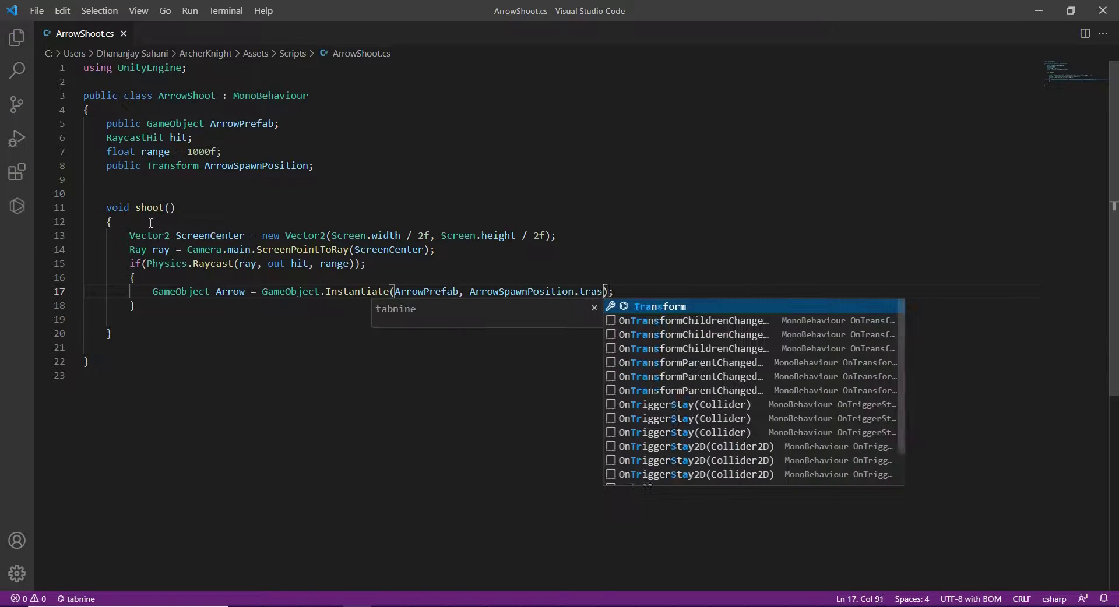
pyautogui.write('sform.position, ArrowSpawnPosition.t')
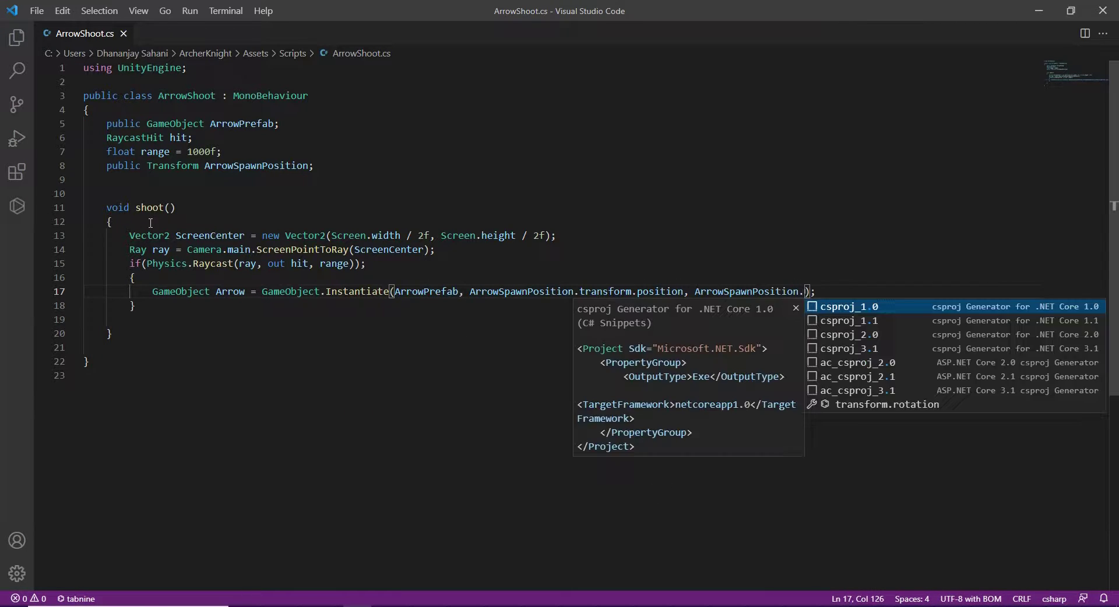
pyautogui.write('ransform.rotation) as GameObject; ')
pyautogui.write('Arr')
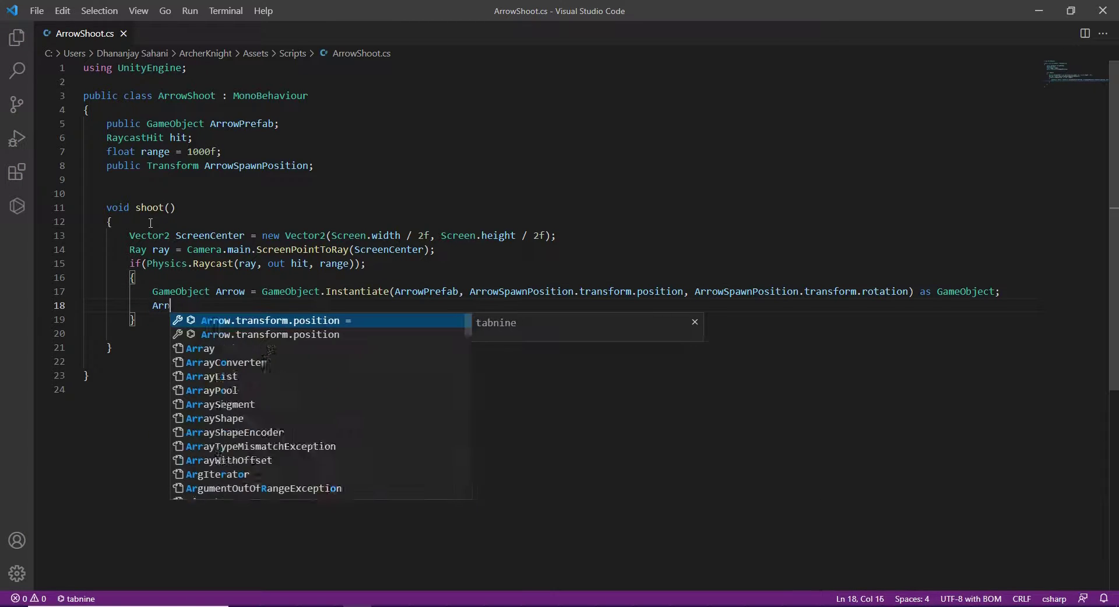
pyautogui.write('ow.Ge')
pyautogui.press('Tab')
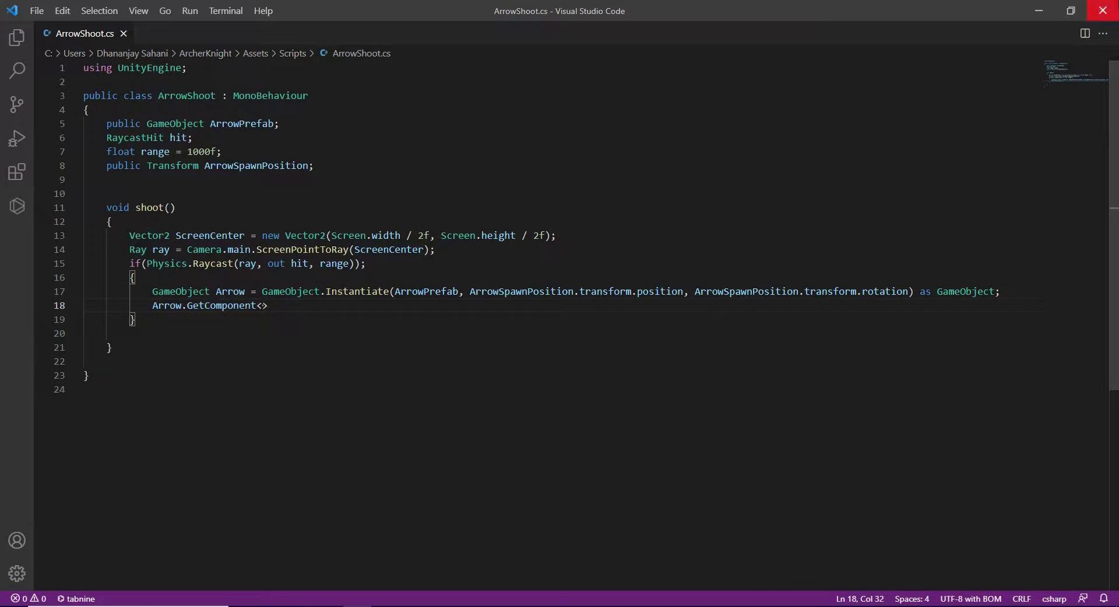
# Step: Create a new C# script named Arrow in Assets/Scripts via Create > C# Script
pyautogui.click(1039, 10)
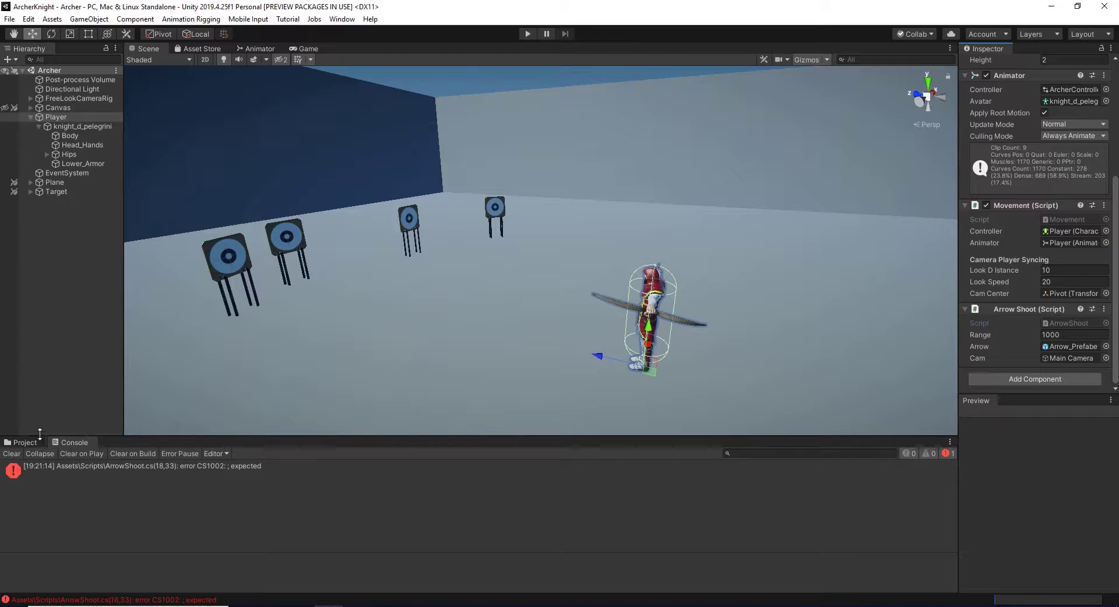
pyautogui.click(251, 466)
pyautogui.rightClick(352, 526)
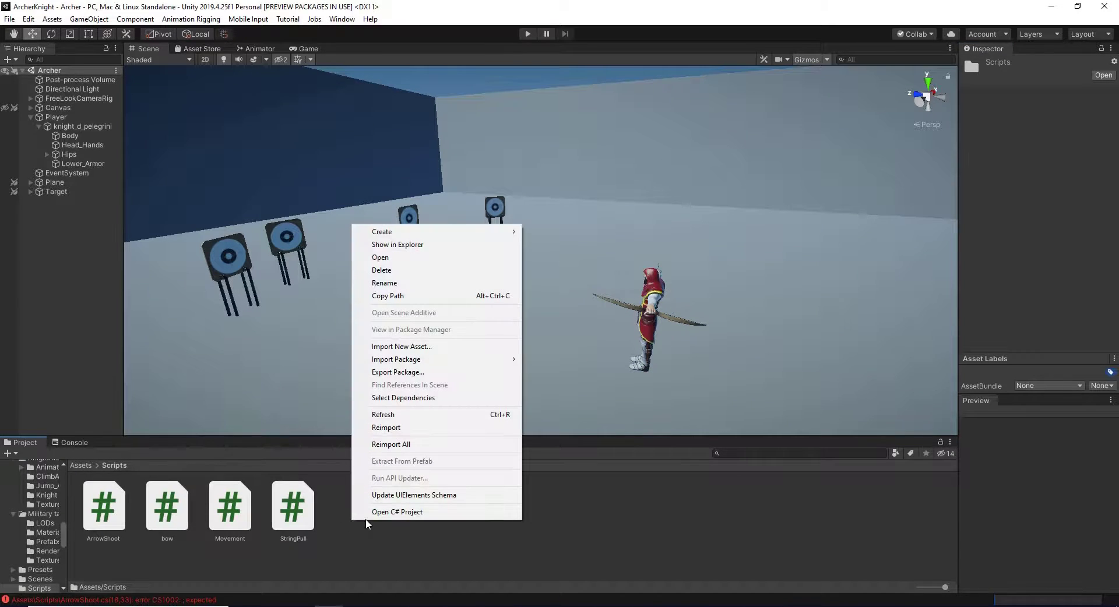
pyautogui.moveTo(420, 232)
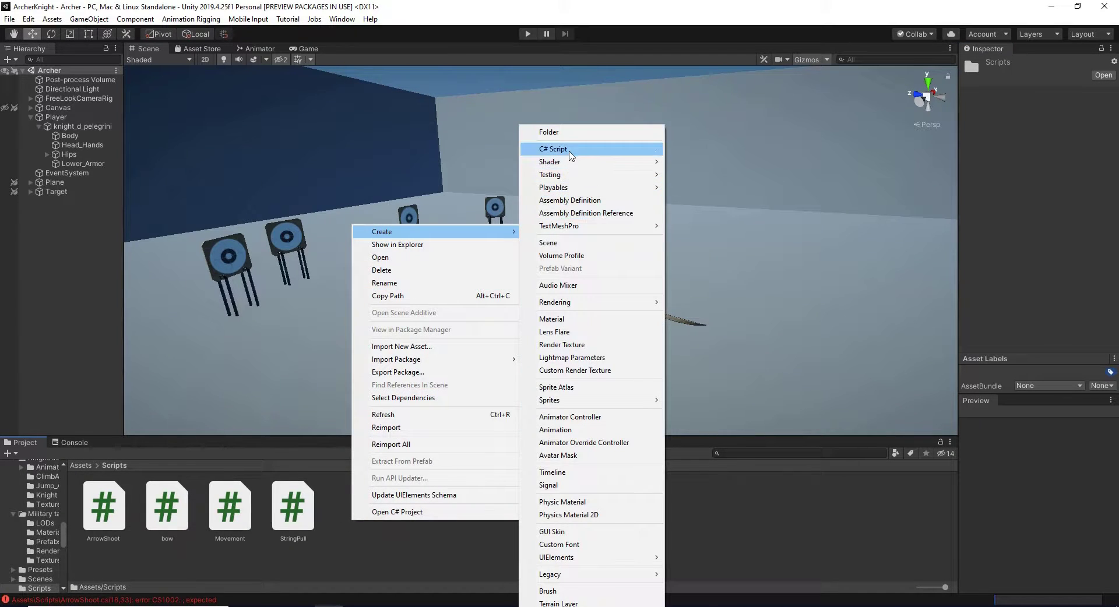
pyautogui.click(554, 150)
pyautogui.write('Arro')
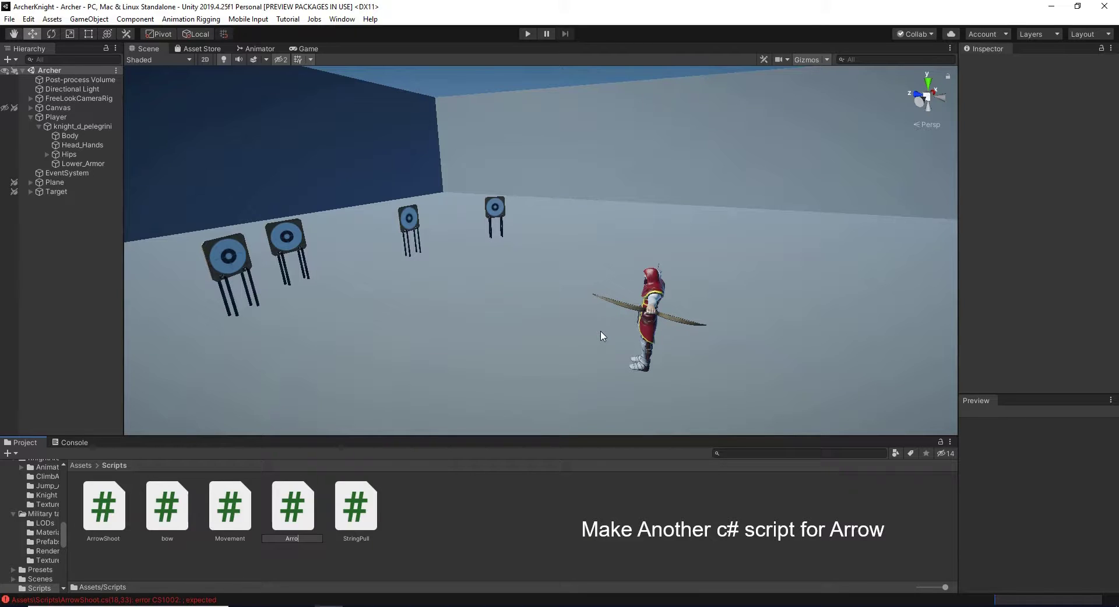
pyautogui.write('w')
pyautogui.press('Return')
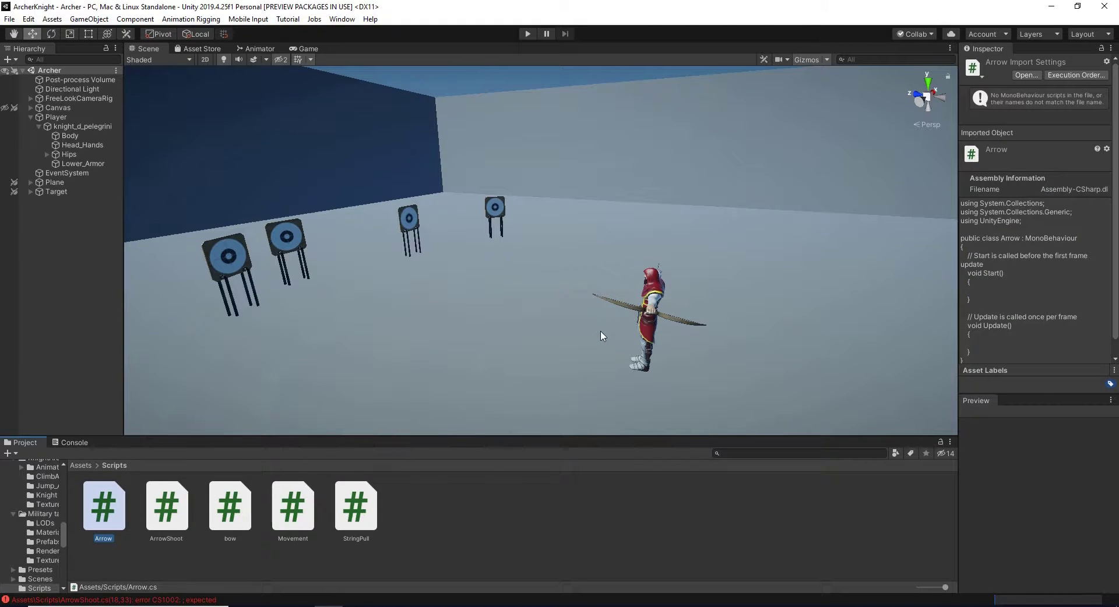
# Step: Open Arrow.cs and delete its unused using lines and default Start and Update methods
pyautogui.doubleClick(105, 499)
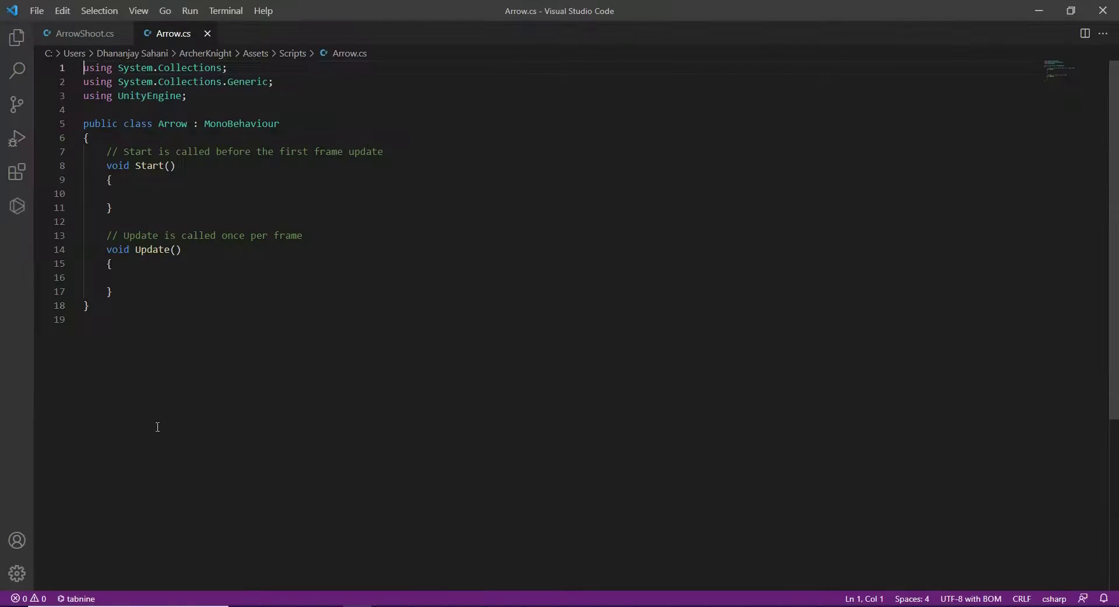
pyautogui.moveTo(274, 82); pyautogui.dragTo(78, 76)
pyautogui.press('BackSpace')
pyautogui.hotkey('ctrl', 'shift', 'k')
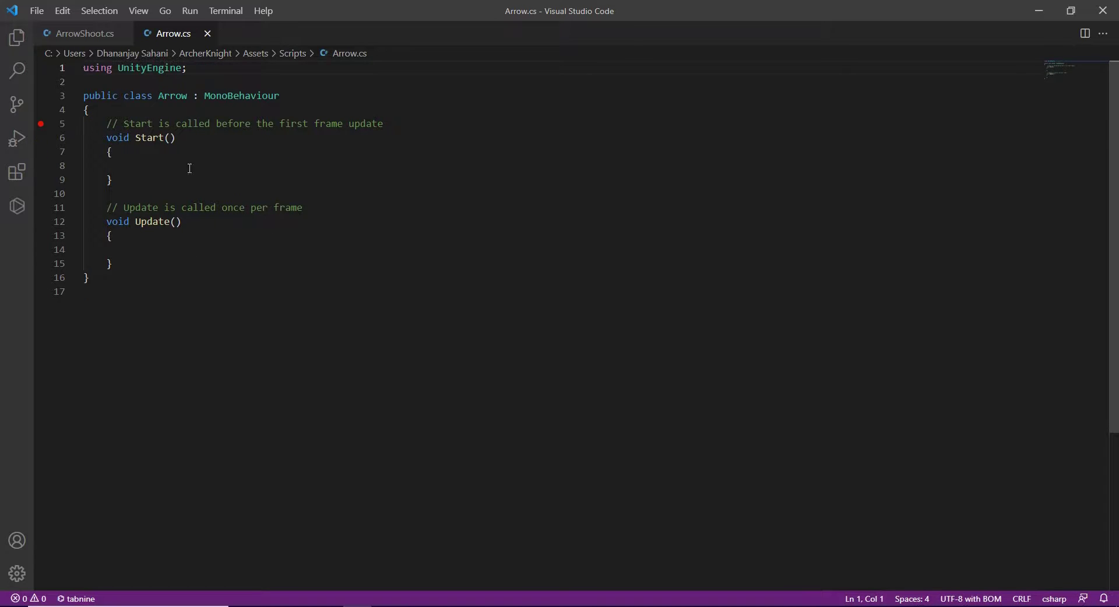
pyautogui.click(168, 264)
pyautogui.moveTo(168, 265); pyautogui.dragTo(85, 123)
pyautogui.press('BackSpace')
# Step: In ArrowShoot.cs, name the spawned arrow ArrowInstantiate and call GetComponent<Arrow>().setTarget(hit.point)
pyautogui.hotkey('ctrl', 'Tab')
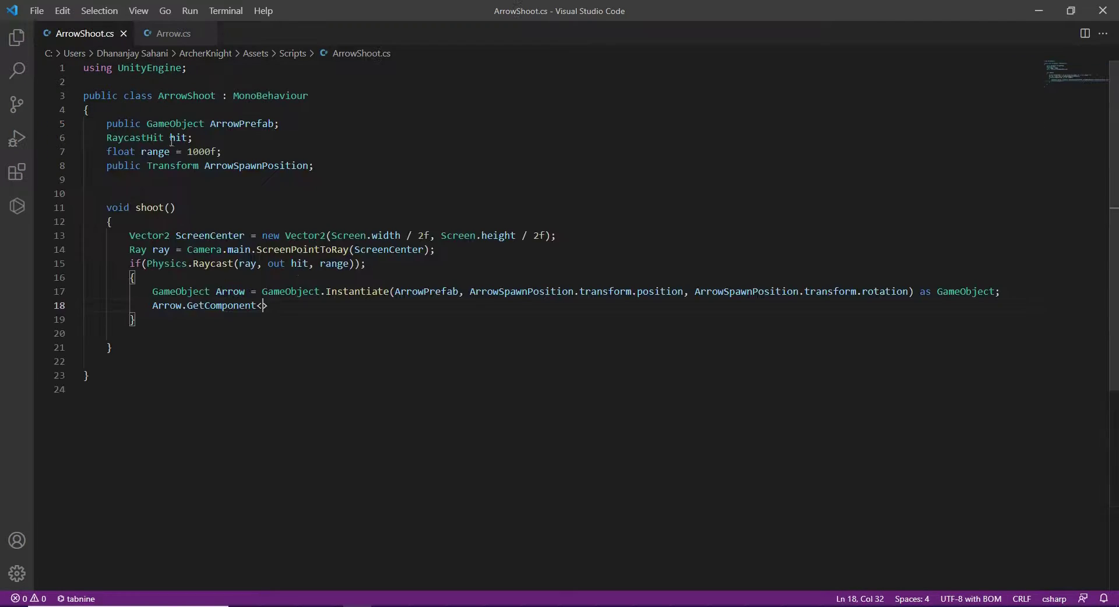
pyautogui.write('Arrow')
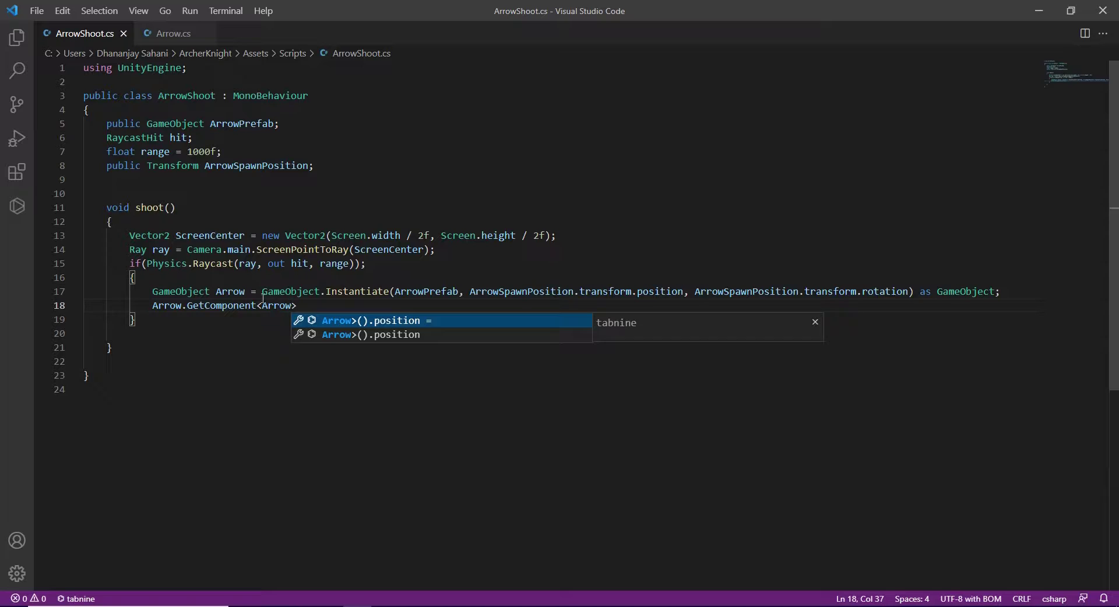
pyautogui.click(246, 292)
pyautogui.write('Instantiate')
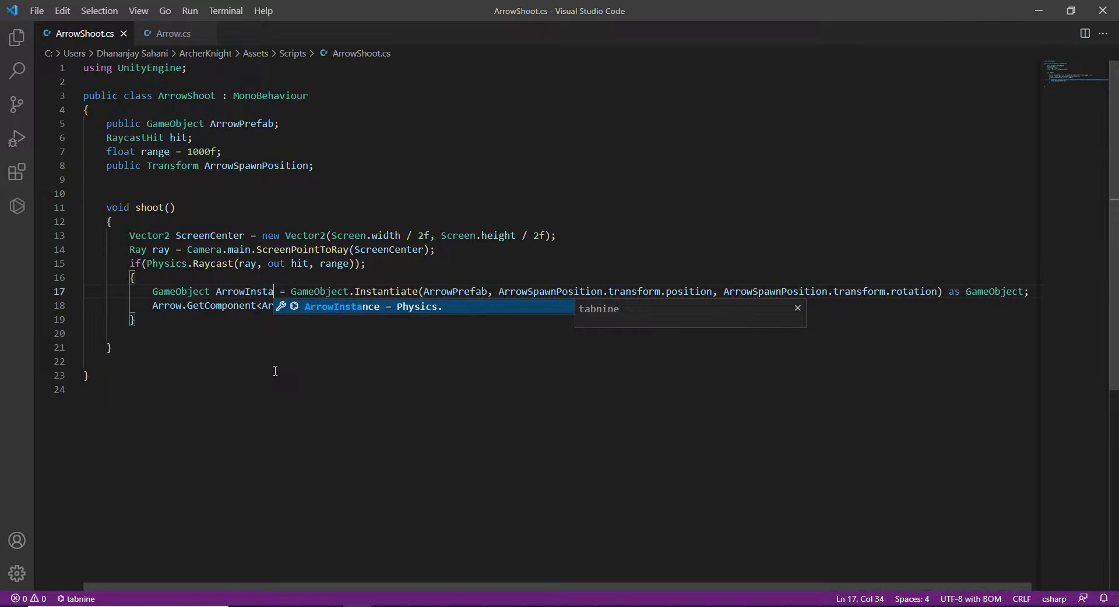
pyautogui.doubleClick(286, 291)
pyautogui.hotkey('ctrl', 'c')
pyautogui.doubleClick(166, 305)
pyautogui.hotkey('ctrl', 'v')
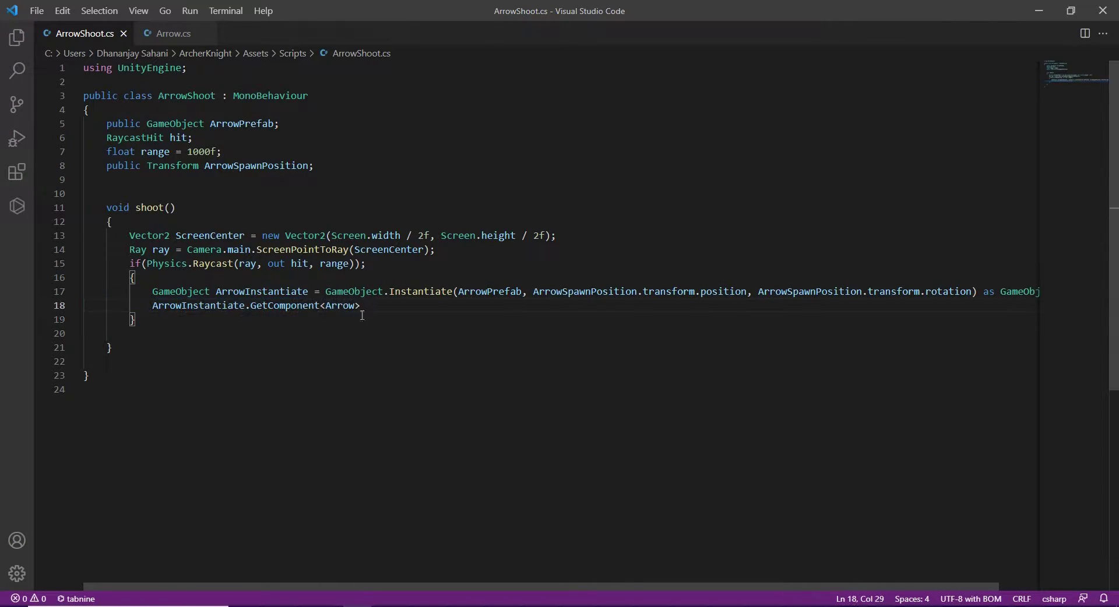
pyautogui.write('().set')
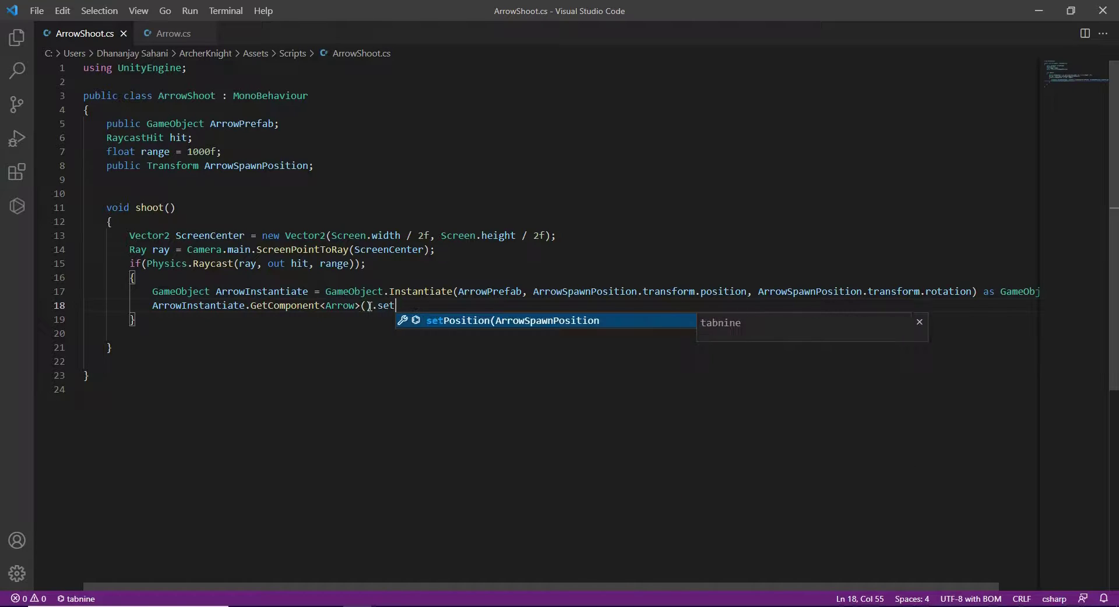
pyautogui.write('Target(hit.poi')
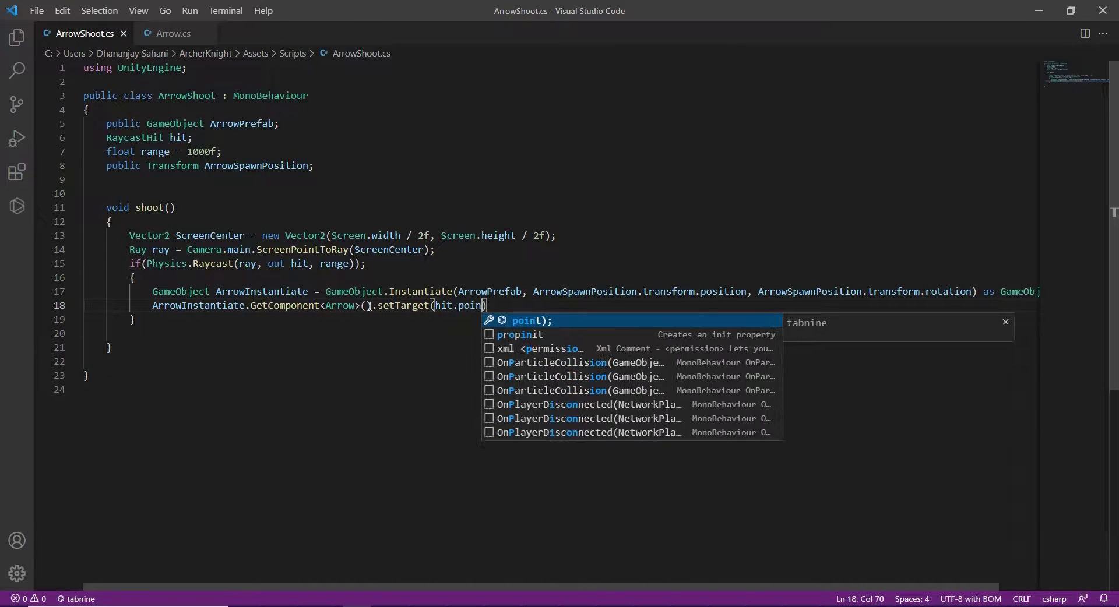
pyautogui.write('nt);')
# Step: Add public Vector3 m_target and float Speed fields to Arrow.cs
pyautogui.click(172, 33)
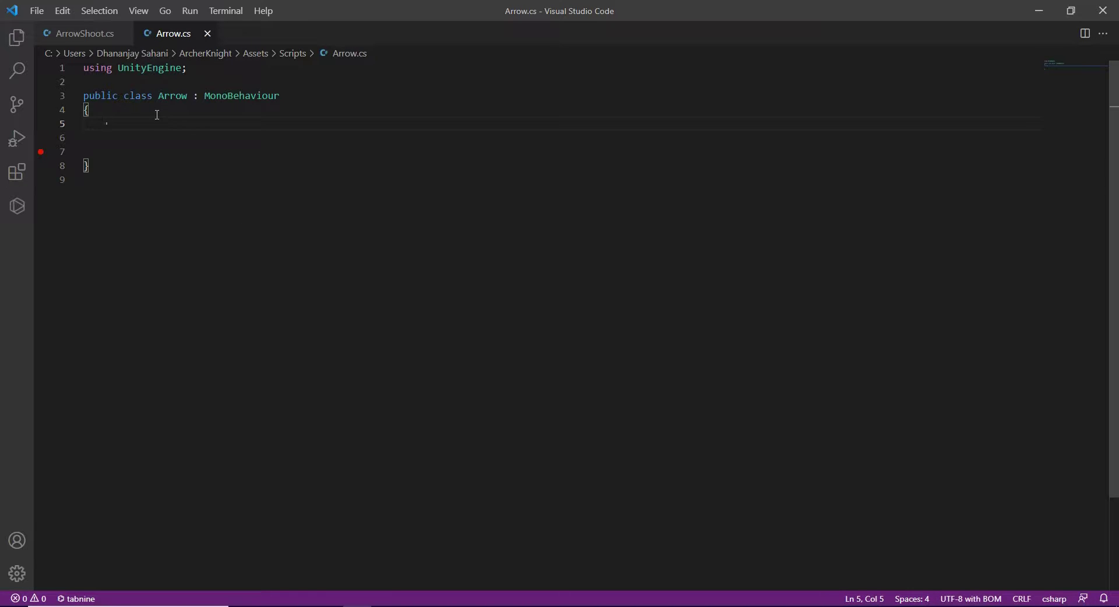
pyautogui.write('public ve')
pyautogui.press('Tab')
pyautogui.write('m_target')
pyautogui.press('End')
pyautogui.press('Return')
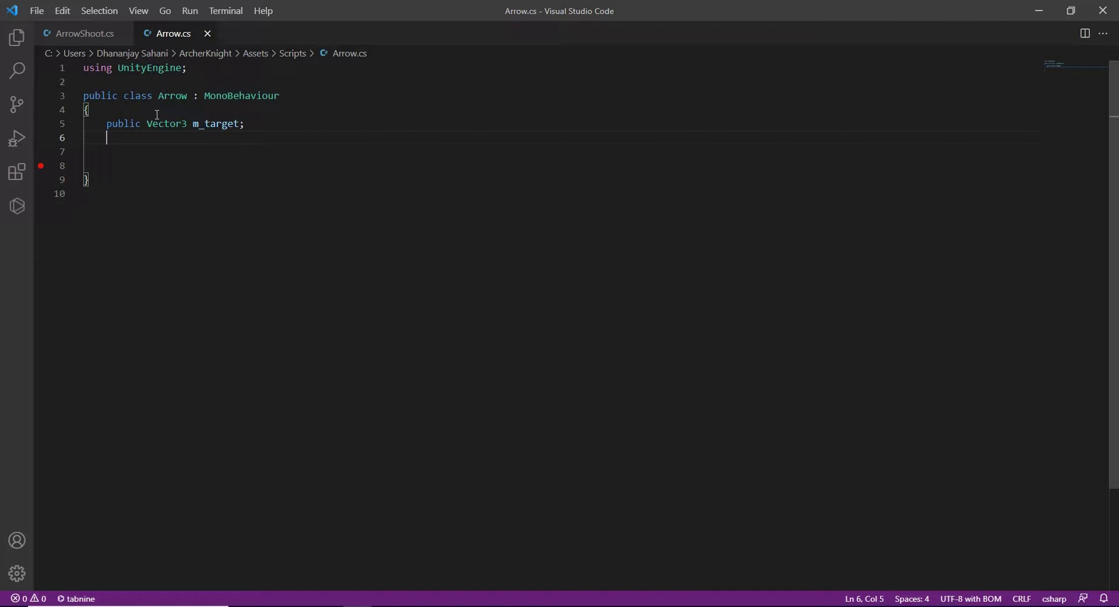
pyautogui.write('public GameObject m_')
pyautogui.write('float S')
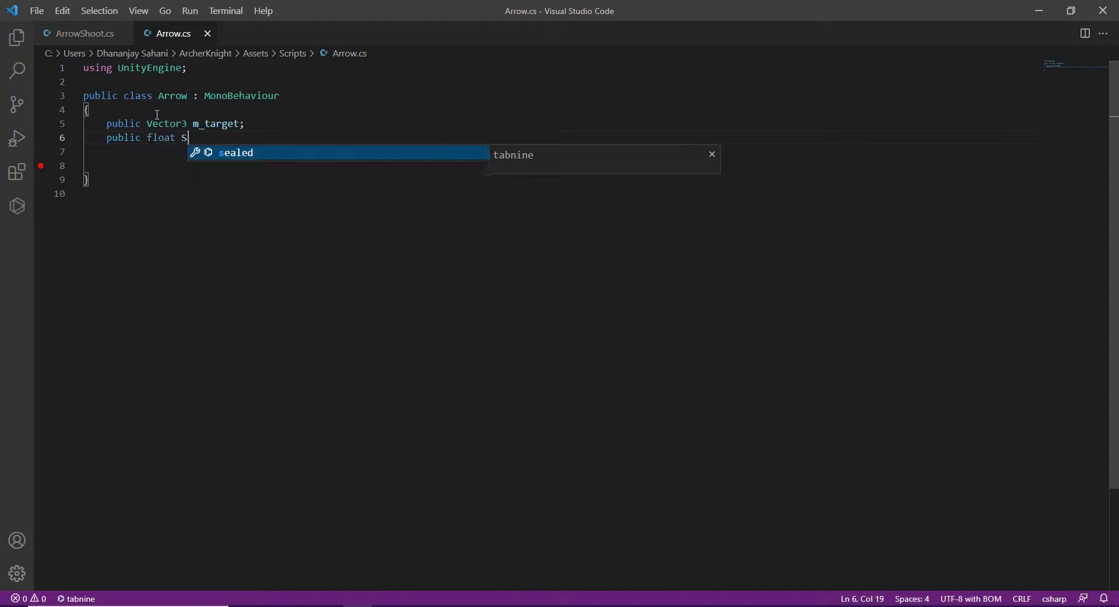
pyautogui.write('peed;')
# Step: Write Update so the arrow moves toward m_target with Vector3.MoveTowards using step = speed * Time.deltaTime
pyautogui.press('Return')
pyautogui.press('Return')
pyautogui.write('void ')
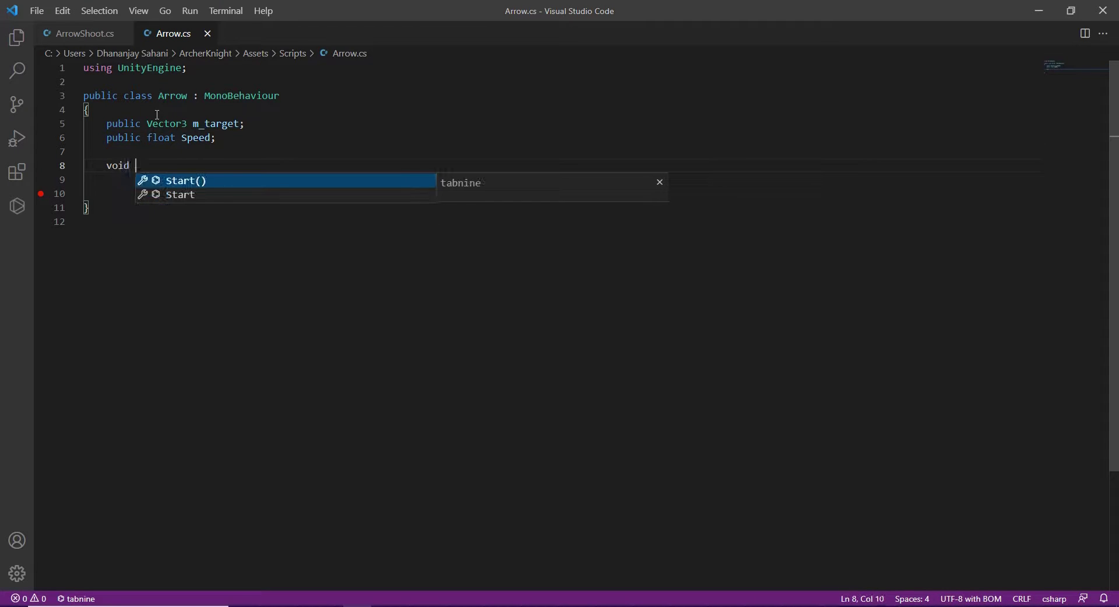
pyautogui.write('Update(')
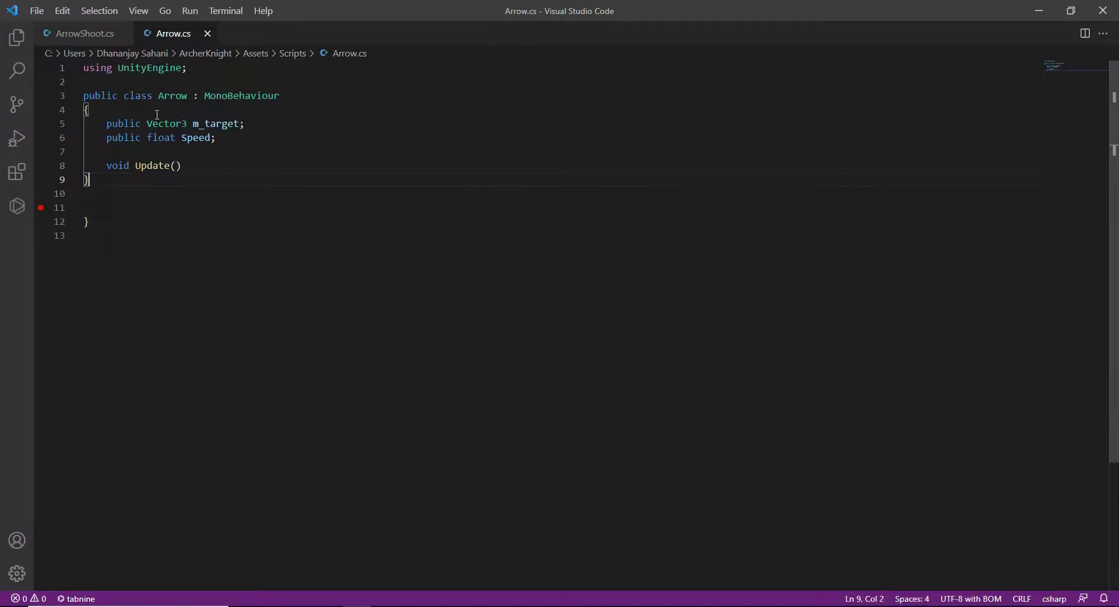
pyautogui.write('float ')
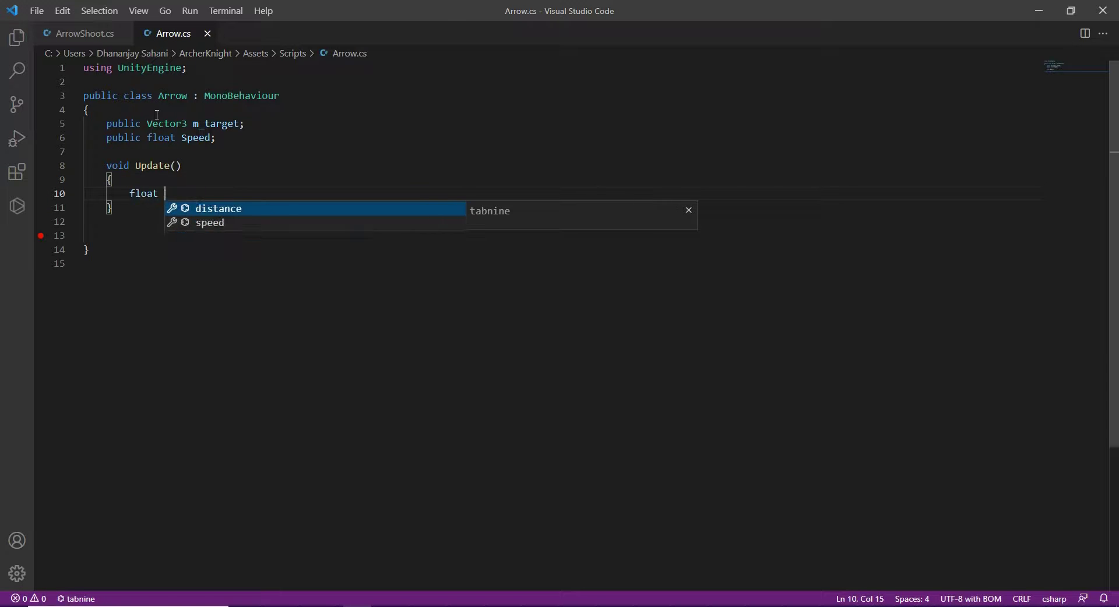
pyautogui.write('step = speed * ')
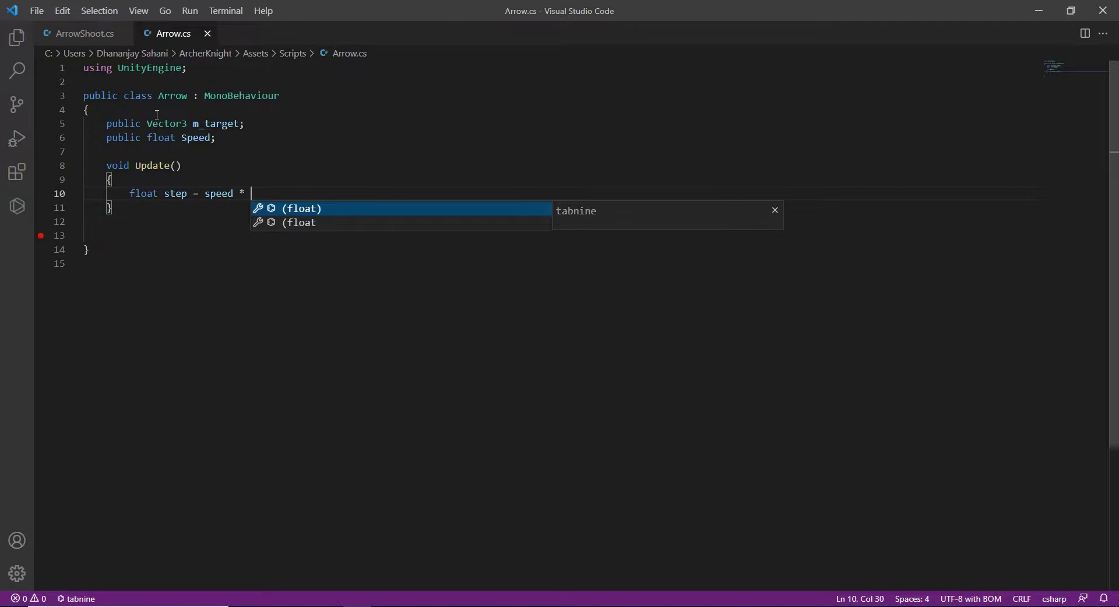
pyautogui.write('Ti')
pyautogui.press('Tab')
pyautogui.press('Return')
pyautogui.write('if')
pyautogui.press('Tab')
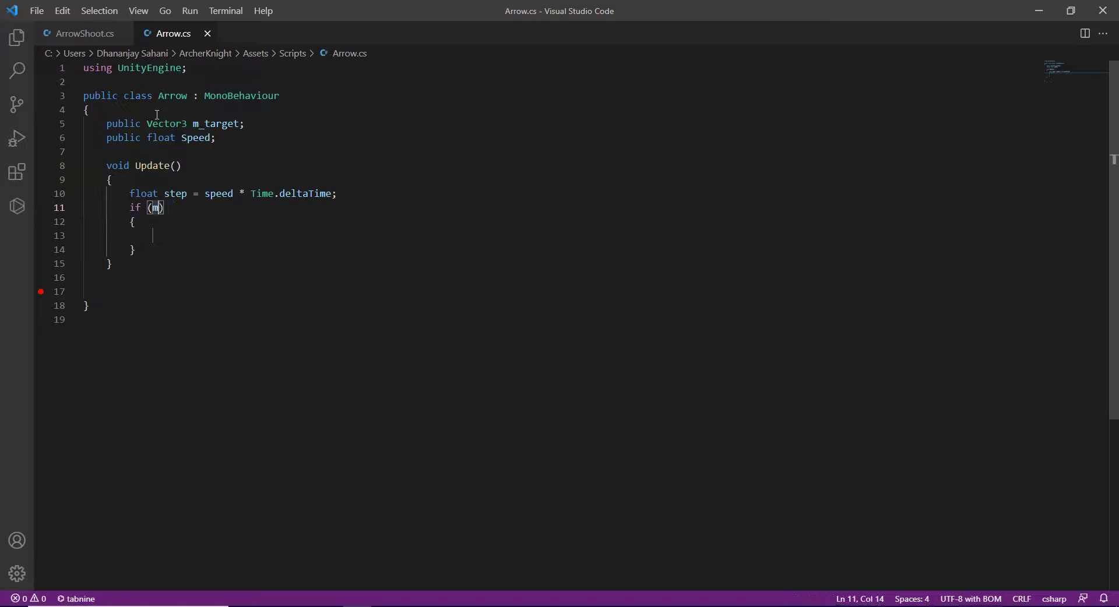
pyautogui.write('_target !')
pyautogui.press('Return')
pyautogui.press('Return')
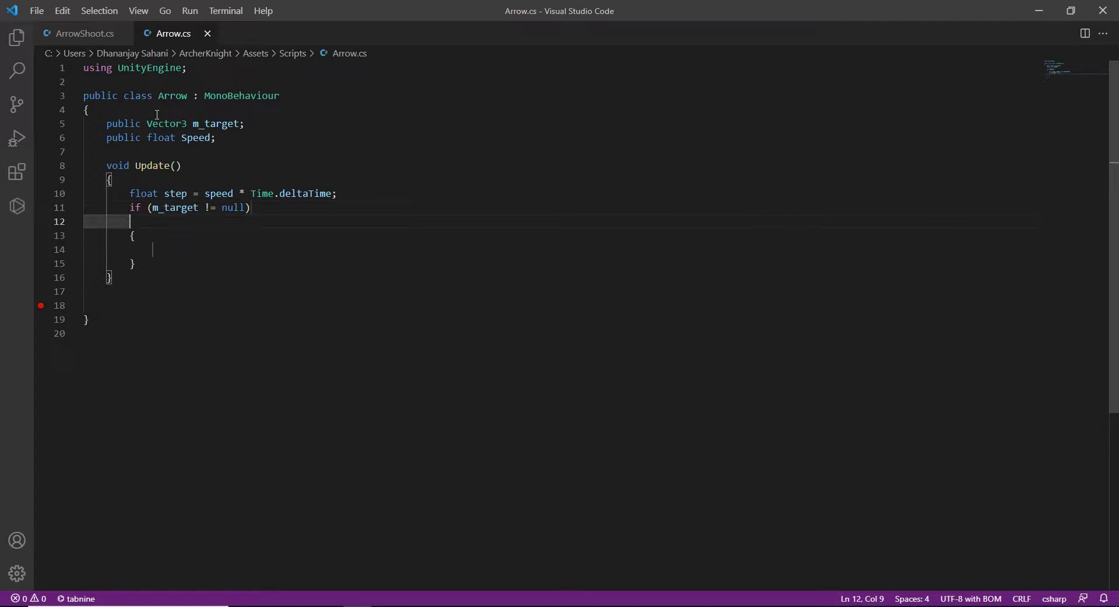
pyautogui.write('tra')
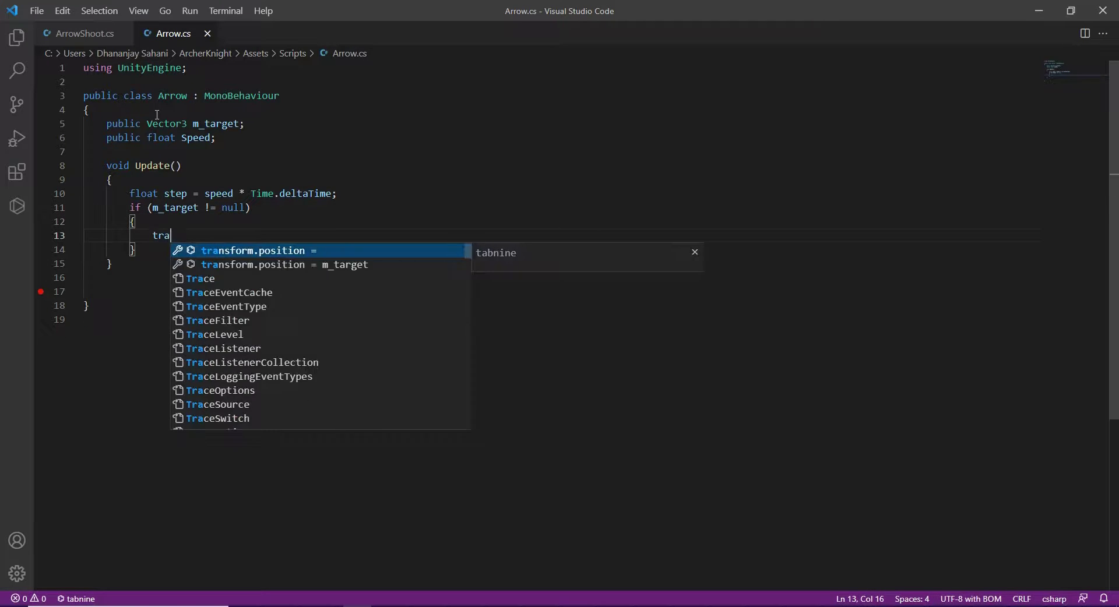
pyautogui.write('nsform.position = ve')
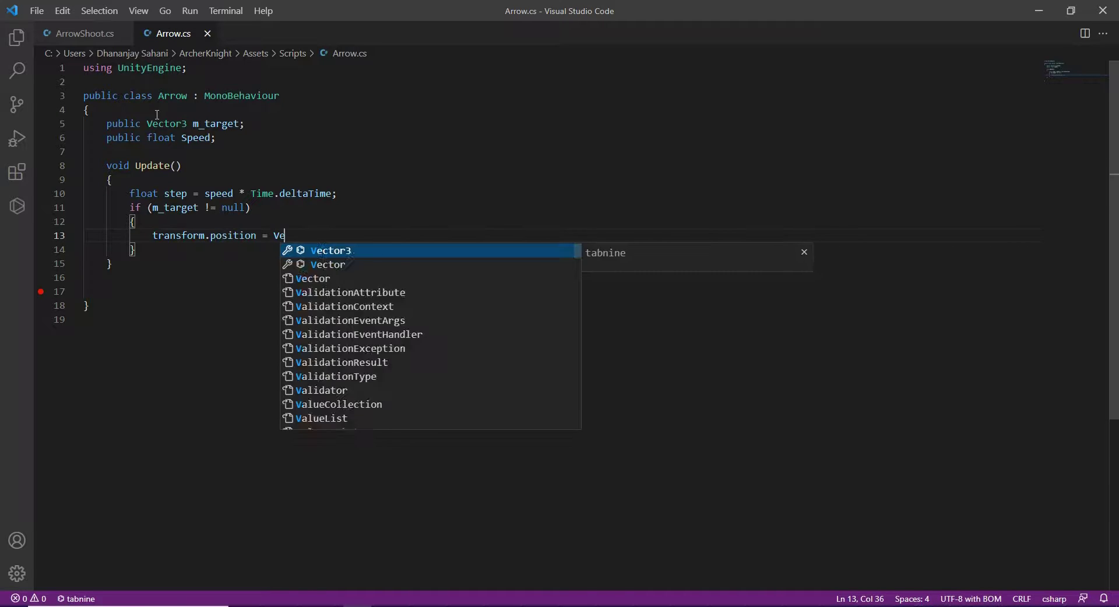
pyautogui.write('ctor')
pyautogui.press('Tab')
pyautogui.write('.Move')
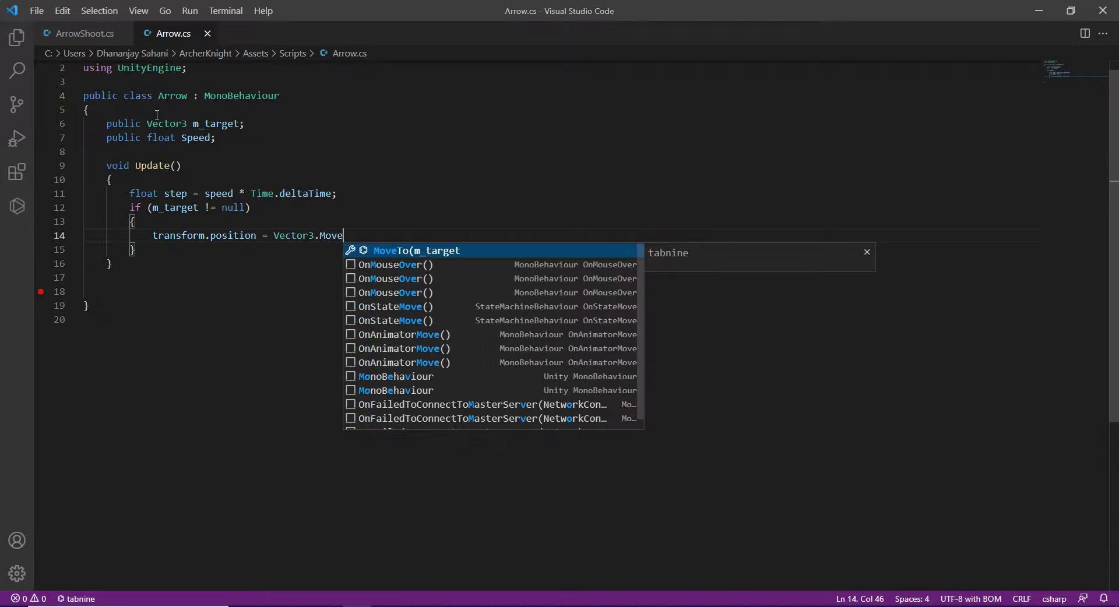
pyautogui.write('To')
pyautogui.press('Tab')
pyautogui.press('Tab')
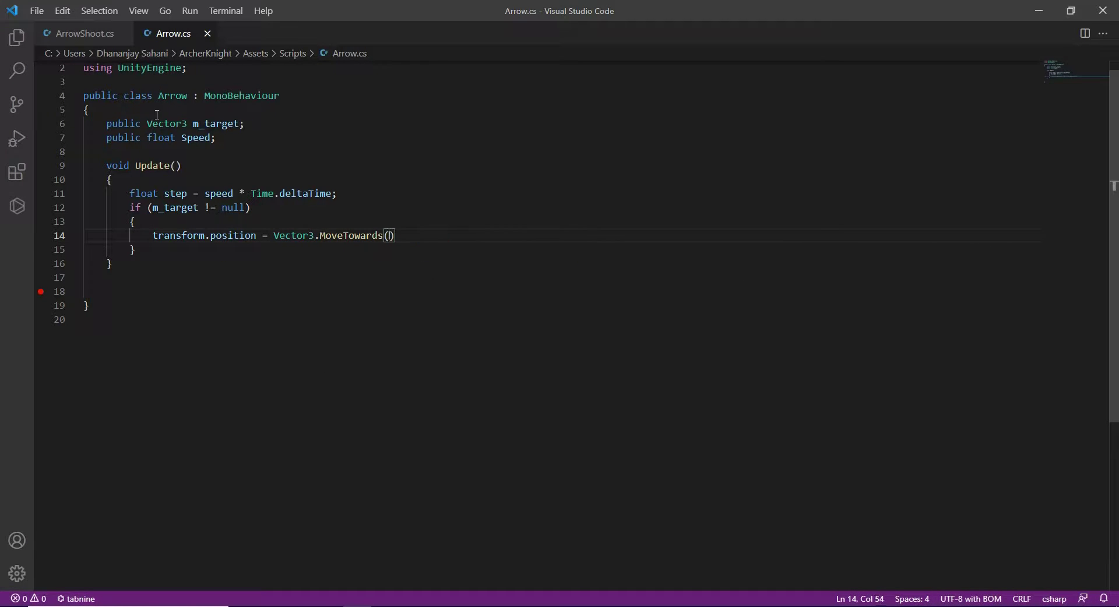
pyautogui.press('Tab')
pyautogui.write(', step);')
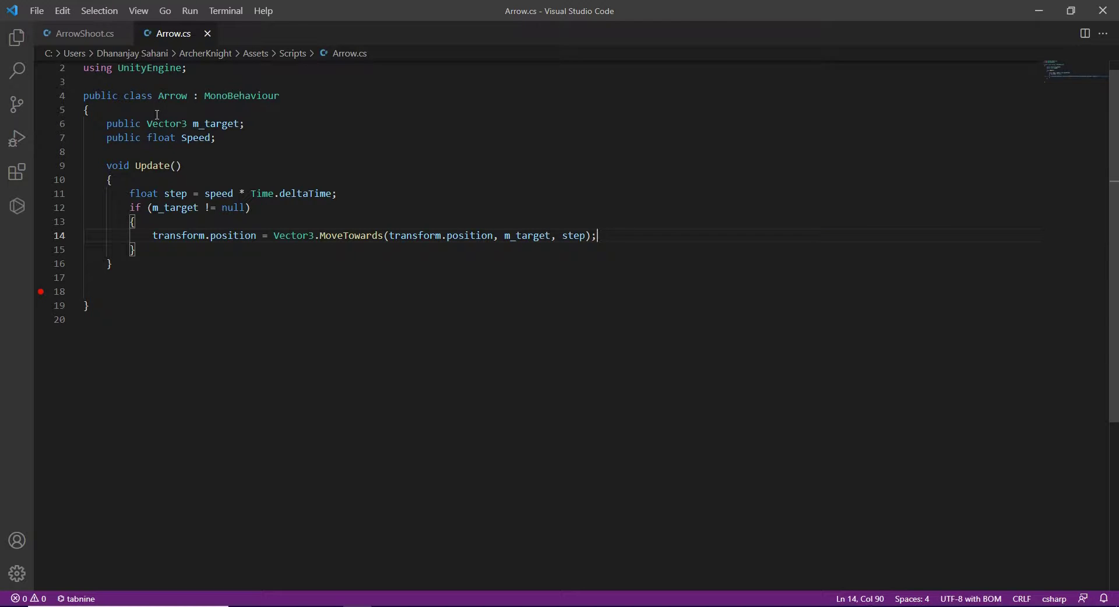
# Step: Add a public setTarget(Vector3 target) method that assigns m_target
pyautogui.press('Return')
pyautogui.press('Return')
pyautogui.write('public void s')
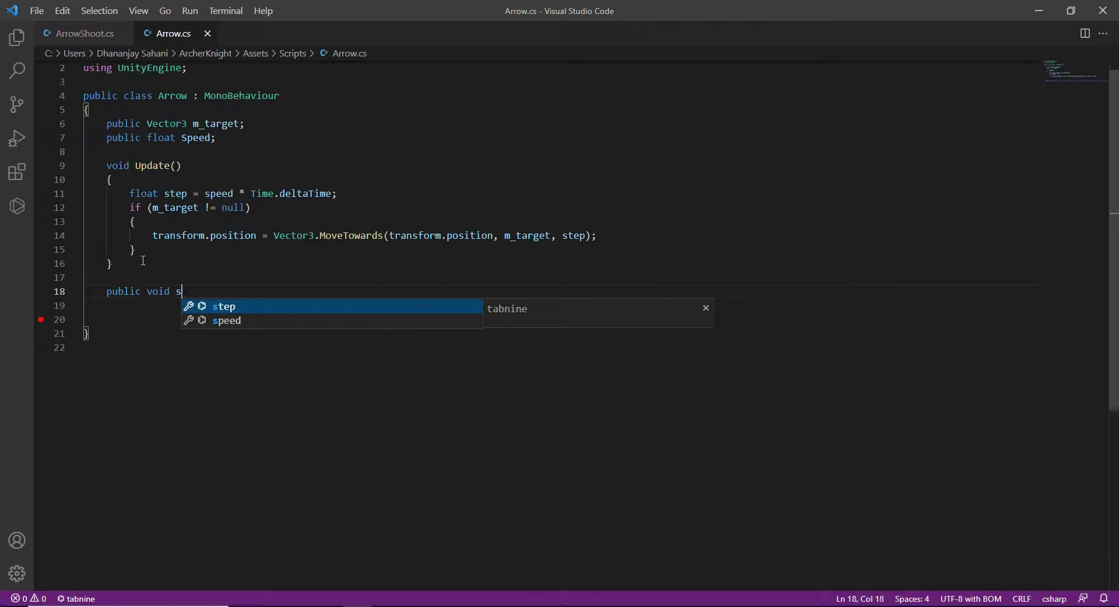
pyautogui.write('etTarget(Ve')
pyautogui.press('Tab')
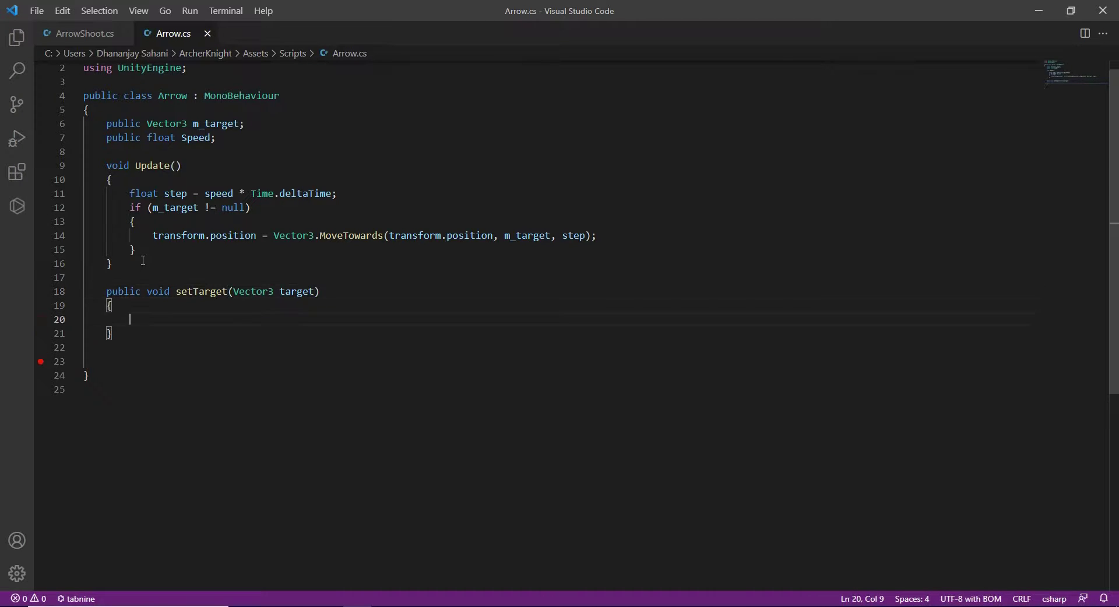
pyautogui.write('m')
pyautogui.press('Tab')
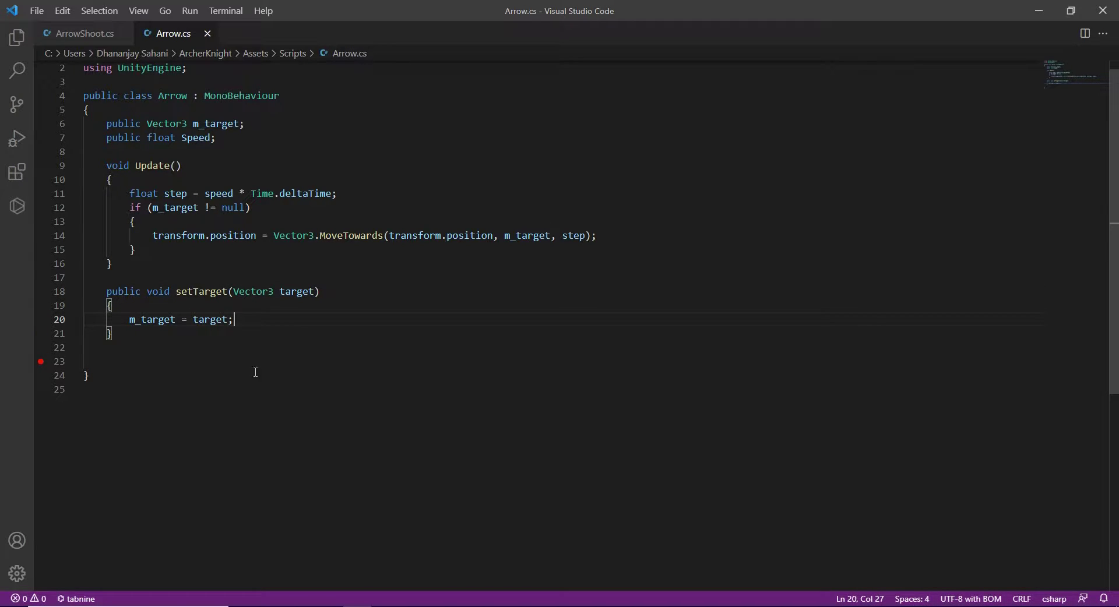
pyautogui.click(1038, 11)
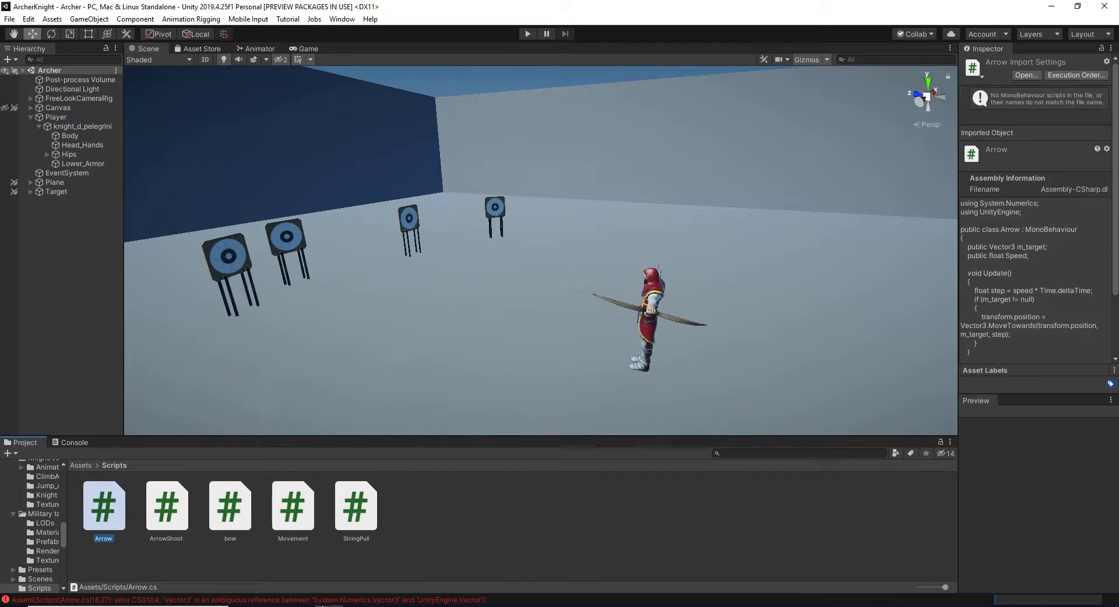
# Step: Resolve the Vector3 ambiguity by removing the System.Numerics using from Arrow.cs and saving
pyautogui.click(324, 602)
pyautogui.doubleClick(166, 473)
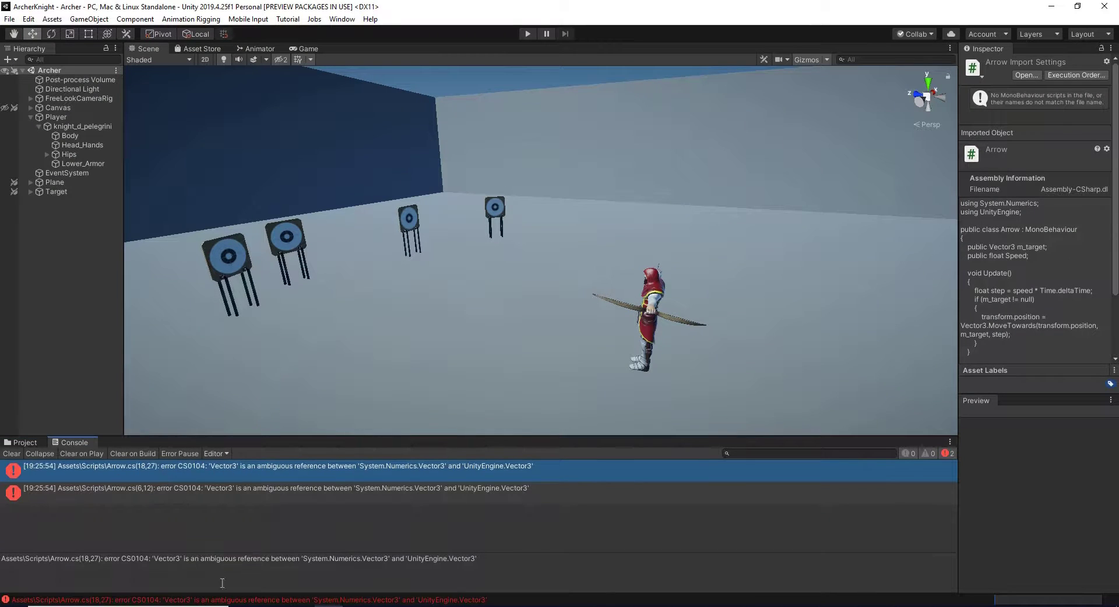
pyautogui.moveTo(214, 68); pyautogui.dragTo(85, 69)
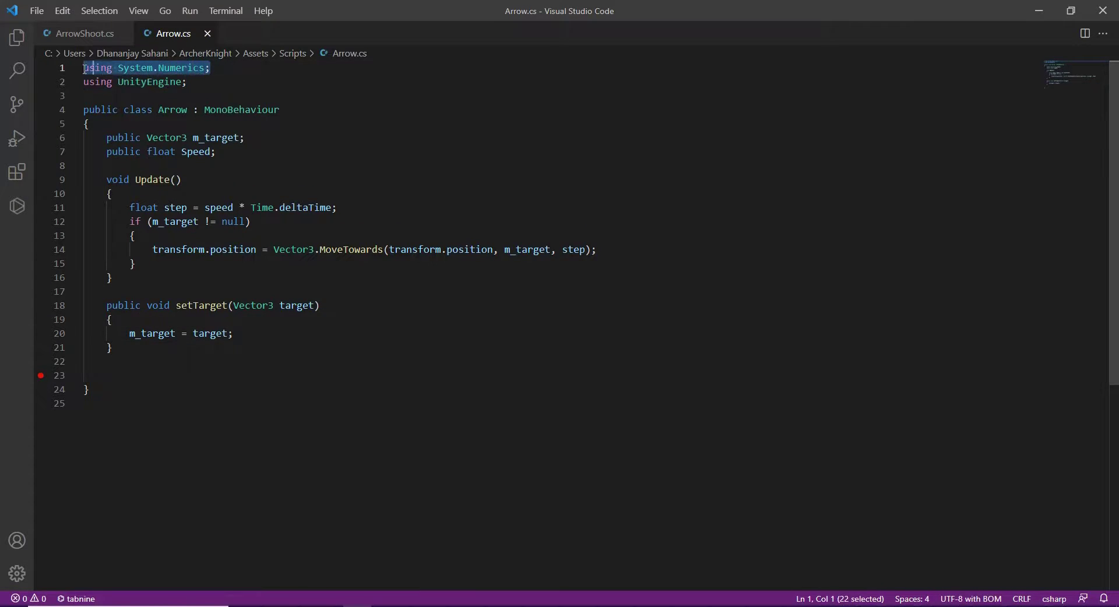
pyautogui.press('Delete')
pyautogui.hotkey('ctrl', 's')
pyautogui.click(85, 33)
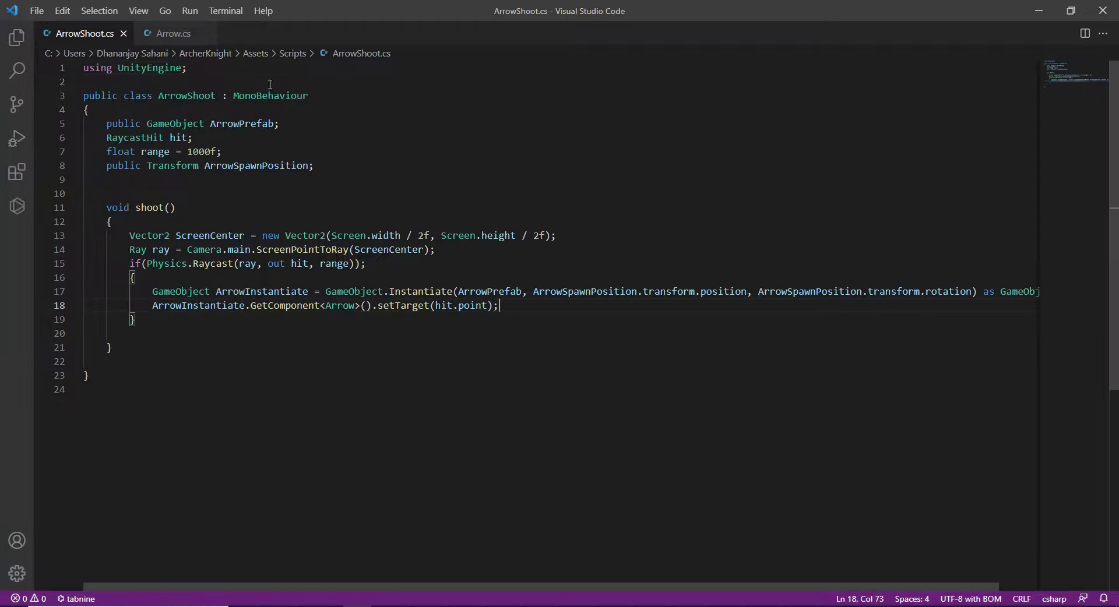
pyautogui.hotkey('alt', 'Tab')
# Step: Change the undefined 'speed' on line 10 of Arrow.cs to 'Speed'
pyautogui.click(16, 453)
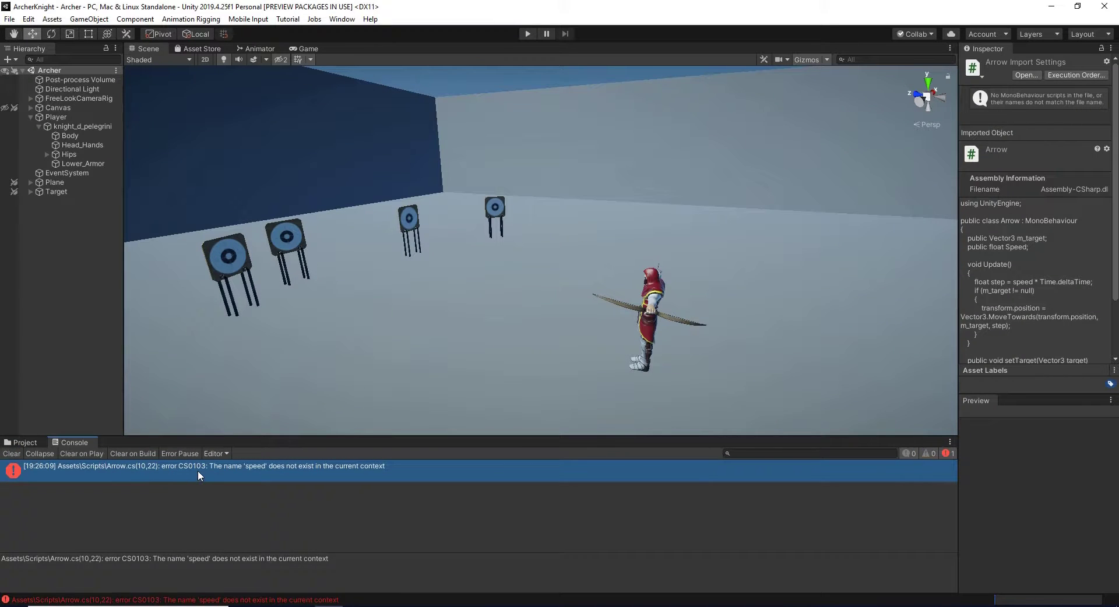
pyautogui.hotkey('alt', 'Tab')
pyautogui.click(174, 33)
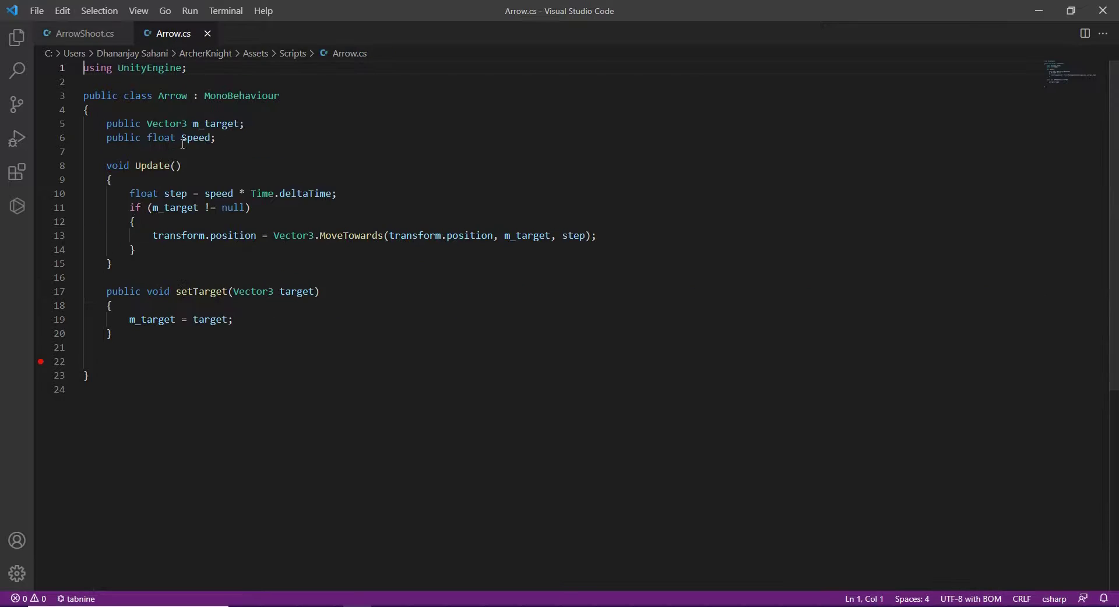
pyautogui.doubleClick(196, 138)
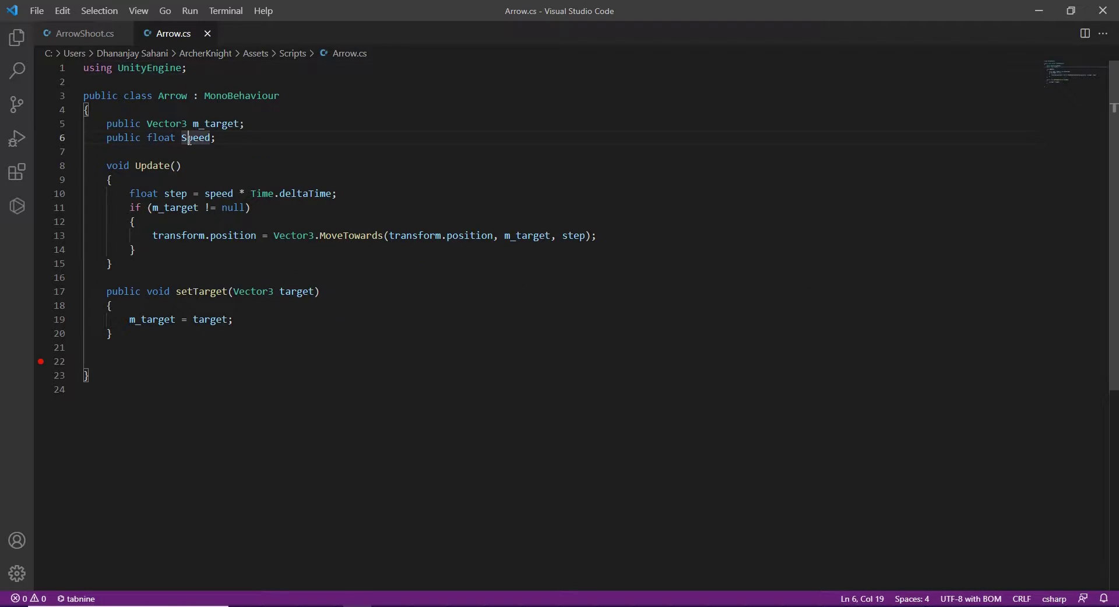
pyautogui.click(210, 194)
pyautogui.press('BackSpace')
pyautogui.write('S')
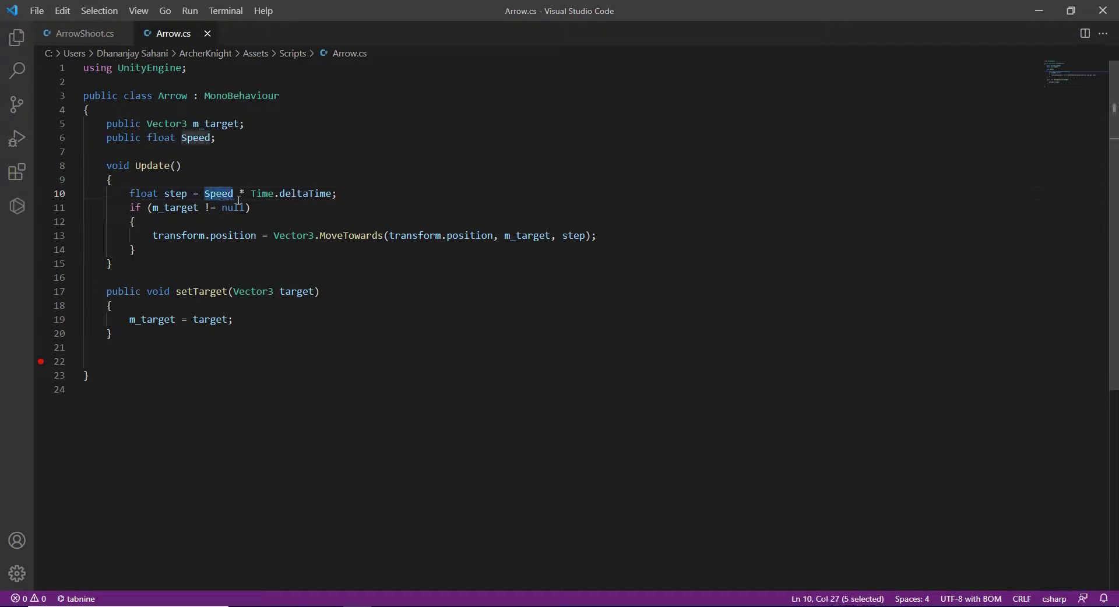
pyautogui.click(1039, 11)
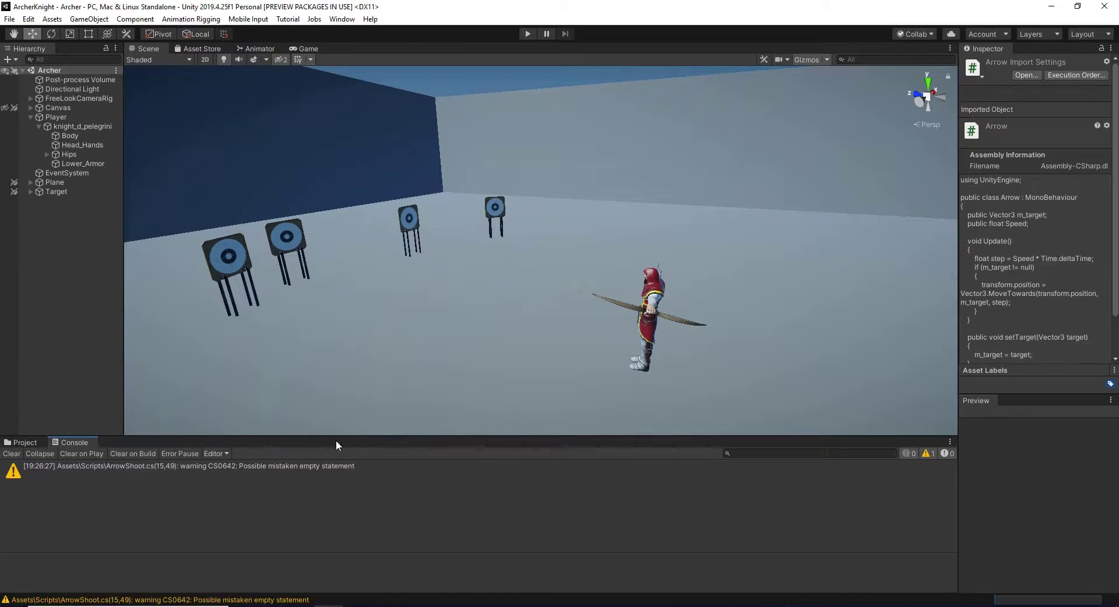
# Step: Drag the Arrow prefab from Free medieval weapons/Prefabs into the scene and move it beside the character
pyautogui.click(36, 444)
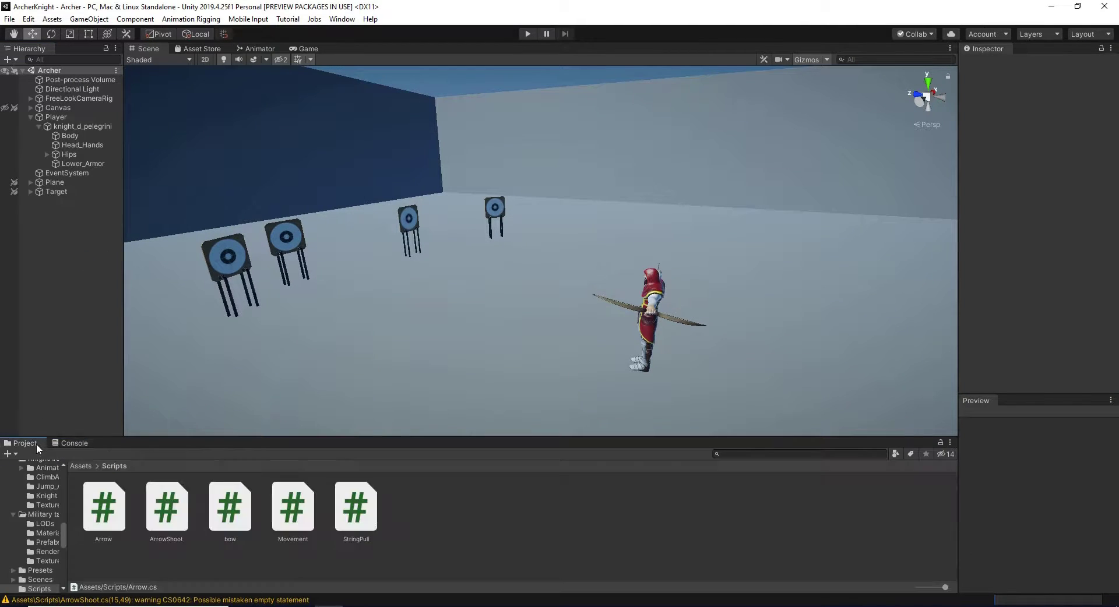
pyautogui.click(87, 467)
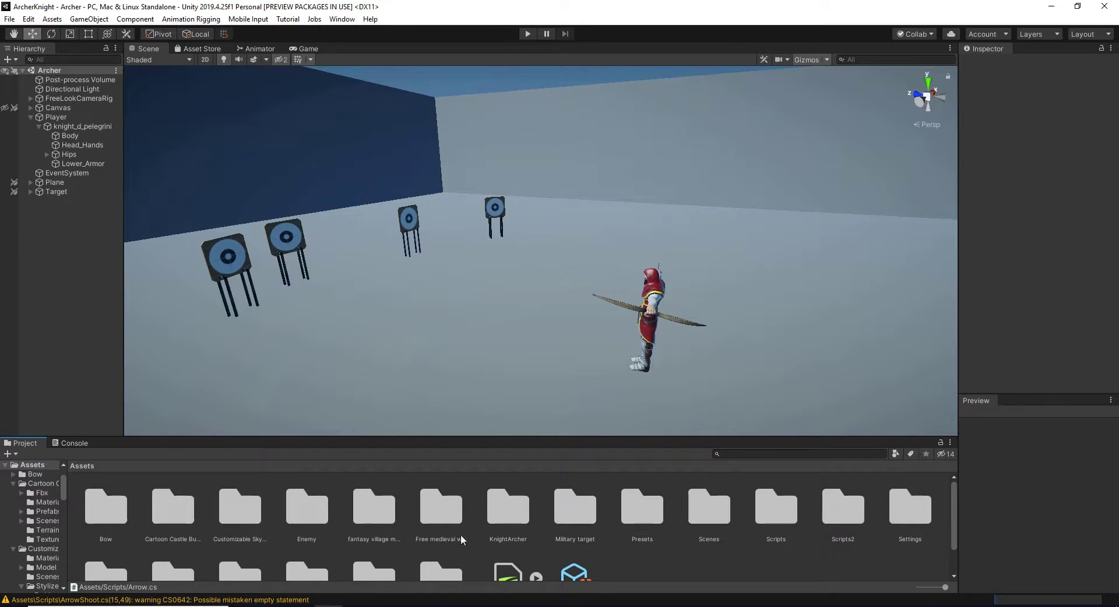
pyautogui.doubleClick(442, 507)
pyautogui.doubleClick(242, 513)
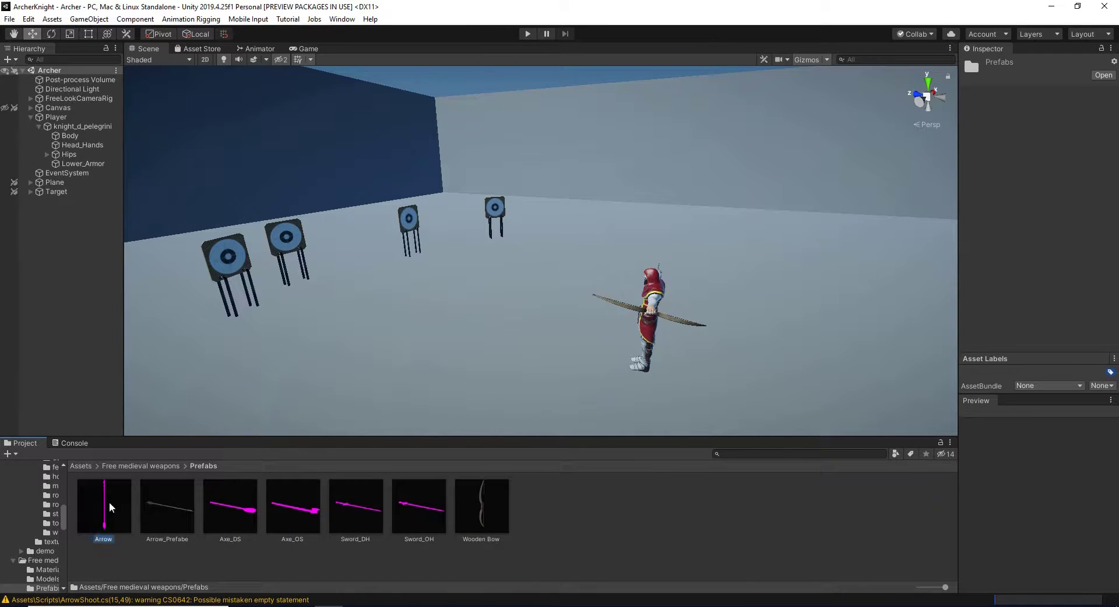
pyautogui.moveTo(110, 502); pyautogui.dragTo(74, 201)
pyautogui.doubleClick(73, 201)
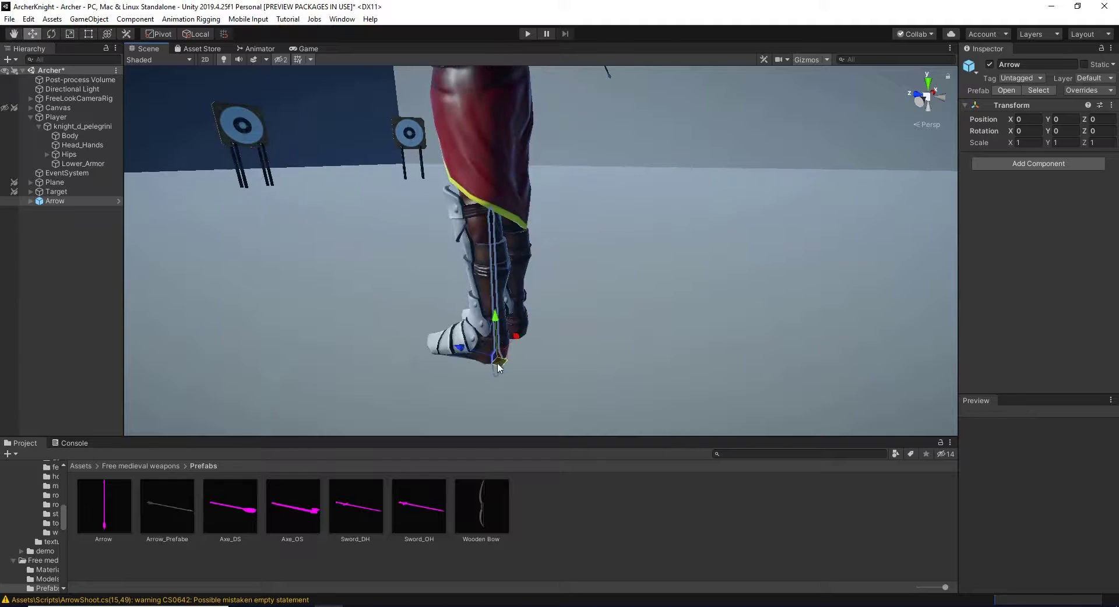
pyautogui.moveTo(498, 365); pyautogui.dragTo(719, 342)
pyautogui.press('f')
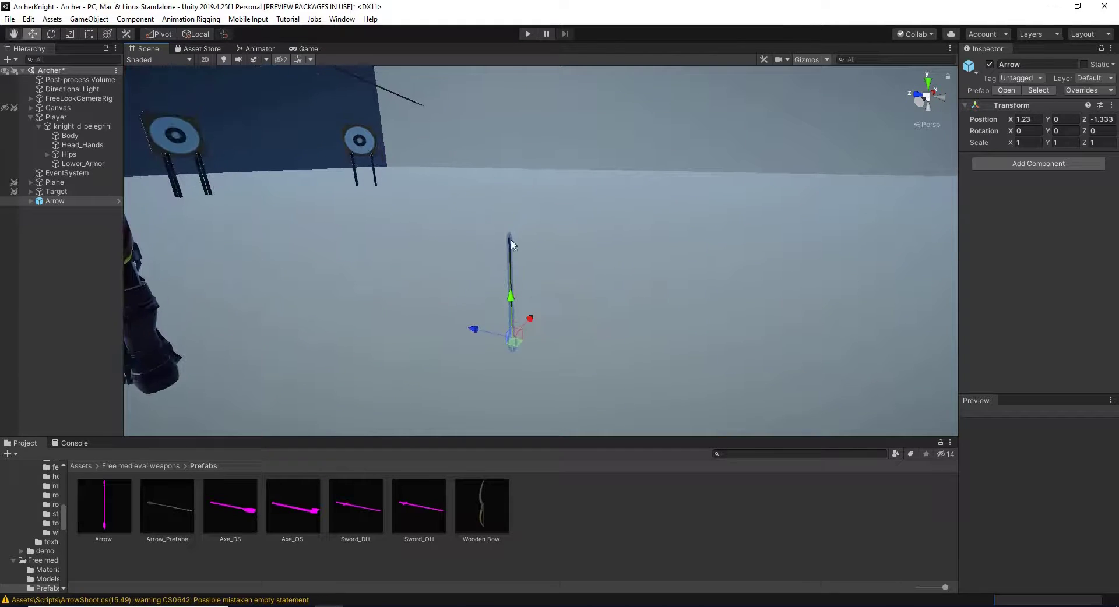
pyautogui.rightClick(75, 201)
# Step: Unpack the Arrow prefab and raise the Arrow off the ground to about Y 0.766
pyautogui.click(99, 335)
pyautogui.click(66, 211)
pyautogui.keyDown('shift'); pyautogui.click(76, 229); pyautogui.keyUp('shift')
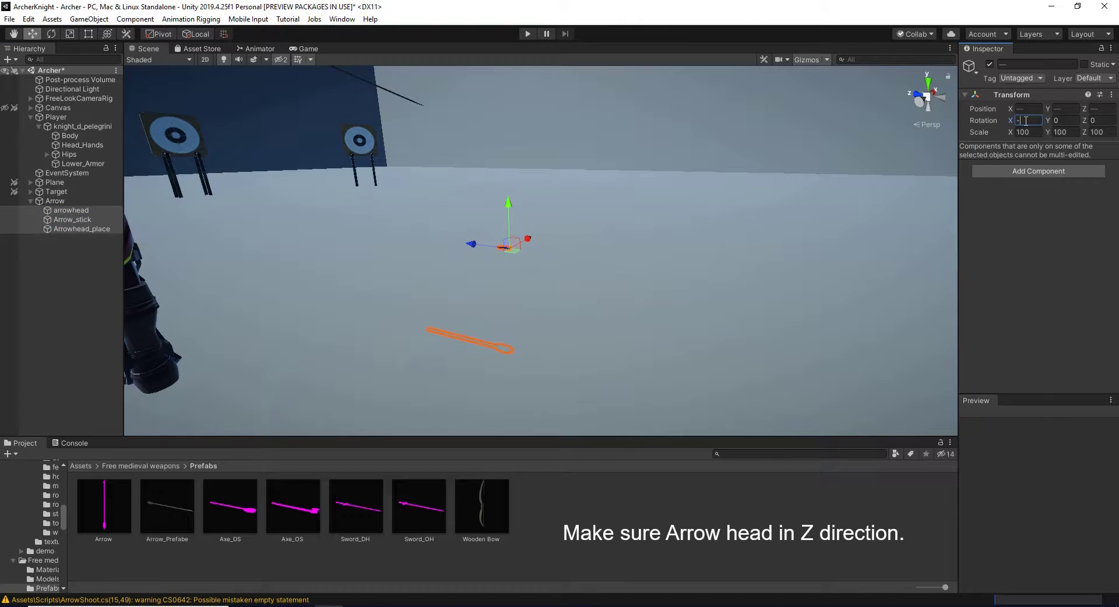
pyautogui.scroll(1, 605, 292)
pyautogui.click(479, 361)
pyautogui.moveTo(543, 379)
pyautogui.mouseDown()
pyautogui.moveTo(574, 214)
pyautogui.moveTo(576, 224)
pyautogui.mouseUp()
pyautogui.keyDown('alt'); pyautogui.moveTo(661, 255); pyautogui.dragTo(549, 232); pyautogui.keyUp('alt')
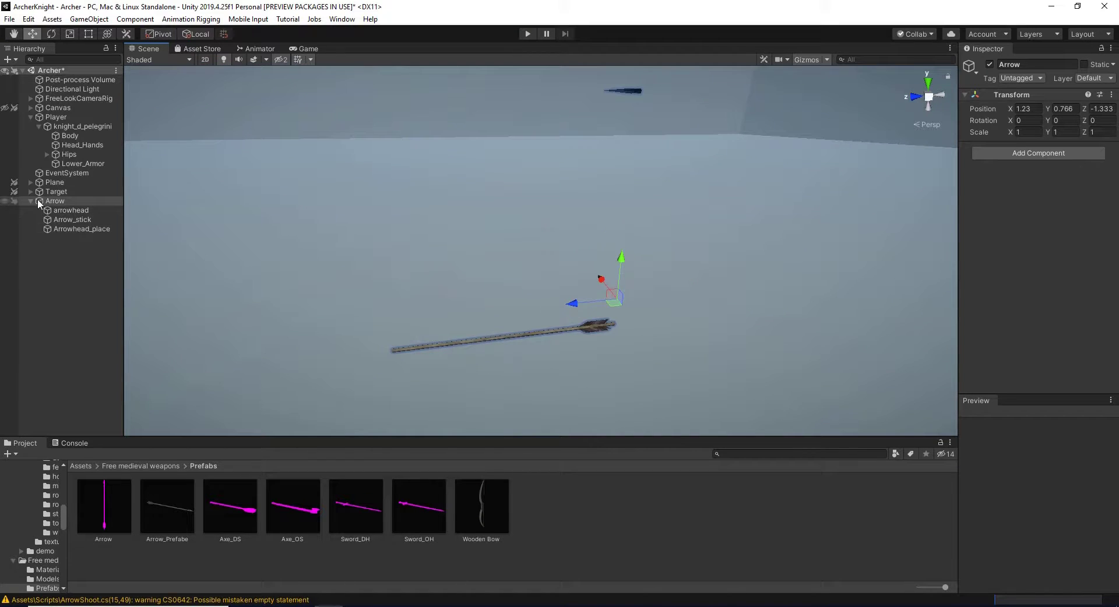
# Step: Nudge the arrowhead slightly along the arrow stick
pyautogui.click(70, 210)
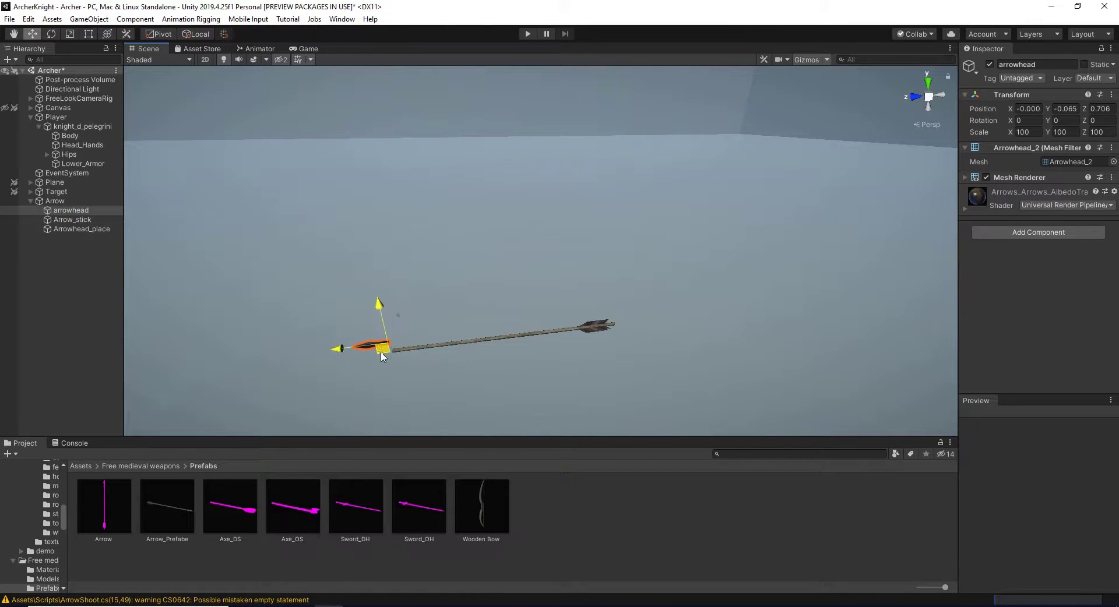
pyautogui.scroll(3, 560, 305)
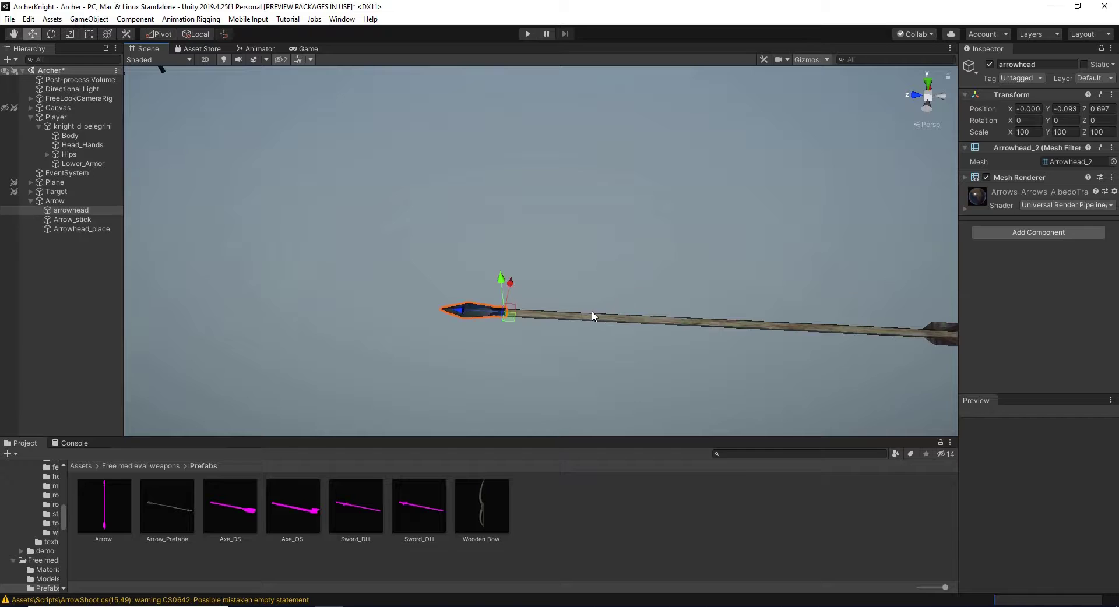
pyautogui.scroll(2, 582, 313)
pyautogui.moveTo(582, 313)
pyautogui.mouseDown(button='right')
pyautogui.moveTo(639, 251)
pyautogui.moveTo(585, 240)
pyautogui.mouseUp(button='right')
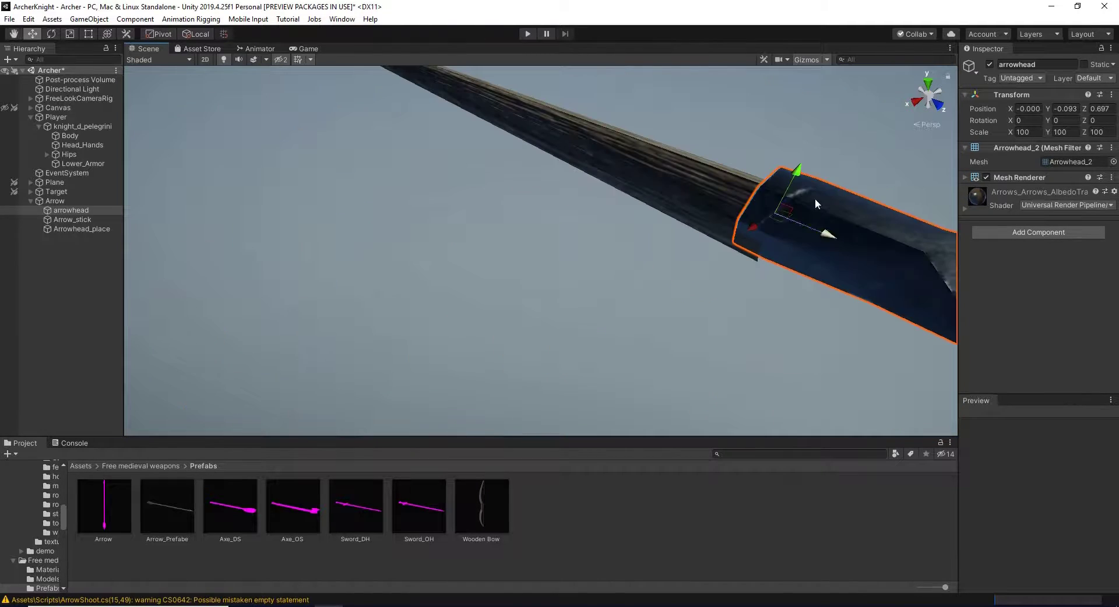
pyautogui.moveTo(815, 199)
pyautogui.mouseDown()
pyautogui.moveTo(794, 195)
pyautogui.moveTo(753, 246)
pyautogui.mouseUp()
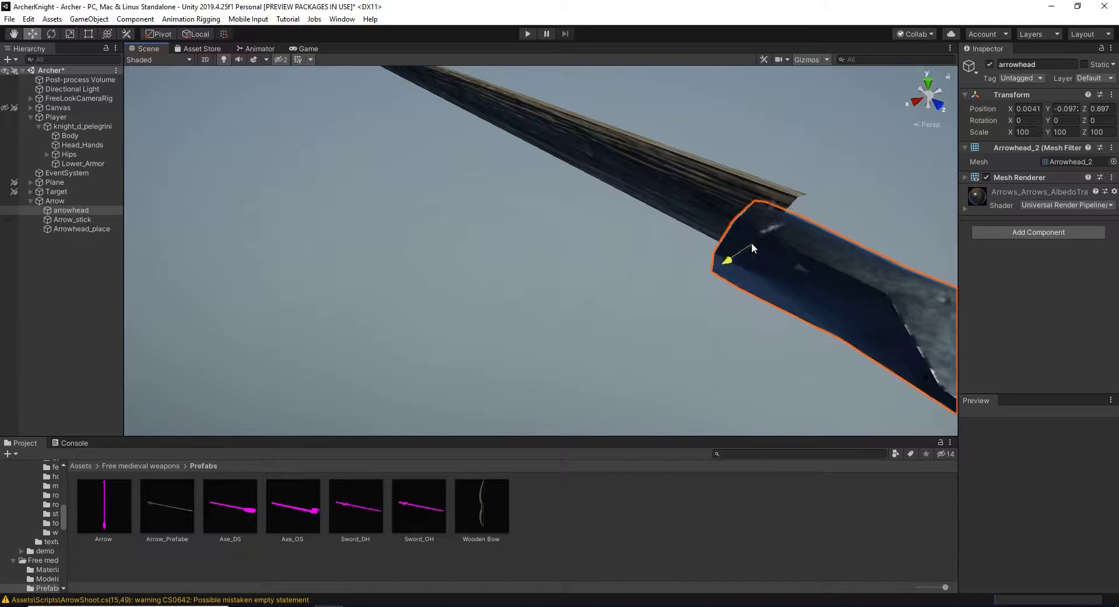
pyautogui.scroll(-5, 758, 242)
pyautogui.moveTo(764, 243); pyautogui.dragTo(608, 222, button='right')
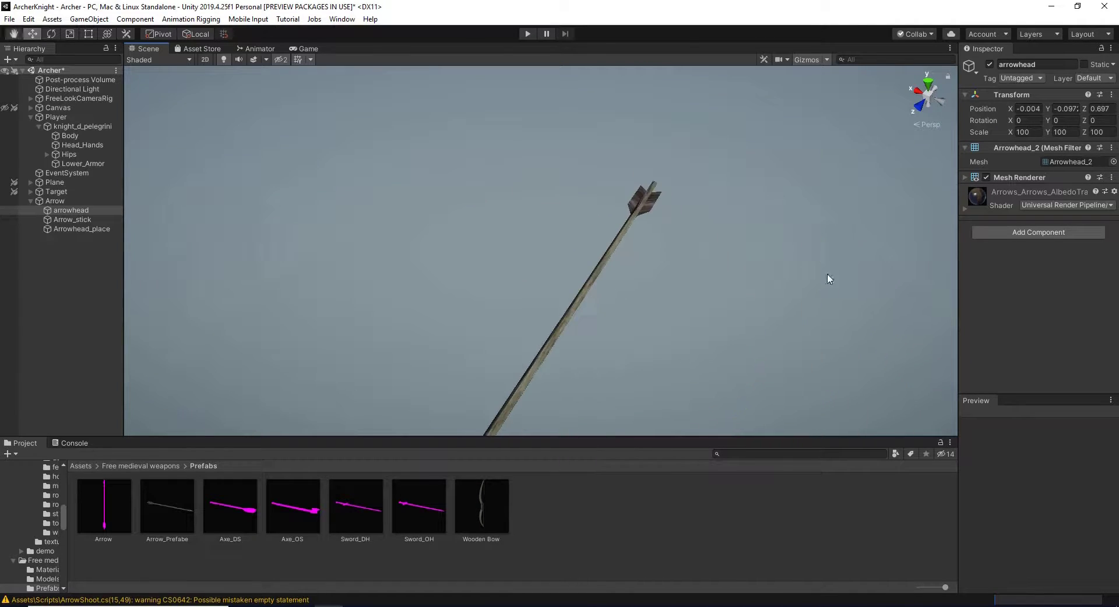
# Step: Compare Arrowhead_place with Arrow_stick, then delete Arrowhead_place
pyautogui.doubleClick(82, 229)
pyautogui.click(73, 219)
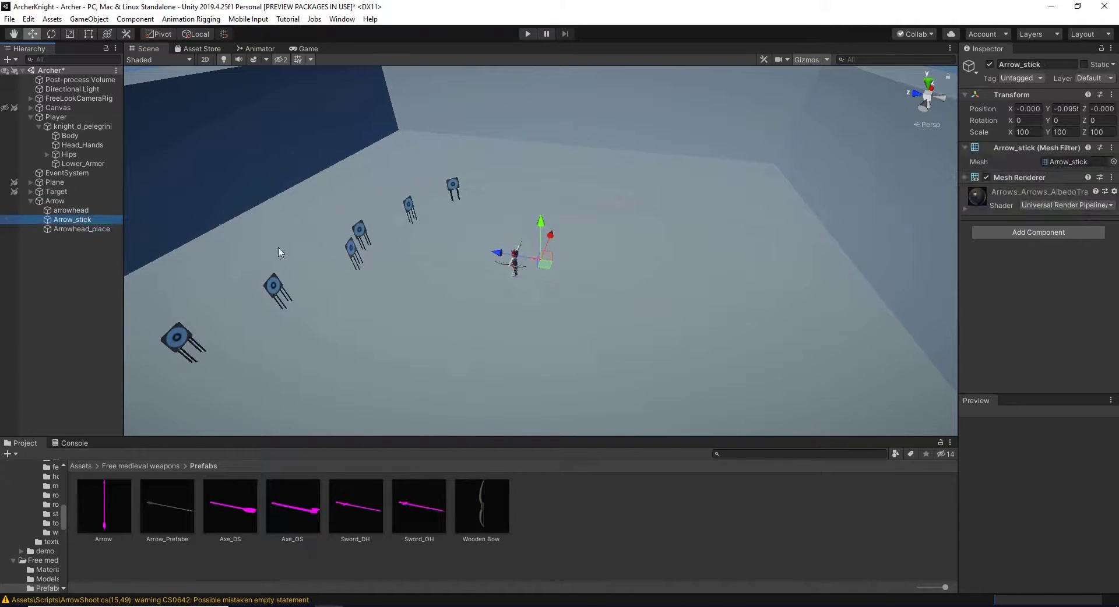
pyautogui.click(81, 229)
pyautogui.doubleClick(72, 219)
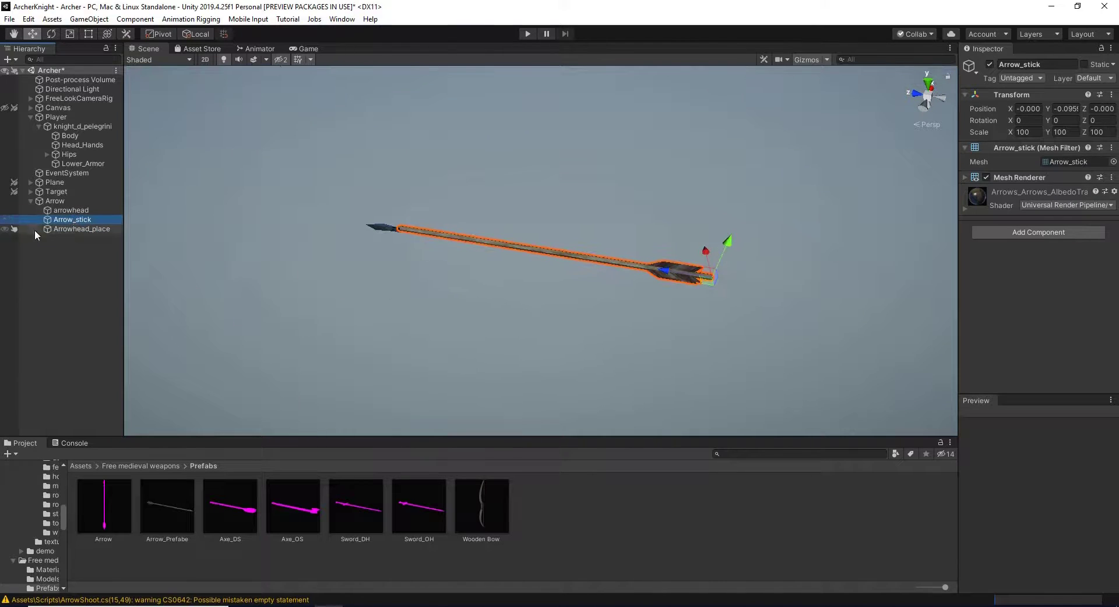
pyautogui.doubleClick(82, 229)
pyautogui.moveTo(546, 227); pyautogui.dragTo(548, 240)
pyautogui.moveTo(578, 285)
pyautogui.mouseDown(button='right')
pyautogui.moveTo(642, 210)
pyautogui.moveTo(659, 227)
pyautogui.mouseUp(button='right')
pyautogui.press('Delete')
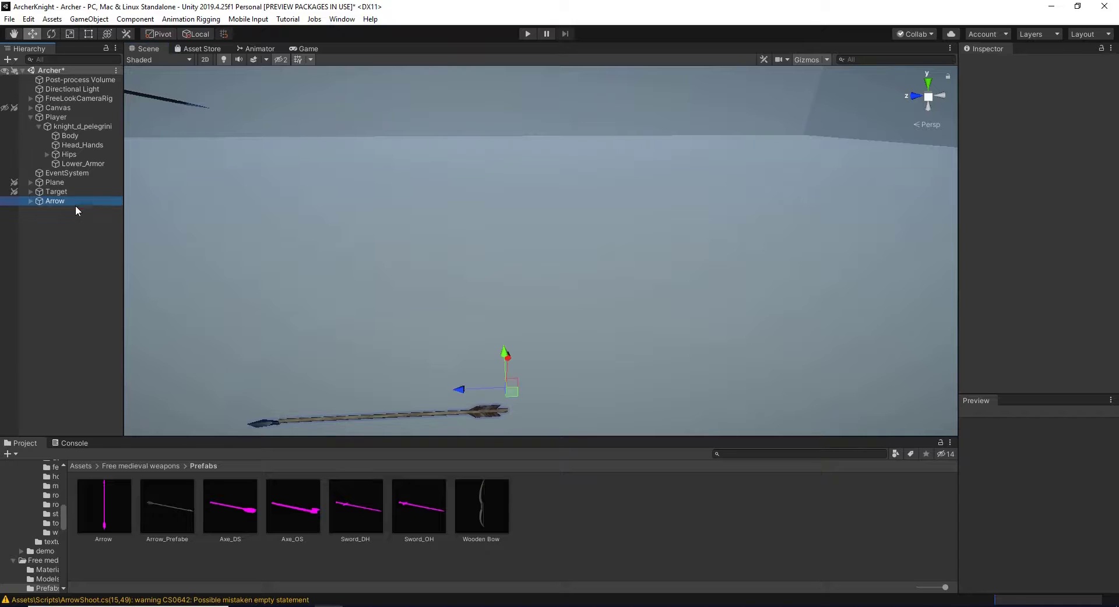
# Step: Set Position Y of both the arrowhead and Arrow_stick to 0 so they line up
pyautogui.doubleClick(75, 203)
pyautogui.click(30, 201)
pyautogui.click(78, 211)
pyautogui.keyDown('shift'); pyautogui.click(80, 219); pyautogui.keyUp('shift')
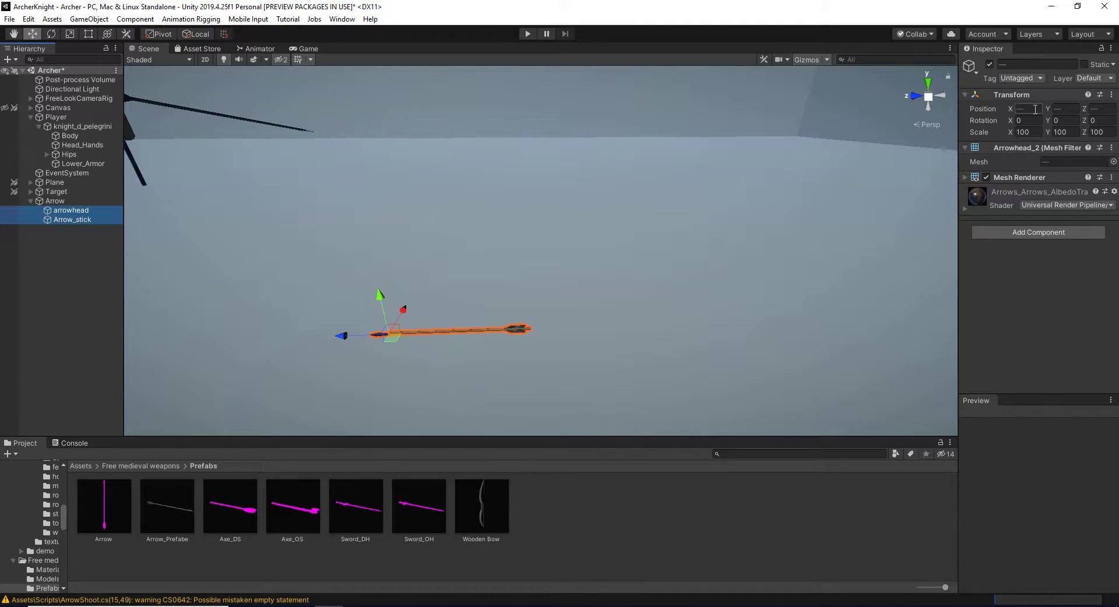
pyautogui.write('0')
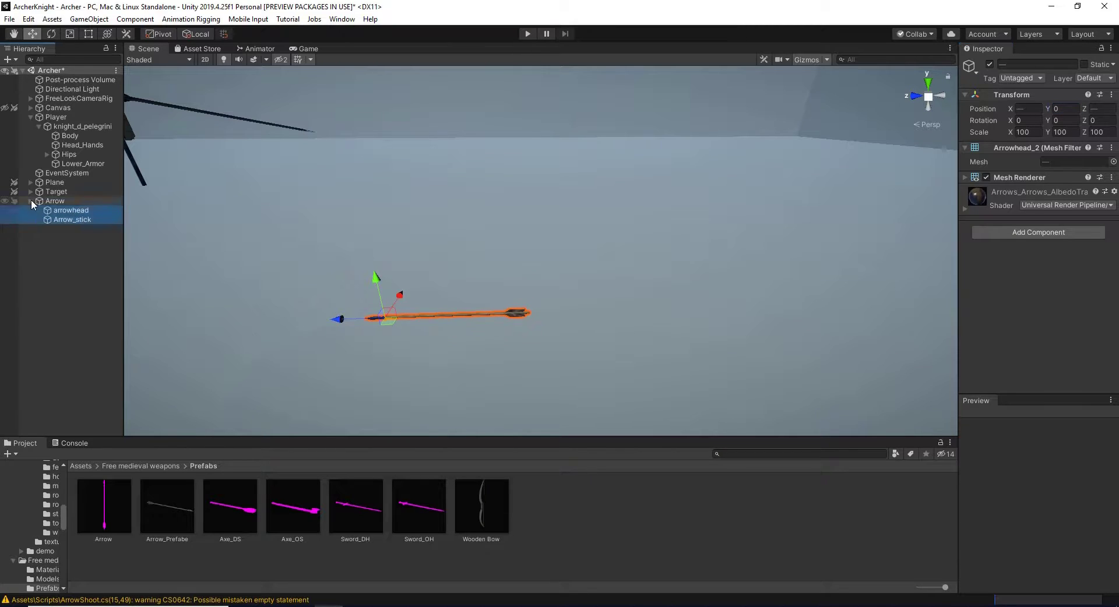
# Step: Move the whole Arrow up and to the left into position
pyautogui.click(31, 201)
pyautogui.moveTo(519, 313); pyautogui.dragTo(571, 297)
pyautogui.moveTo(570, 225); pyautogui.dragTo(484, 233)
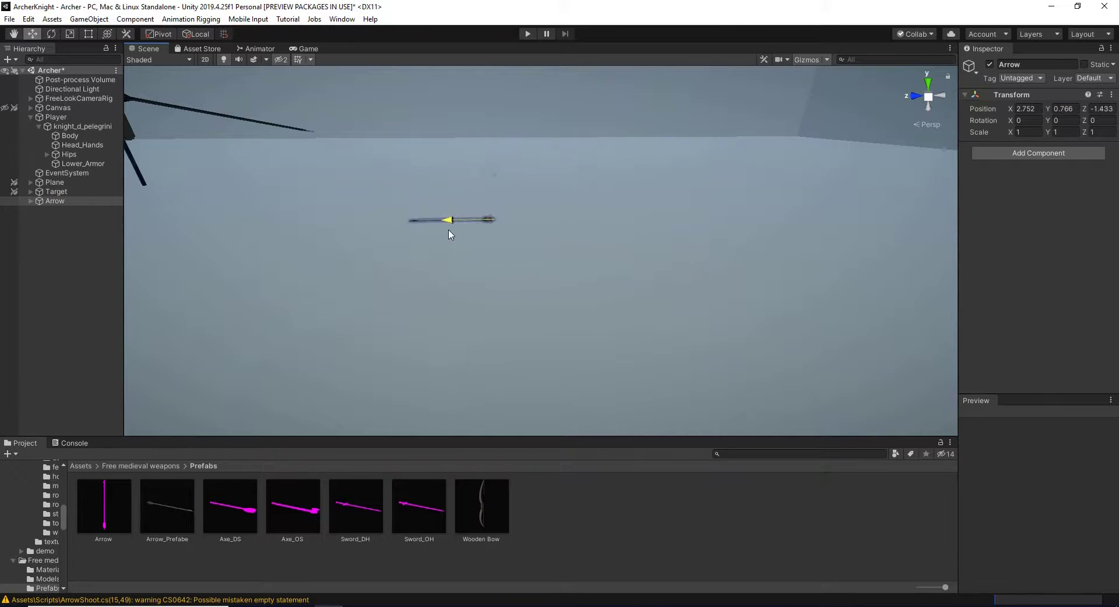
# Step: Add the Arrow script component to the Arrow and set its Speed to 100
pyautogui.click(1047, 156)
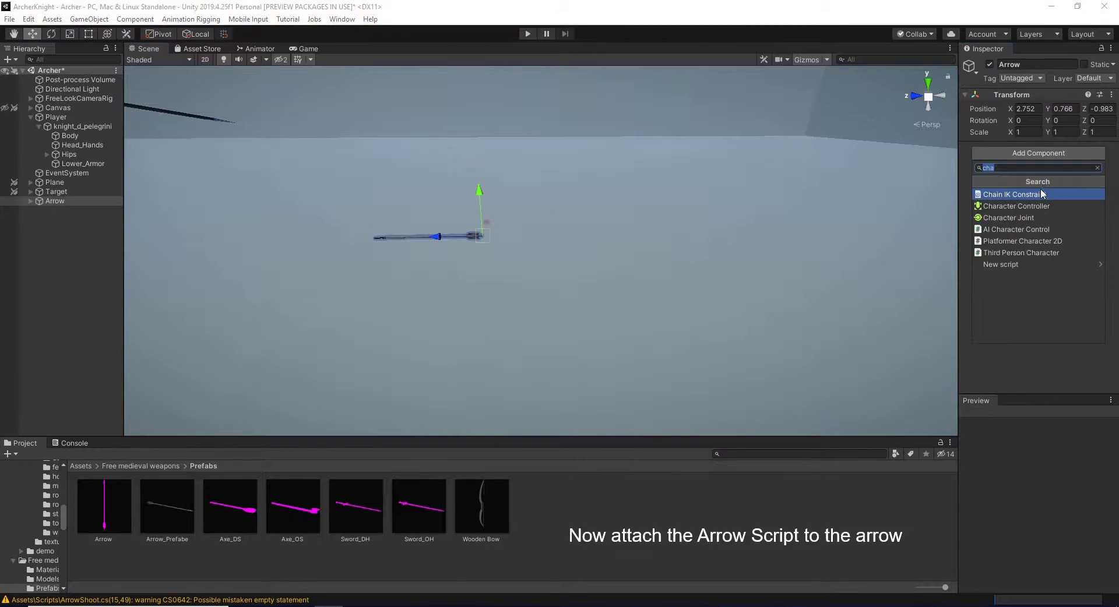
pyautogui.write('arrow')
pyautogui.click(1030, 194)
pyautogui.click(1056, 198)
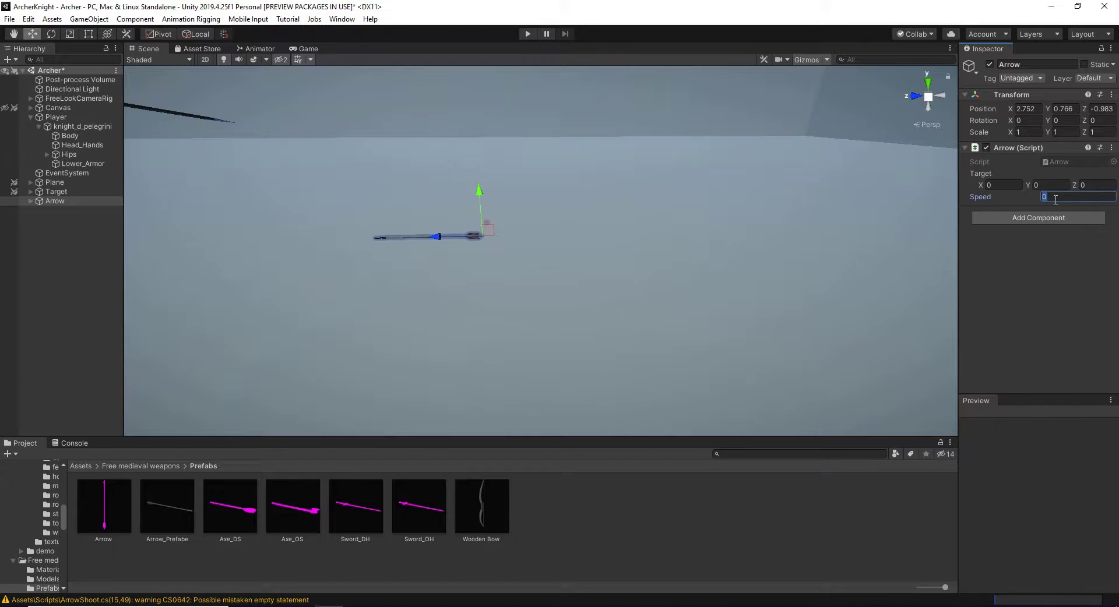
pyautogui.write('10')
pyautogui.click(1032, 258)
# Step: Open the Assets Scripts folder, save the scene, and frame the Arrow in the view
pyautogui.click(40, 119)
pyautogui.click(80, 466)
pyautogui.doubleClick(776, 506)
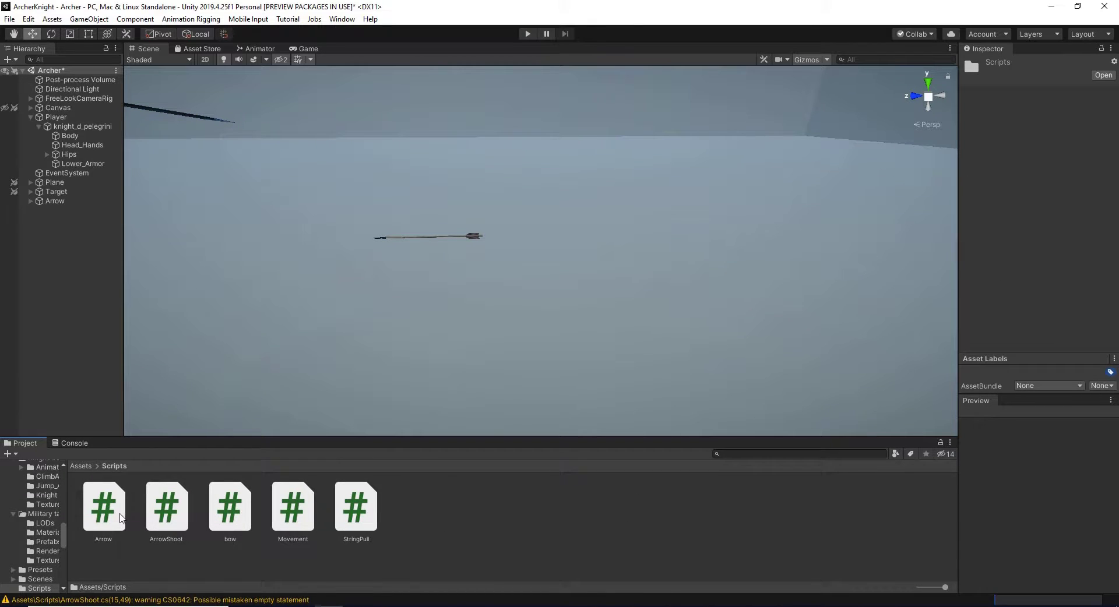
pyautogui.doubleClick(56, 117)
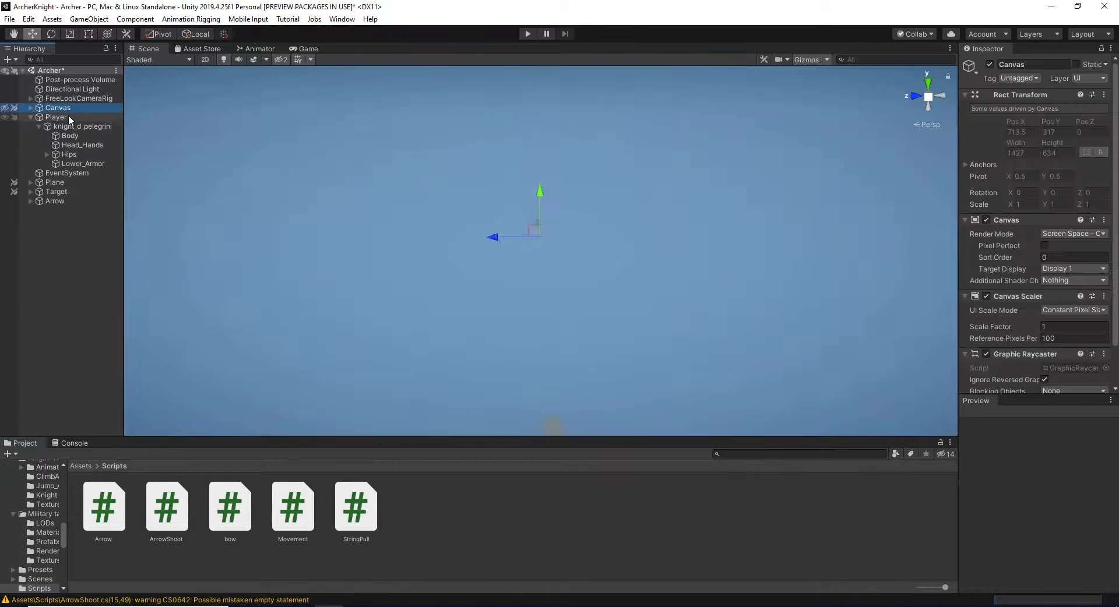
pyautogui.scroll(-3, 1098, 271)
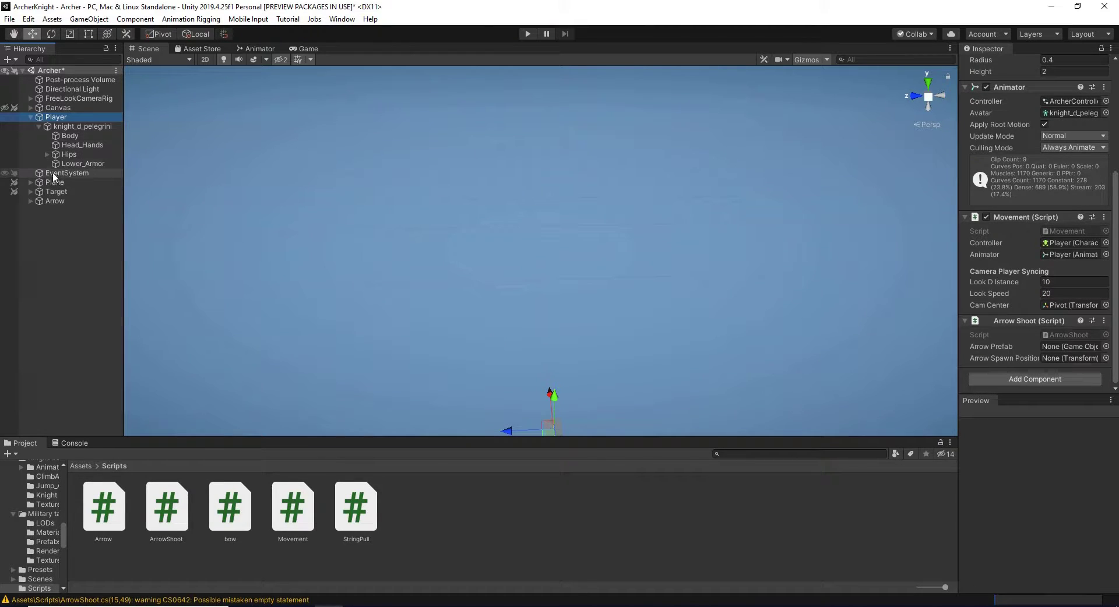
pyautogui.click(30, 117)
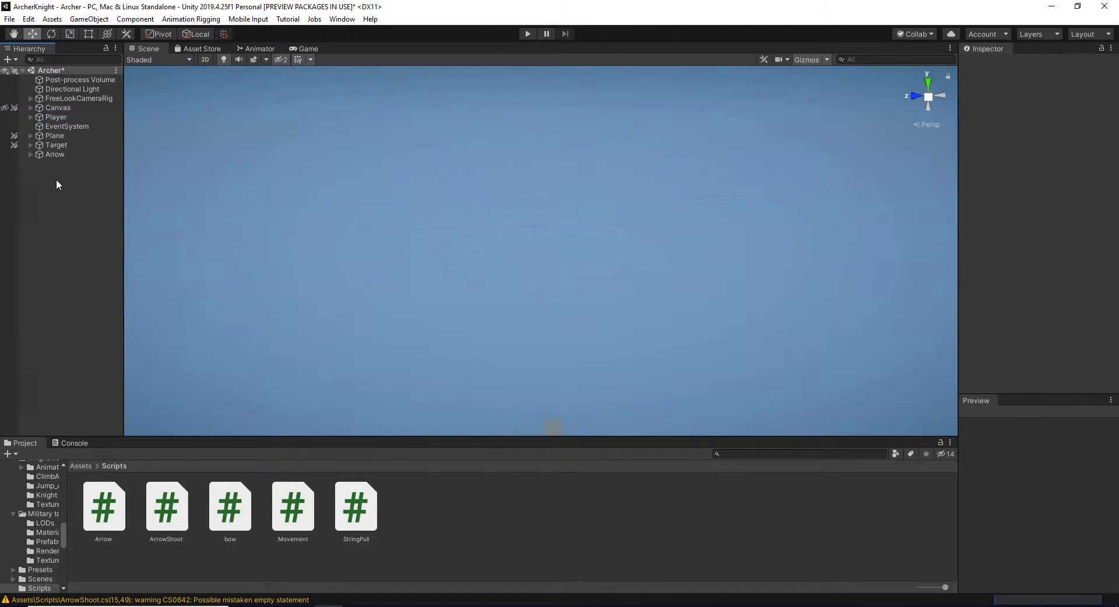
pyautogui.hotkey('ctrl', 's')
pyautogui.click(55, 155)
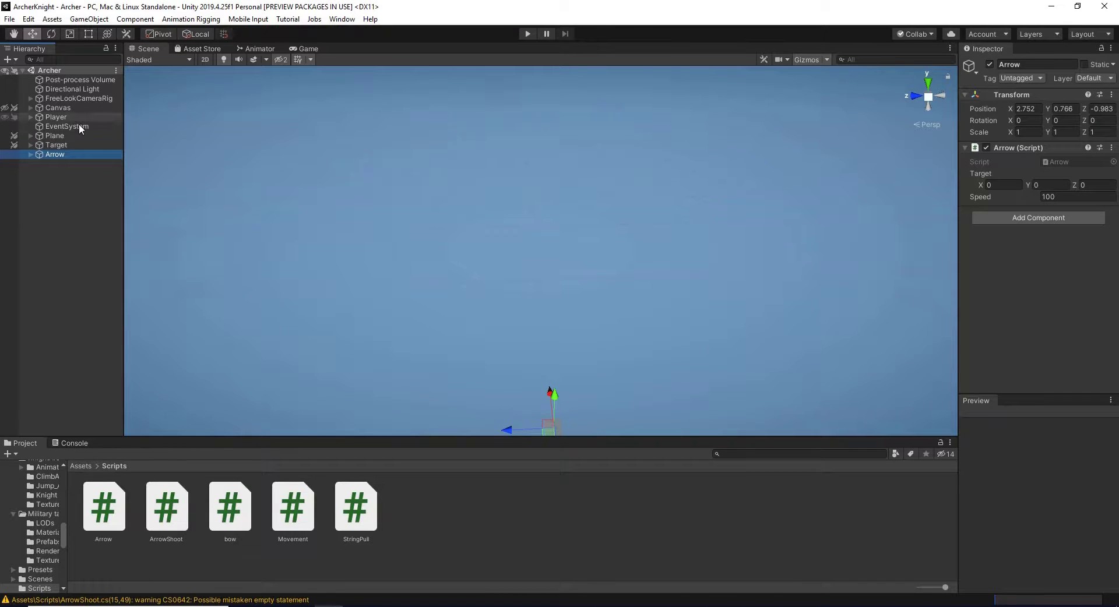
pyautogui.doubleClick(55, 154)
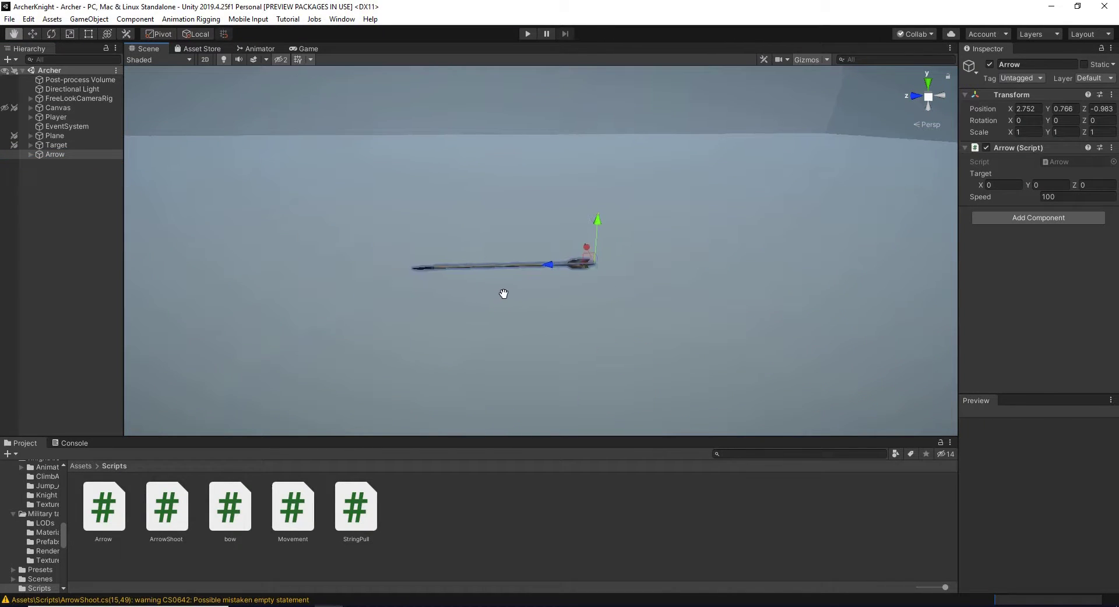
# Step: Drag the Arrow into Free medieval weapons/Prefabs as Arrow 1, then delete it from the scene
pyautogui.moveTo(490, 300); pyautogui.dragTo(504, 295, button='middle')
pyautogui.click(82, 465)
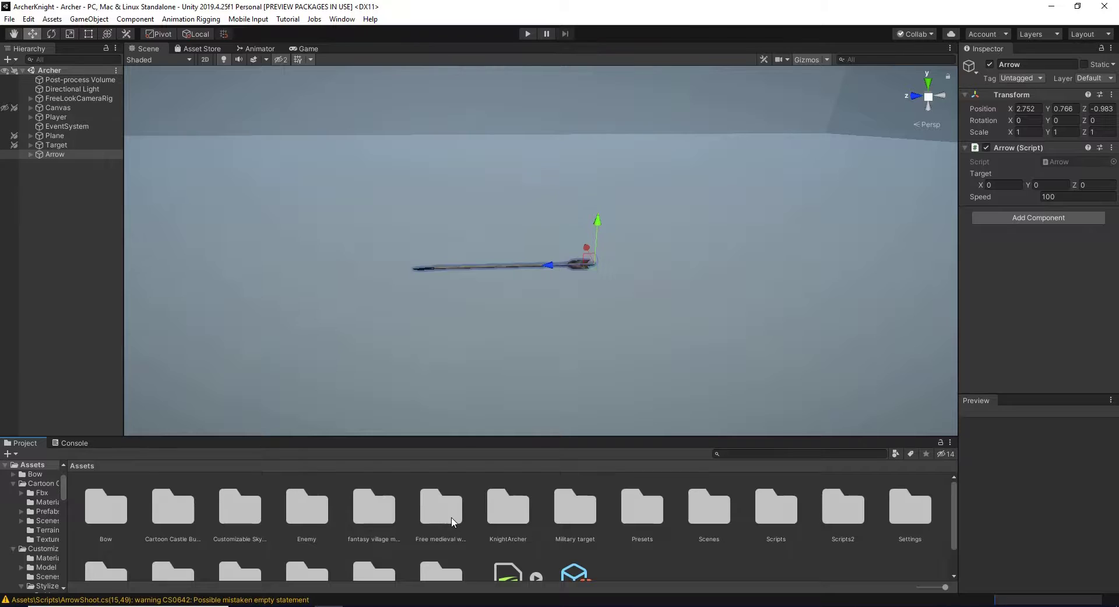
pyautogui.doubleClick(453, 522)
pyautogui.doubleClick(230, 507)
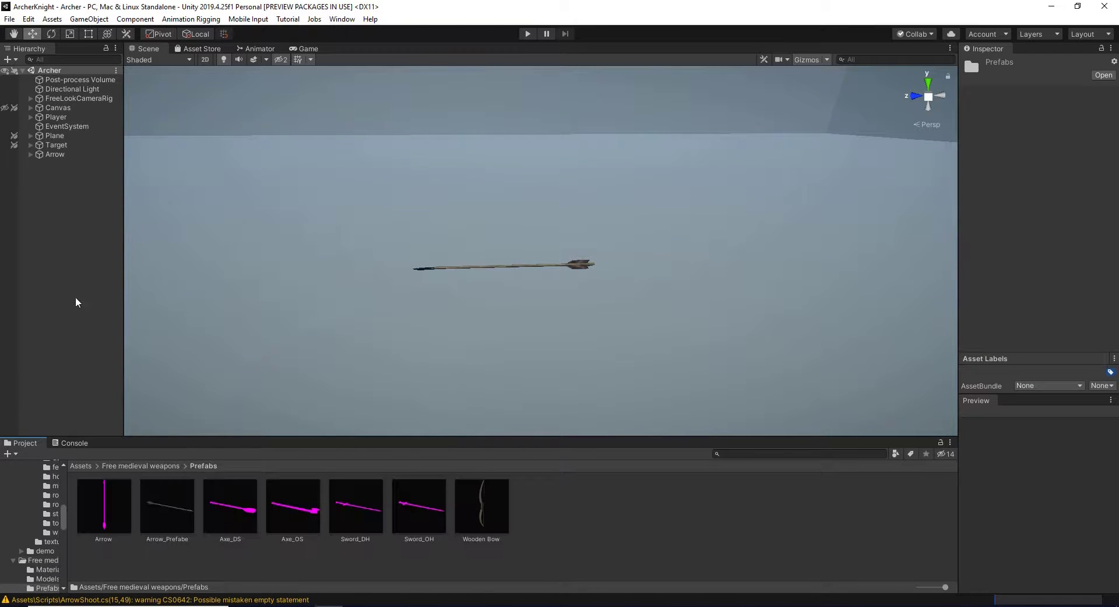
pyautogui.moveTo(55, 154); pyautogui.dragTo(136, 569)
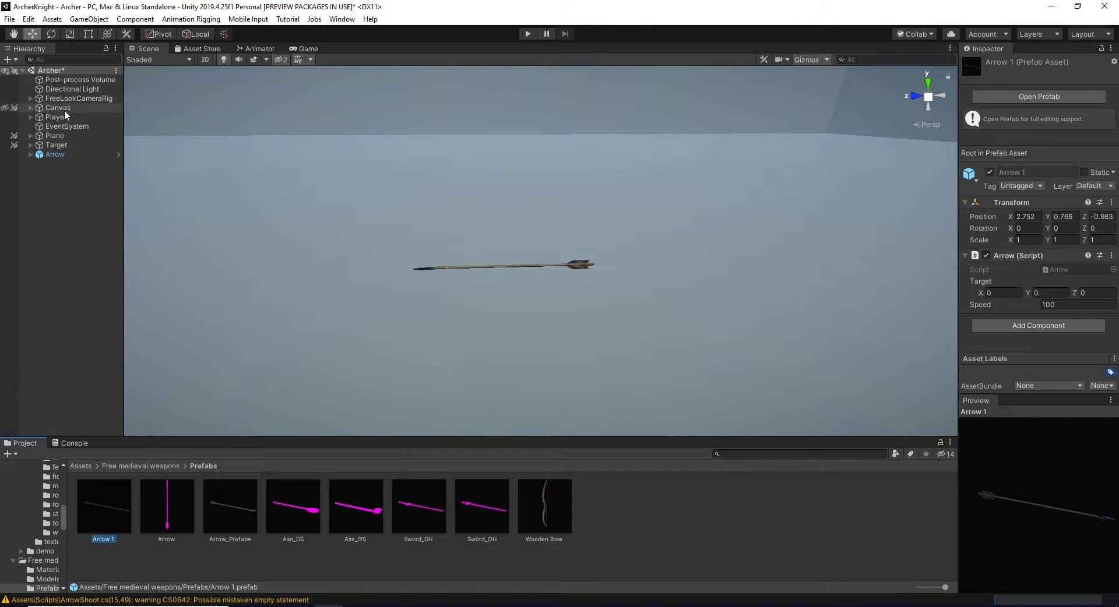
pyautogui.click(64, 155)
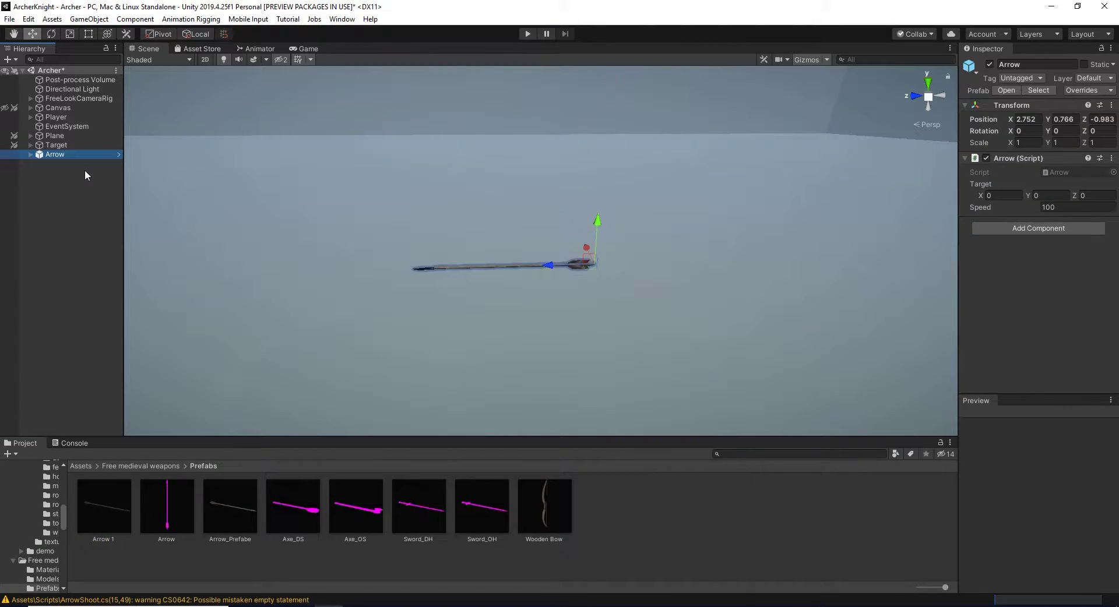
pyautogui.press('Delete')
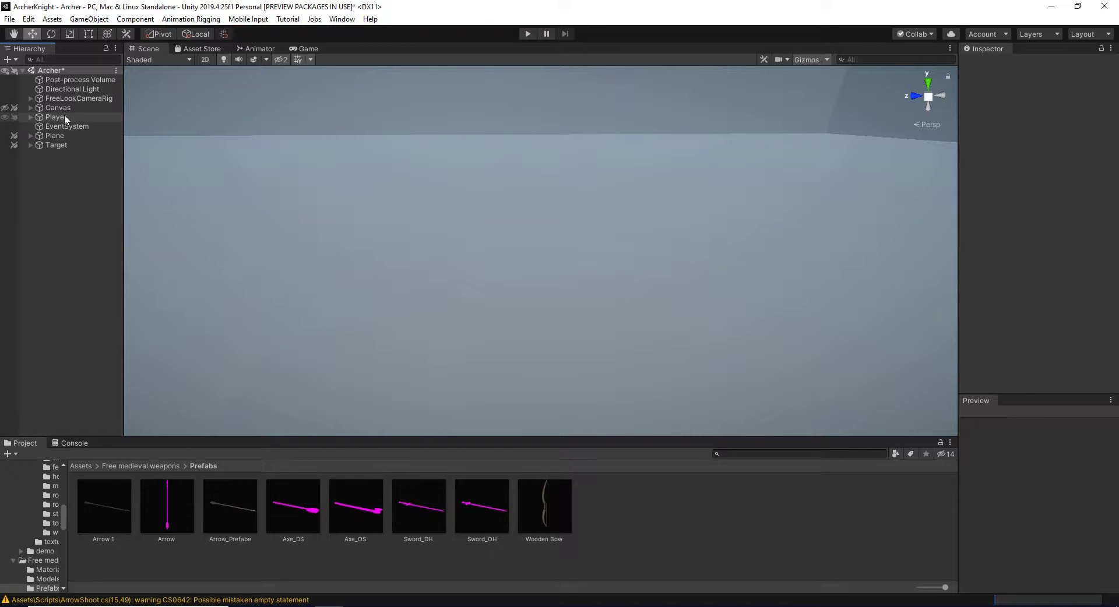
# Step: Drag Arrow 1 into the Arrow Prefab field of the Player's Arrow Shoot component
pyautogui.click(64, 117)
pyautogui.scroll(-5, 1040, 219)
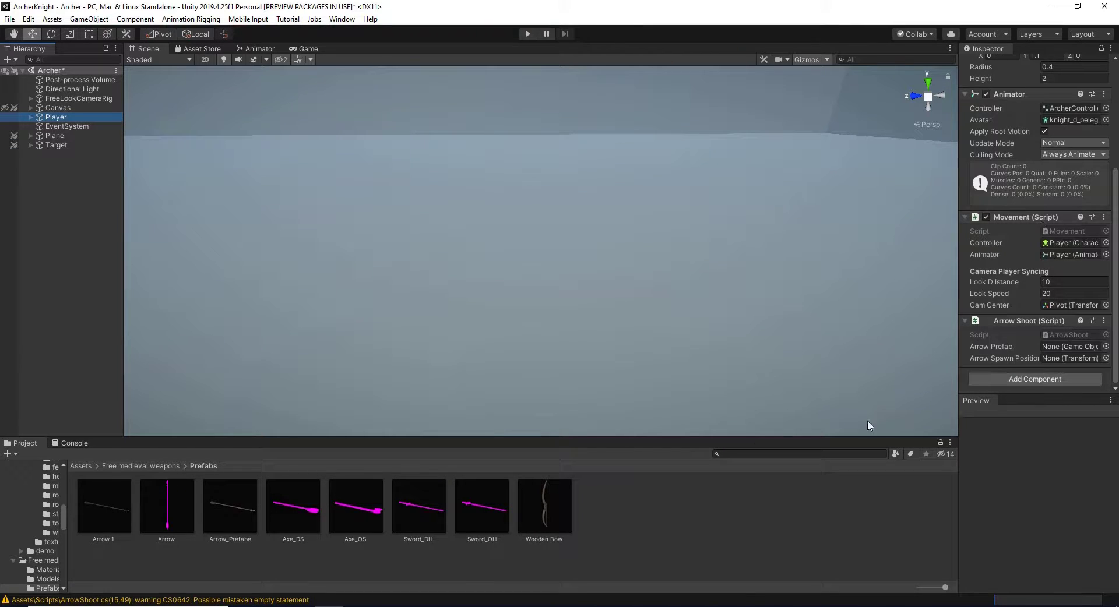
pyautogui.moveTo(107, 498); pyautogui.dragTo(1081, 349)
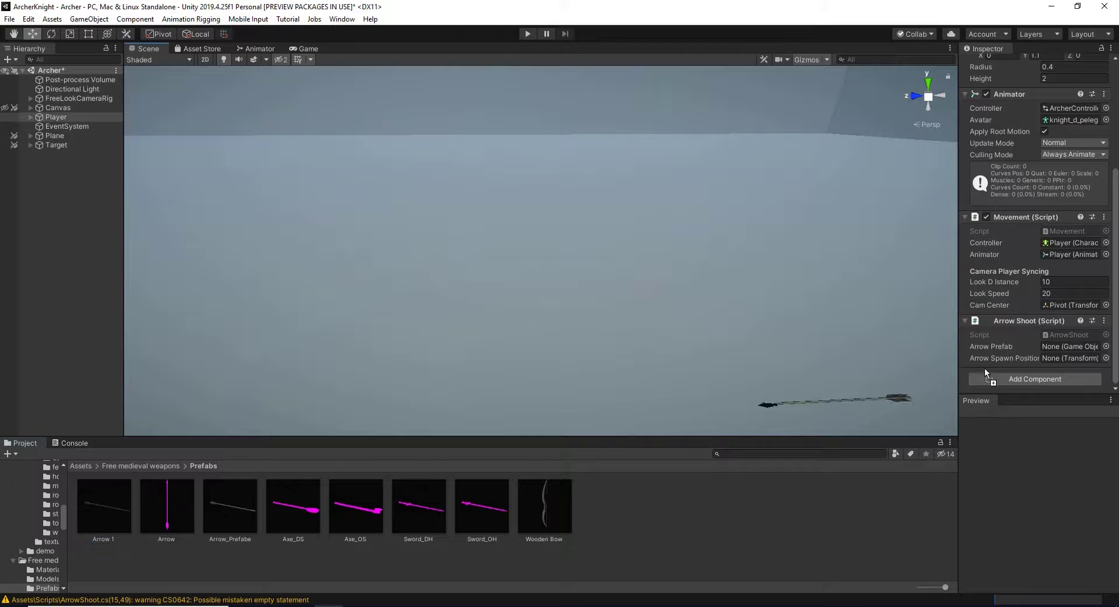
pyautogui.press('f')
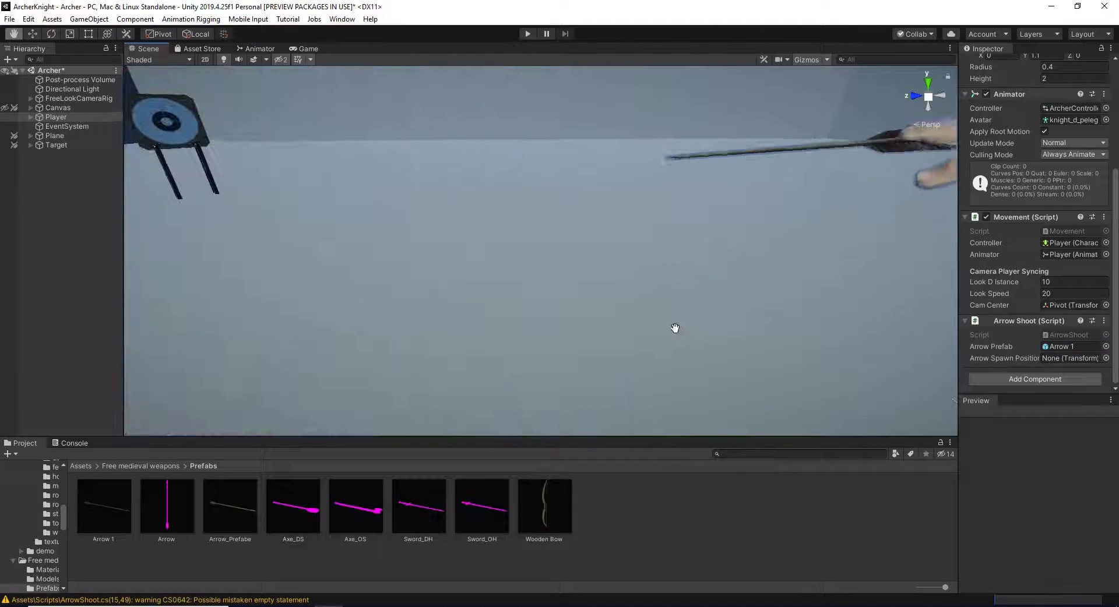
pyautogui.scroll(-3, 632, 315)
pyautogui.scroll(-3, 563, 286)
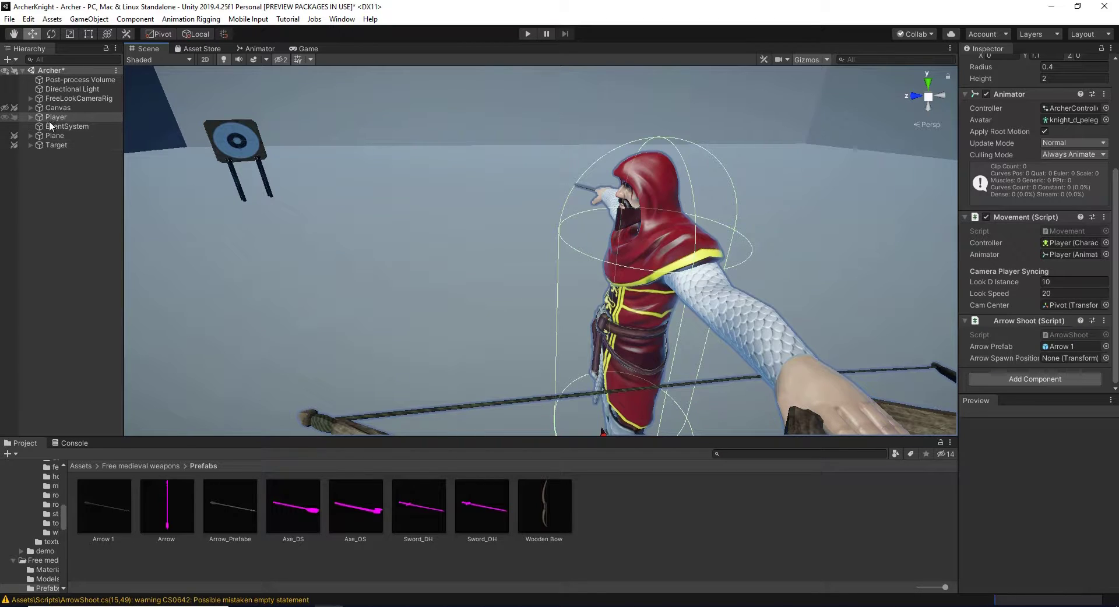
# Step: Play and pause the game, then orbit the Scene view around the archer drawing his bow
pyautogui.click(529, 34)
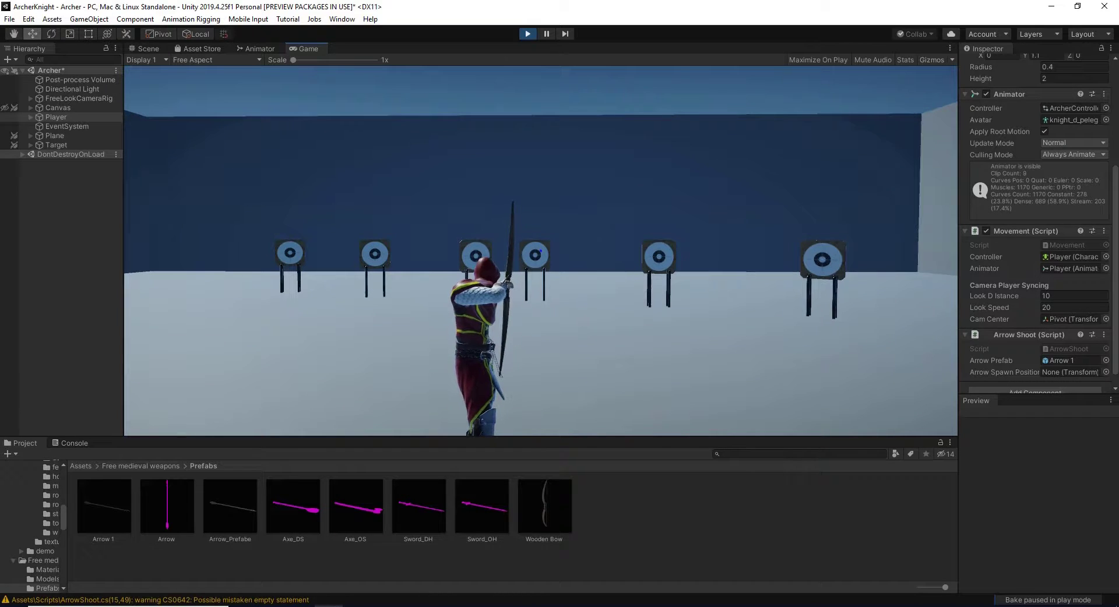
pyautogui.hotkey('ctrl', 'shift', 'p')
pyautogui.hotkey('ctrl', '1')
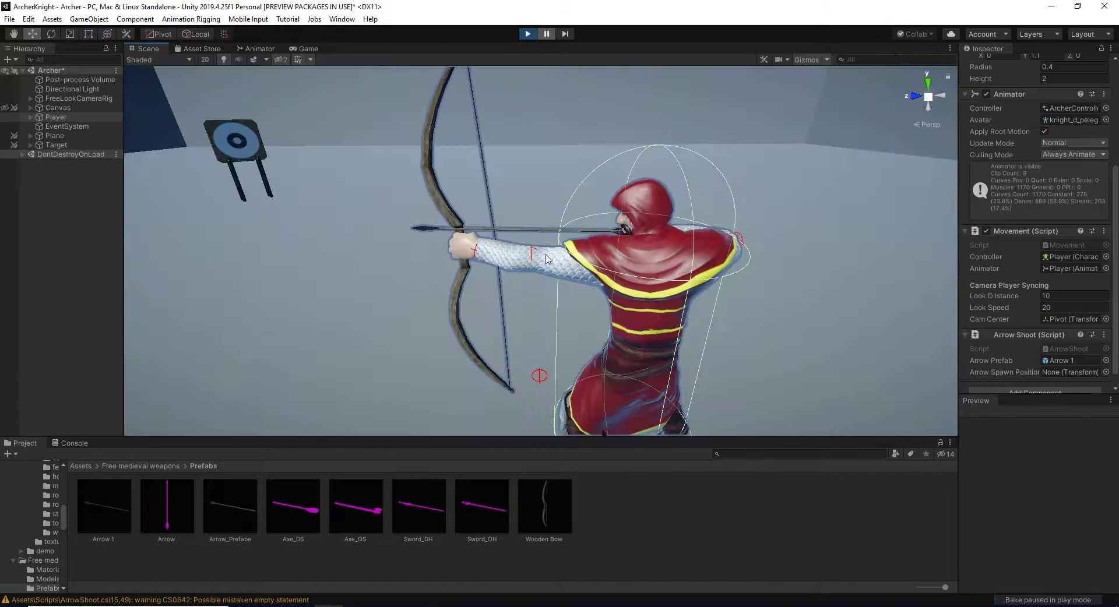
pyautogui.keyDown('alt'); pyautogui.moveTo(683, 265); pyautogui.dragTo(522, 248); pyautogui.keyUp('alt')
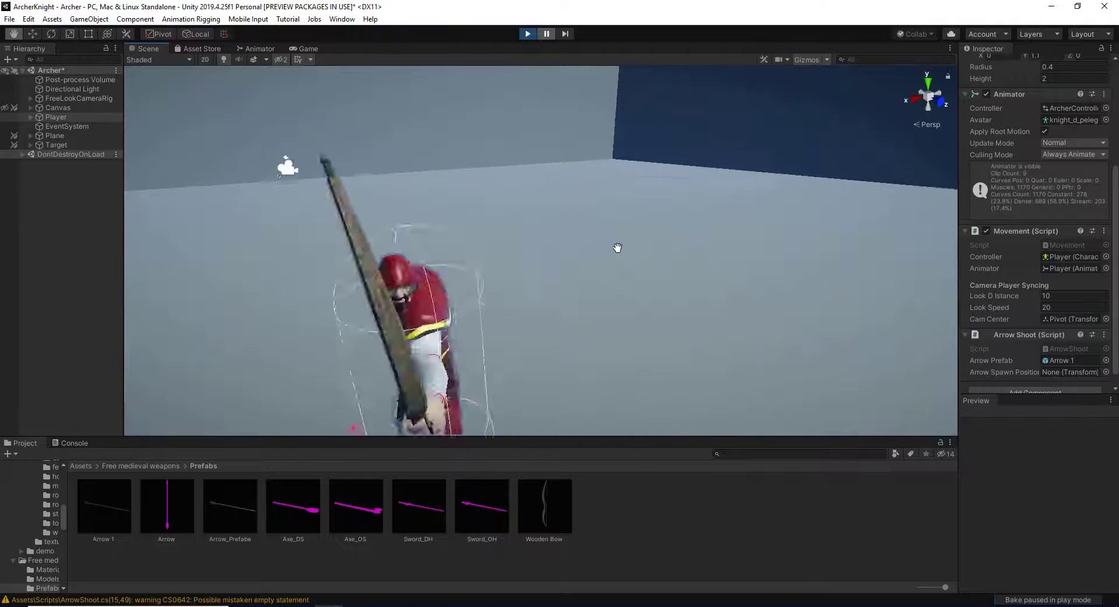
pyautogui.keyDown('alt'); pyautogui.moveTo(522, 248); pyautogui.dragTo(587, 233); pyautogui.keyUp('alt')
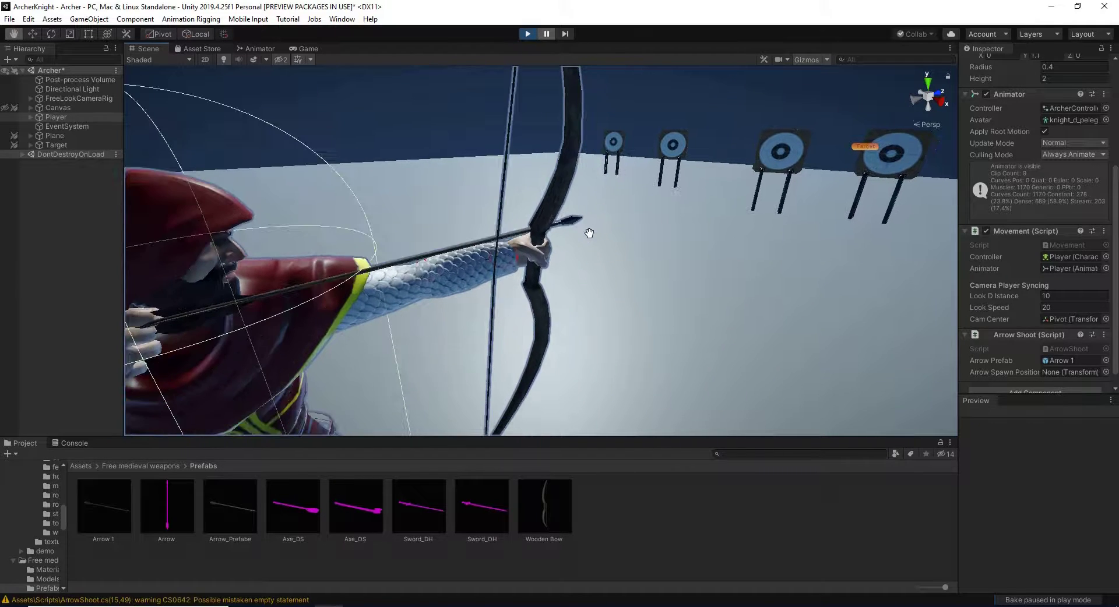
pyautogui.click(37, 121)
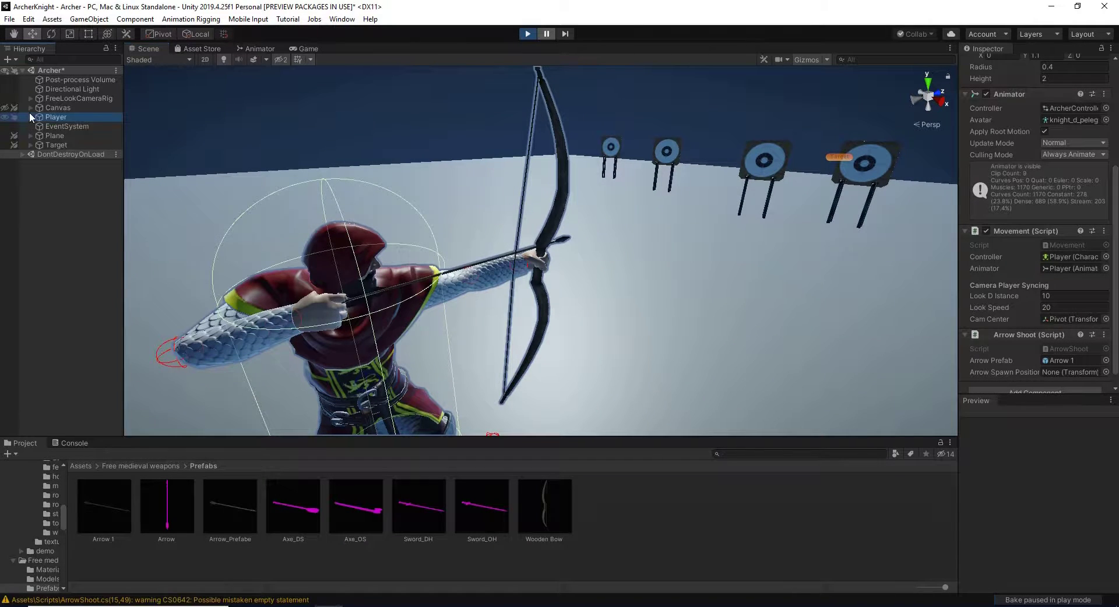
pyautogui.click(30, 117)
# Step: Create an empty child under Player named ArrowSpawn
pyautogui.click(40, 126)
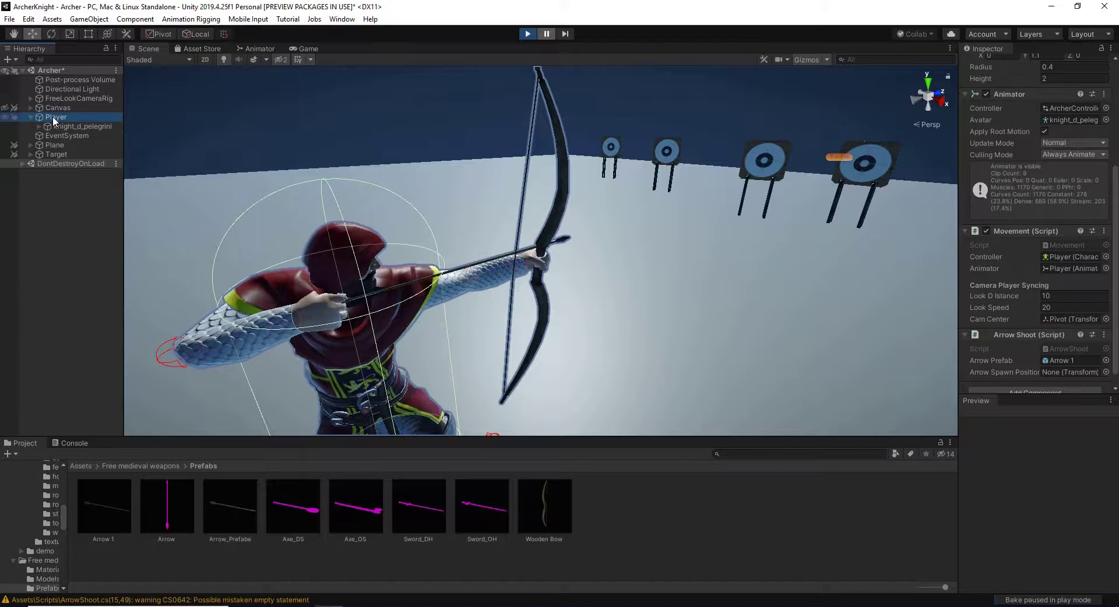
pyautogui.rightClick(54, 117)
pyautogui.click(90, 227)
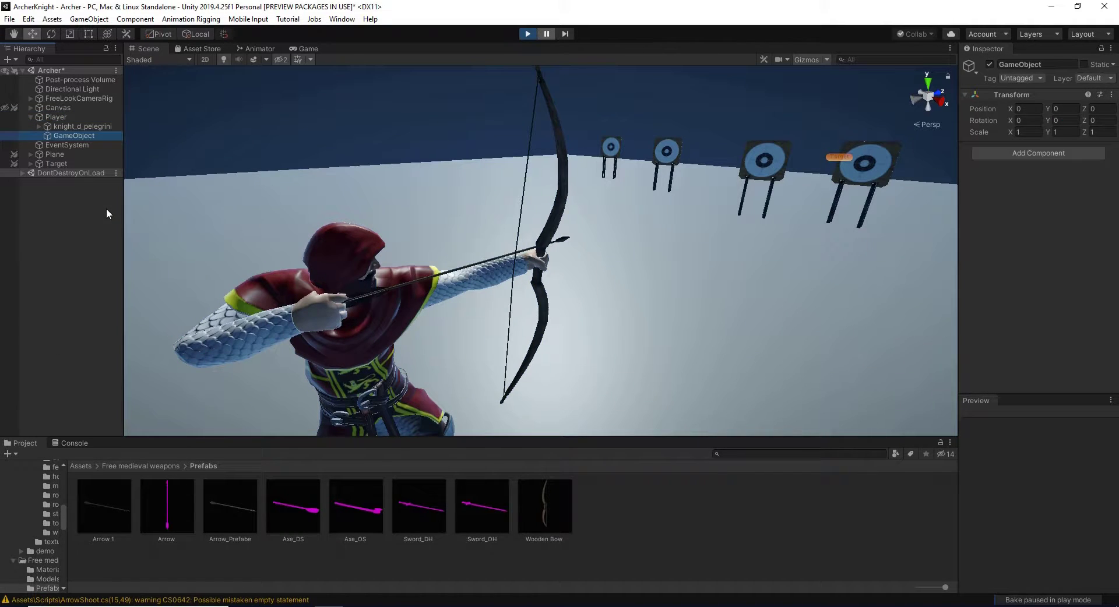
pyautogui.write('A')
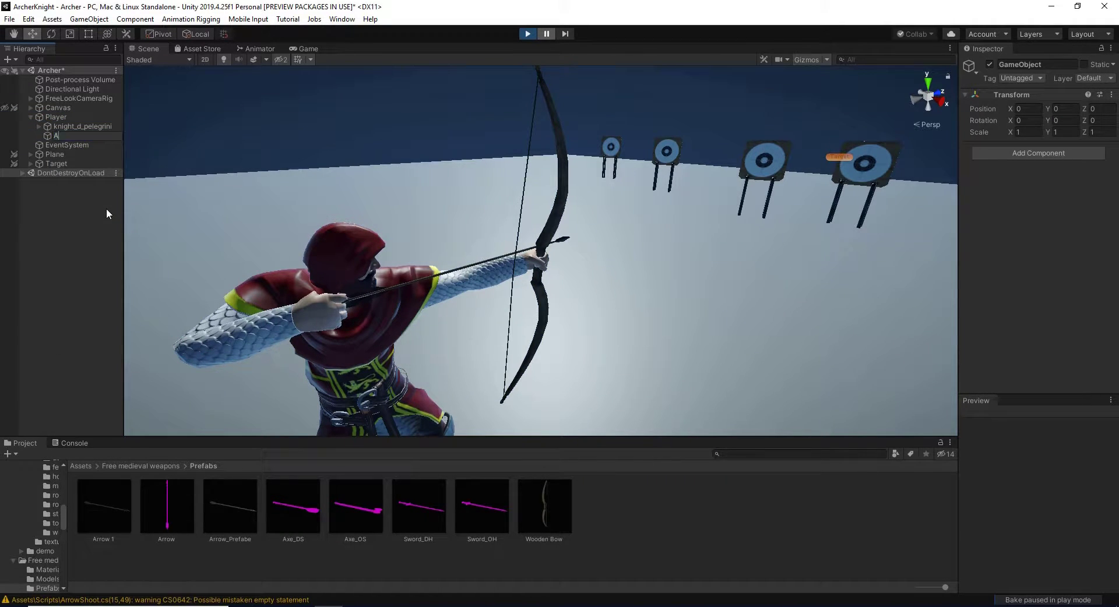
pyautogui.write('rrowS')
pyautogui.write('e')
pyautogui.press('BackSpace')
pyautogui.write('paw')
pyautogui.write('n')
pyautogui.press('Return')
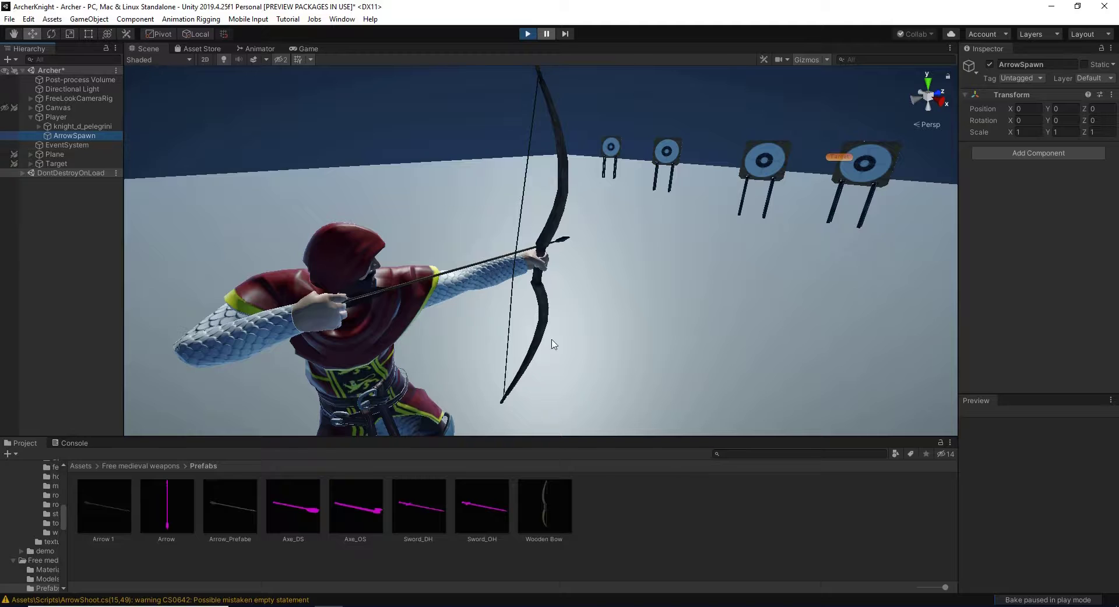
# Step: Move ArrowSpawn up to the archer's height and forward to the bow
pyautogui.moveTo(551, 347)
pyautogui.mouseDown(button='middle')
pyautogui.moveTo(492, 317)
pyautogui.moveTo(466, 221)
pyautogui.mouseUp(button='middle')
pyautogui.press('w')
pyautogui.moveTo(489, 379)
pyautogui.mouseDown()
pyautogui.moveTo(483, 207)
pyautogui.moveTo(487, 216)
pyautogui.mouseUp()
pyautogui.keyDown('alt'); pyautogui.moveTo(570, 187); pyautogui.dragTo(545, 210); pyautogui.keyUp('alt')
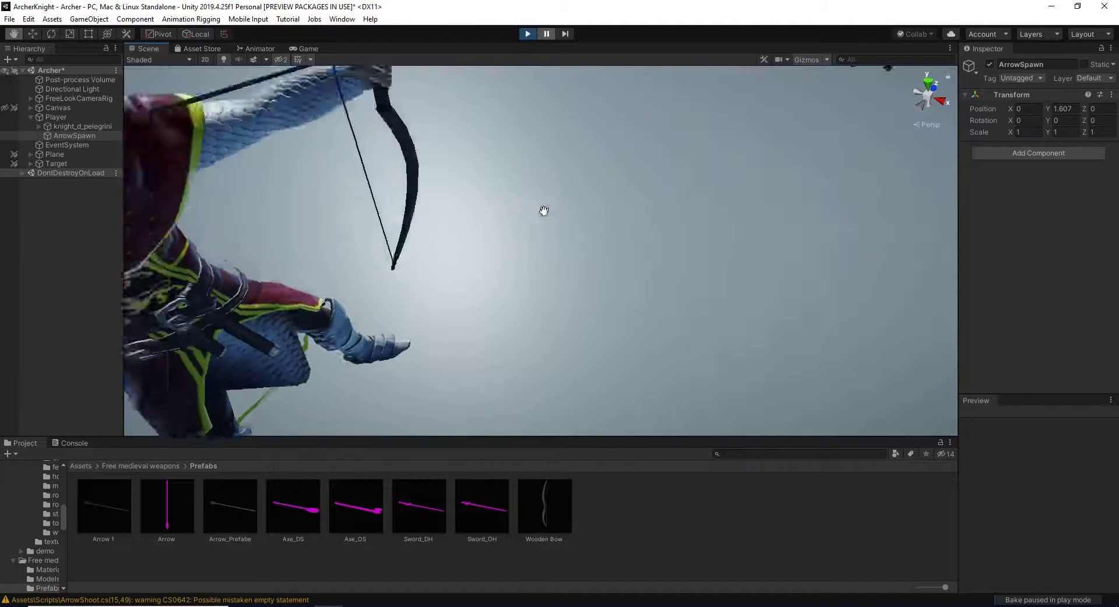
pyautogui.moveTo(320, 215)
pyautogui.mouseDown()
pyautogui.moveTo(500, 129)
pyautogui.moveTo(521, 201)
pyautogui.moveTo(603, 202)
pyautogui.mouseUp()
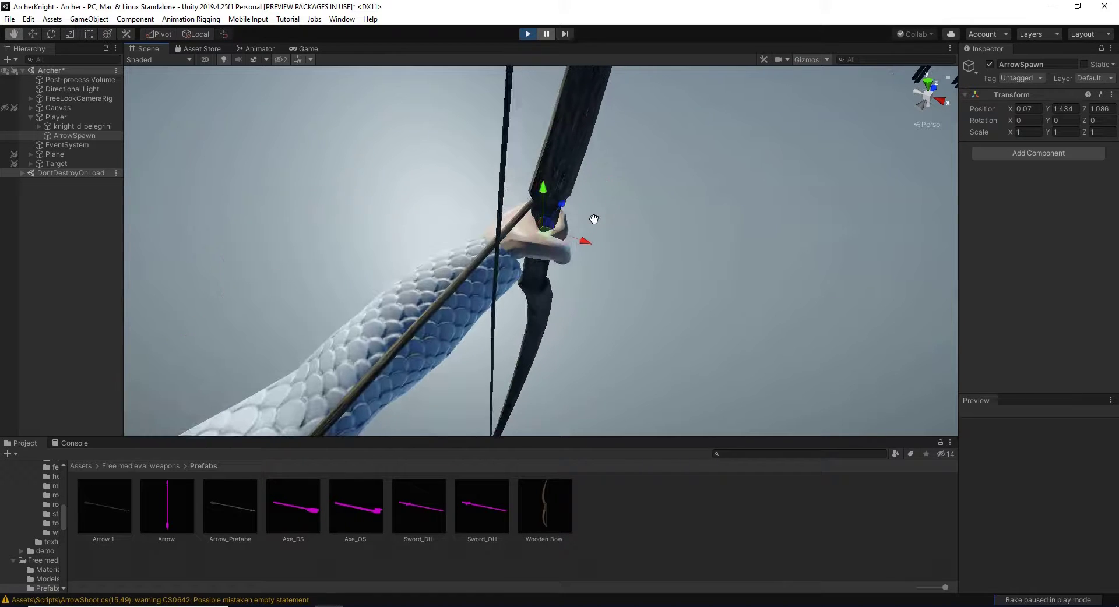
# Step: Zoom and orbit around the bow hand to check ArrowSpawn's placement toward the targets
pyautogui.scroll(3, 594, 222)
pyautogui.moveTo(590, 239); pyautogui.dragTo(513, 232)
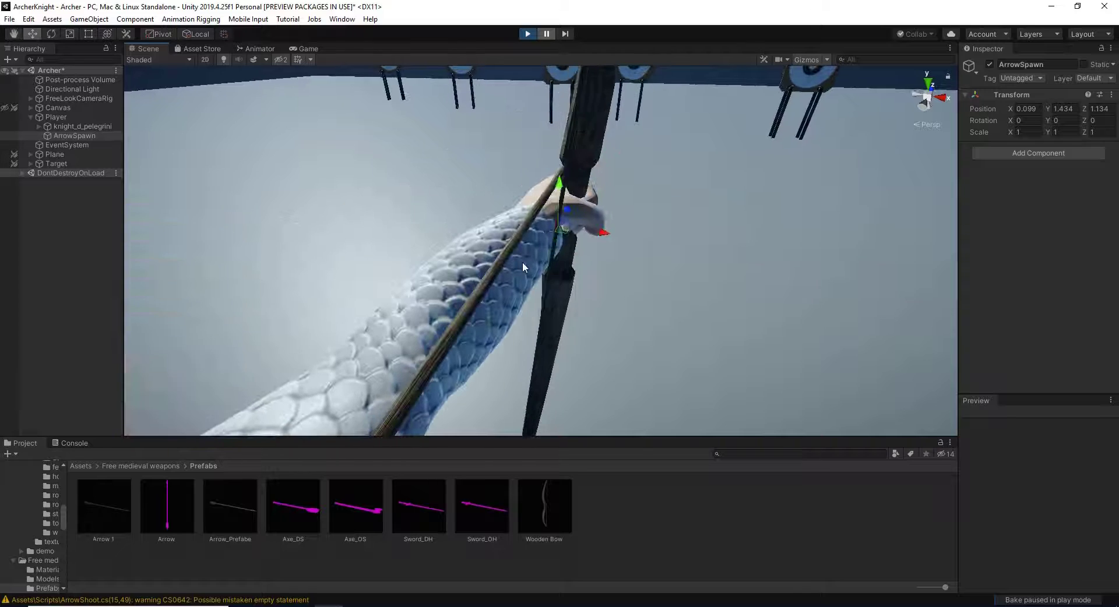
pyautogui.moveTo(513, 232); pyautogui.dragTo(513, 134, button='middle')
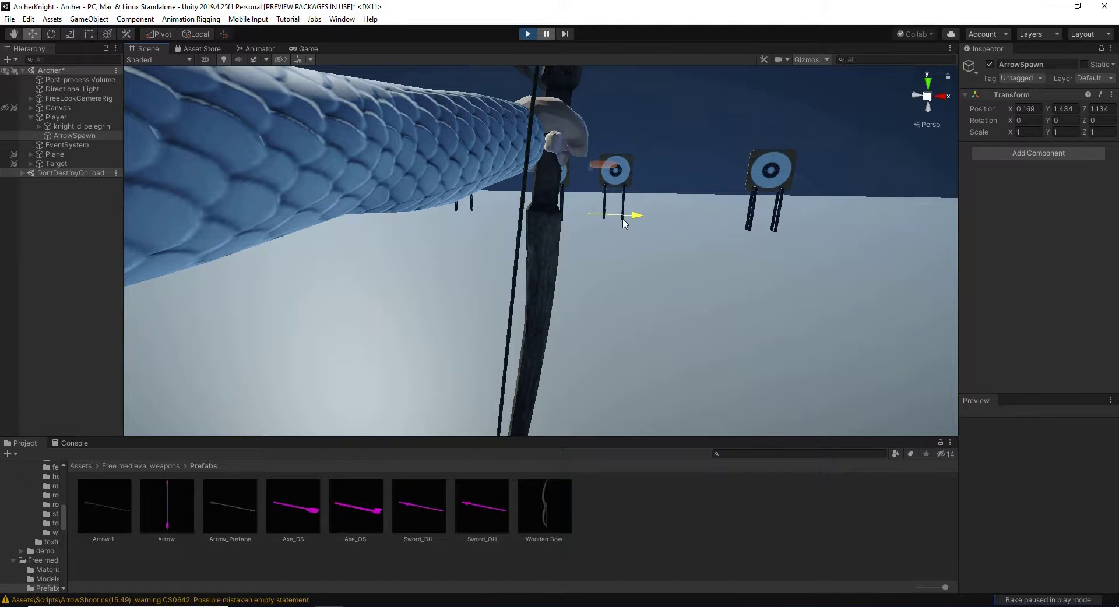
pyautogui.keyDown('alt'); pyautogui.moveTo(594, 71); pyautogui.dragTo(618, 146); pyautogui.keyUp('alt')
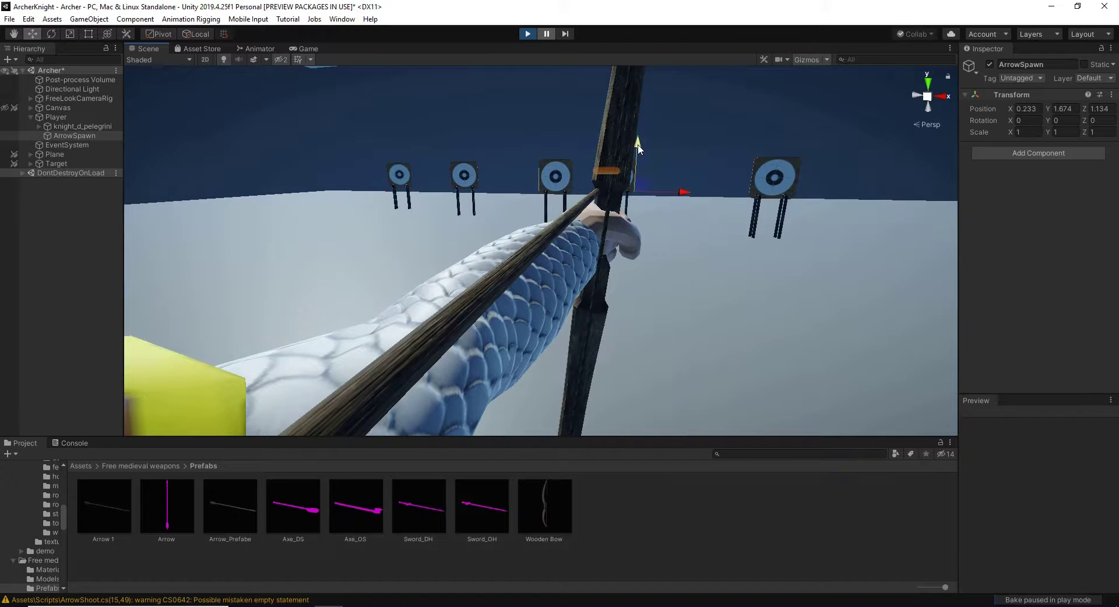
pyautogui.moveTo(639, 172)
pyautogui.keyDown('alt'); pyautogui.mouseDown()
pyautogui.moveTo(625, 269)
pyautogui.moveTo(572, 267)
pyautogui.mouseUp(); pyautogui.keyUp('alt')
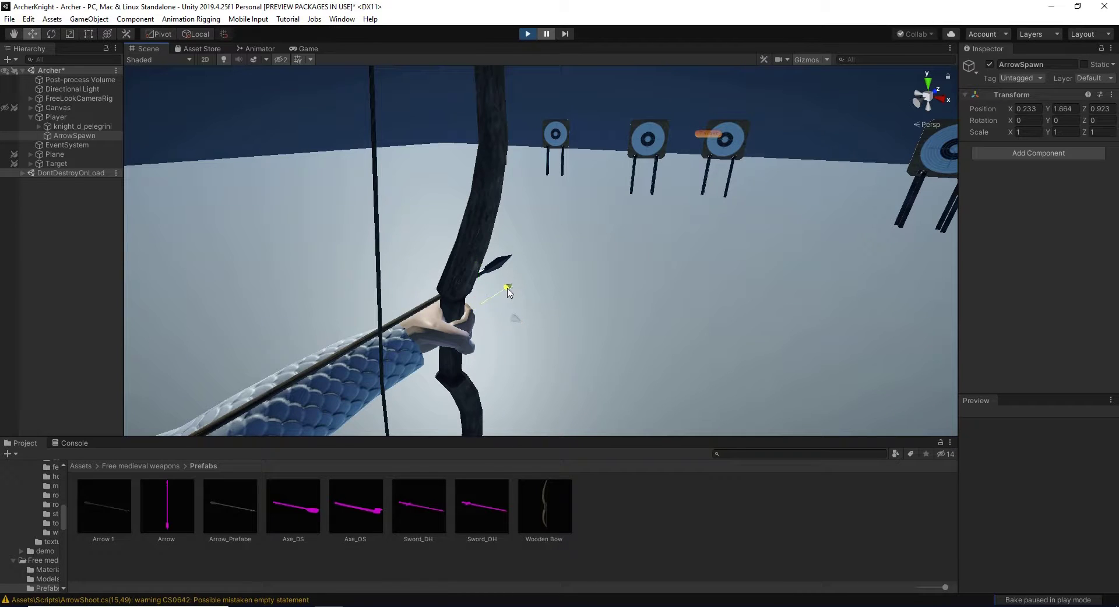
pyautogui.press('q')
pyautogui.moveTo(525, 296)
pyautogui.keyDown('alt'); pyautogui.mouseDown()
pyautogui.moveTo(559, 234)
pyautogui.moveTo(541, 222)
pyautogui.mouseUp(); pyautogui.keyUp('alt')
pyautogui.press('w')
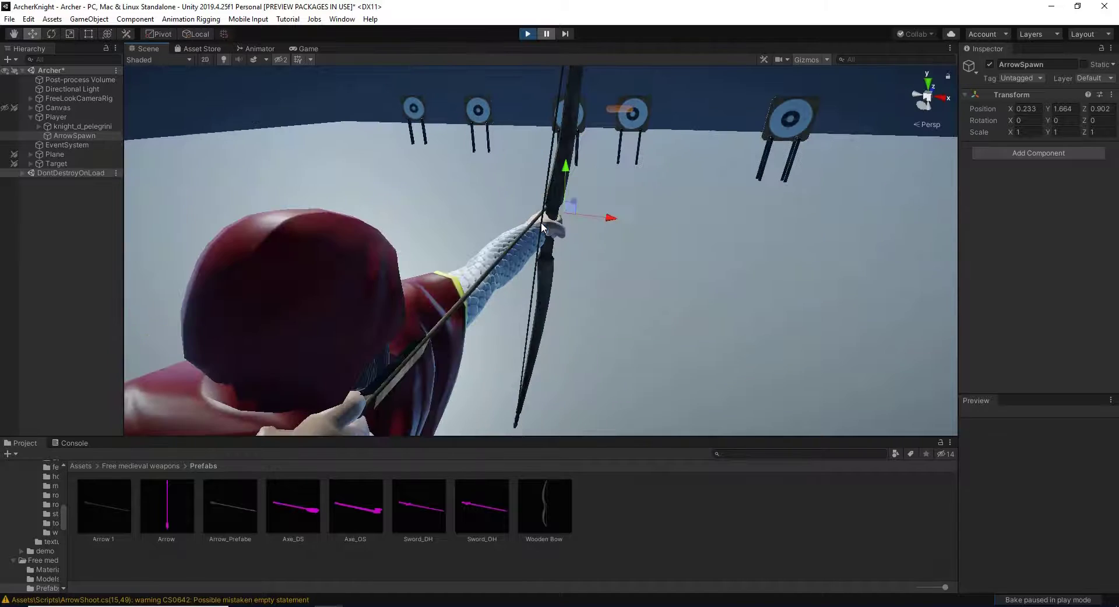
# Step: Copy ArrowSpawn's Transform component values (0.233, 1.664, 0.902)
pyautogui.click(85, 137)
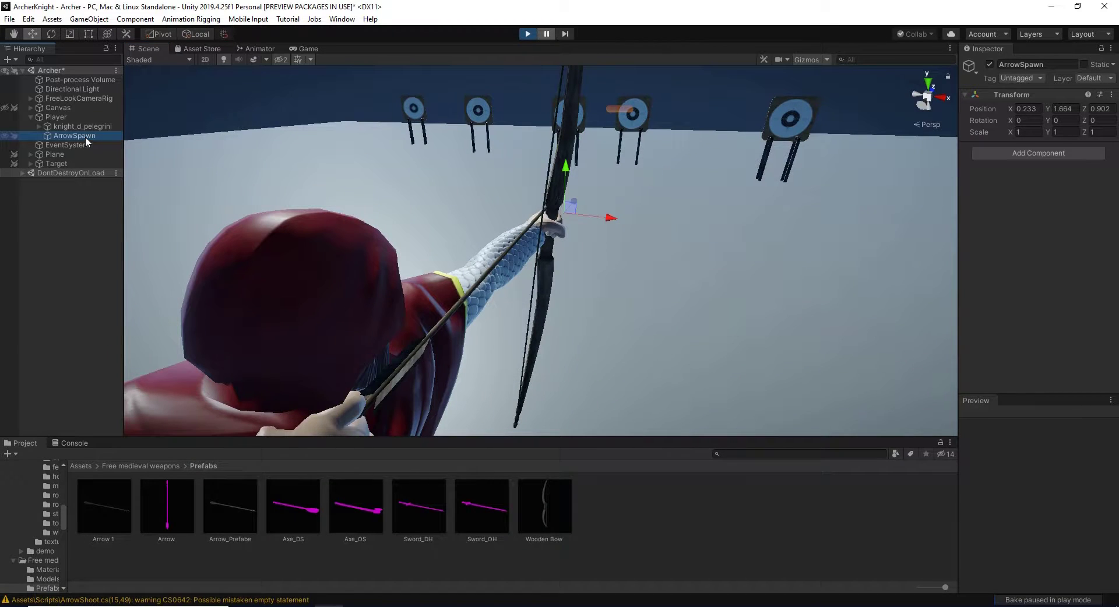
pyautogui.click(1111, 96)
pyautogui.click(1048, 148)
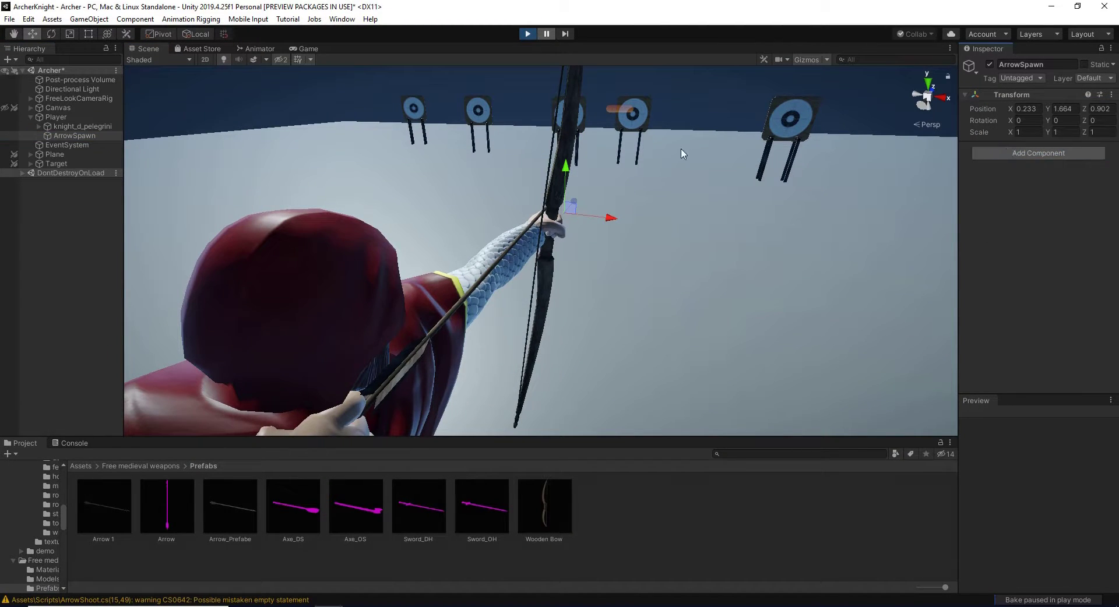
# Step: Stop play mode and recreate the empty ArrowSpawn child under Player
pyautogui.click(528, 34)
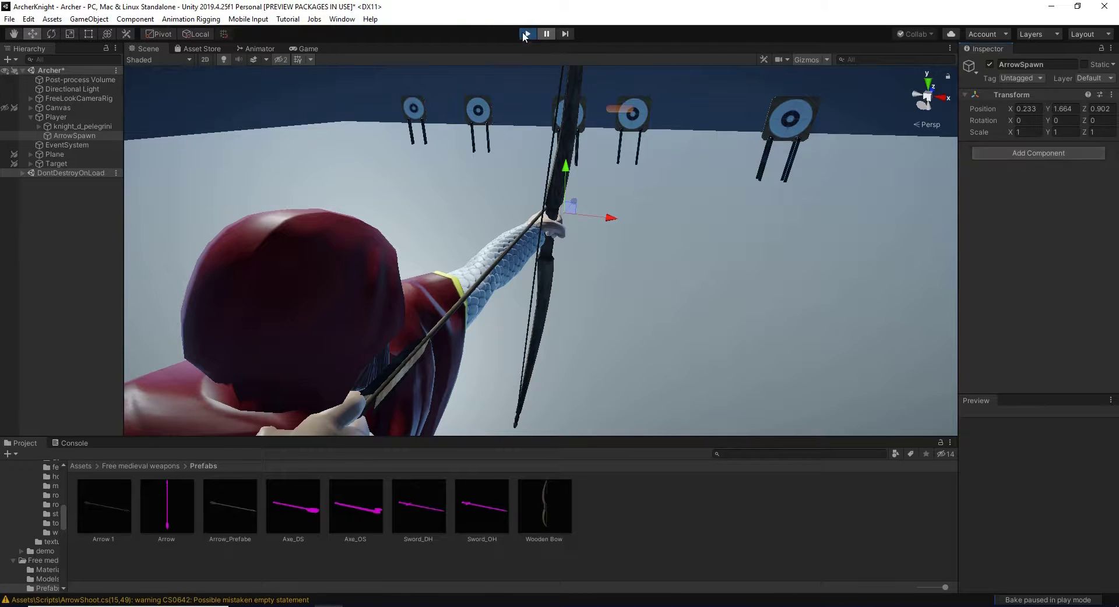
pyautogui.rightClick(40, 119)
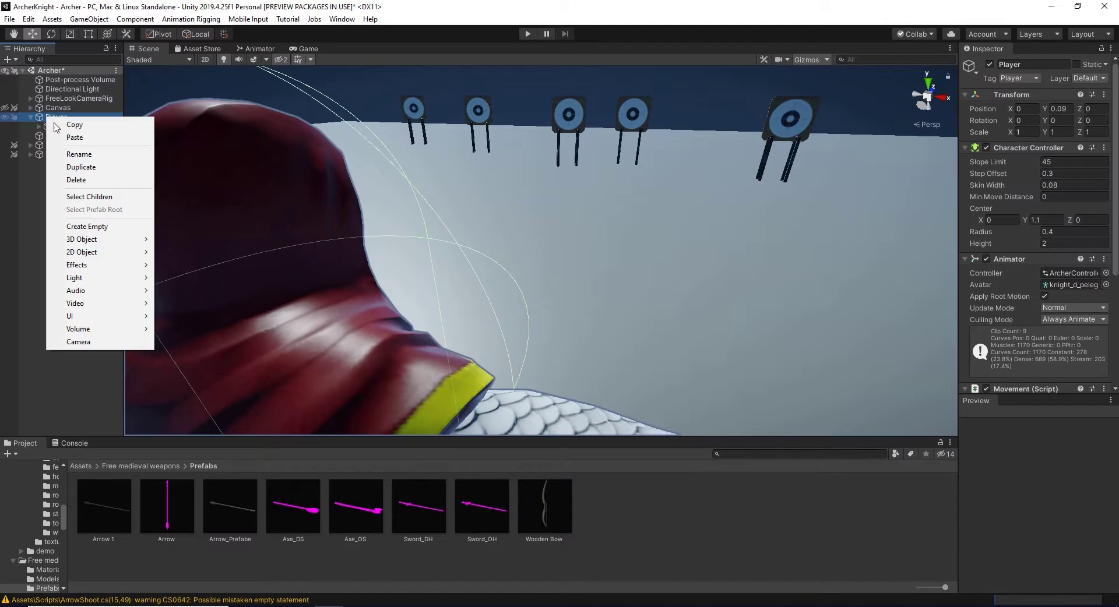
pyautogui.click(82, 230)
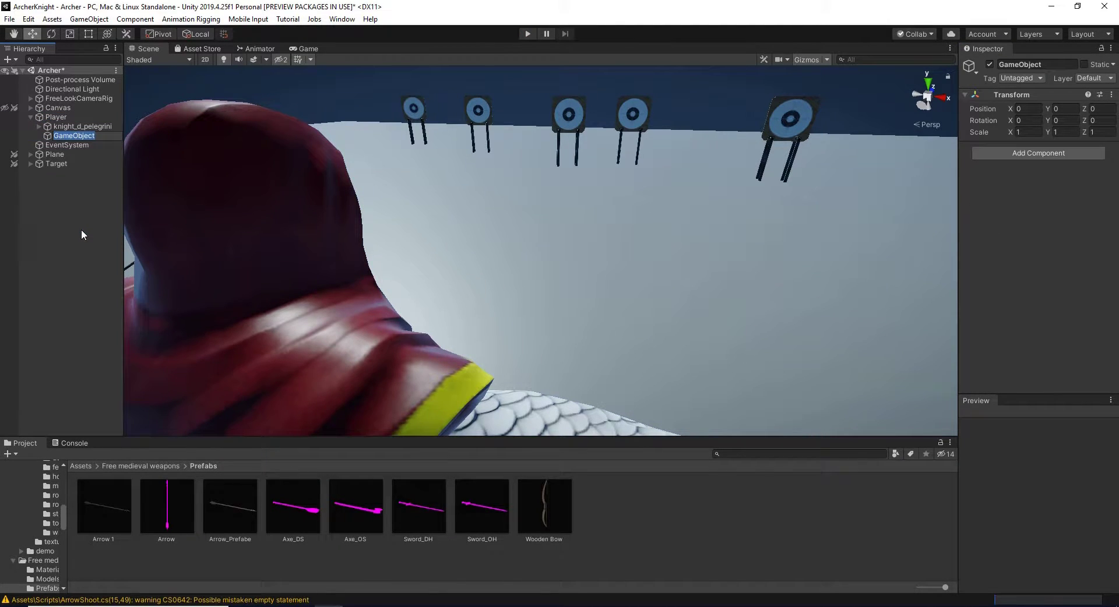
pyautogui.write('Arr')
pyautogui.write('owSa')
pyautogui.write('pawn')
pyautogui.press('Return')
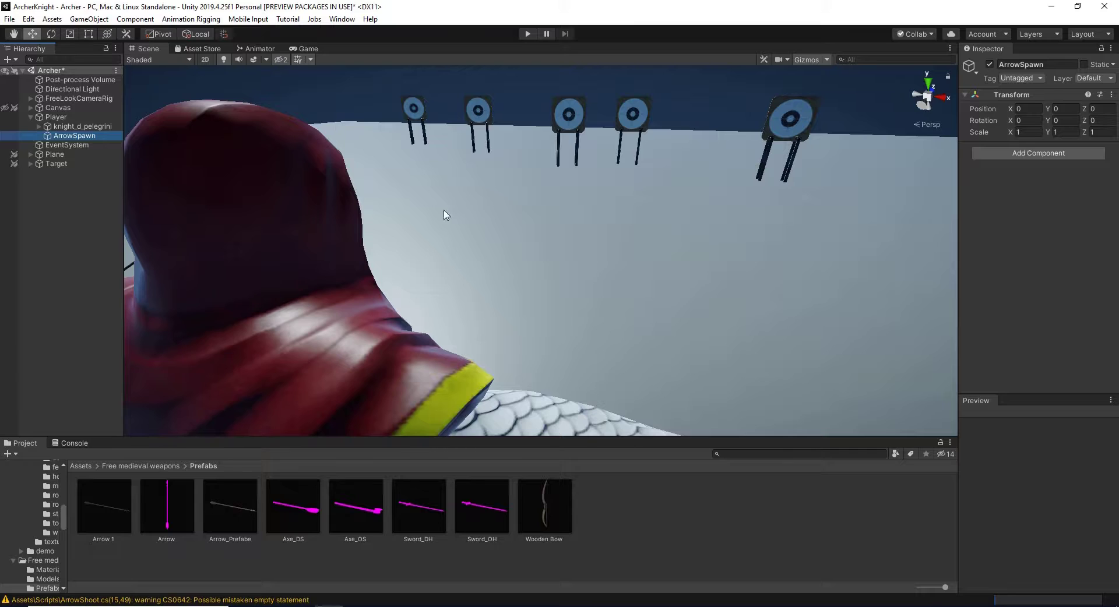
# Step: Paste the copied Transform values onto ArrowSpawn, placing it at 0.233, 1.664, 0.902
pyautogui.click(1112, 94)
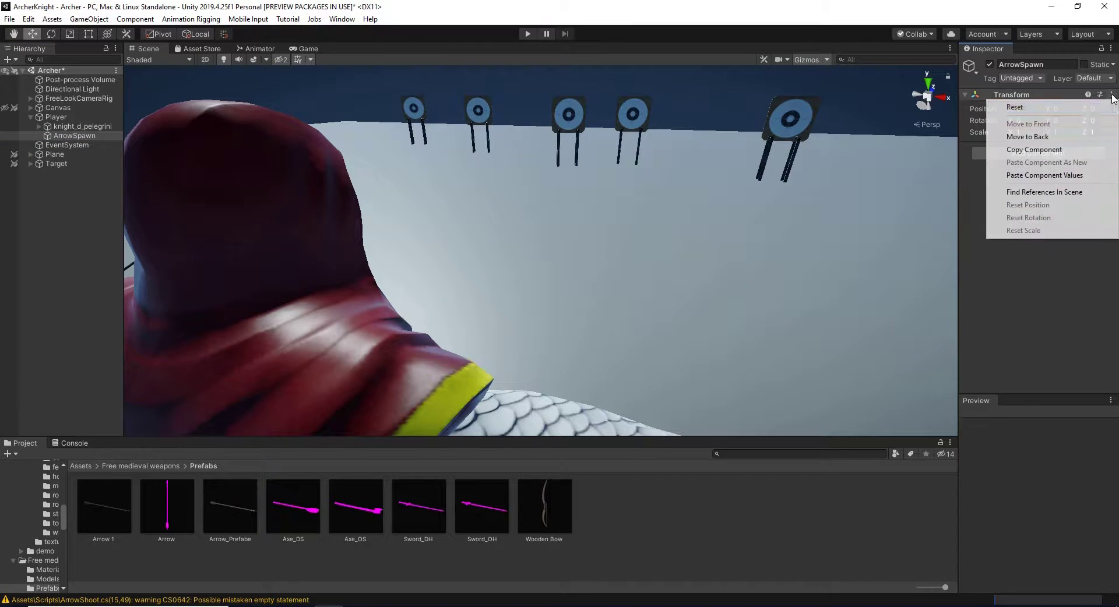
pyautogui.click(1044, 175)
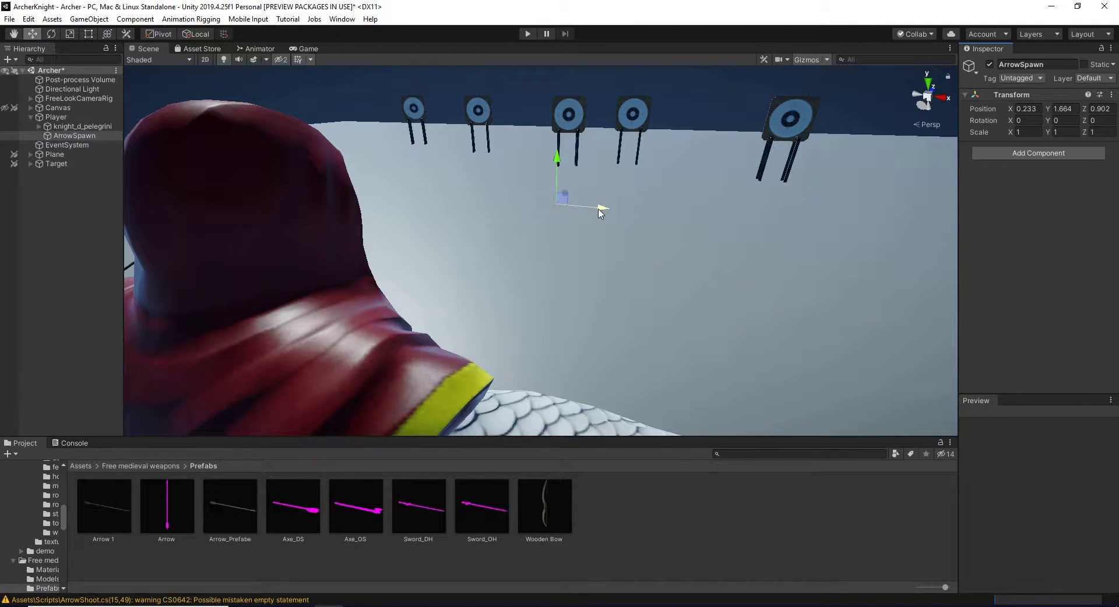
pyautogui.scroll(-5, 600, 214)
# Step: Assign ArrowSpawn to the Arrow Spawn Position field of the Player's Arrow Shoot component
pyautogui.click(56, 117)
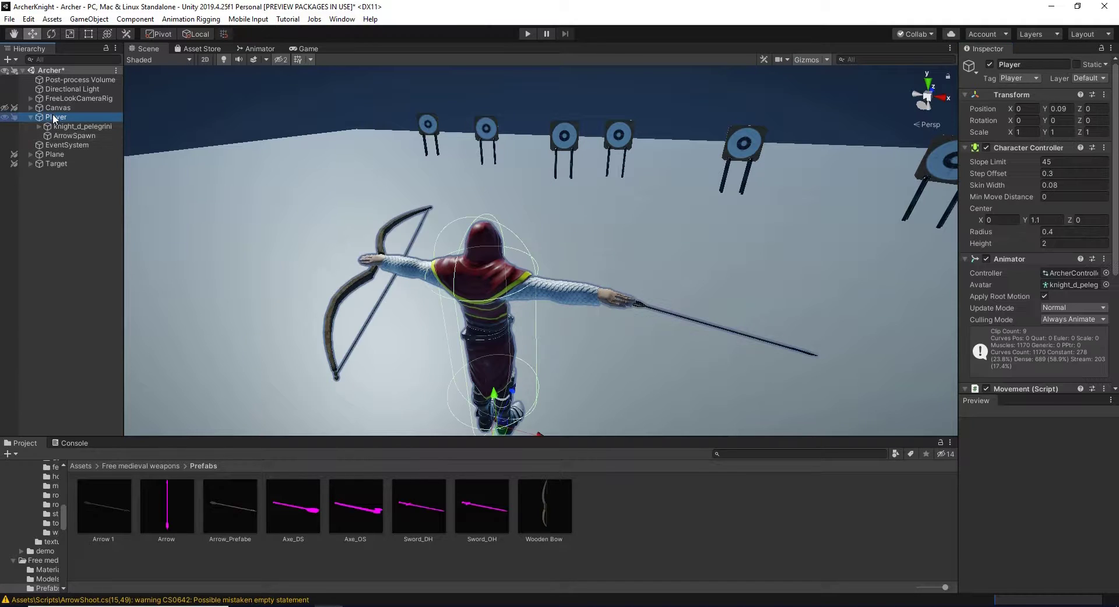
pyautogui.click(71, 137)
pyautogui.moveTo(71, 140)
pyautogui.mouseDown()
pyautogui.moveTo(1049, 397)
pyautogui.moveTo(1065, 365)
pyautogui.mouseUp()
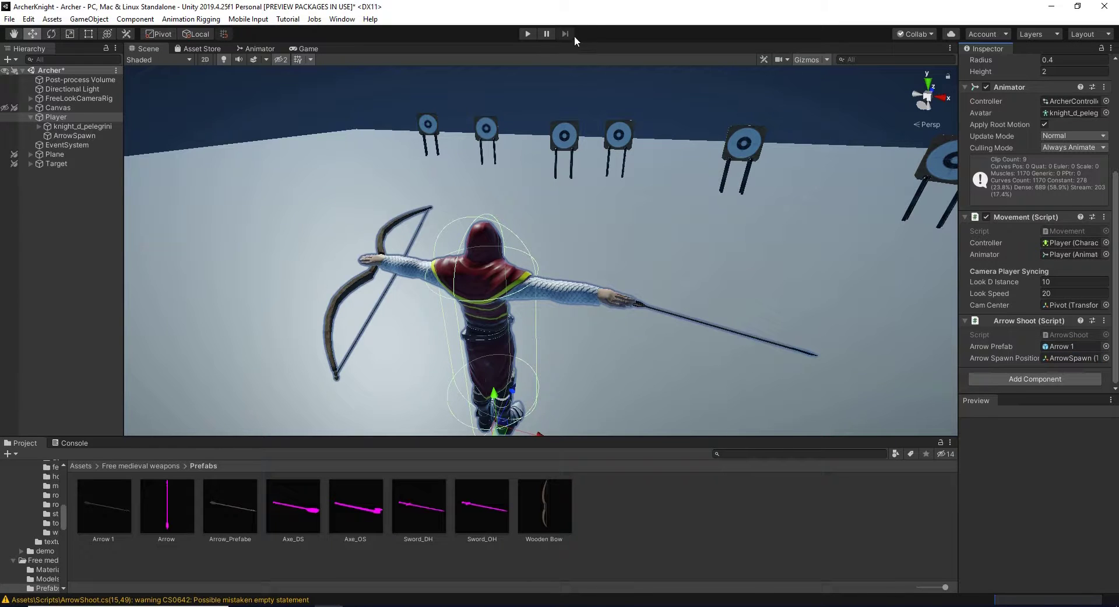
# Step: Play the game, fire two arrows at the targets, and stop play mode
pyautogui.click(527, 33)
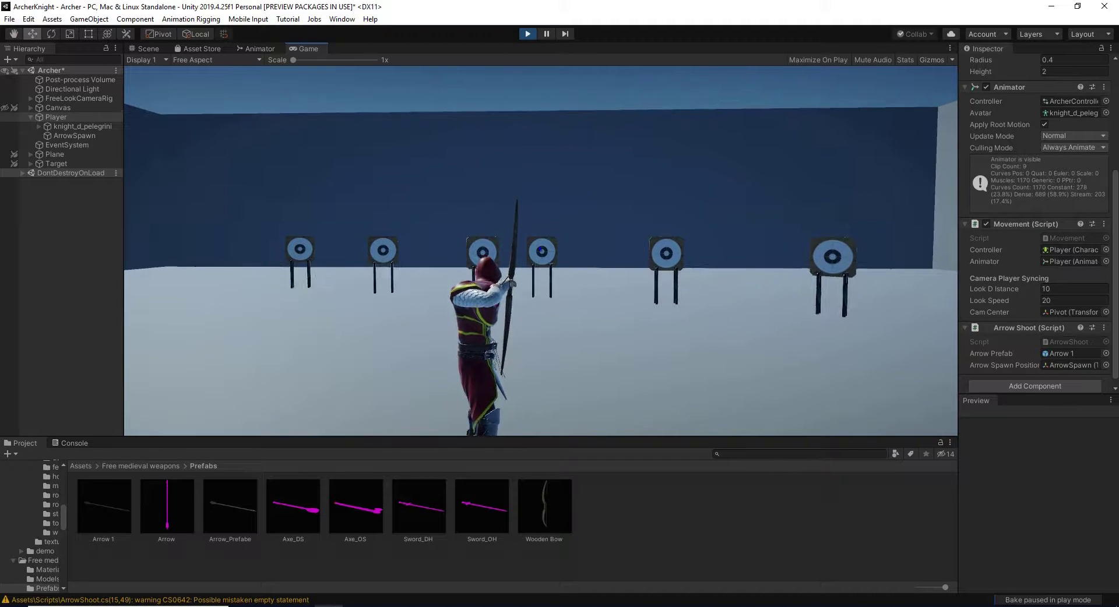
pyautogui.click(542, 251)
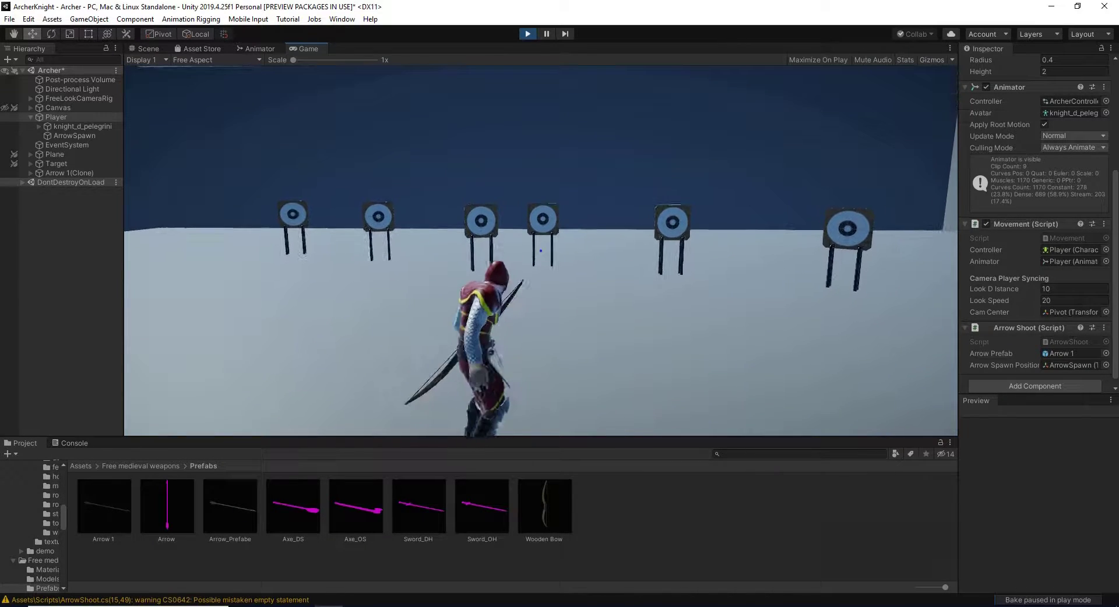
pyautogui.click(541, 249)
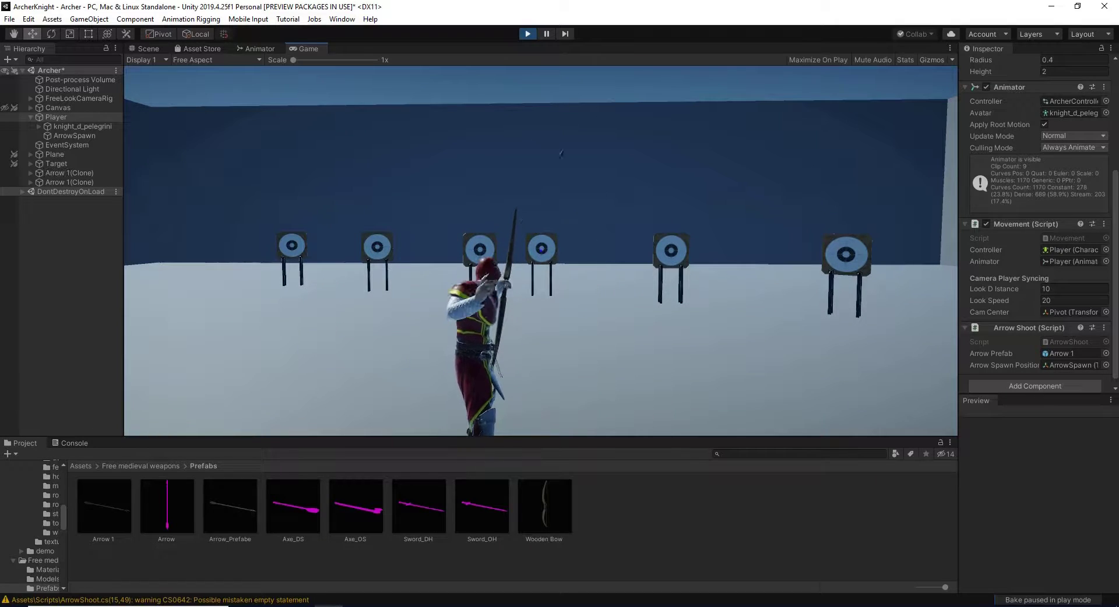
pyautogui.click(528, 33)
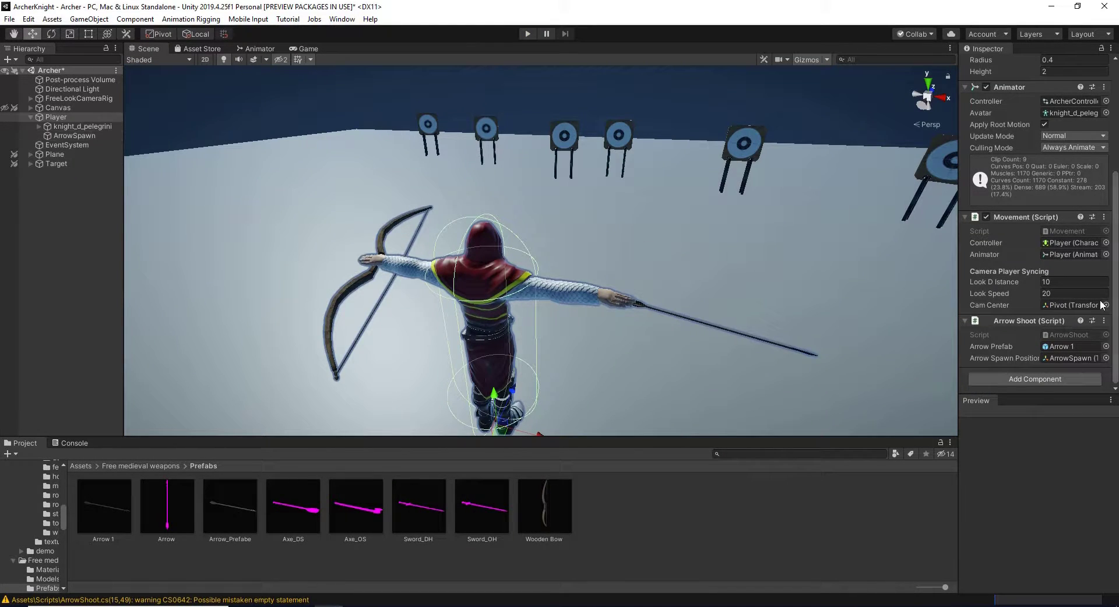
# Step: Open the Arrow 1 prefab, set its Arrow script Speed to 1, and return to the scene
pyautogui.click(1067, 347)
pyautogui.doubleClick(98, 525)
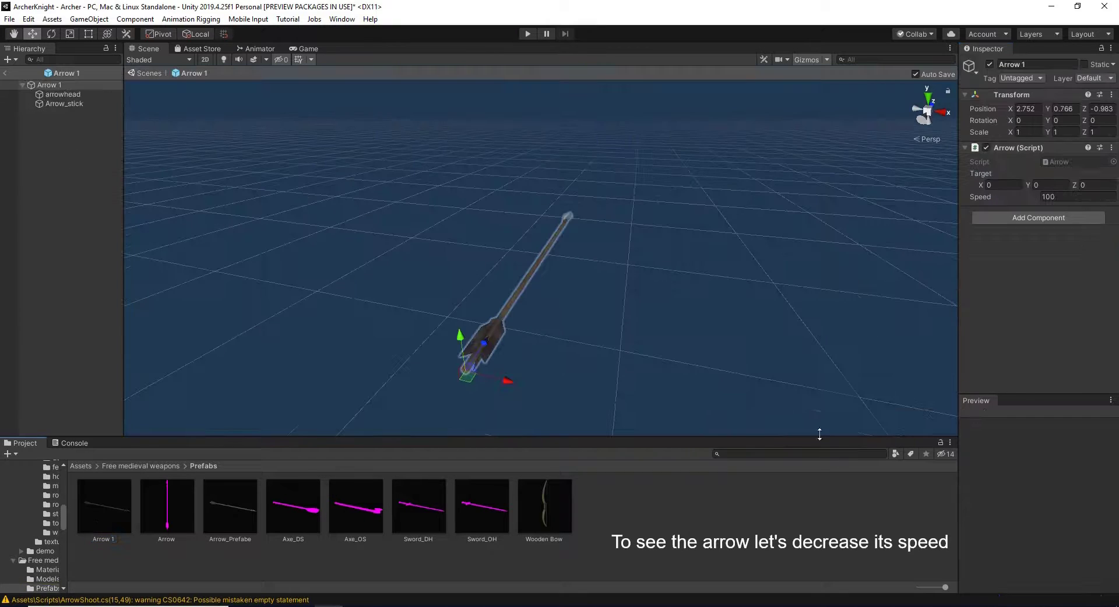
pyautogui.write('1')
pyautogui.press('BackSpace')
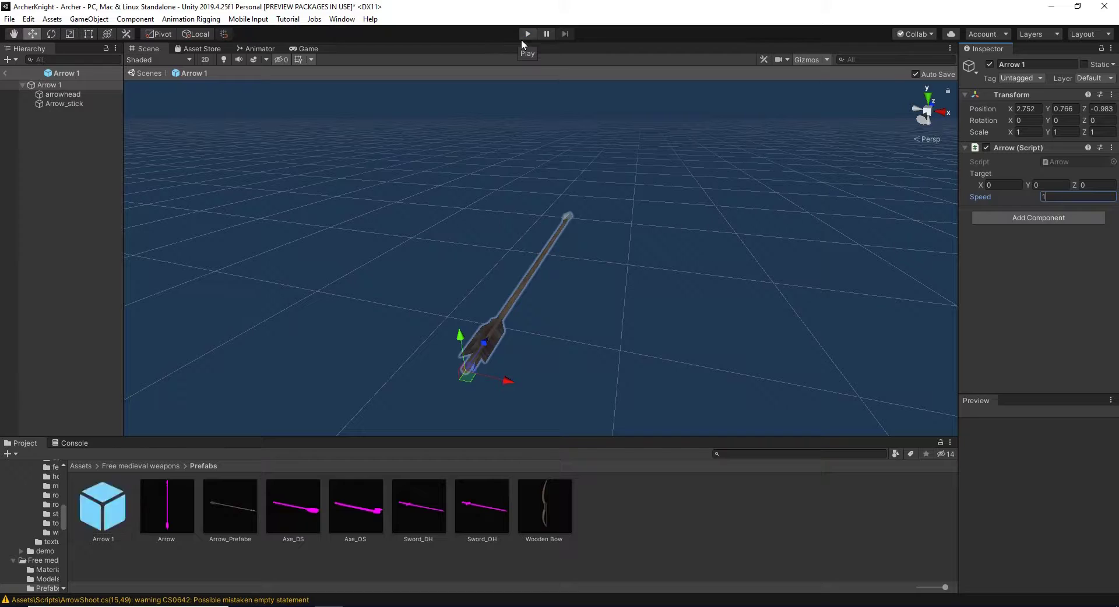
pyautogui.click(5, 73)
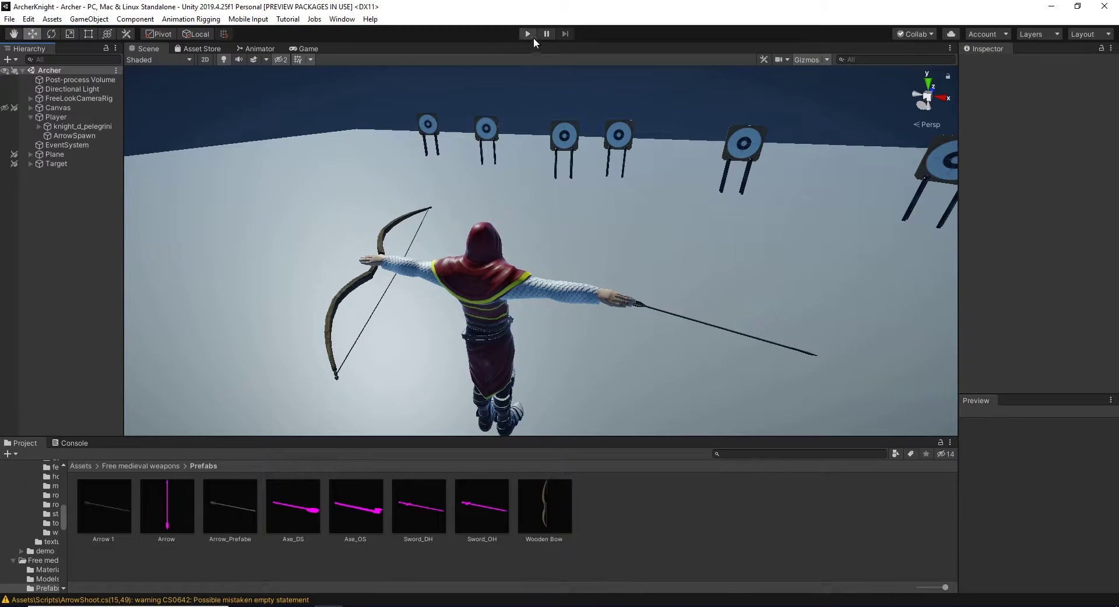
# Step: Play the game, fire a slow arrow while walking toward the targets, then stop
pyautogui.click(533, 36)
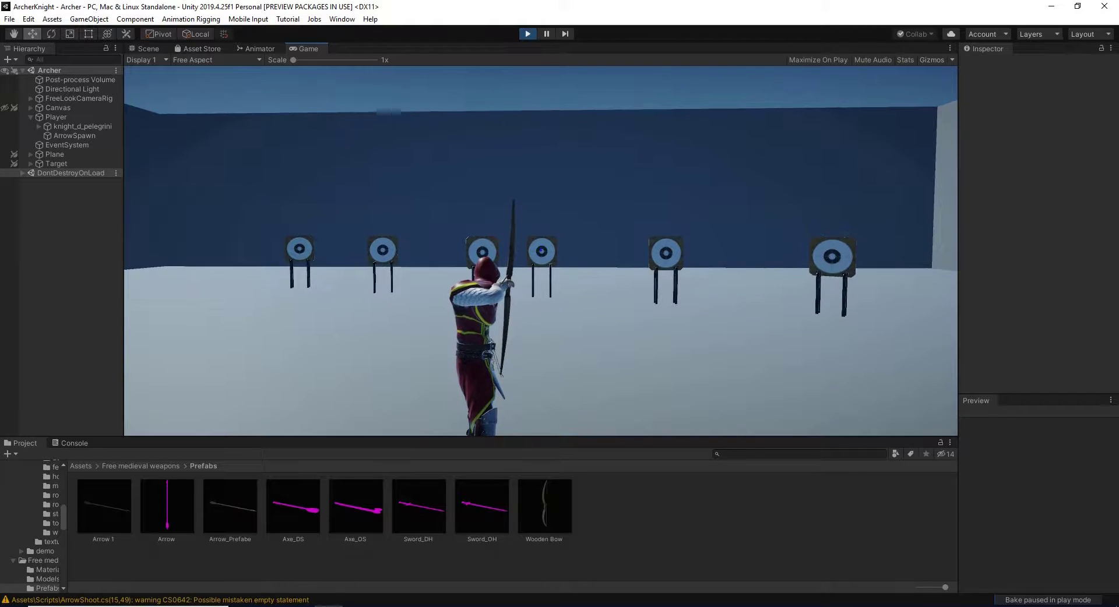
pyautogui.click(541, 251)
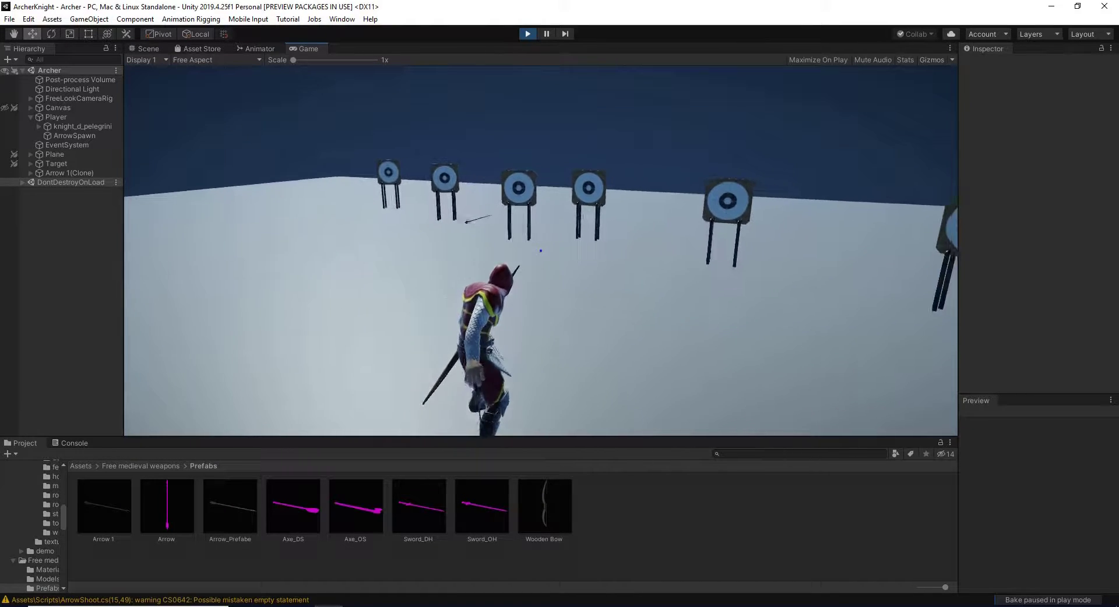
pyautogui.press('w')
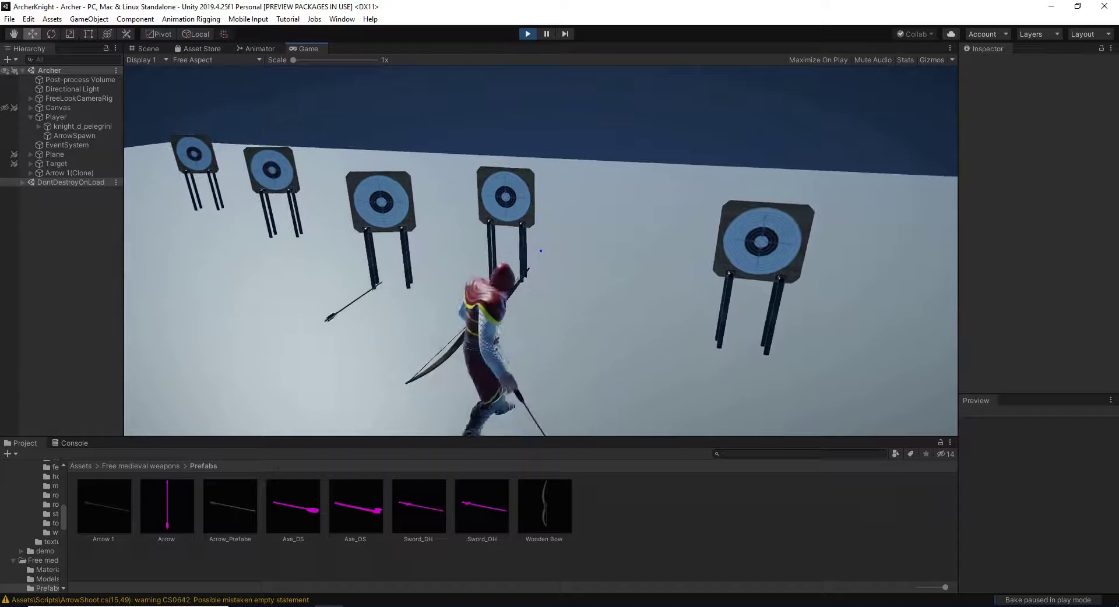
pyautogui.press('w')
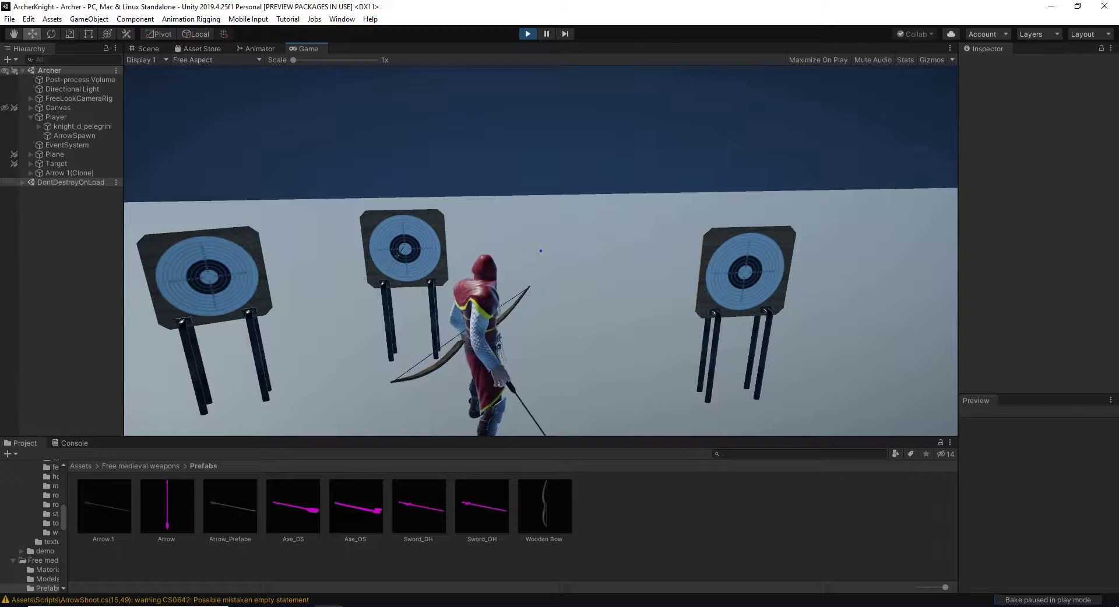
pyautogui.hotkey('ctrl', 'p')
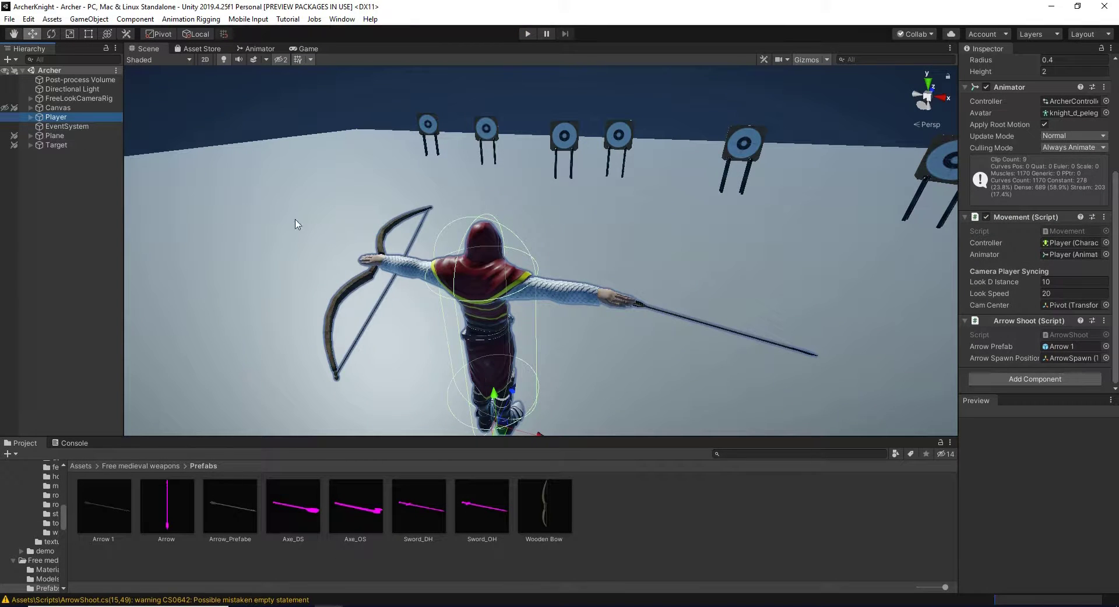
pyautogui.hotkey('ctrl', 'p')
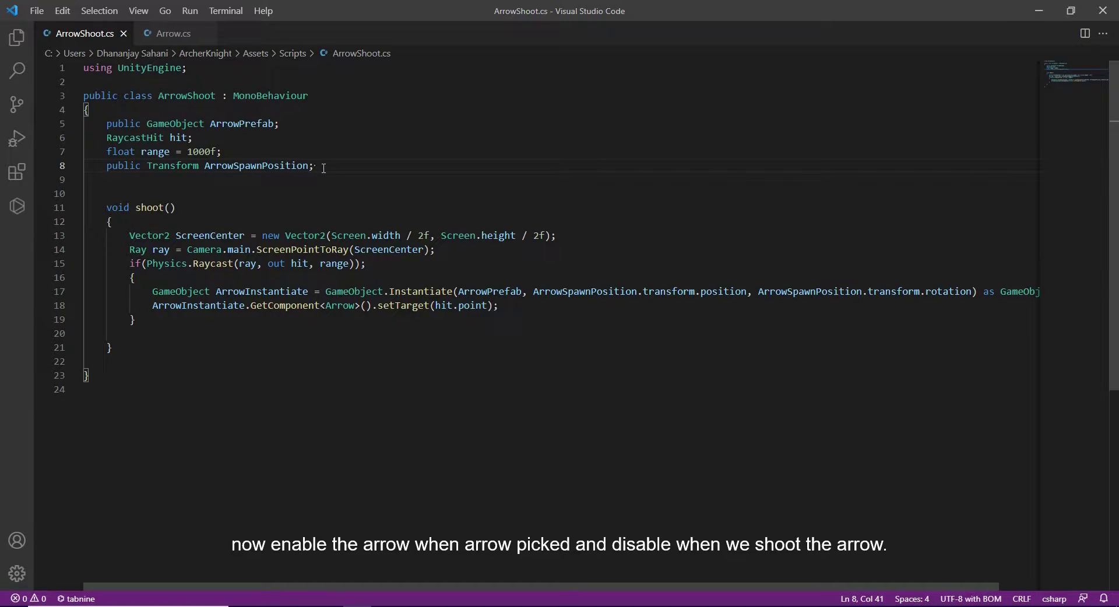
# Step: Declare 'public GameObject HandArrow;' in ArrowShoot.cs
pyautogui.press('Return')
pyautogui.press('Return')
pyautogui.press('Return')
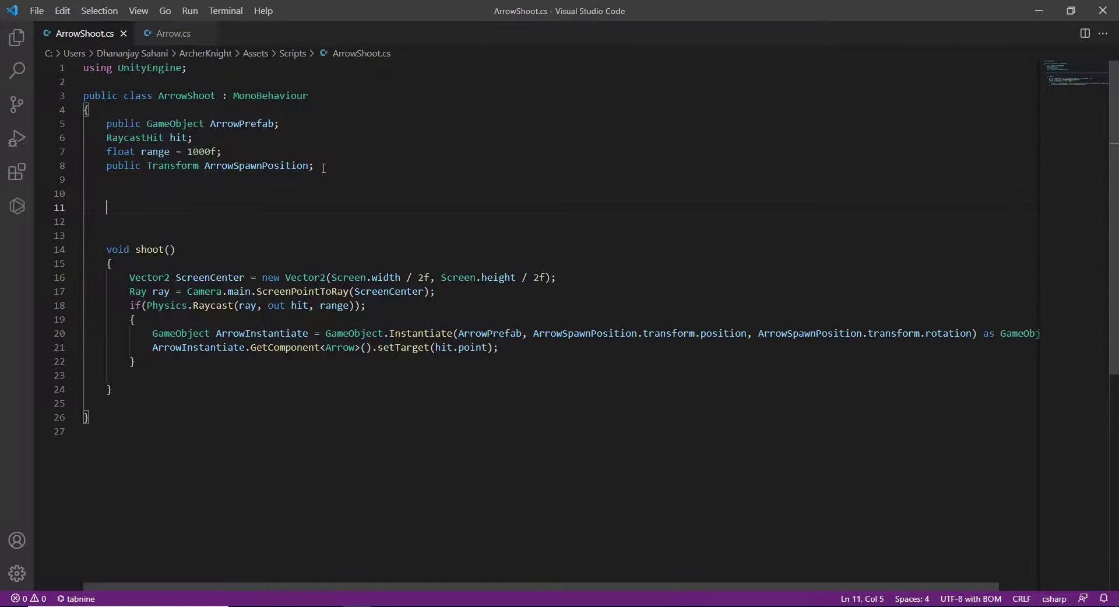
pyautogui.write('public Gam')
pyautogui.press('Tab')
pyautogui.hotkey('ctrl', 'BackSpace')
pyautogui.write('Han')
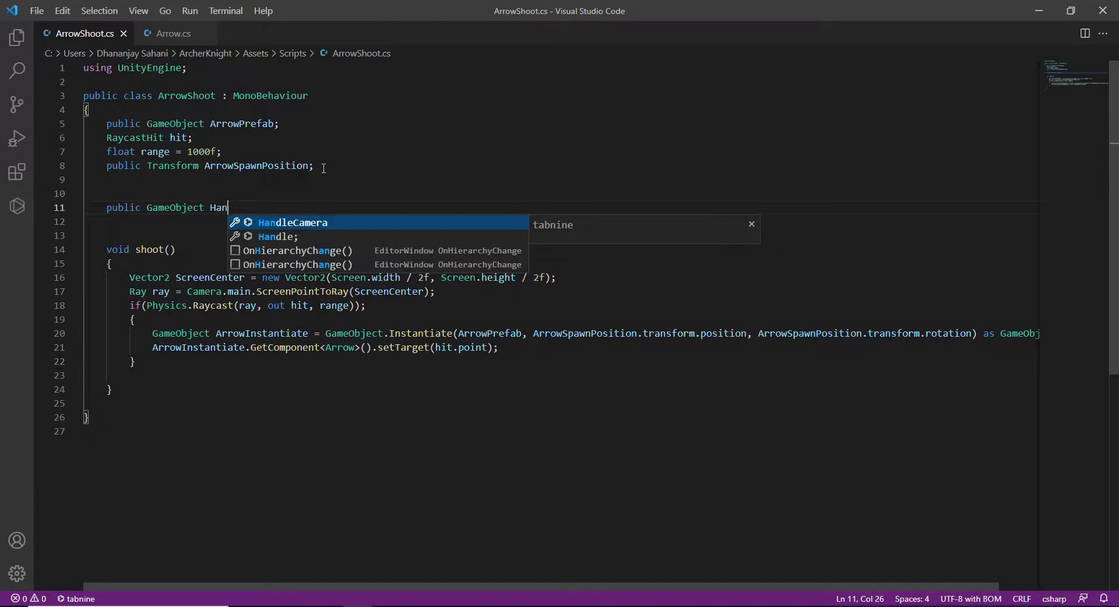
pyautogui.write('dArrow;')
# Step: Add 'HandArrow.gameObject.SetActive(false);' at the start of shoot() and return to Unity
pyautogui.click(243, 259)
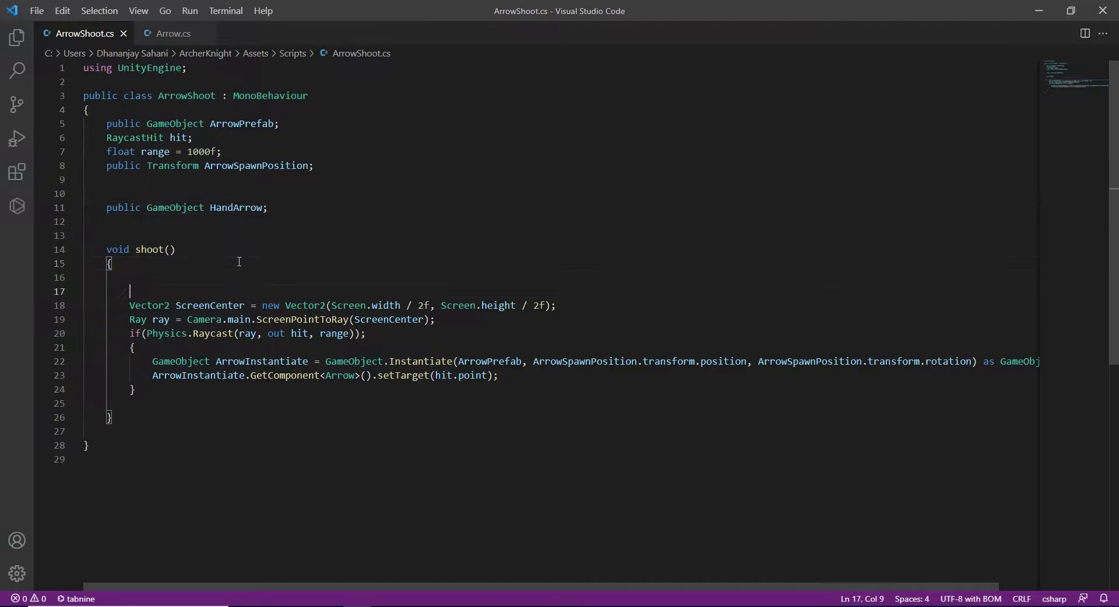
pyautogui.press('Return')
pyautogui.press('Return')
pyautogui.press('Return')
pyautogui.press('Up')
pyautogui.press('Up')
pyautogui.write('HandArrow')
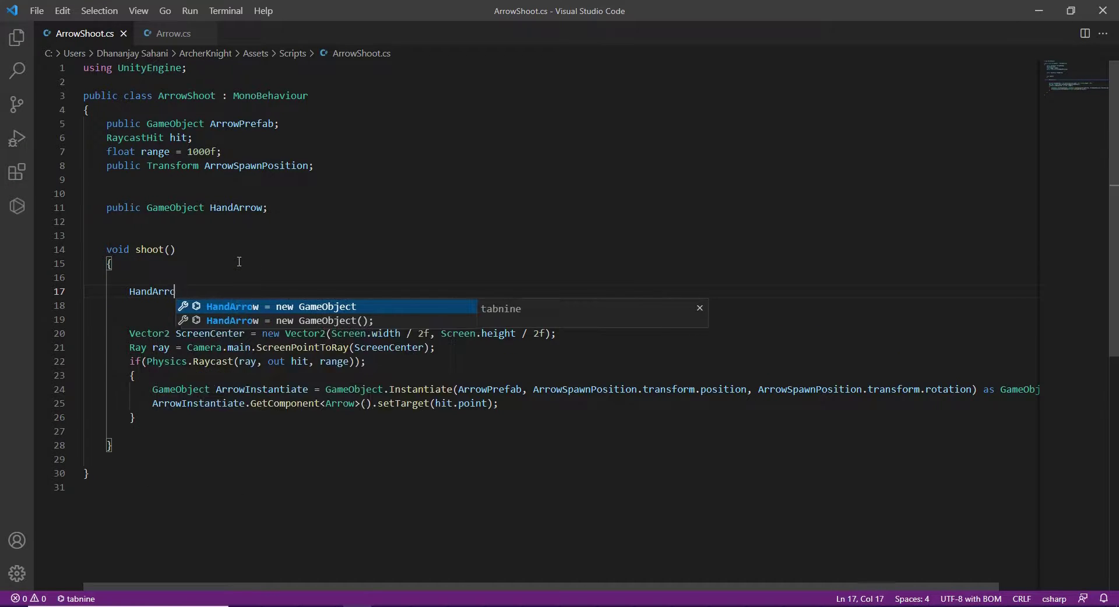
pyautogui.write('.gameObjef')
pyautogui.press('BackSpace')
pyautogui.write('ct.')
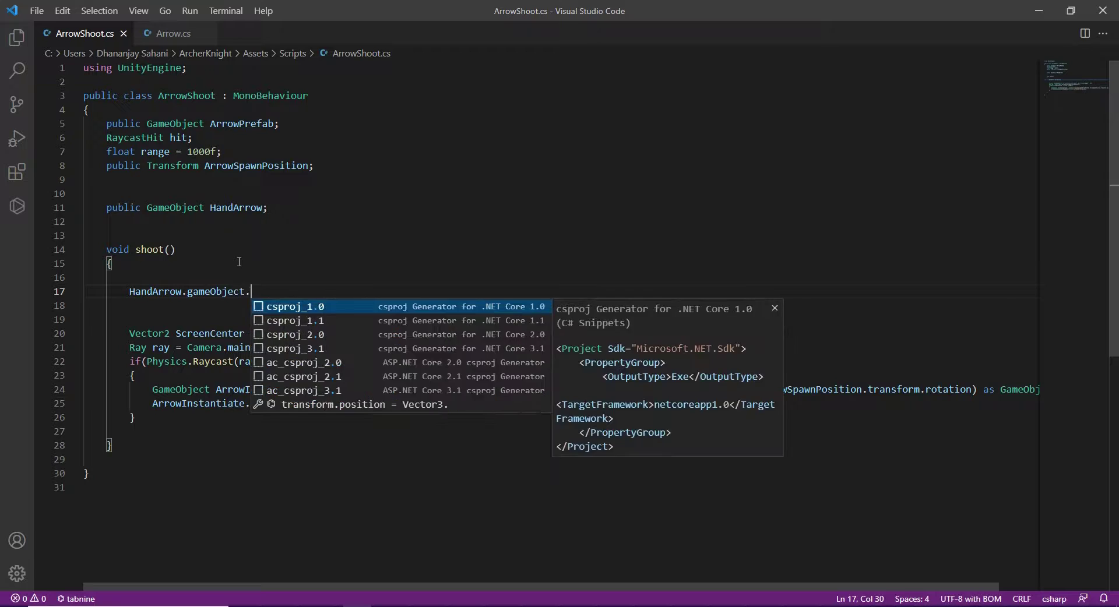
pyautogui.write('SetActive(false);')
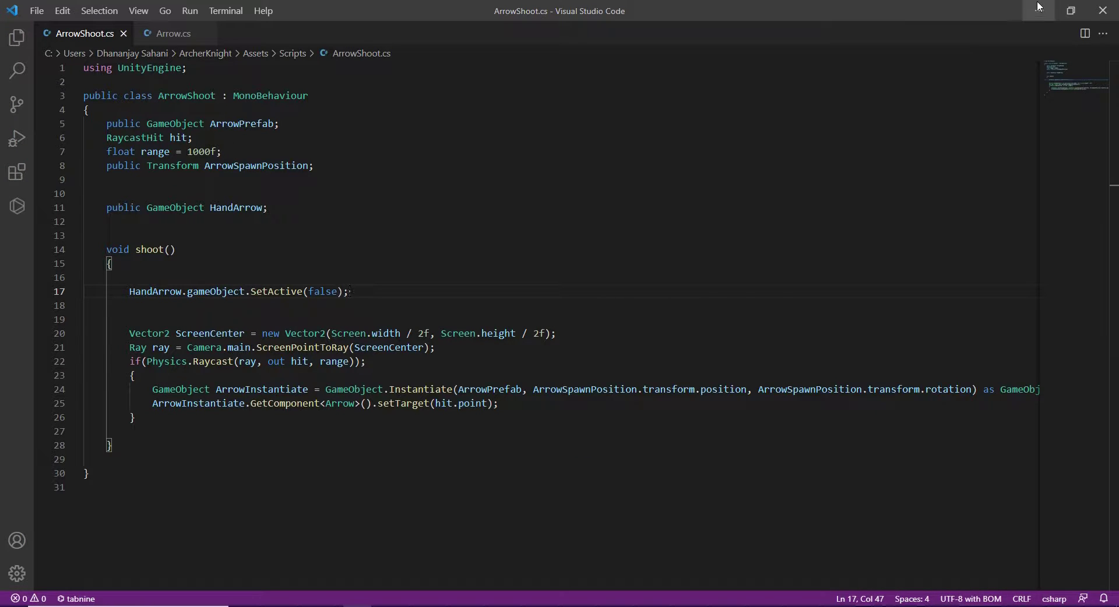
pyautogui.click(1037, 1)
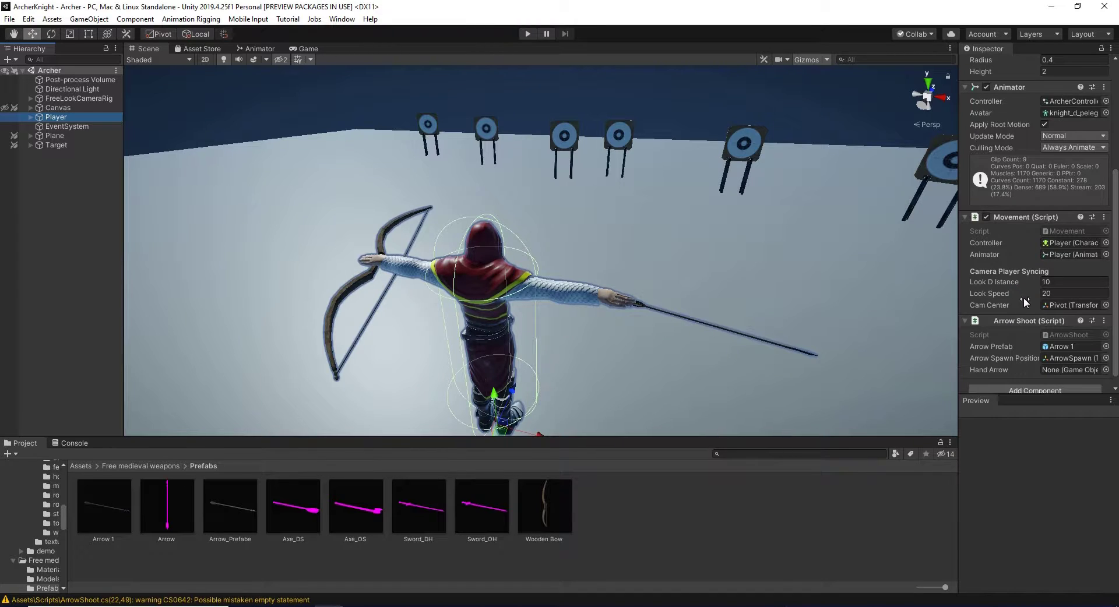
# Step: Drag the Arrow under RightHand into the Player's Arrow Shoot Hand Arrow field
pyautogui.click(683, 324)
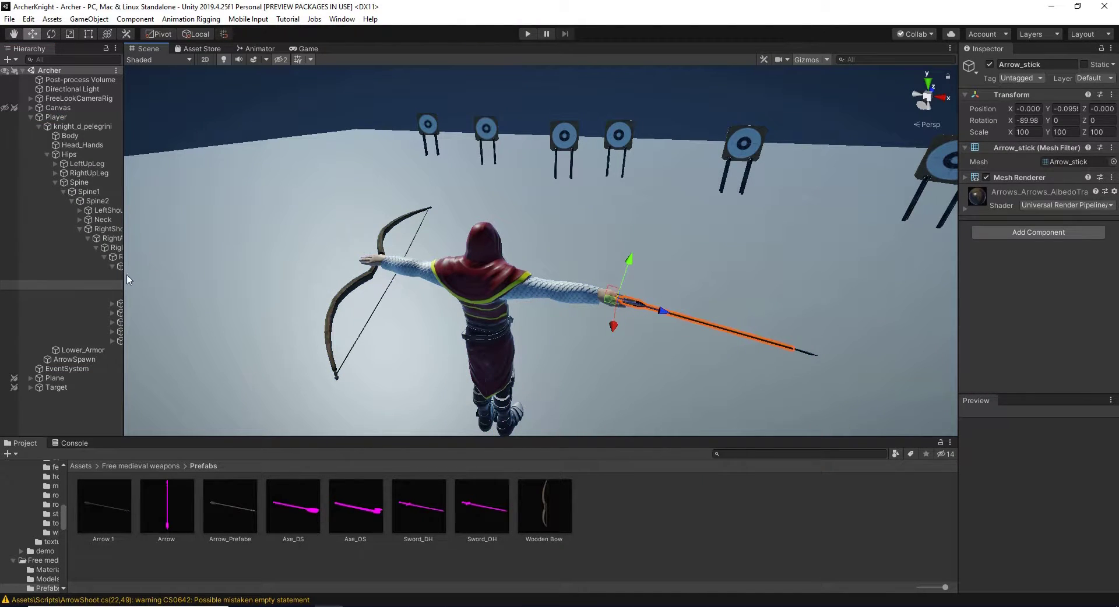
pyautogui.moveTo(125, 278); pyautogui.dragTo(226, 274)
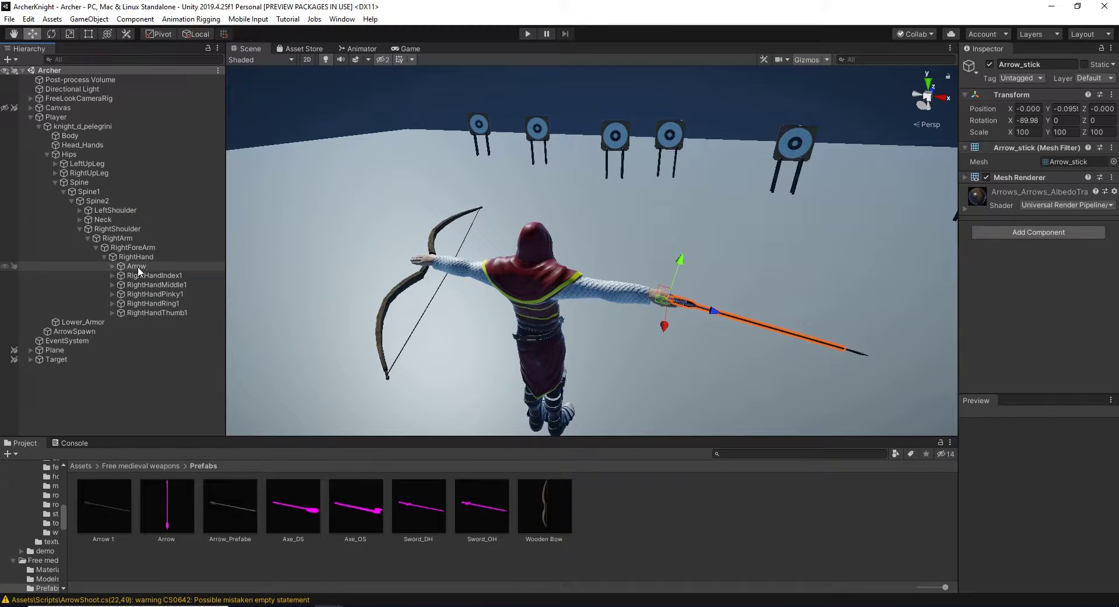
pyautogui.click(65, 116)
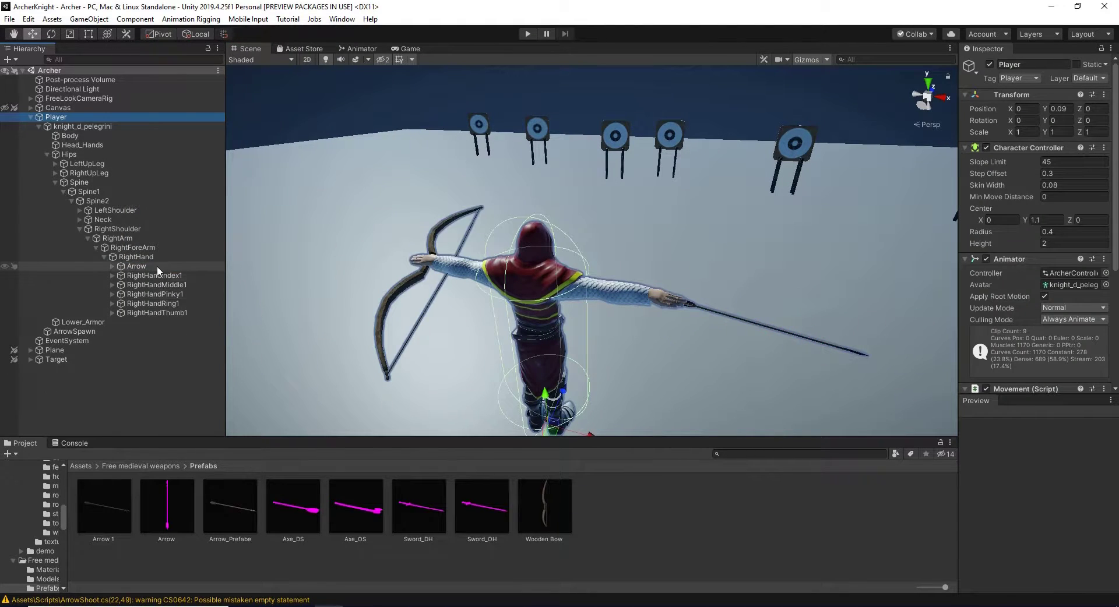
pyautogui.moveTo(156, 265); pyautogui.dragTo(774, 281)
pyautogui.scroll(-1, 1057, 388)
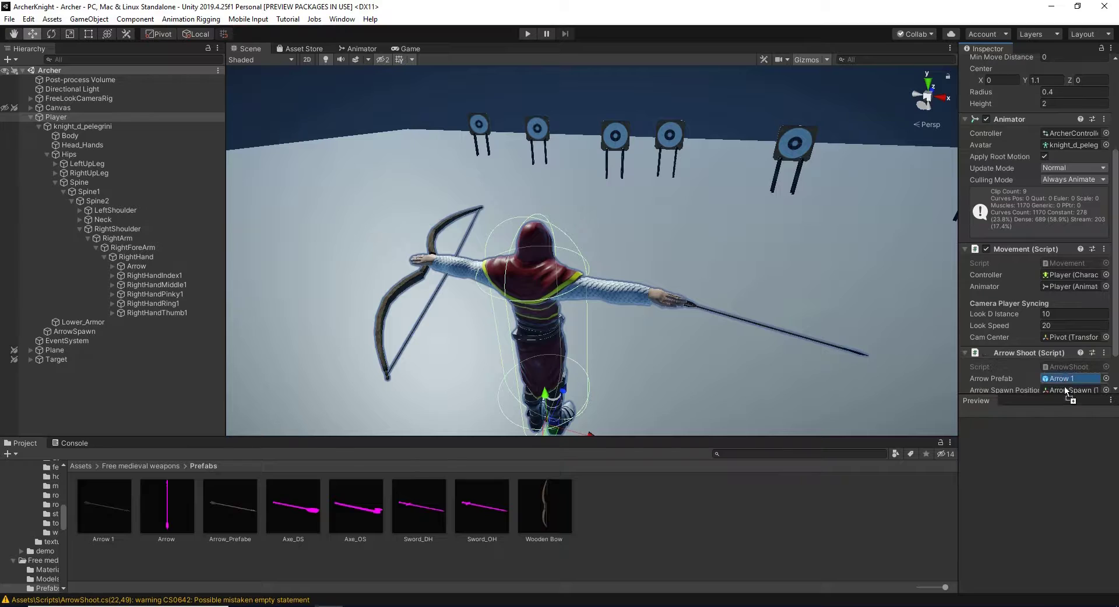
pyautogui.scroll(-1, 1061, 391)
pyautogui.moveTo(1057, 377); pyautogui.dragTo(1068, 368)
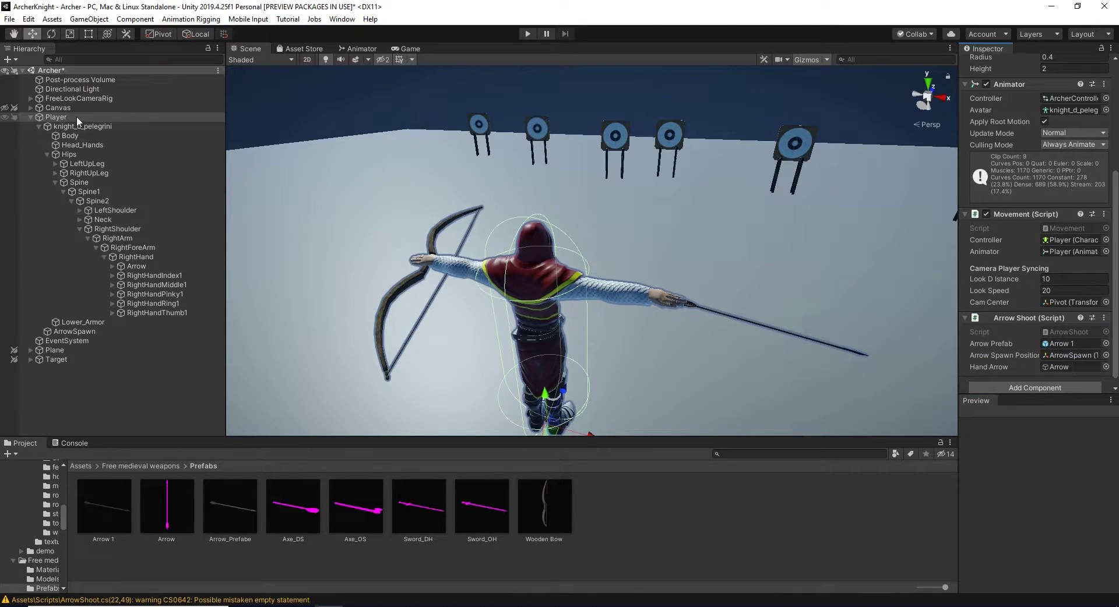
# Step: Open Movement.cs and delete its unused using lines
pyautogui.doubleClick(1067, 228)
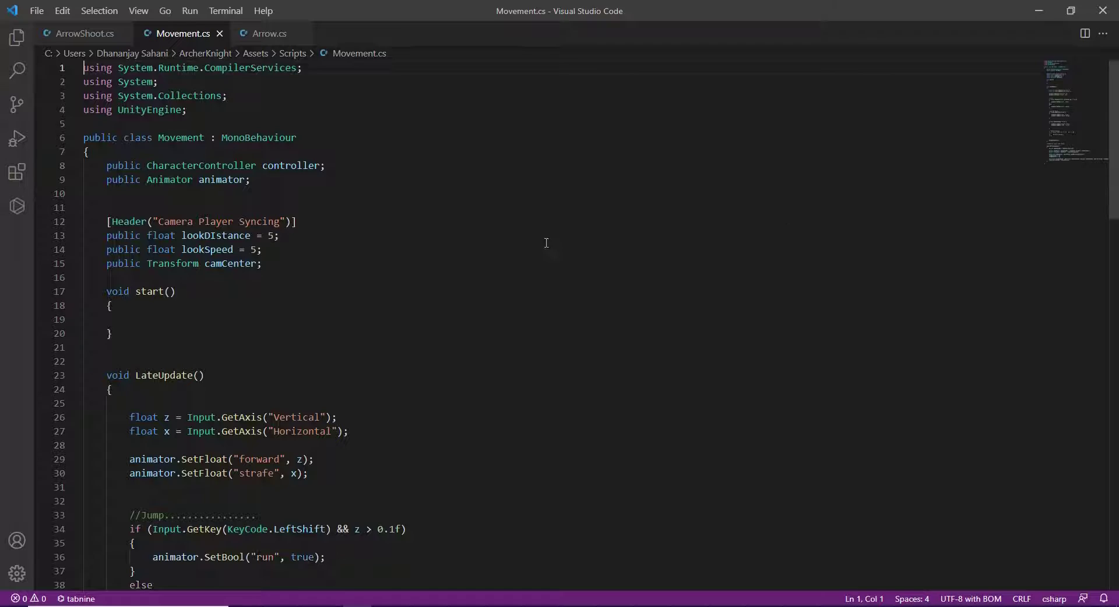
pyautogui.scroll(-9, 321, 216)
pyautogui.scroll(1, 322, 216)
pyautogui.scroll(9, 322, 216)
pyautogui.moveTo(248, 94); pyautogui.dragTo(76, 65)
pyautogui.press('BackSpace')
pyautogui.scroll(-5, 76, 65)
pyautogui.scroll(5, 76, 65)
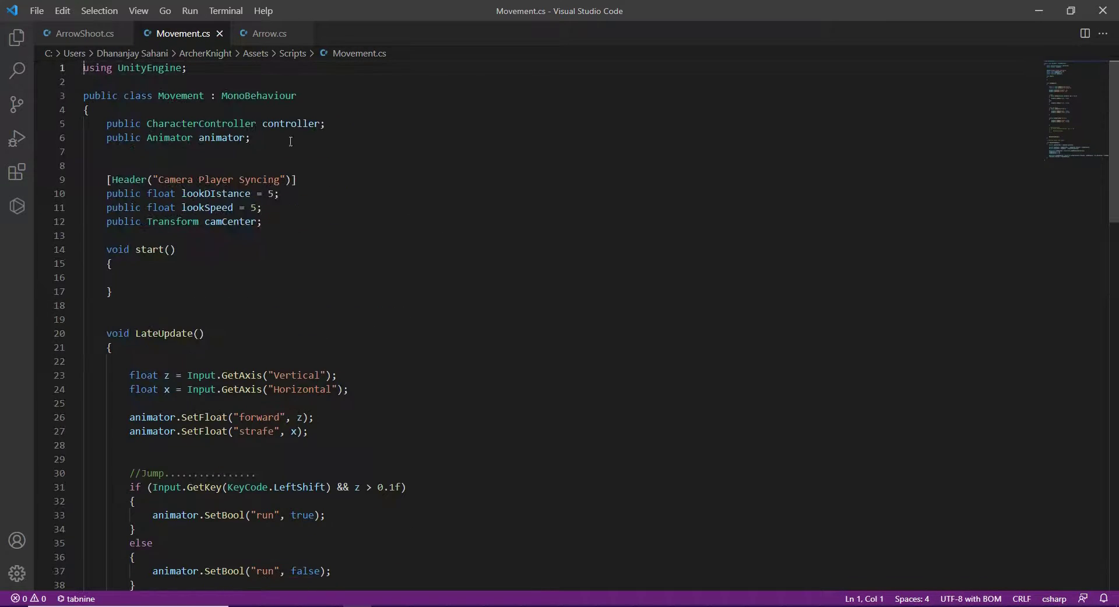
# Step: Add a [Header("Arrow")] public GameObject HandArrow; field to Movement.cs
pyautogui.click(289, 166)
pyautogui.write('[He')
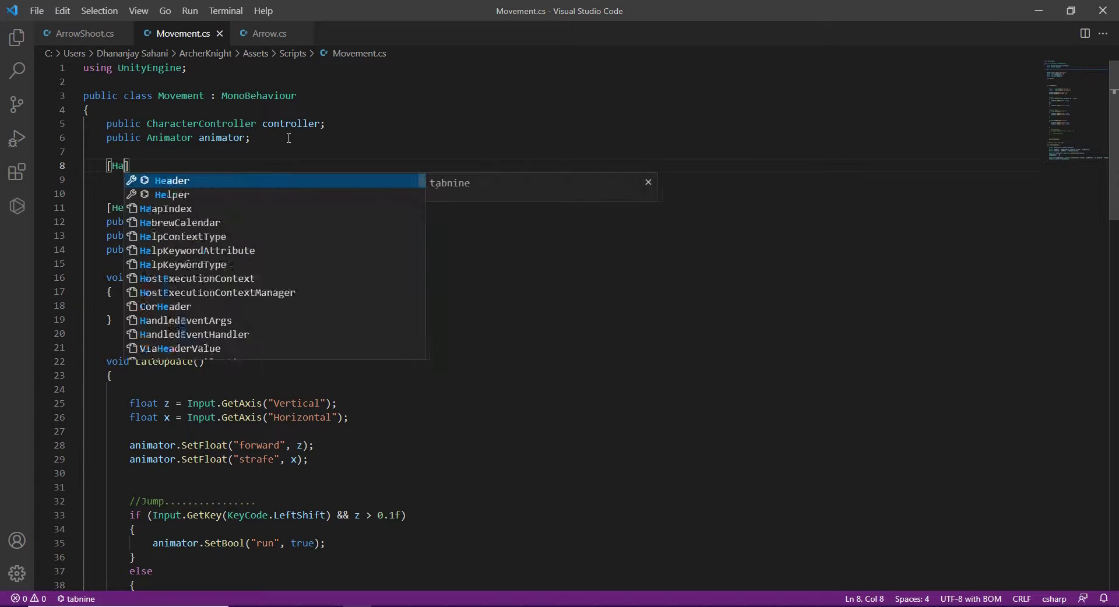
pyautogui.write("ader('")
pyautogui.write('Arrow')
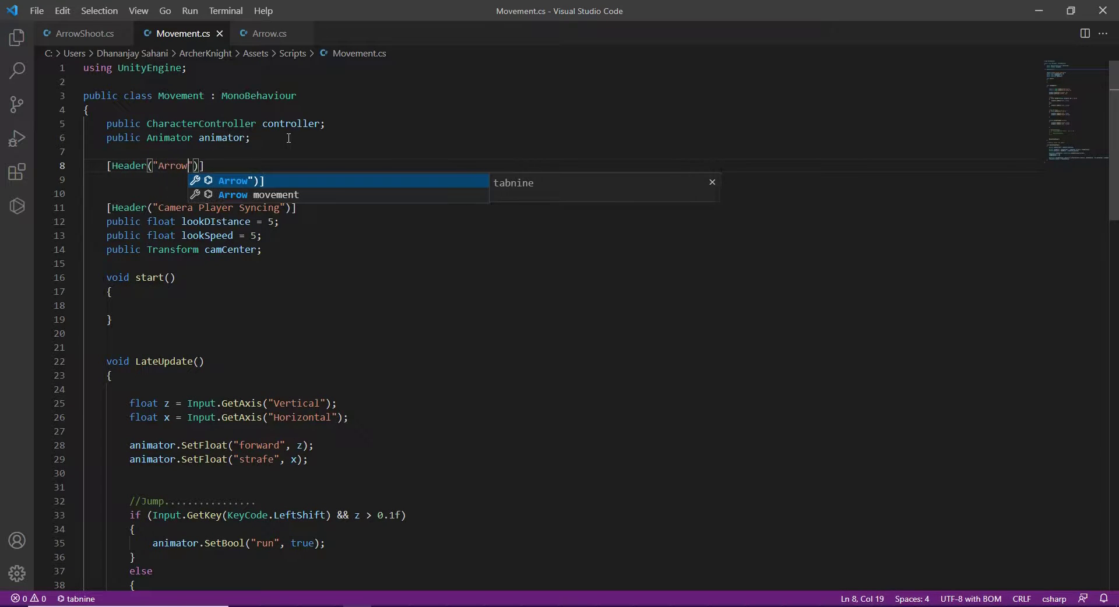
pyautogui.press('Right')
pyautogui.press('Right')
pyautogui.press('Right')
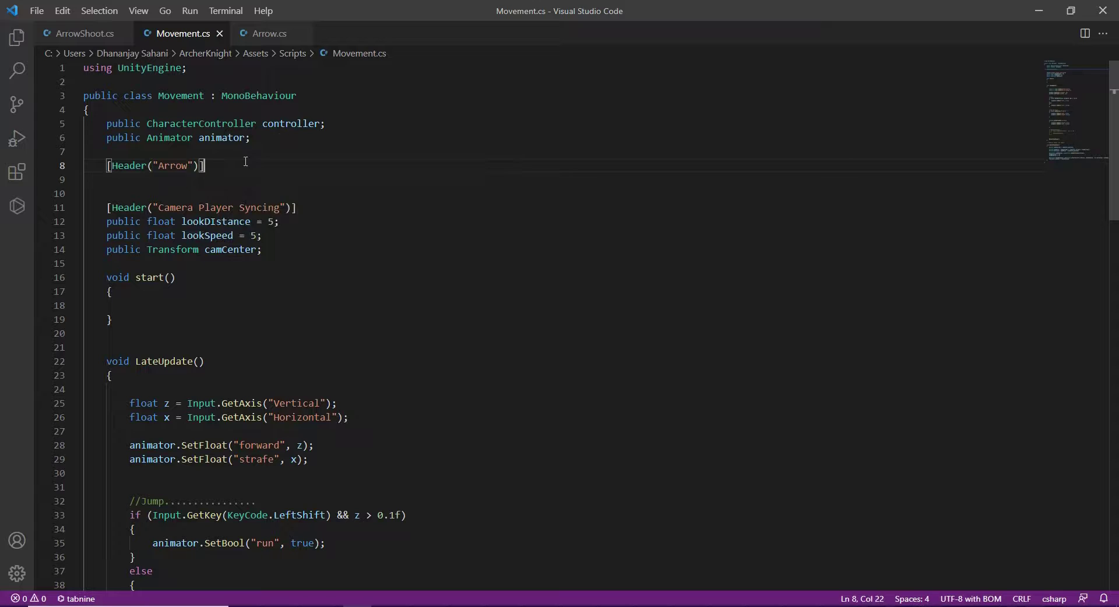
pyautogui.press('Return')
pyautogui.write('public GameObject ')
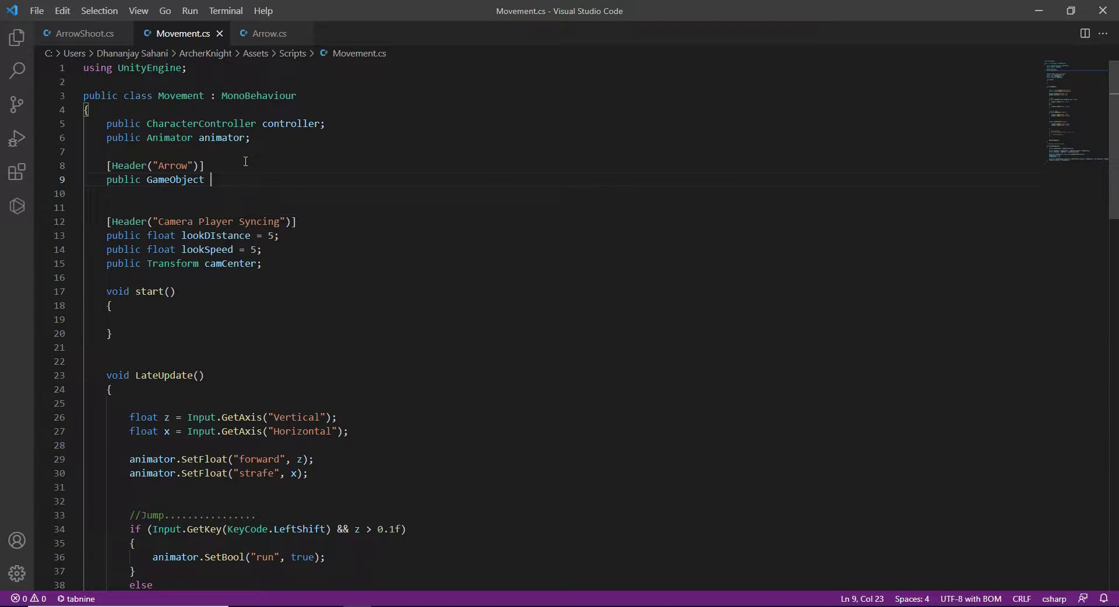
pyautogui.write('HandArrow;')
# Step: Add a HandArrowActive() method that calls HandArrow.gameObject.SetActive(true)
pyautogui.doubleClick(238, 180)
pyautogui.scroll(-3, 238, 180)
pyautogui.click(135, 194)
pyautogui.press('Return')
pyautogui.press('Return')
pyautogui.write('vo')
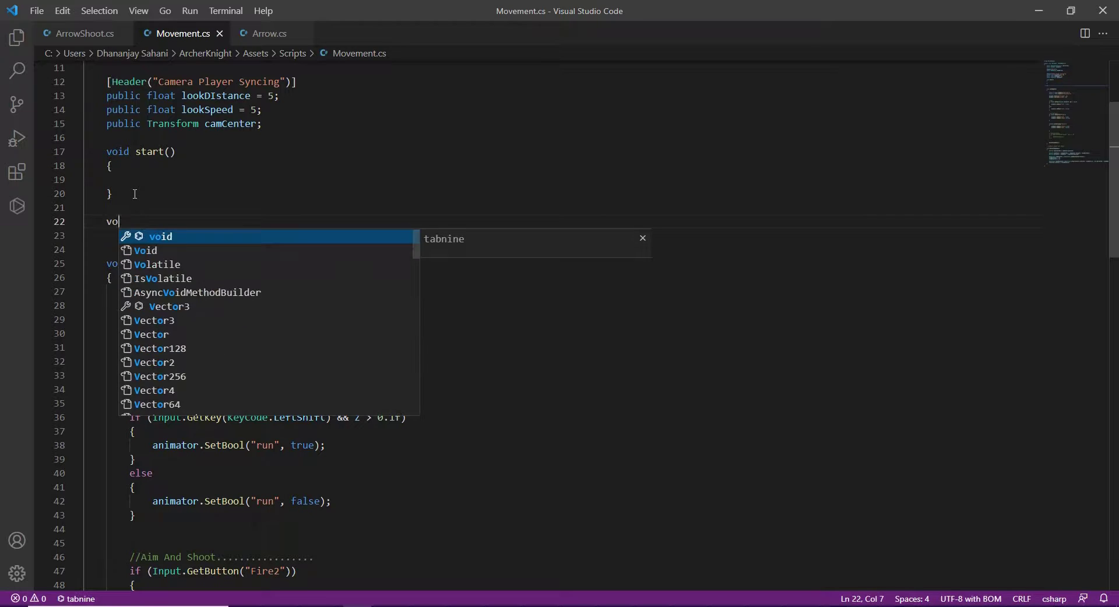
pyautogui.write('id HandArrow()')
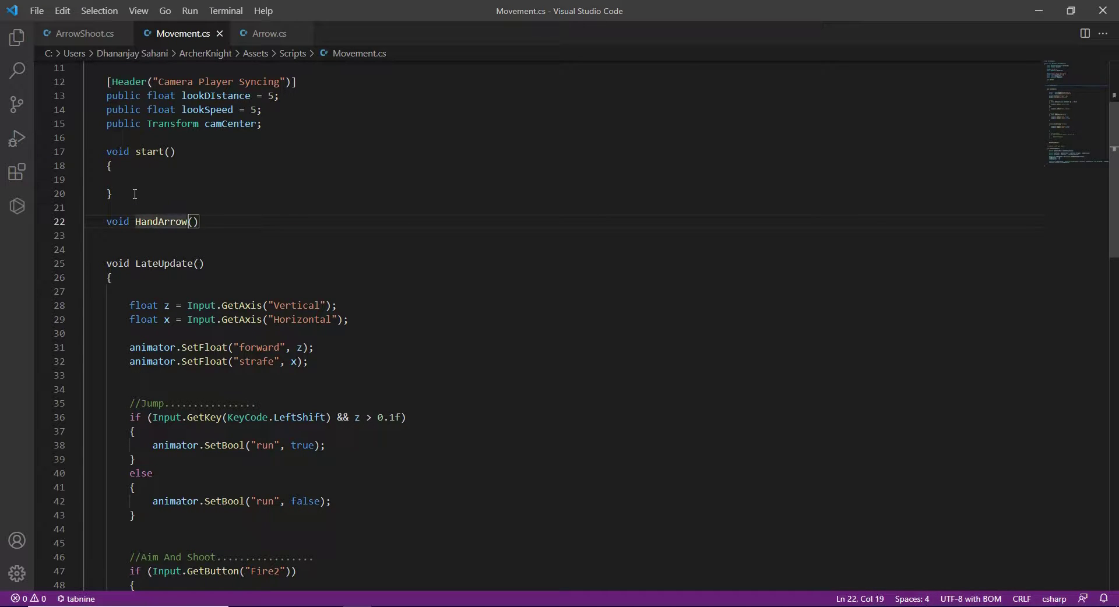
pyautogui.press('BackSpace')
pyautogui.write('Active()')
pyautogui.press('Return')
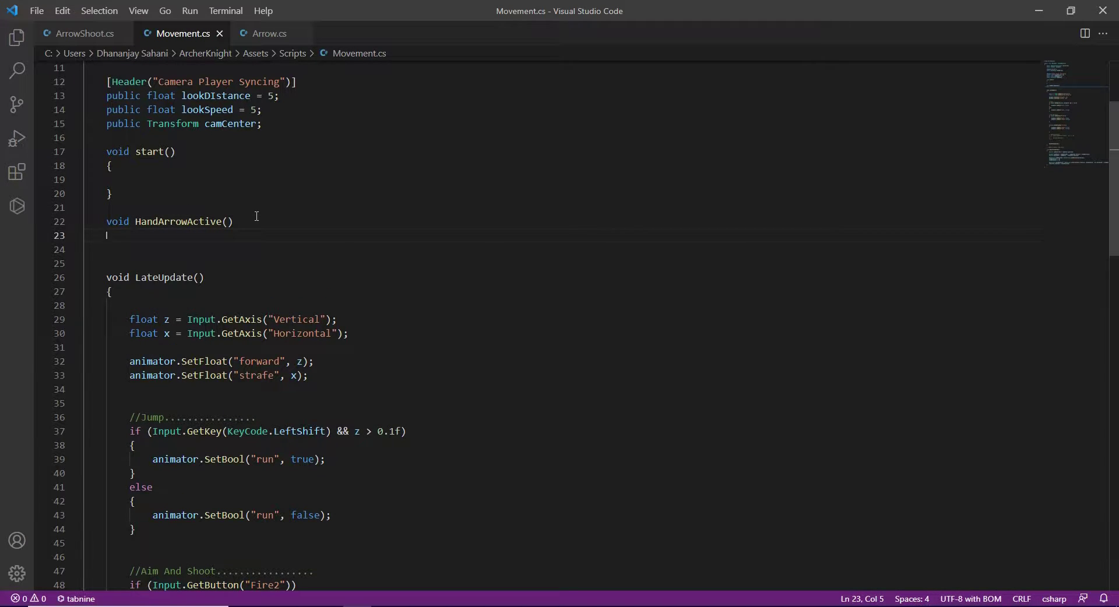
pyautogui.write('HandArrowActive')
pyautogui.write('w.gam')
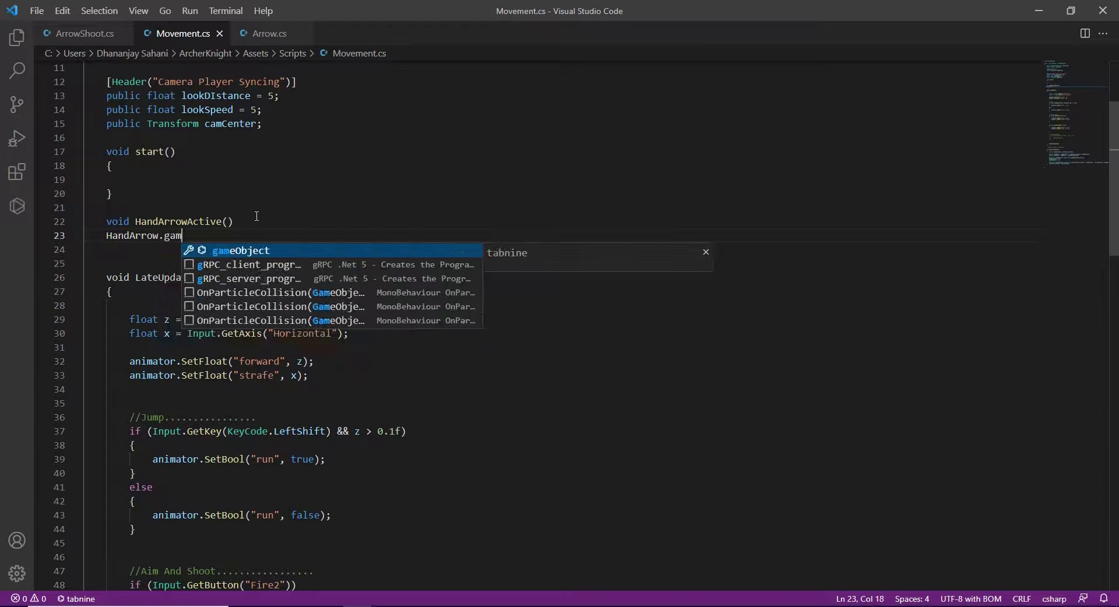
pyautogui.write('eObject.S')
pyautogui.press('Escape')
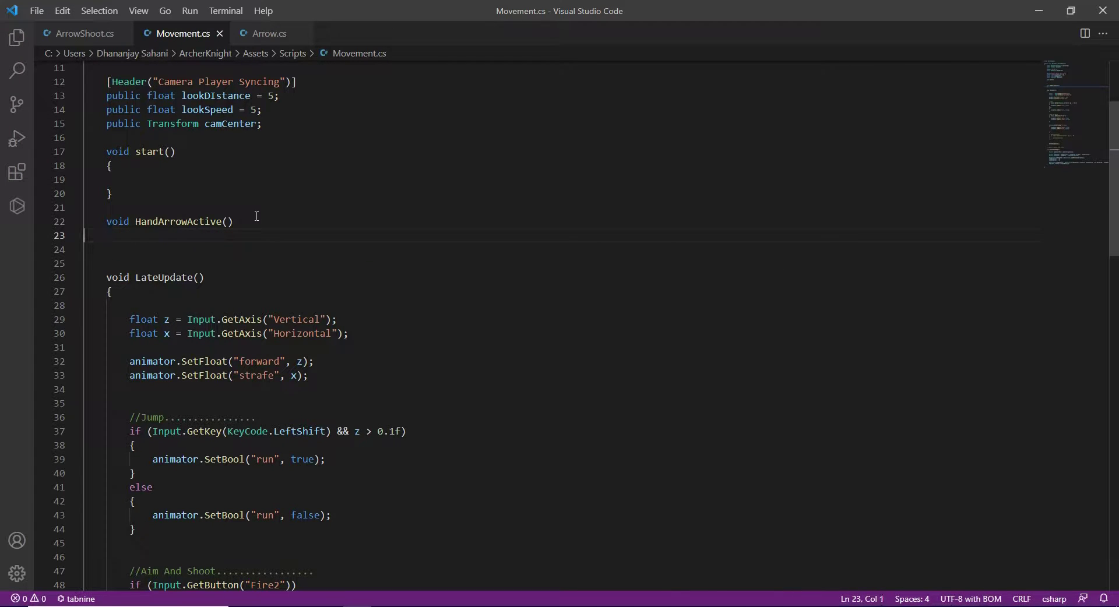
pyautogui.write('{')
pyautogui.press('Return')
pyautogui.write('HandArrow')
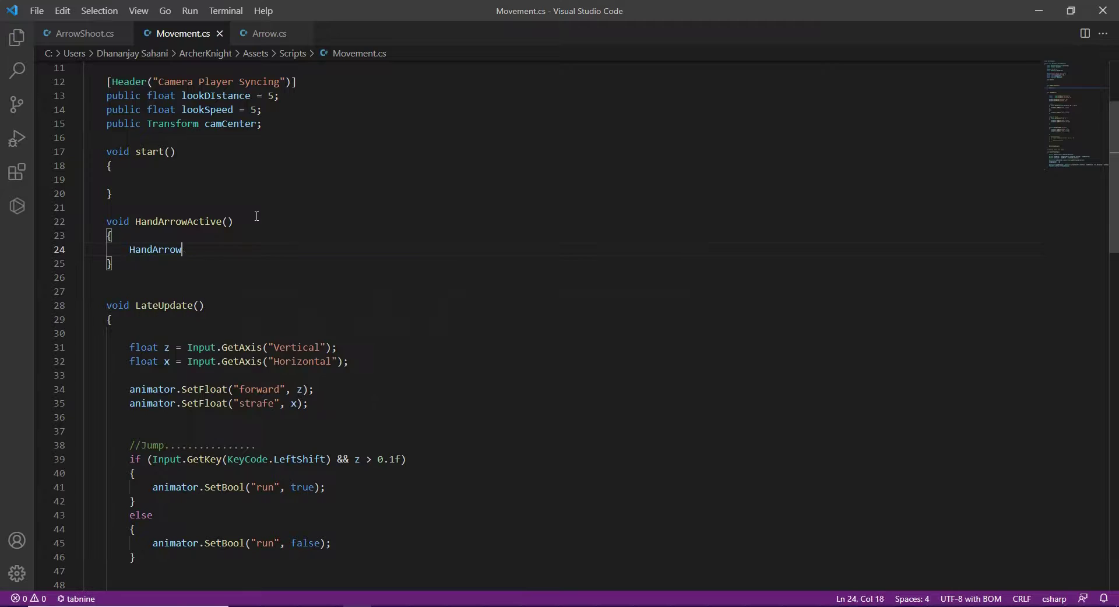
pyautogui.write('.gameObject.SetActive(true);')
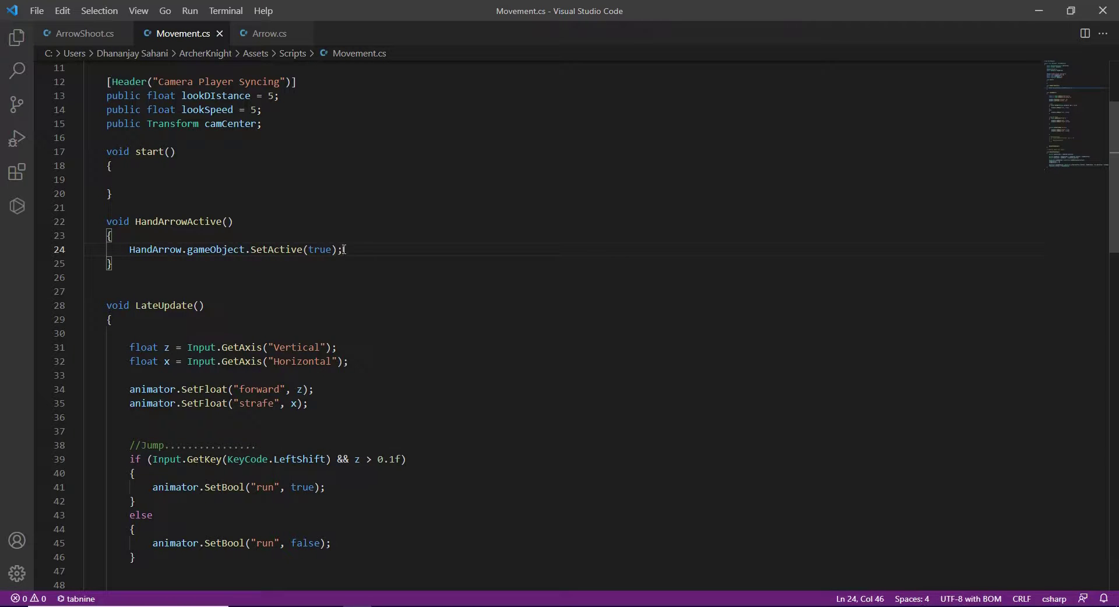
# Step: Call HandArrow.gameObject.SetActive(false) inside start(), then minimize VS Code
pyautogui.scroll(1, 343, 249)
pyautogui.click(157, 208)
pyautogui.press('Return')
pyautogui.write('HandArrow.ga')
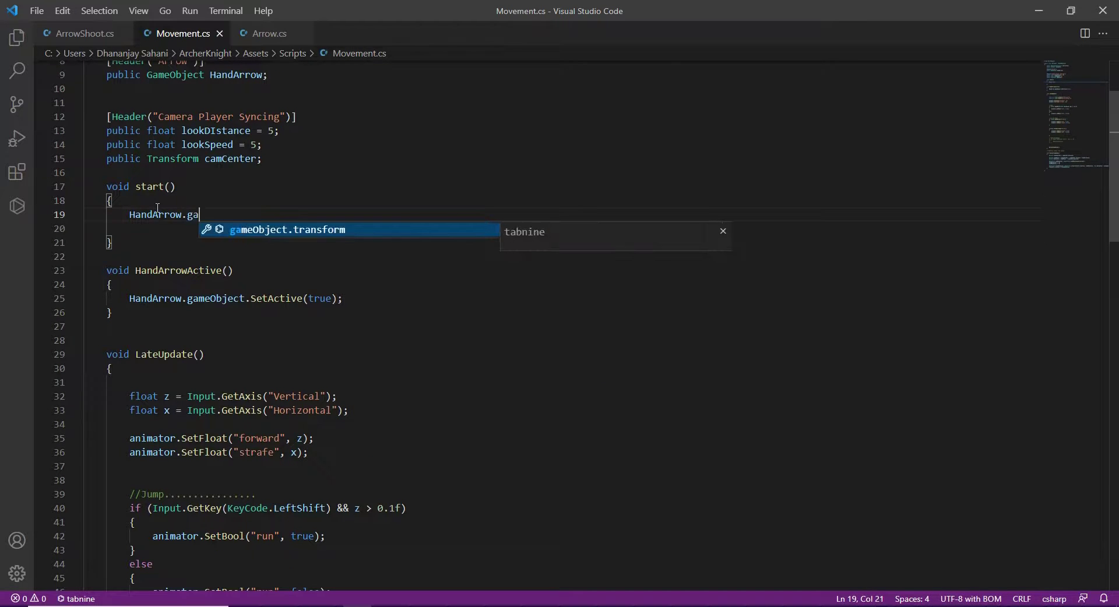
pyautogui.write('meObject.SetActive(false);')
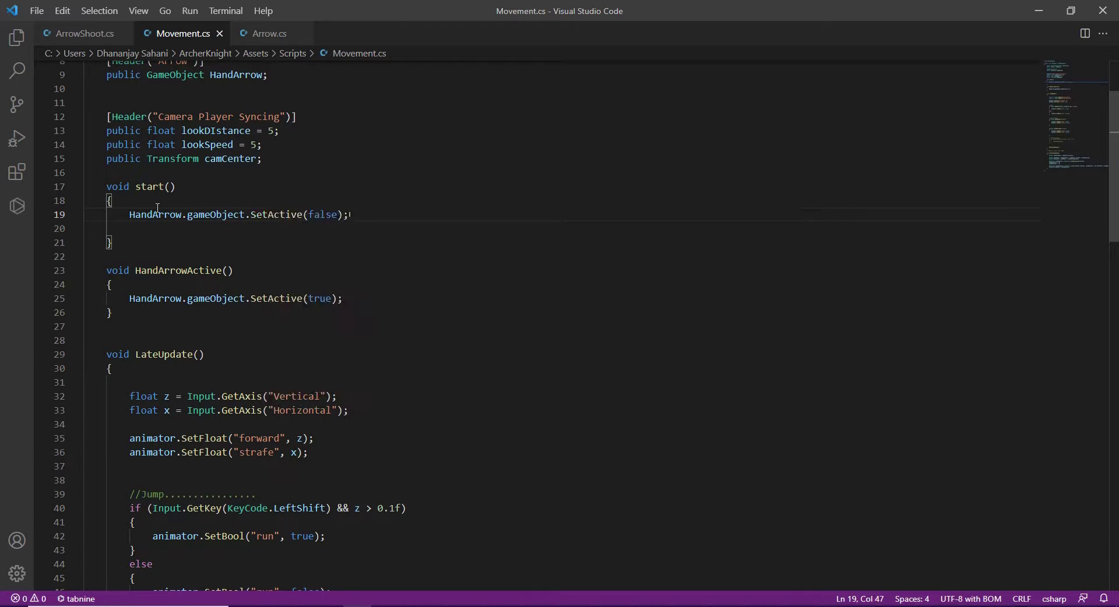
pyautogui.click(1038, 10)
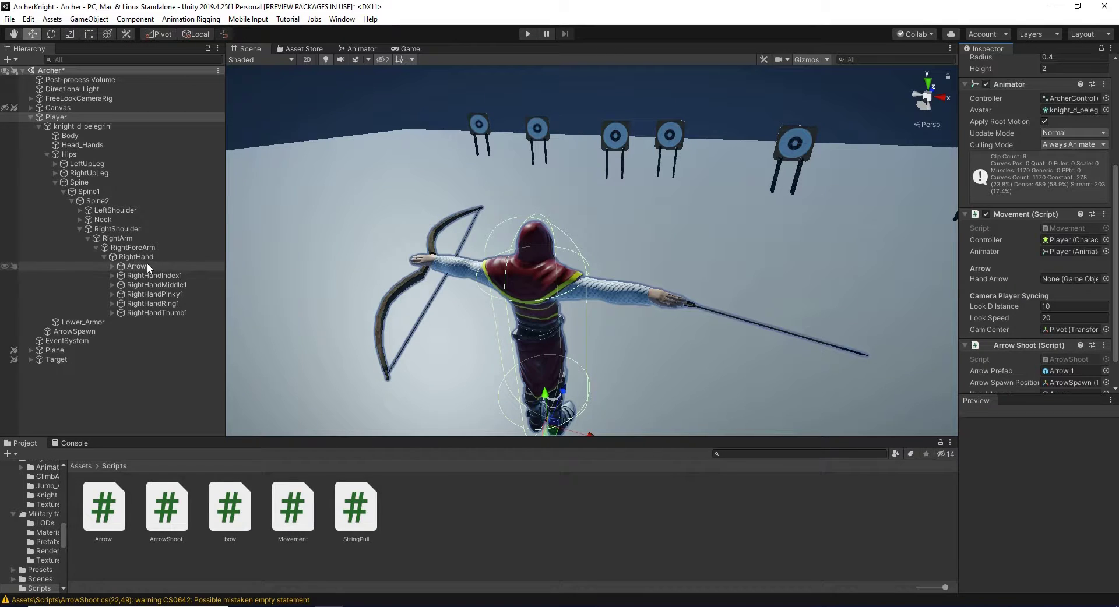
# Step: Drag the right hand's Arrow into the Movement component's Hand Arrow field
pyautogui.moveTo(145, 267); pyautogui.dragTo(1018, 236)
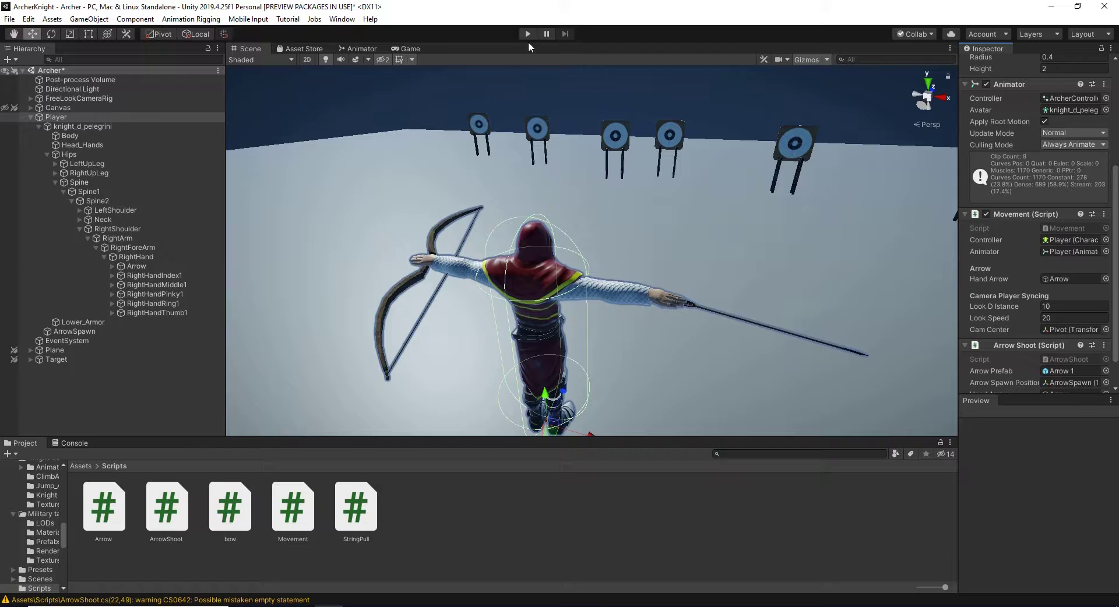
# Step: Open the Draw_Arrow clip's import settings and scrub its enlarged preview
pyautogui.click(357, 48)
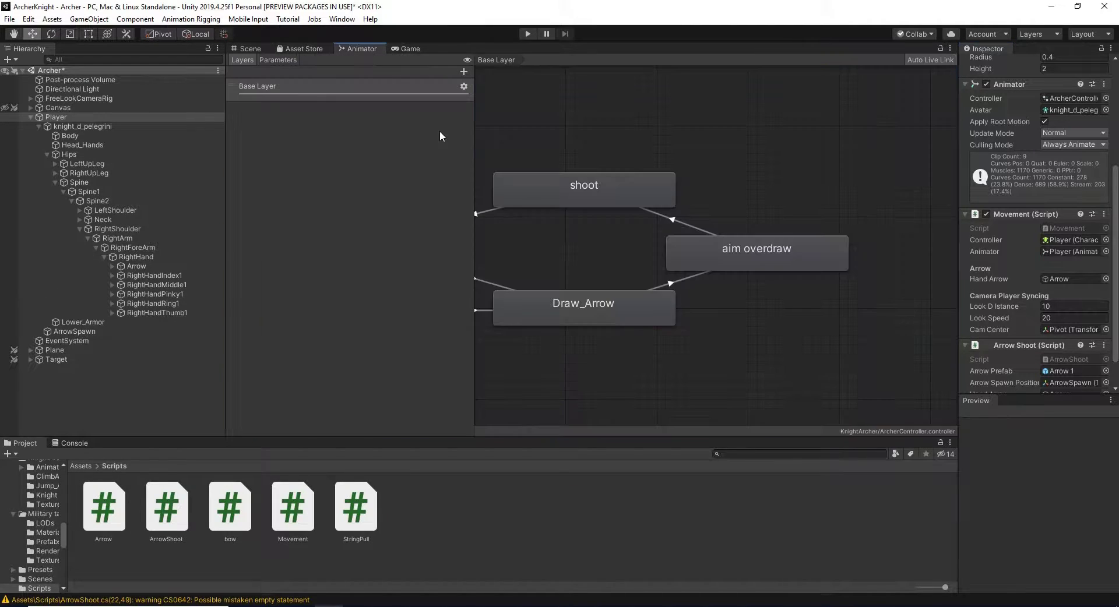
pyautogui.doubleClick(610, 309)
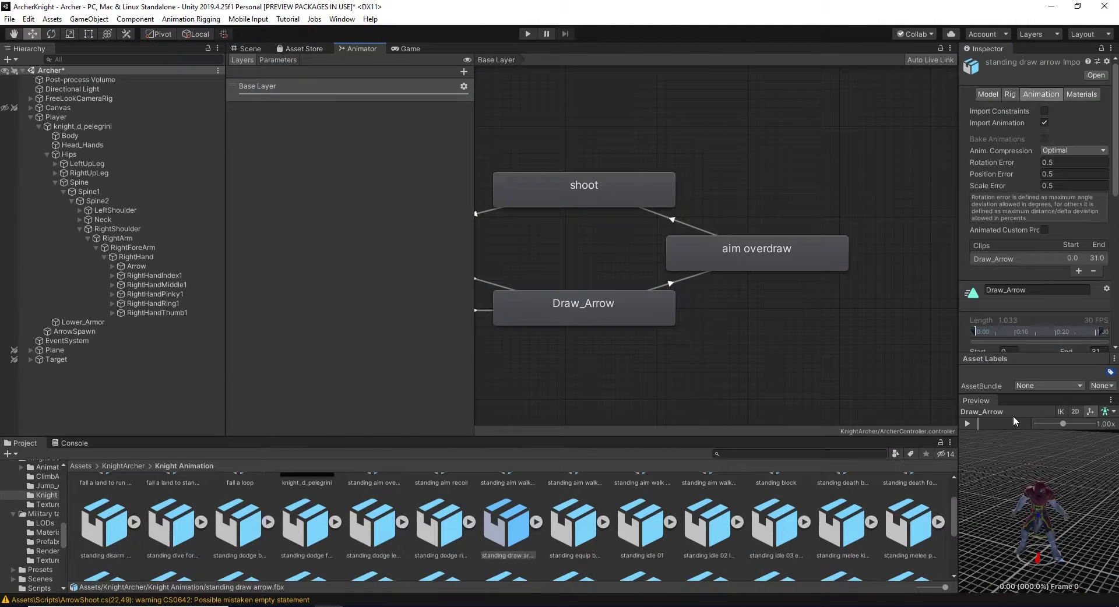
pyautogui.moveTo(1019, 394); pyautogui.dragTo(1016, 283)
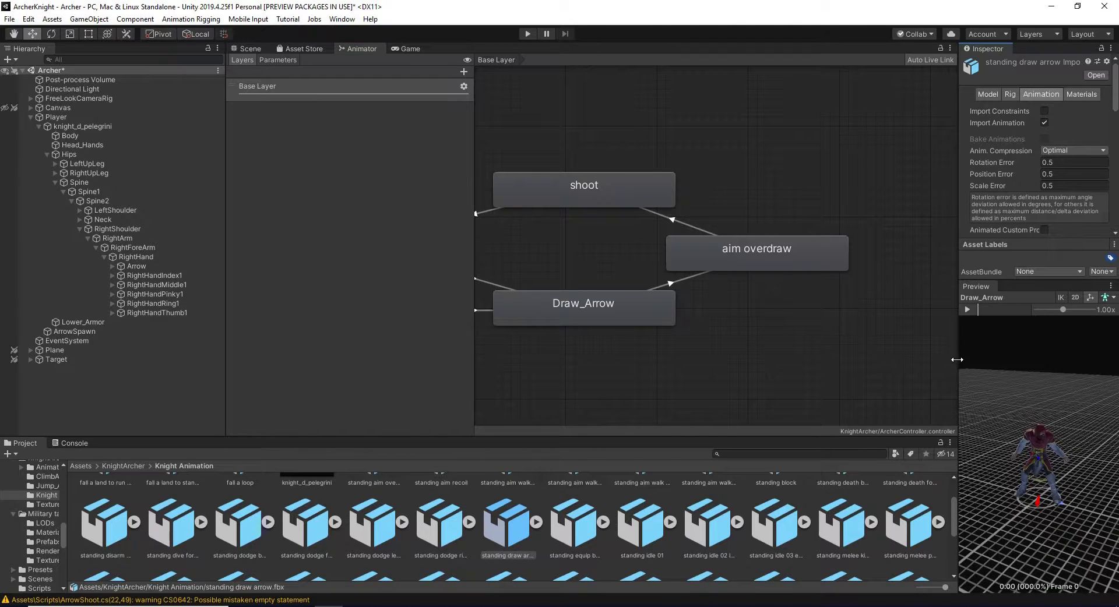
pyautogui.moveTo(957, 360); pyautogui.dragTo(767, 359)
pyautogui.moveTo(788, 312); pyautogui.dragTo(874, 313)
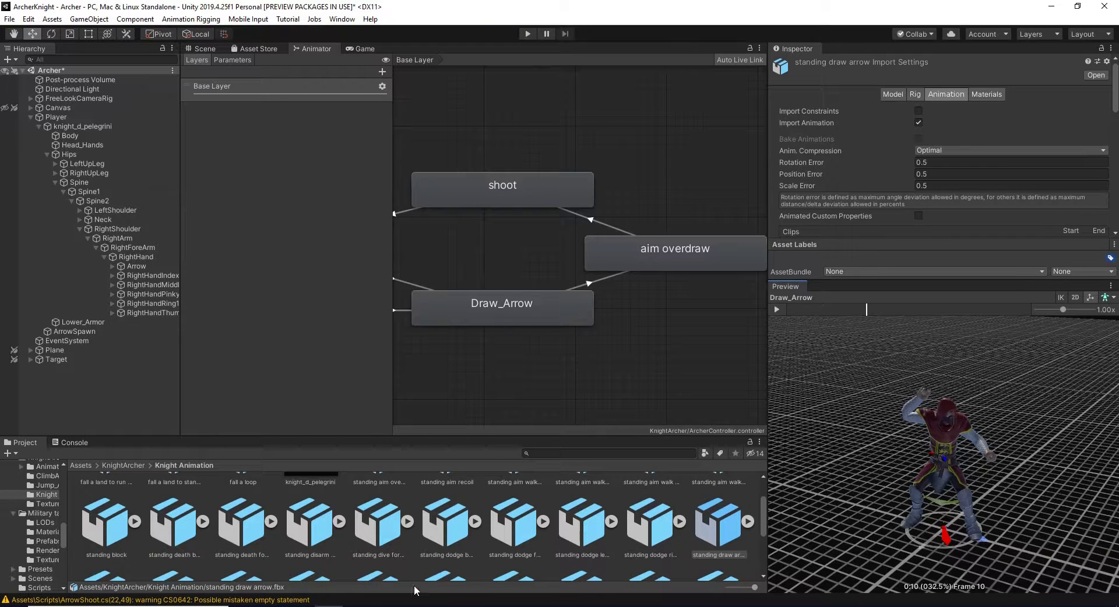
# Step: Add and apply a HandArrowActive animation event on Draw_Arrow, then open the shoot clip
pyautogui.hotkey('alt', 'Tab')
pyautogui.doubleClick(178, 270)
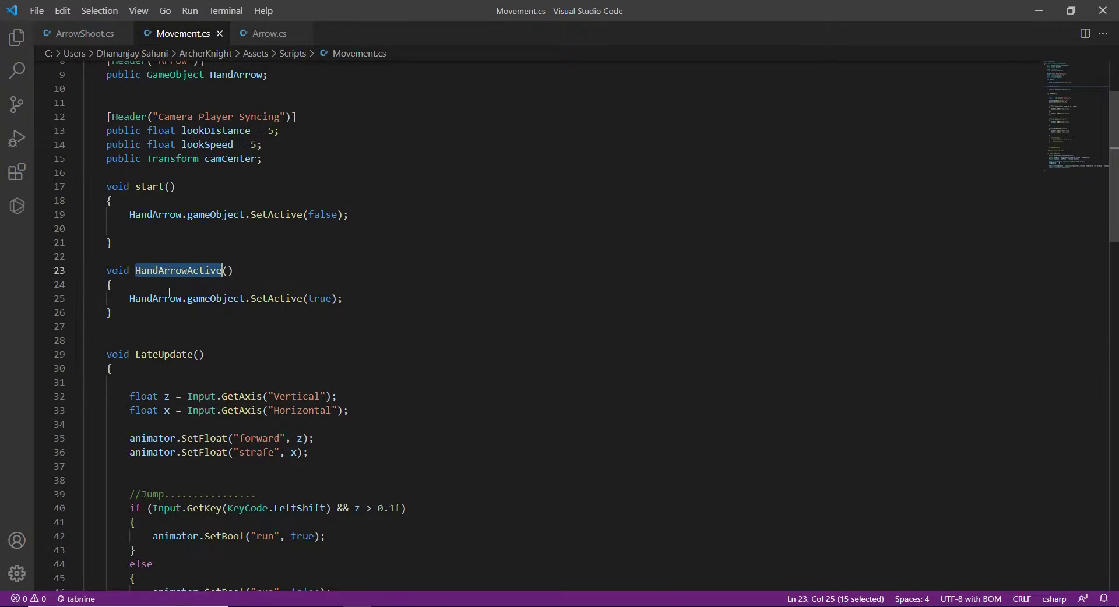
pyautogui.hotkey('alt', 'Tab')
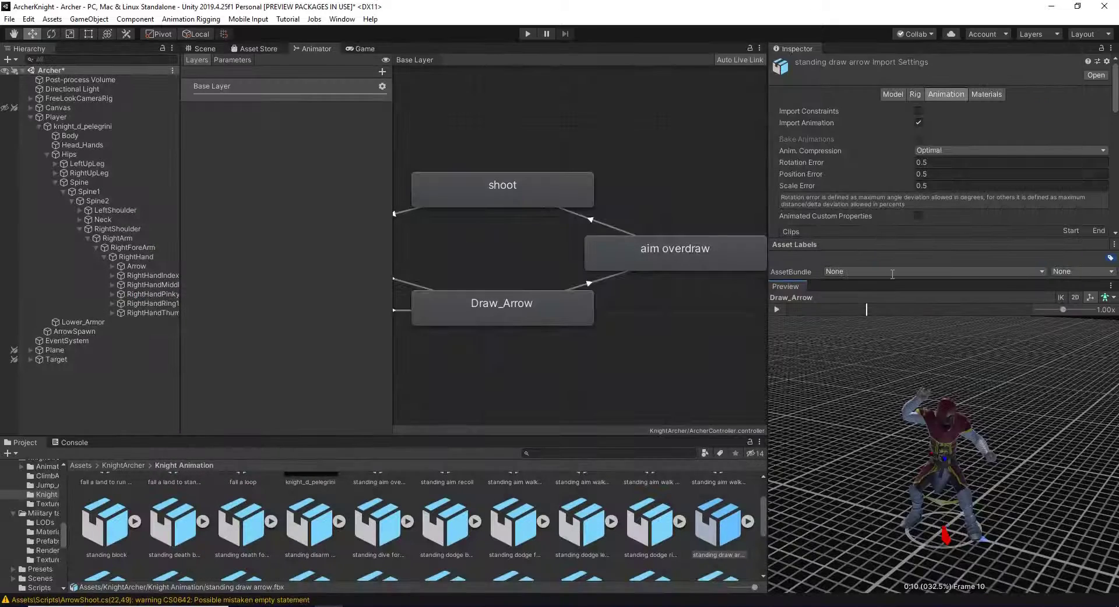
pyautogui.scroll(-5, 928, 176)
pyautogui.click(775, 177)
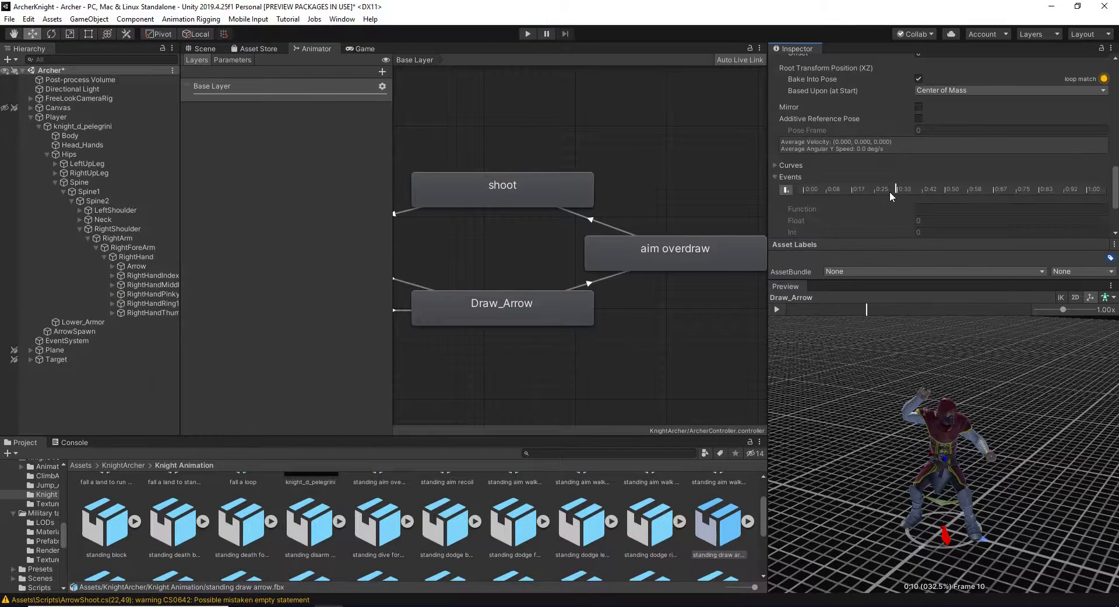
pyautogui.scroll(-3, 890, 192)
pyautogui.click(786, 111)
pyautogui.write('HandArrowActive')
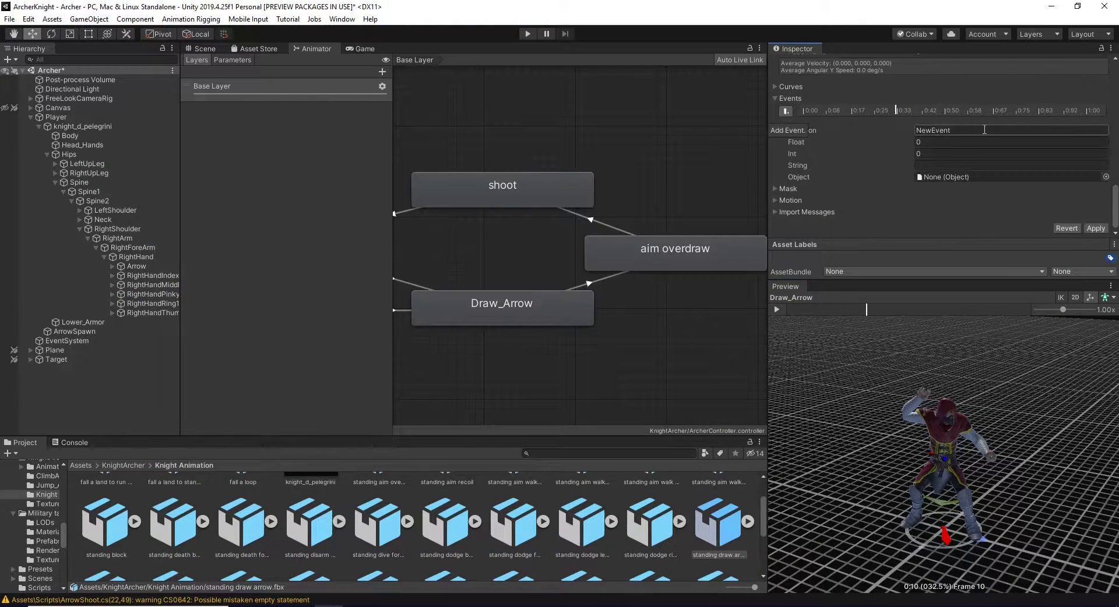
pyautogui.click(1094, 227)
pyautogui.doubleClick(548, 197)
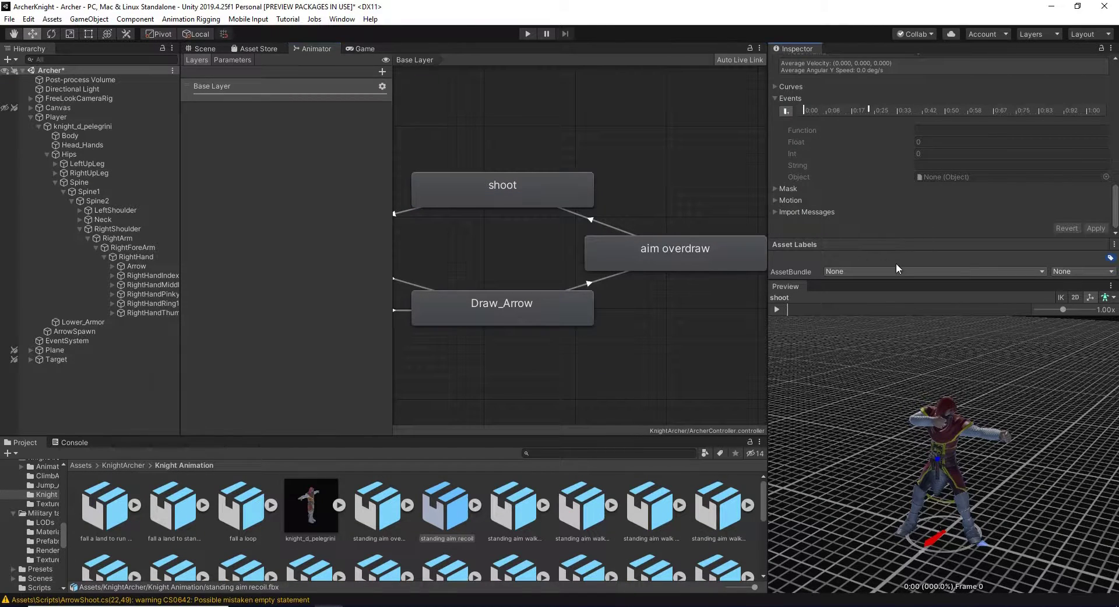
# Step: Review Arrow.cs and ArrowShoot.cs, highlighting the line in shoot() that hides the hand arrow
pyautogui.moveTo(780, 284)
pyautogui.mouseDown()
pyautogui.moveTo(778, 332)
pyautogui.moveTo(832, 332)
pyautogui.mouseUp()
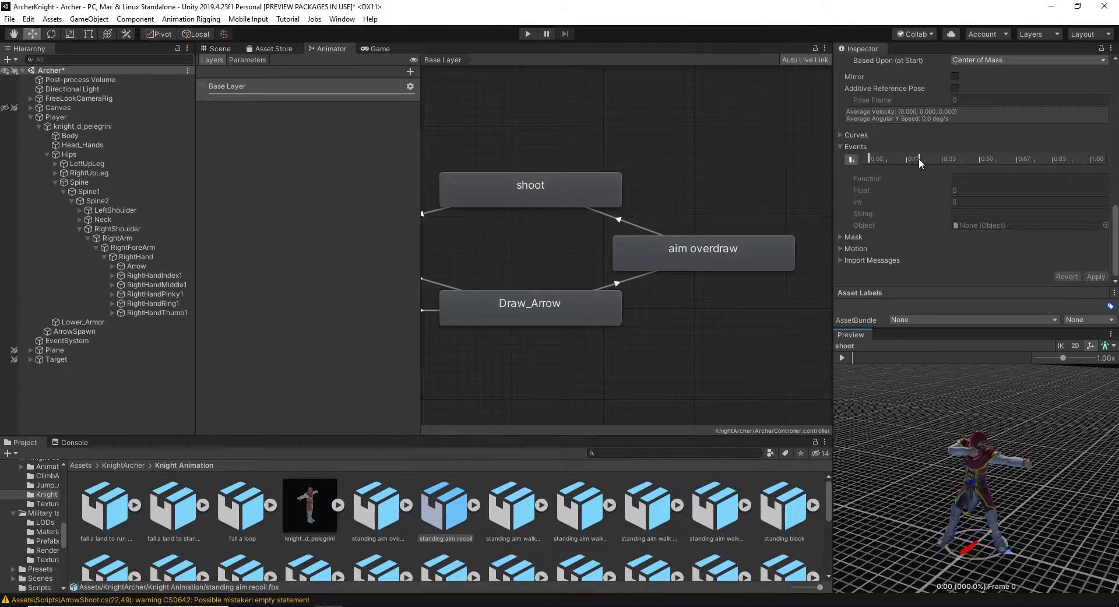
pyautogui.hotkey('alt', 'Tab')
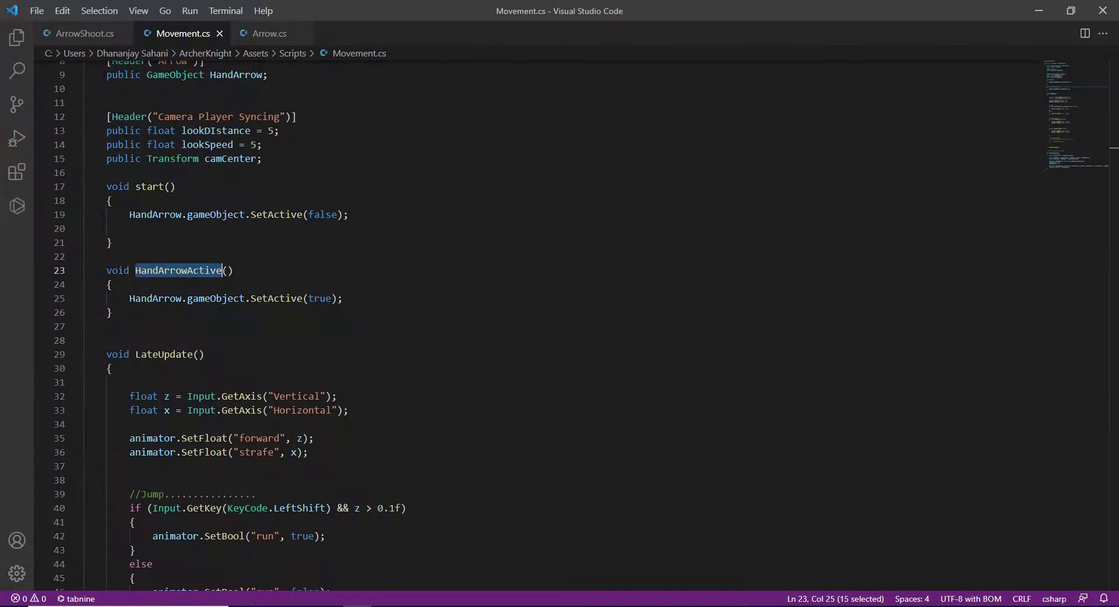
pyautogui.click(261, 33)
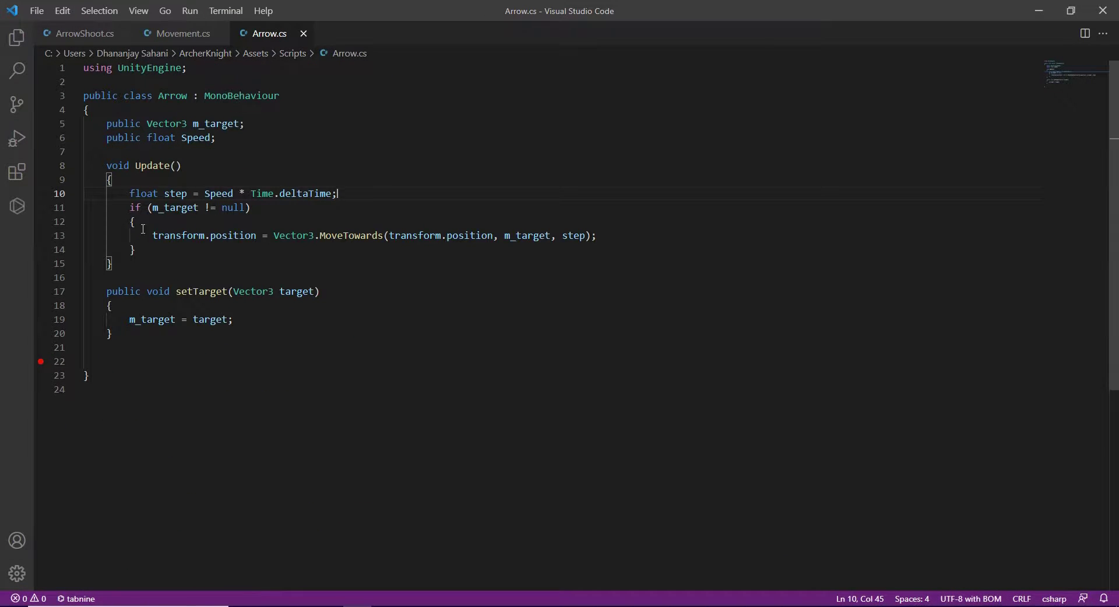
pyautogui.click(116, 36)
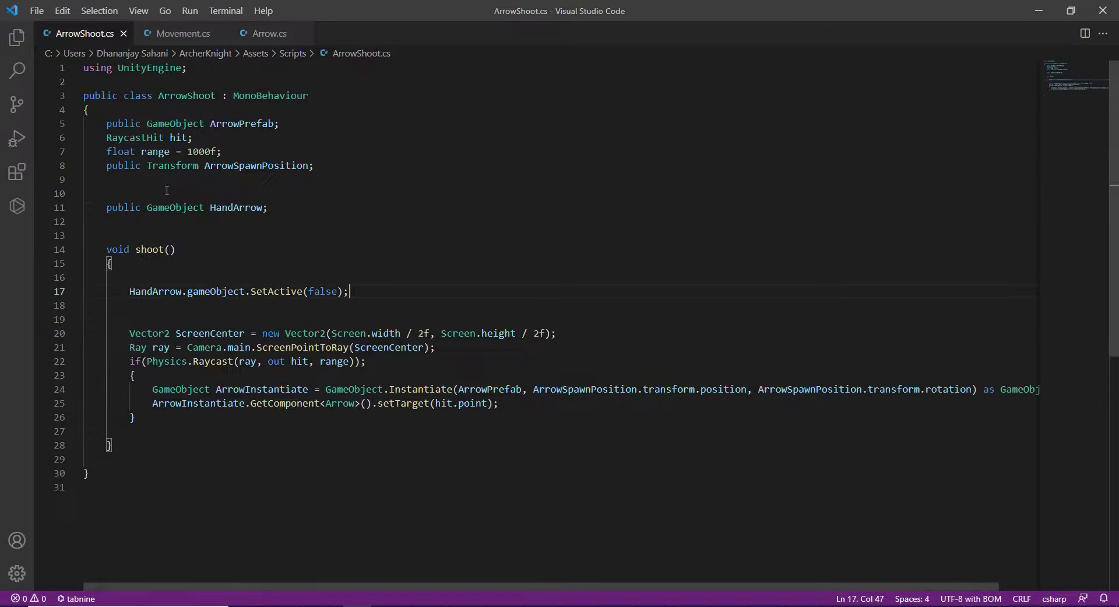
pyautogui.moveTo(129, 292); pyautogui.dragTo(344, 300)
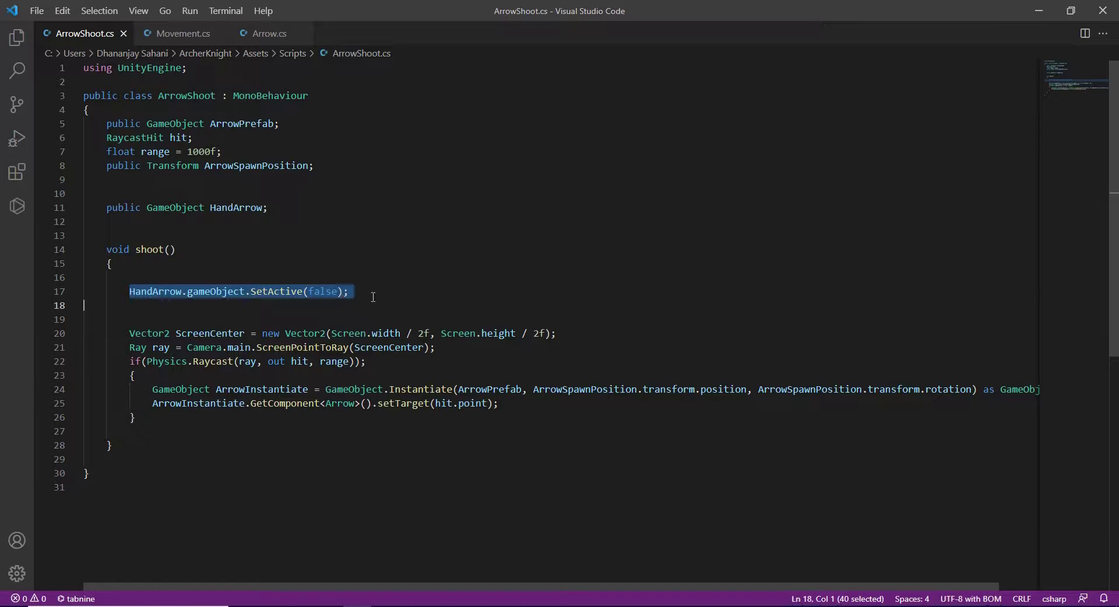
pyautogui.hotkey('alt', 'Tab')
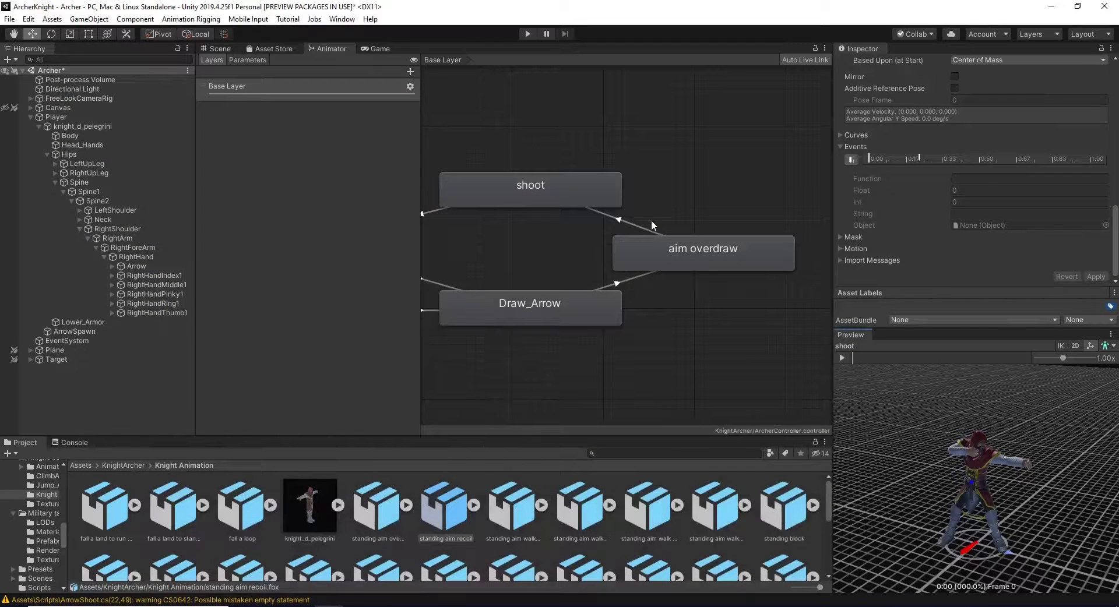
# Step: Check the CS0642 console warning, then play-test the game by shooting one arrow
pyautogui.click(221, 592)
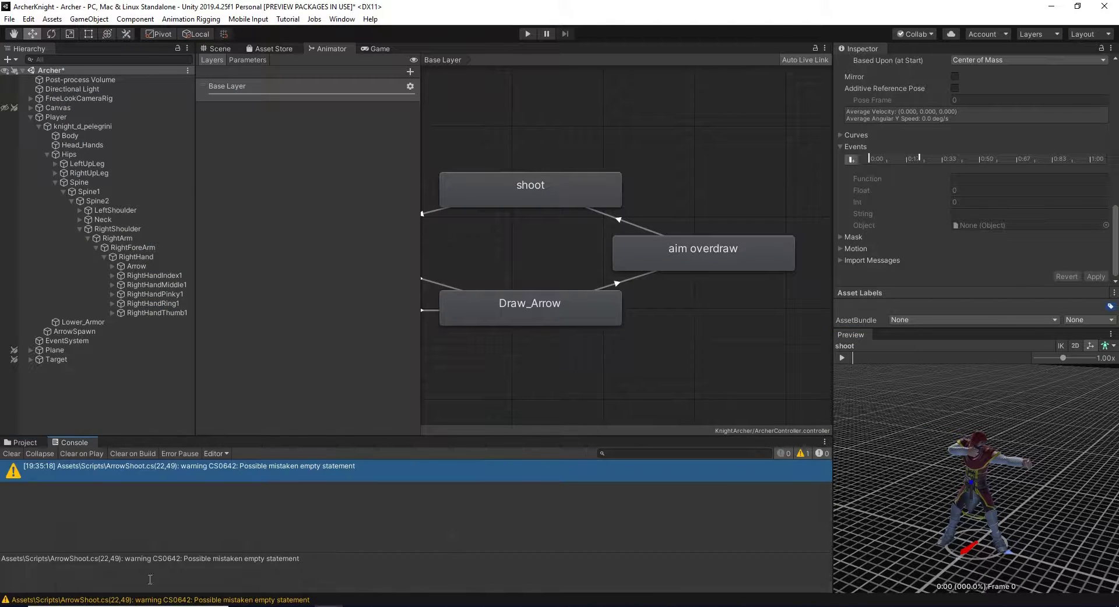
pyautogui.click(5, 455)
pyautogui.hotkey('ctrl', '1')
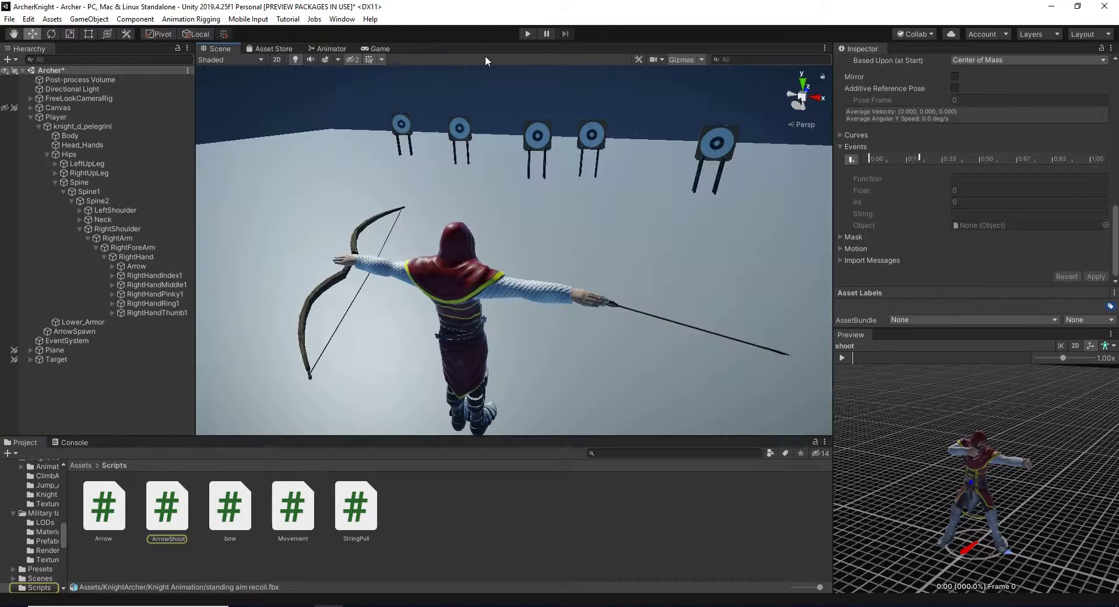
pyautogui.click(536, 34)
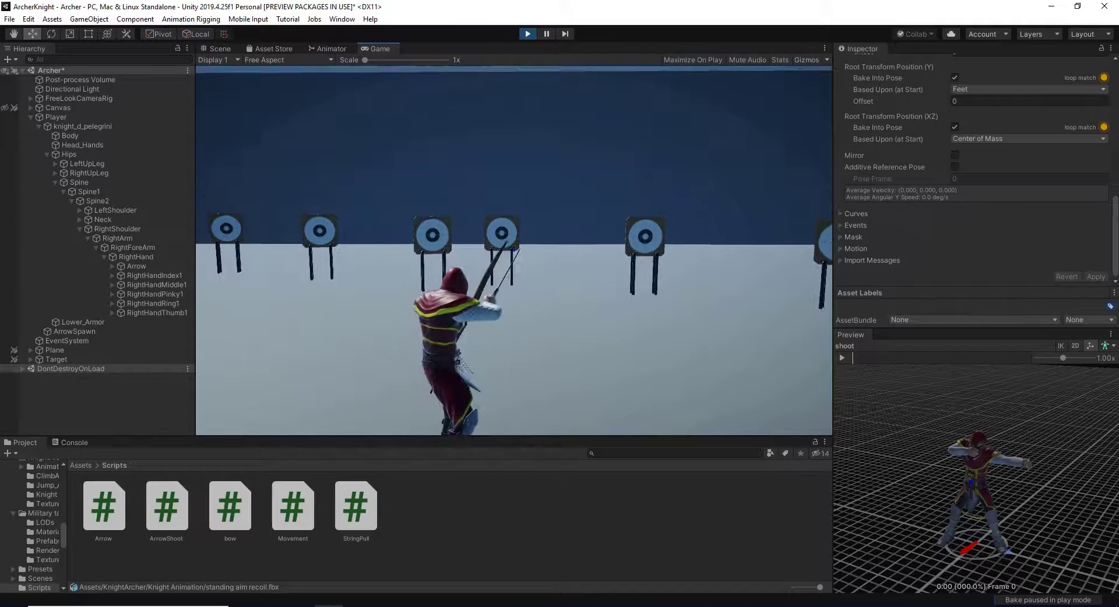
pyautogui.click(499, 240)
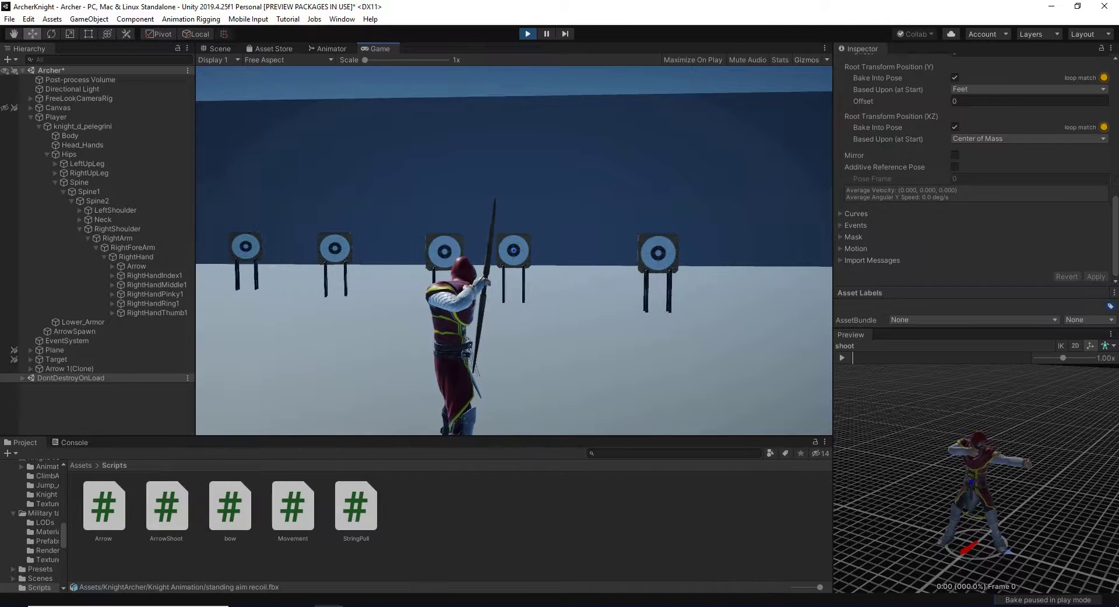
pyautogui.click(528, 33)
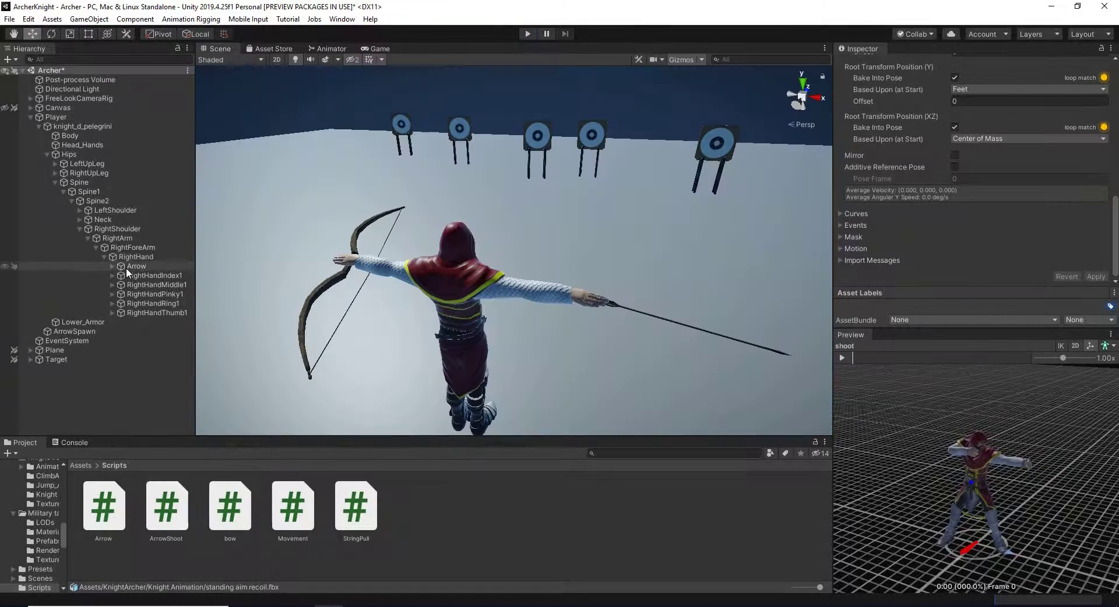
# Step: Deactivate the Arrow under RightHand, then play the game and pause it mid-draw
pyautogui.click(128, 267)
pyautogui.click(864, 65)
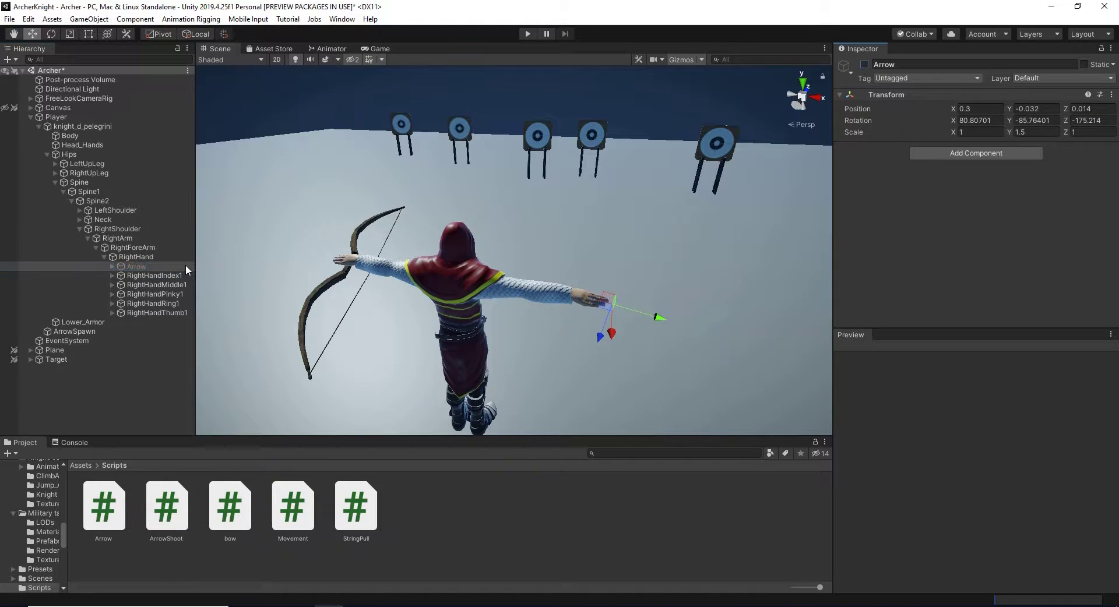
pyautogui.click(534, 34)
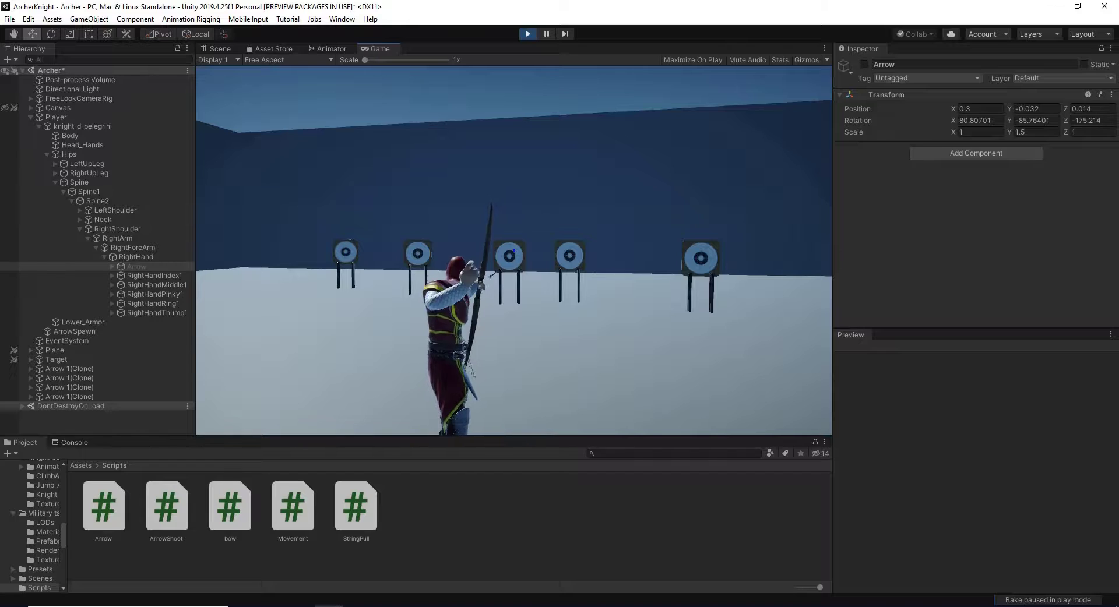
pyautogui.hotkey('ctrl', 'shift', 'p')
pyautogui.hotkey('ctrl', '1')
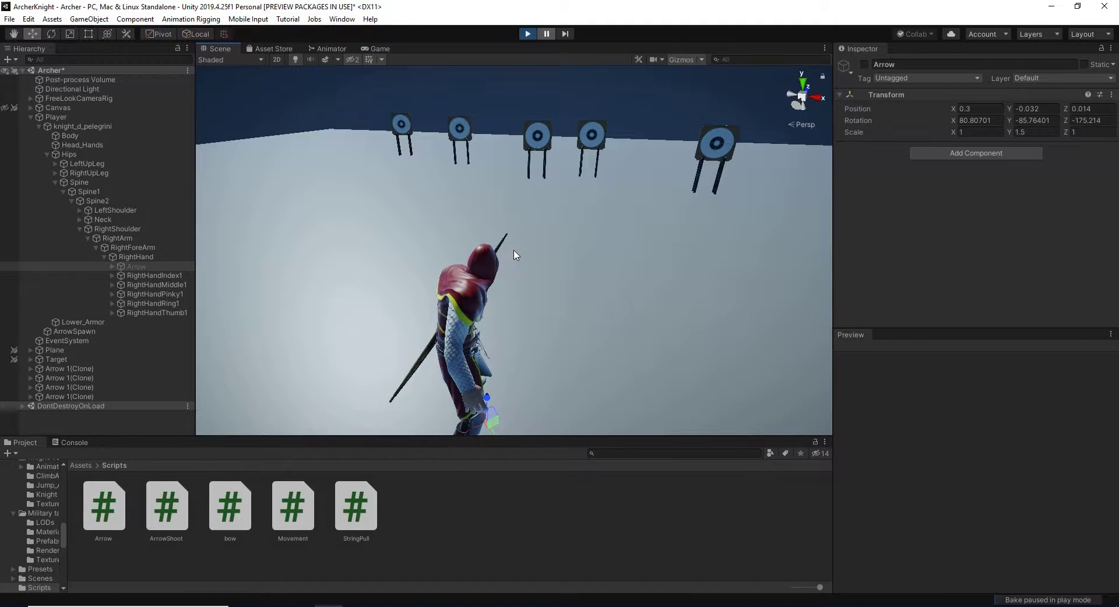
# Step: Pause during the draw and rotate the hand-held Arrow to lie along the bow
pyautogui.hotkey('ctrl', '2')
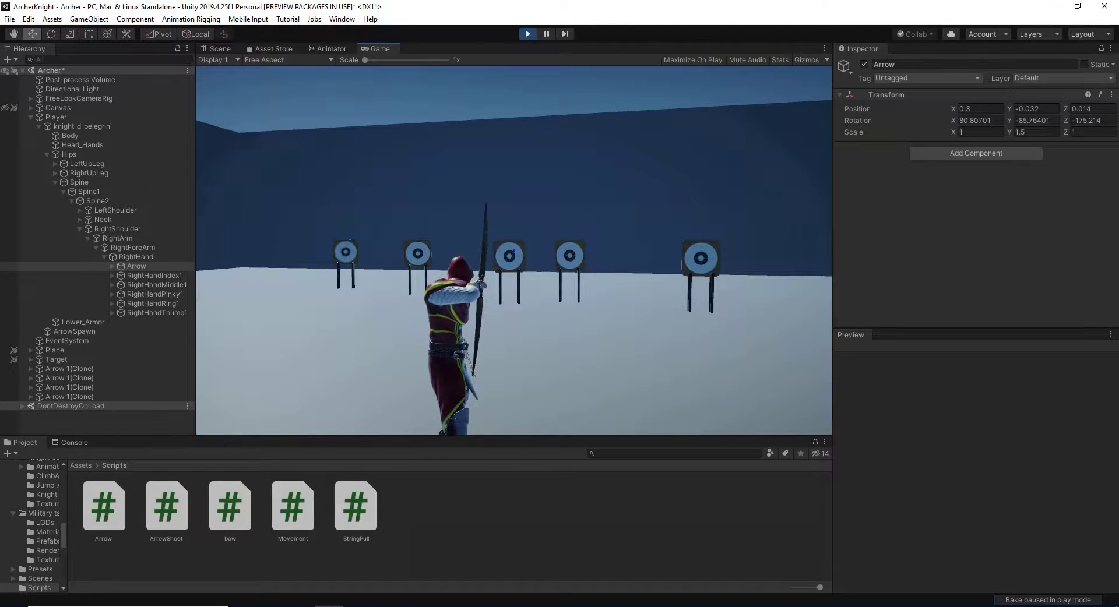
pyautogui.hotkey('ctrl', 'shift', 'p')
pyautogui.hotkey('ctrl', '1')
pyautogui.moveTo(515, 254); pyautogui.dragTo(445, 255, button='middle')
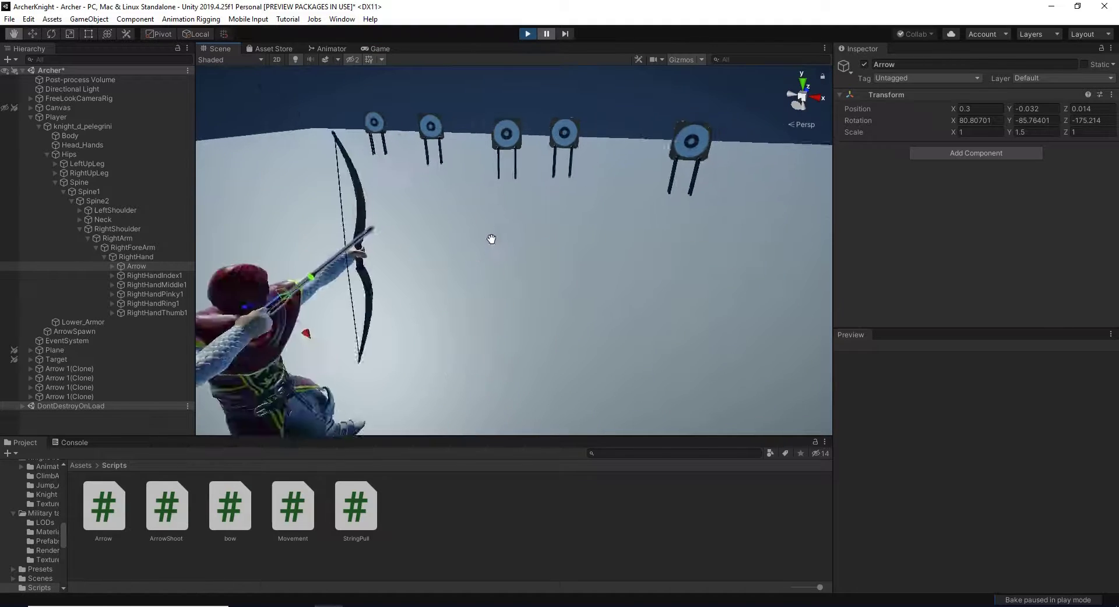
pyautogui.click(140, 267)
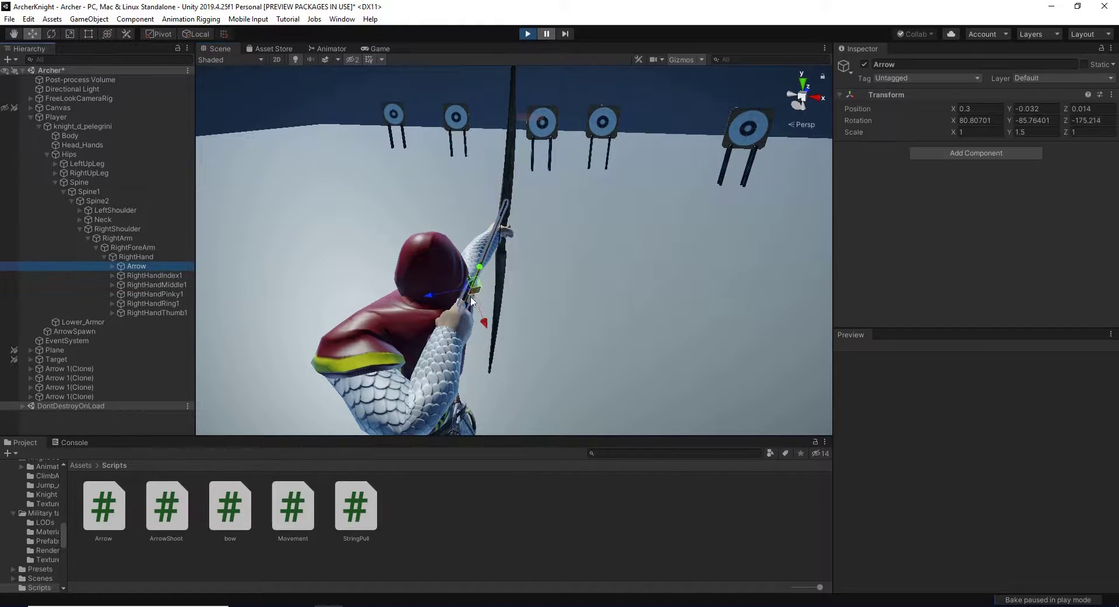
pyautogui.click(51, 33)
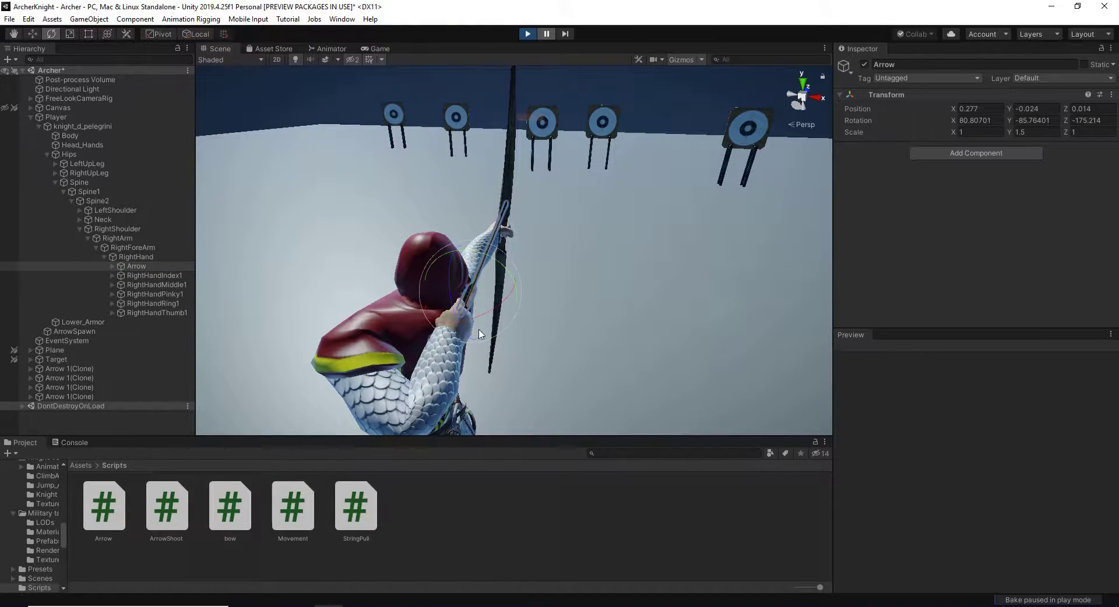
pyautogui.moveTo(482, 334); pyautogui.dragTo(475, 321)
pyautogui.moveTo(451, 278)
pyautogui.keyDown('alt'); pyautogui.mouseDown()
pyautogui.moveTo(604, 289)
pyautogui.moveTo(355, 242)
pyautogui.moveTo(468, 389)
pyautogui.moveTo(478, 308)
pyautogui.mouseUp(); pyautogui.keyUp('alt')
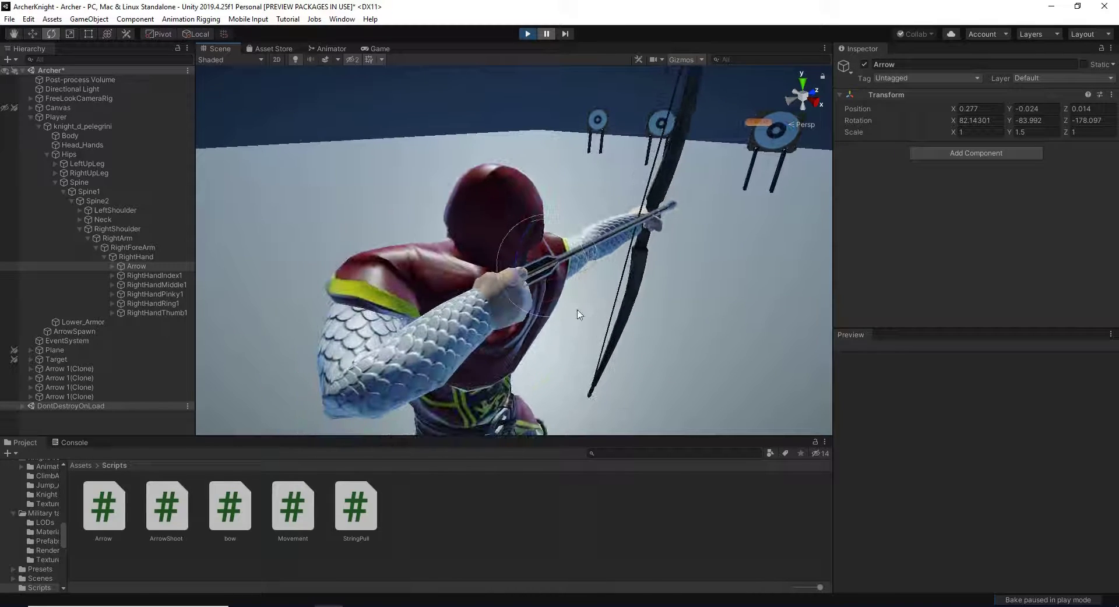
# Step: Copy the Arrow's realigned Transform, exit play mode, paste it back, and retest the game
pyautogui.click(1102, 98)
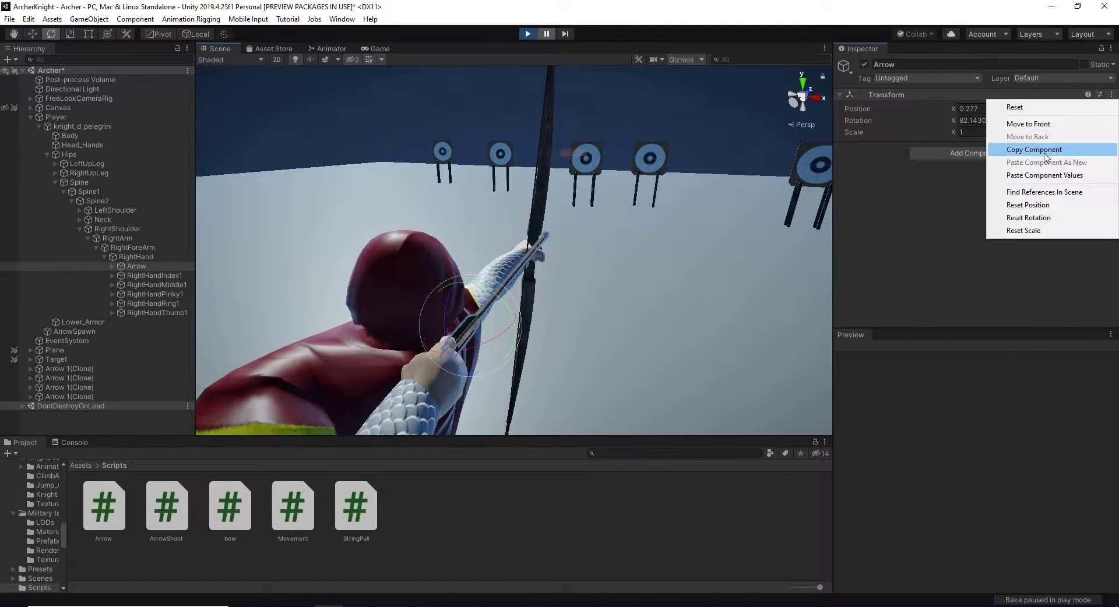
pyautogui.click(987, 148)
pyautogui.click(529, 34)
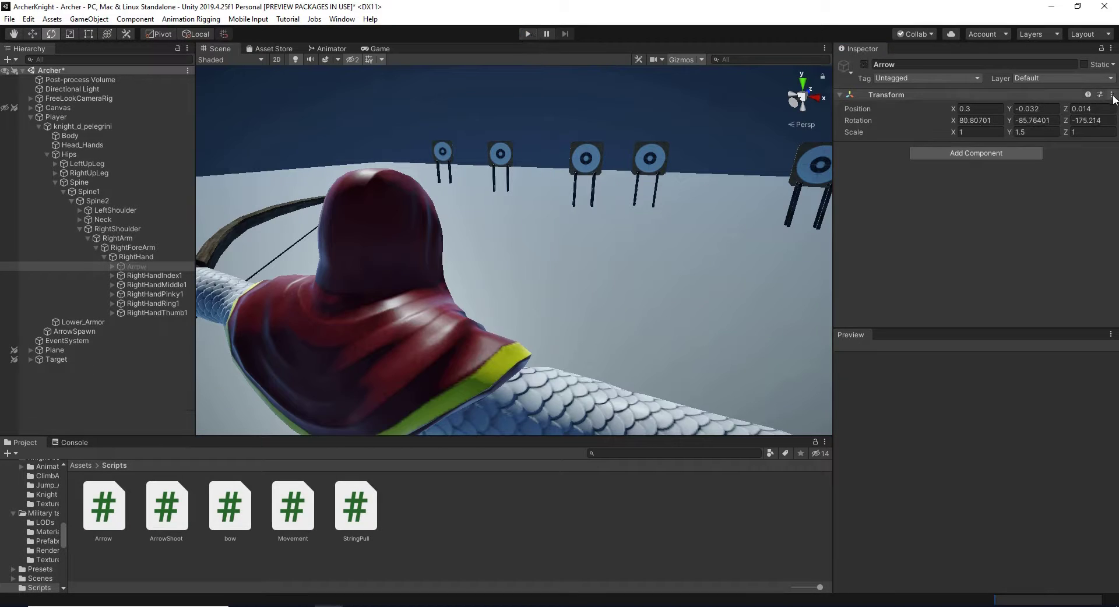
pyautogui.click(1111, 94)
pyautogui.click(1003, 173)
pyautogui.click(528, 34)
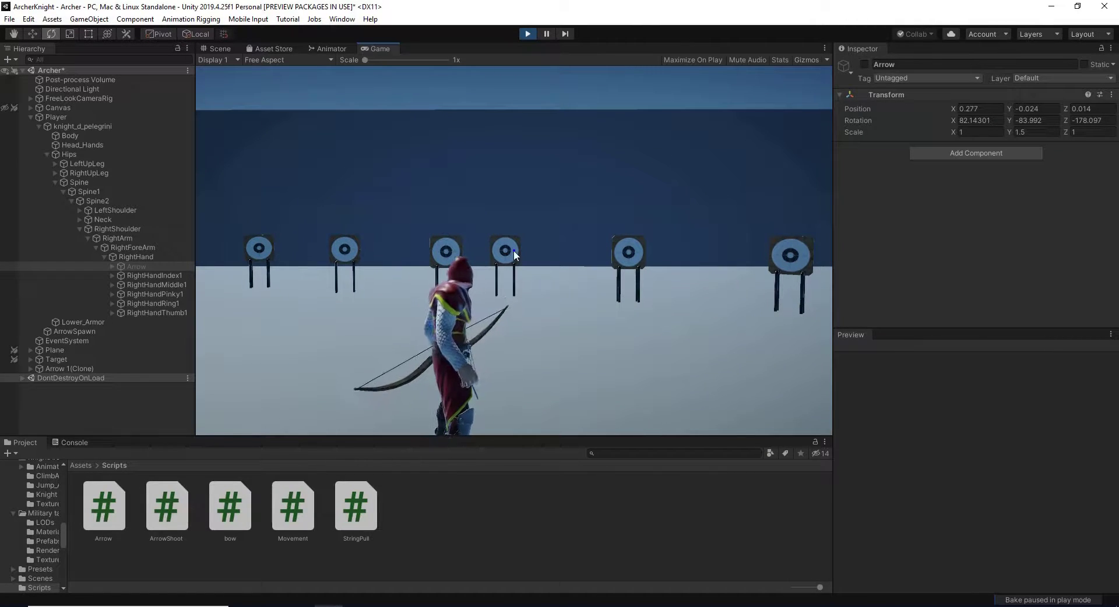
pyautogui.click(527, 33)
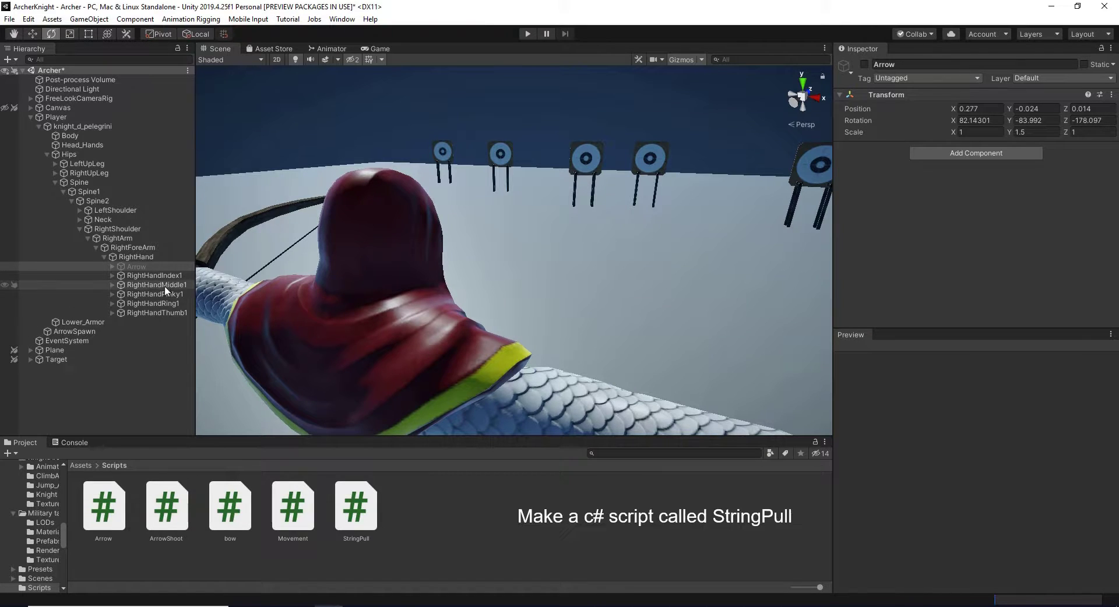
# Step: Collapse Player, save the Archer scene with Ctrl+S, and open the StringPull script
pyautogui.moveTo(195, 290); pyautogui.dragTo(119, 290)
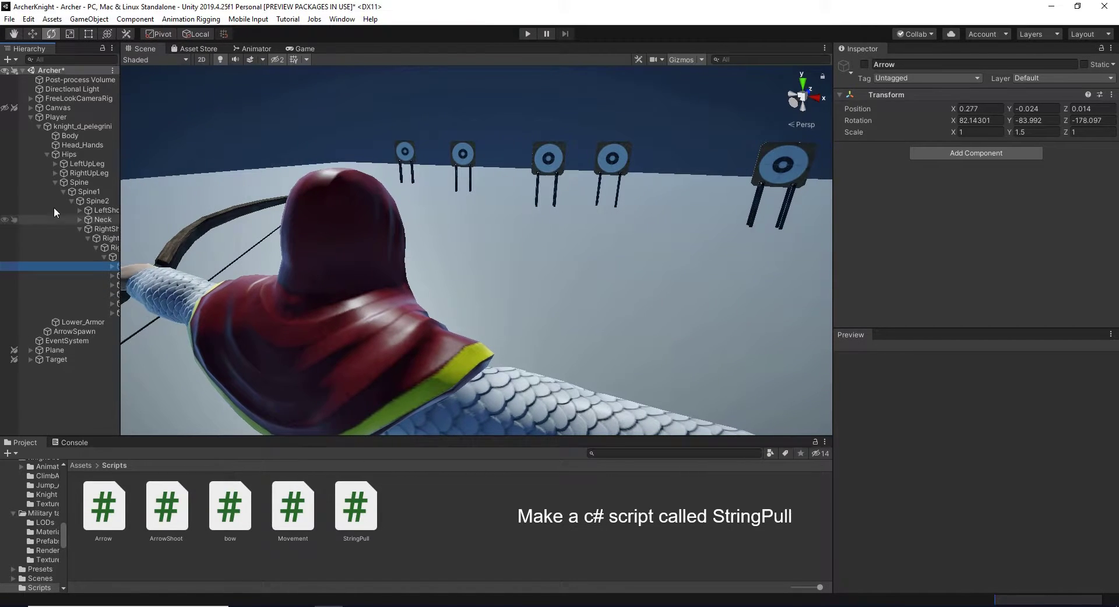
pyautogui.click(31, 117)
pyautogui.hotkey('ctrl', 's')
pyautogui.click(96, 313)
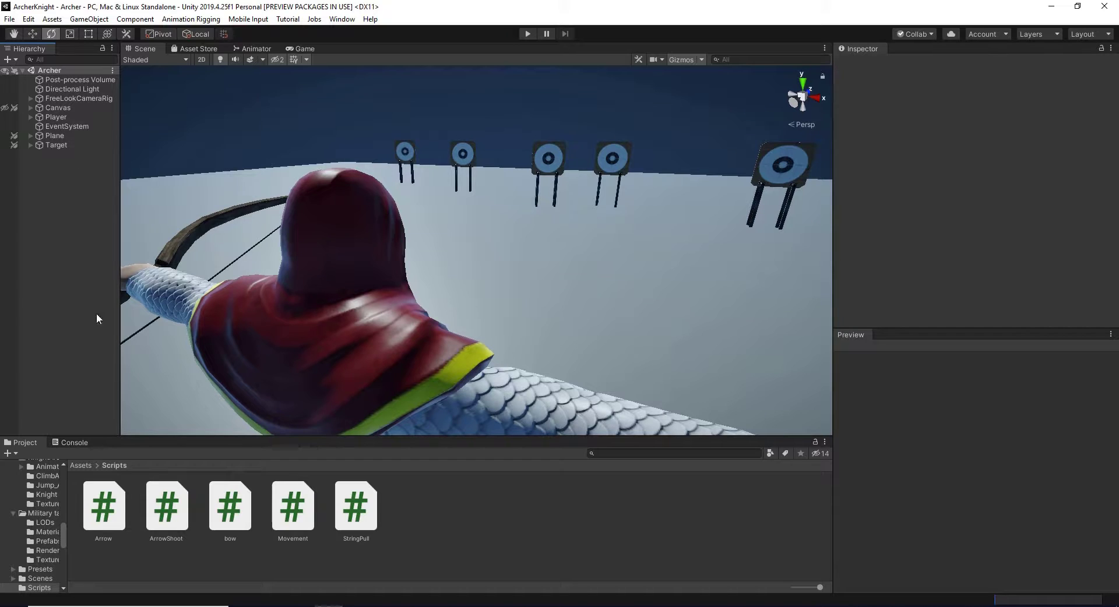
pyautogui.doubleClick(354, 520)
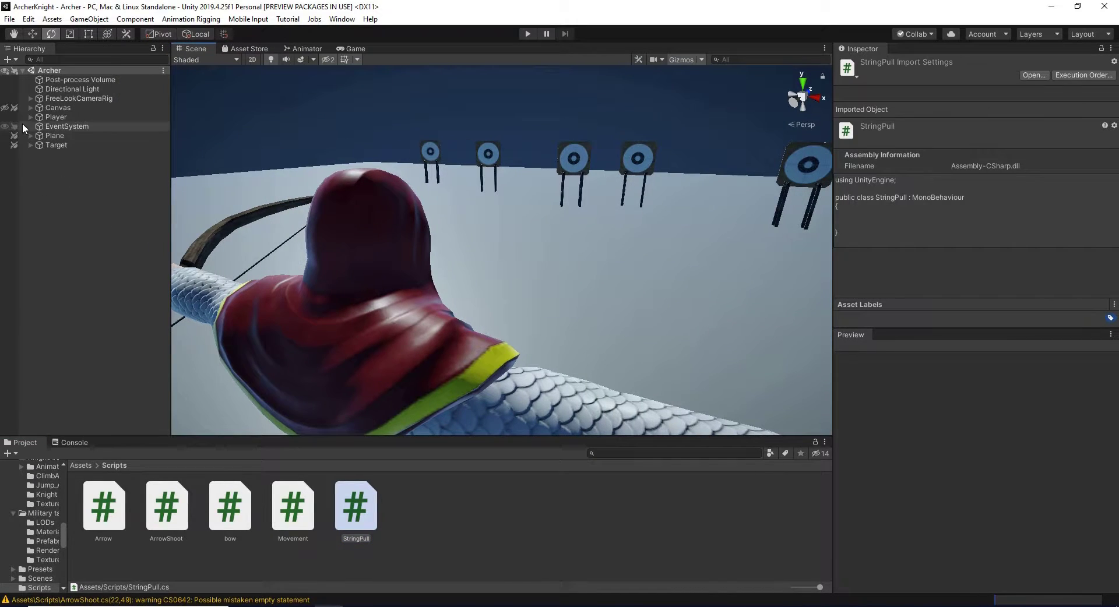
pyautogui.click(28, 115)
# Step: Create an empty child object named StringPullPos under the archer's RightHand bone
pyautogui.click(32, 116)
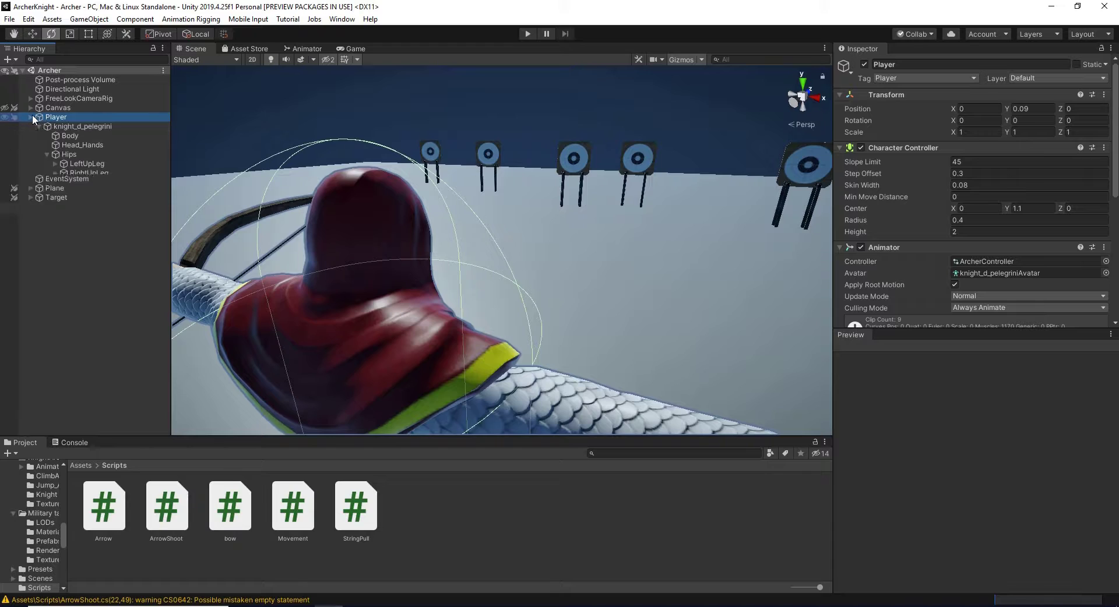
pyautogui.moveTo(171, 245); pyautogui.dragTo(213, 245)
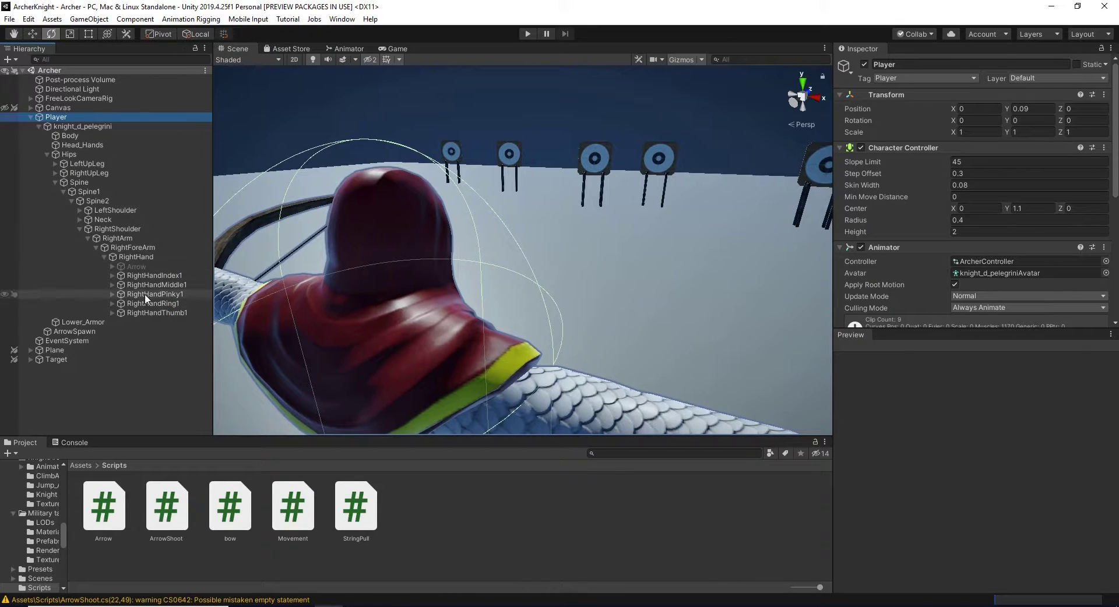
pyautogui.rightClick(135, 254)
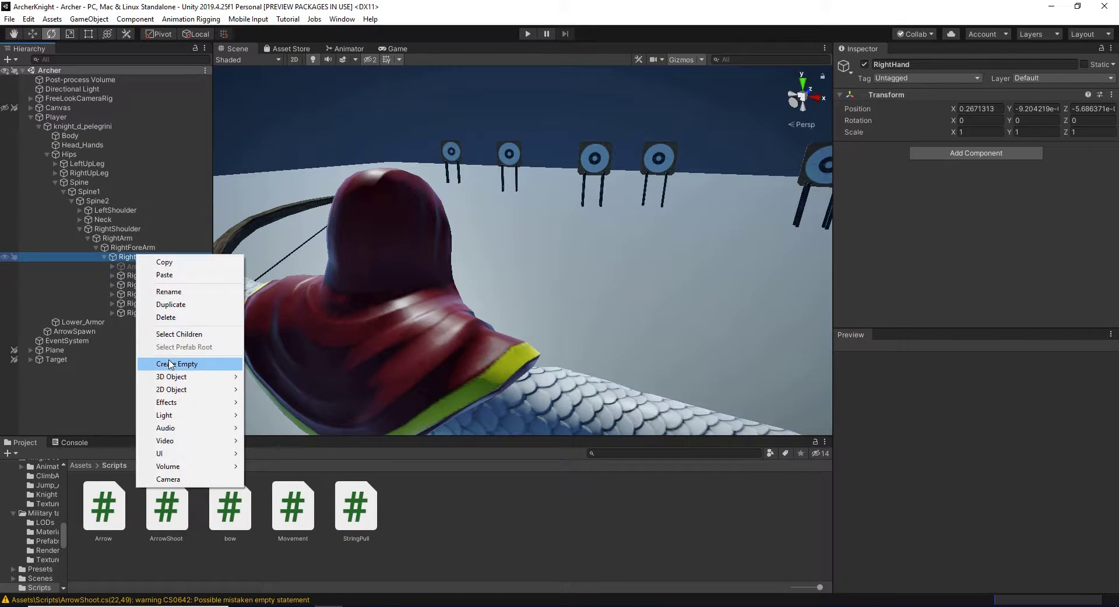
pyautogui.click(170, 364)
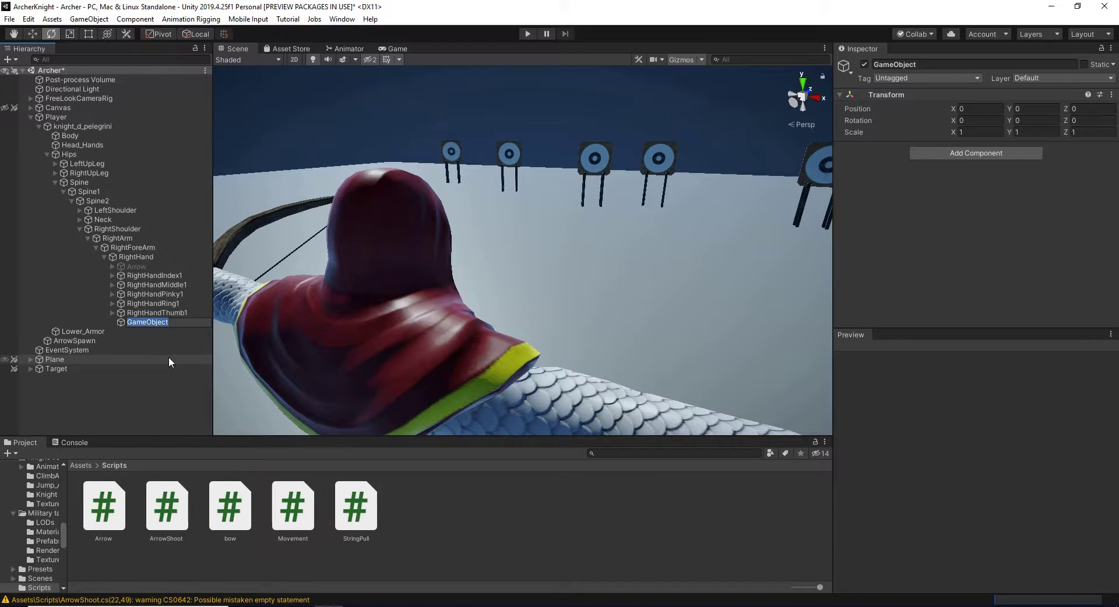
pyautogui.write('StringPull')
pyautogui.write('Pos')
pyautogui.press('Return')
# Step: Shift StringPullPos to position 0.1552, 0, 0 and make it RightHand's first child
pyautogui.press('f')
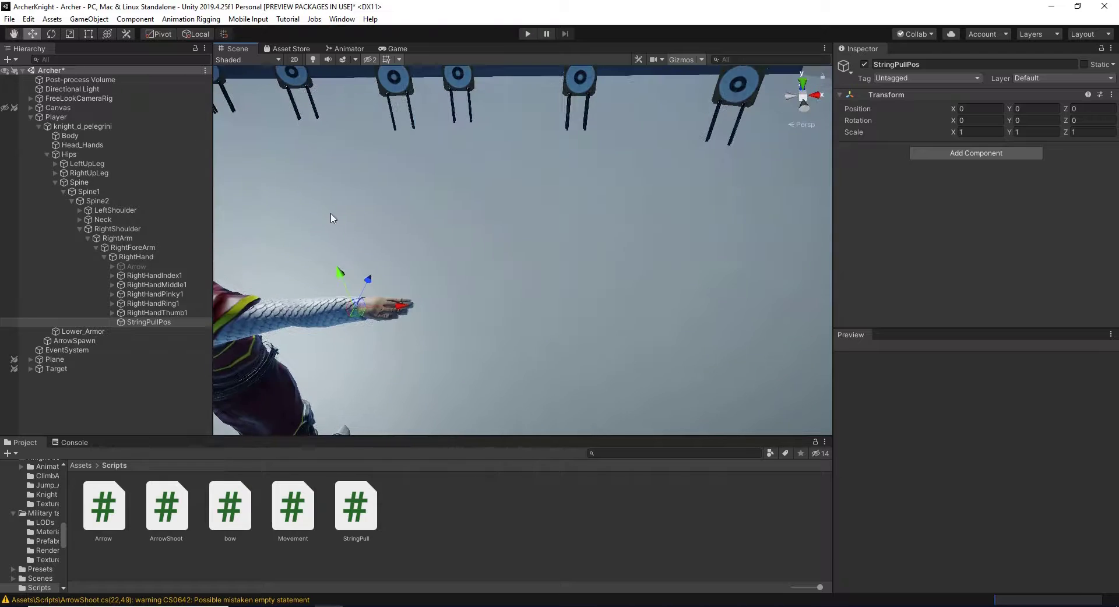
pyautogui.scroll(-10, 379, 223)
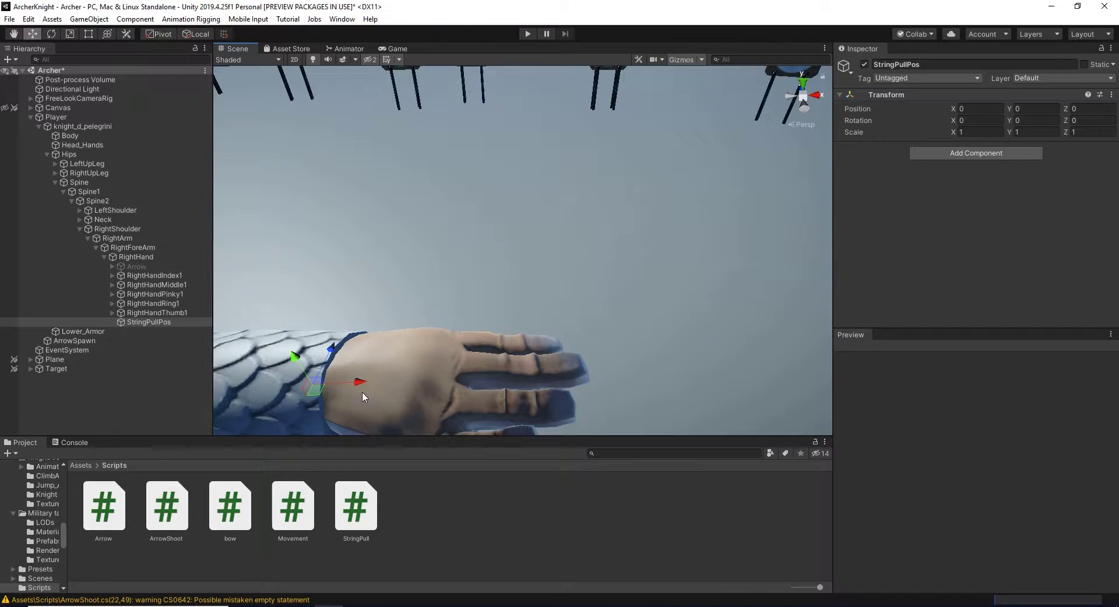
pyautogui.moveTo(489, 399); pyautogui.dragTo(491, 398)
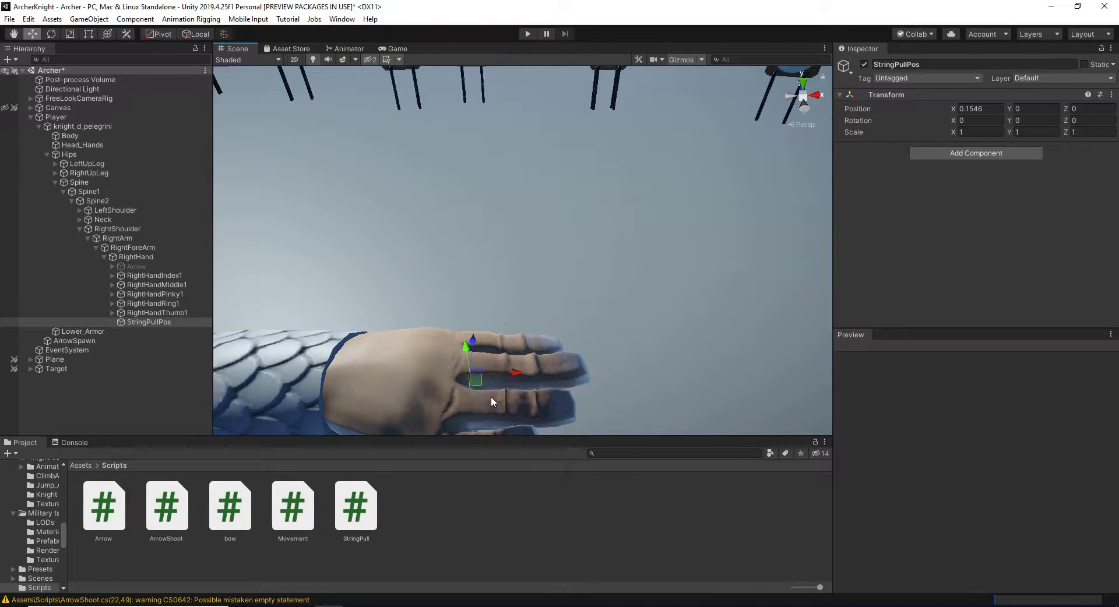
pyautogui.scroll(5, 491, 396)
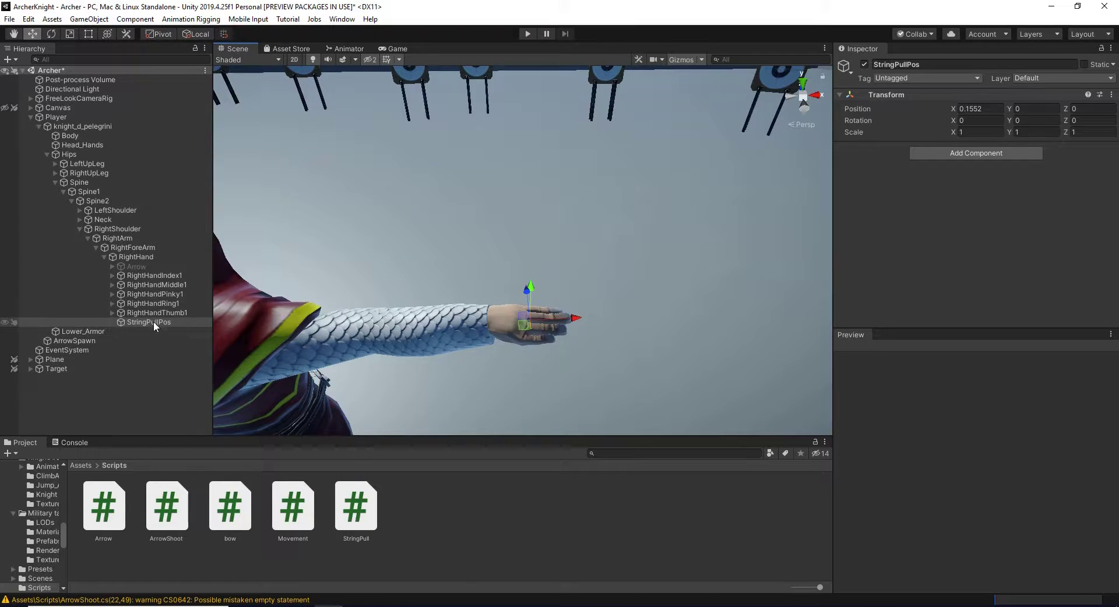
pyautogui.moveTo(152, 320); pyautogui.dragTo(156, 257)
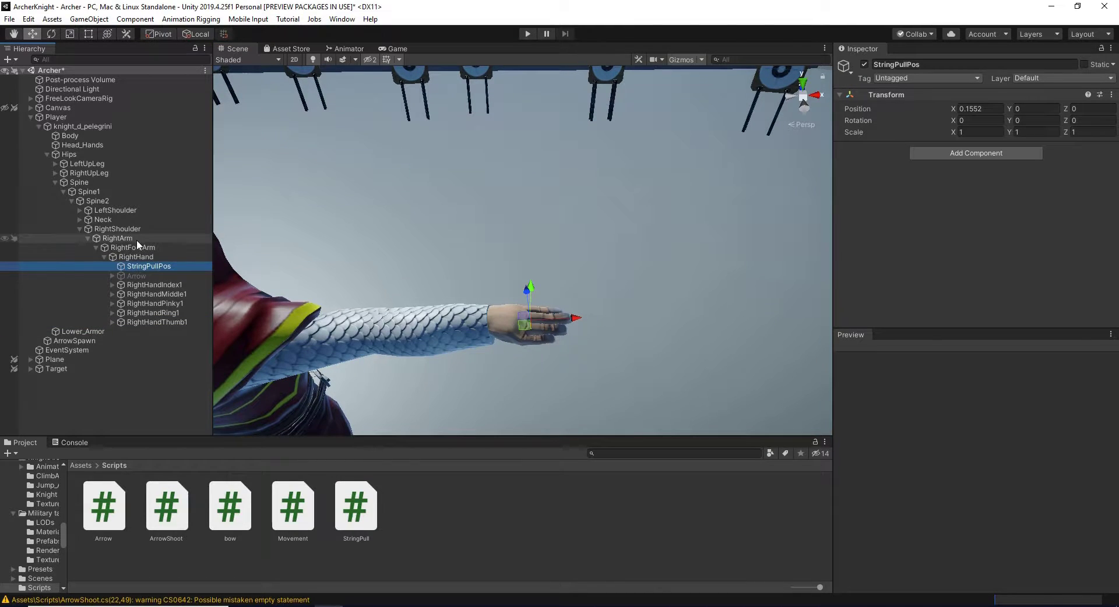
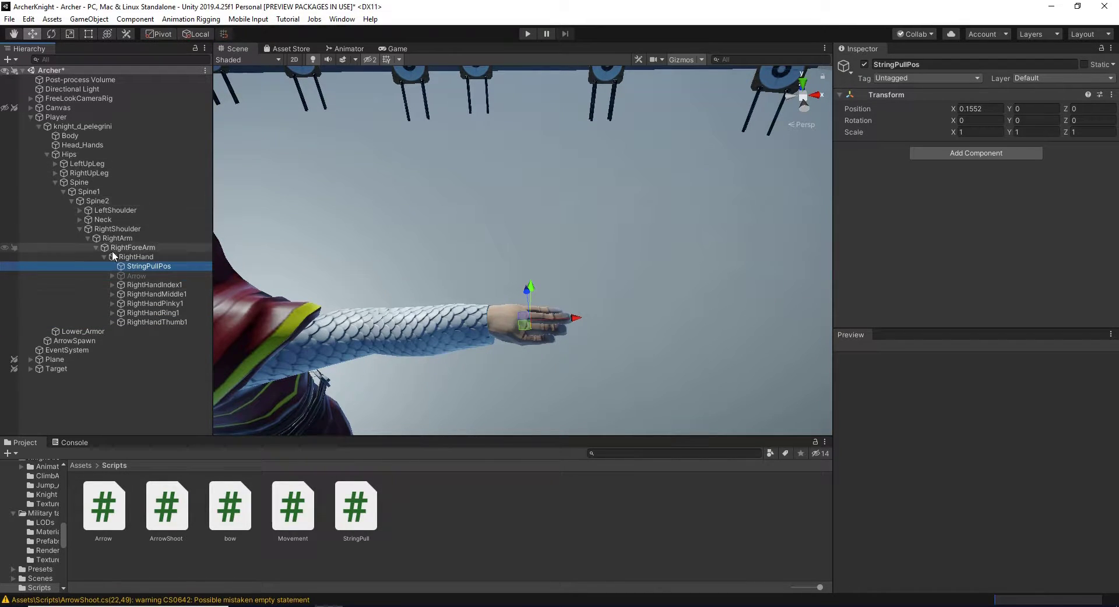
# Step: Expand LeftShoulder down to LeftHand and bring the bow in the left hand into view
pyautogui.click(79, 210)
pyautogui.click(88, 219)
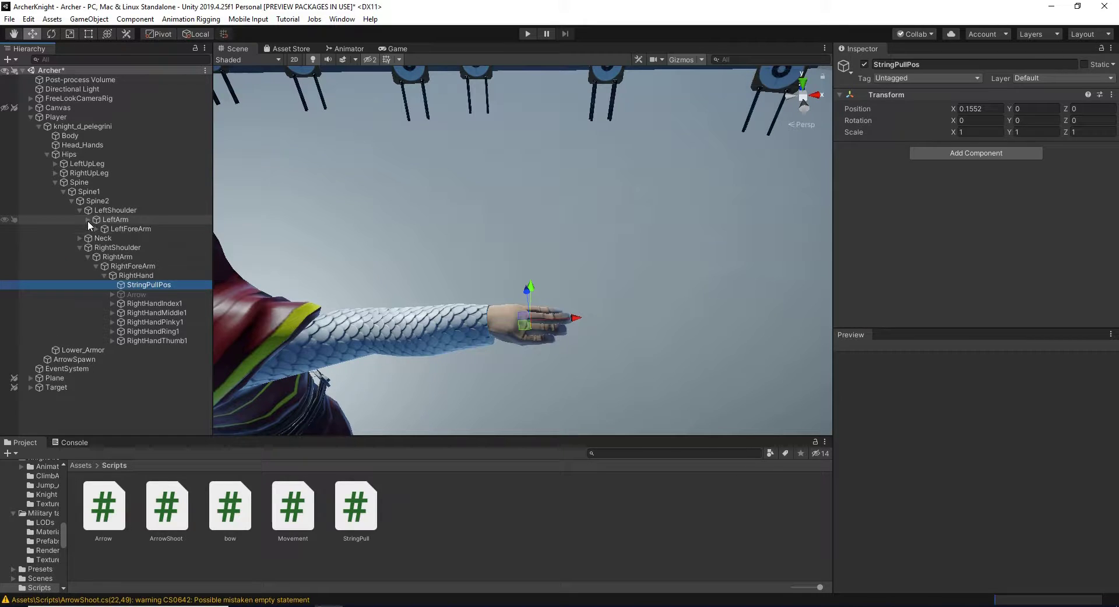
pyautogui.click(96, 229)
pyautogui.click(104, 239)
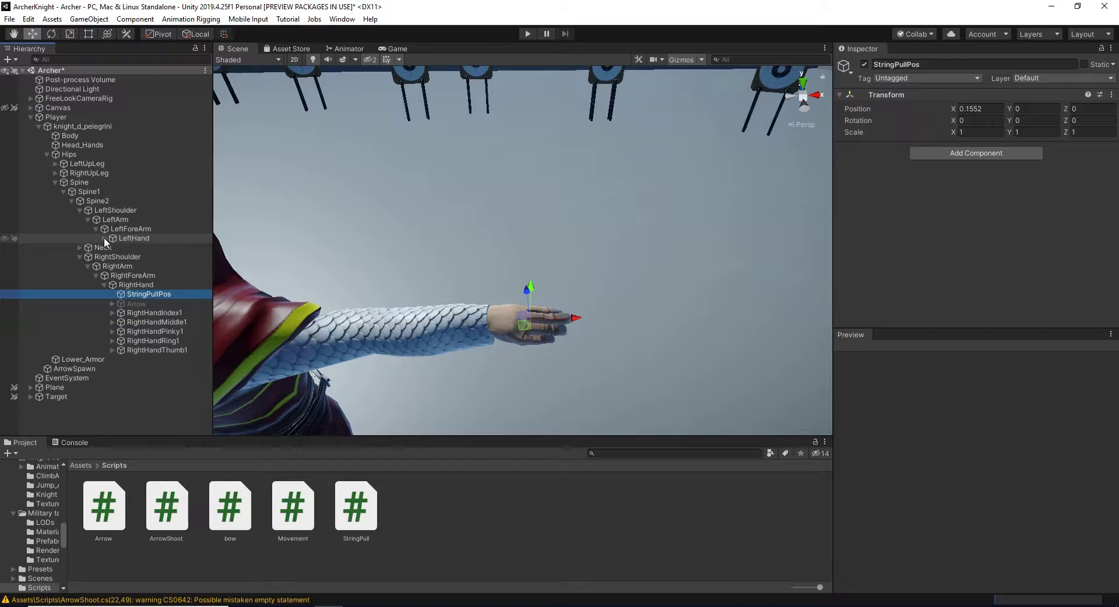
pyautogui.moveTo(222, 269); pyautogui.dragTo(281, 244, button='middle')
pyautogui.keyDown('alt'); pyautogui.moveTo(281, 244); pyautogui.dragTo(474, 244); pyautogui.keyUp('alt')
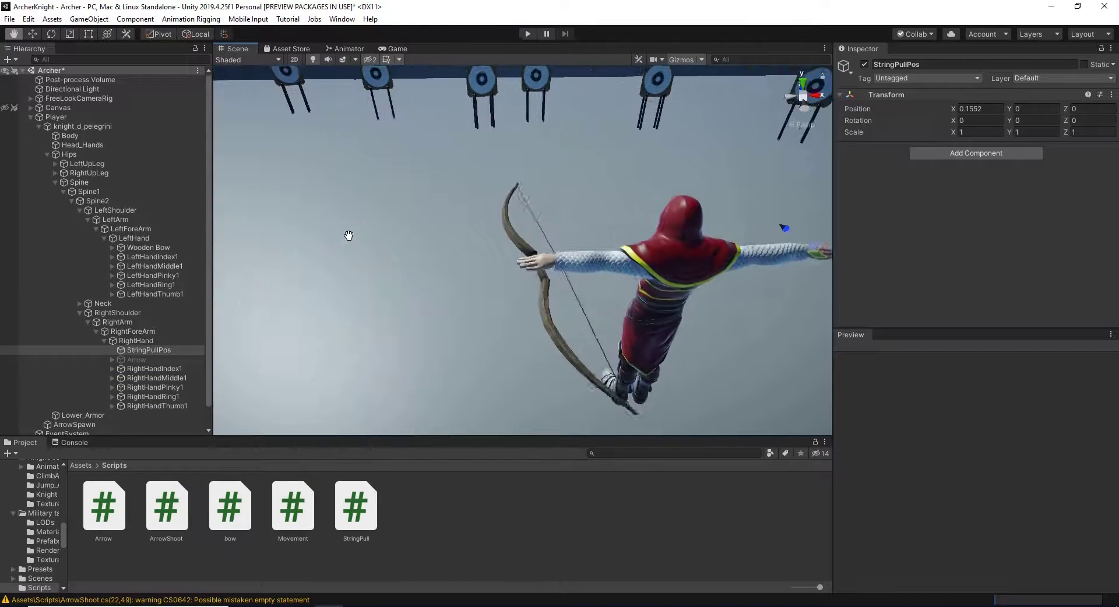
pyautogui.click(490, 240)
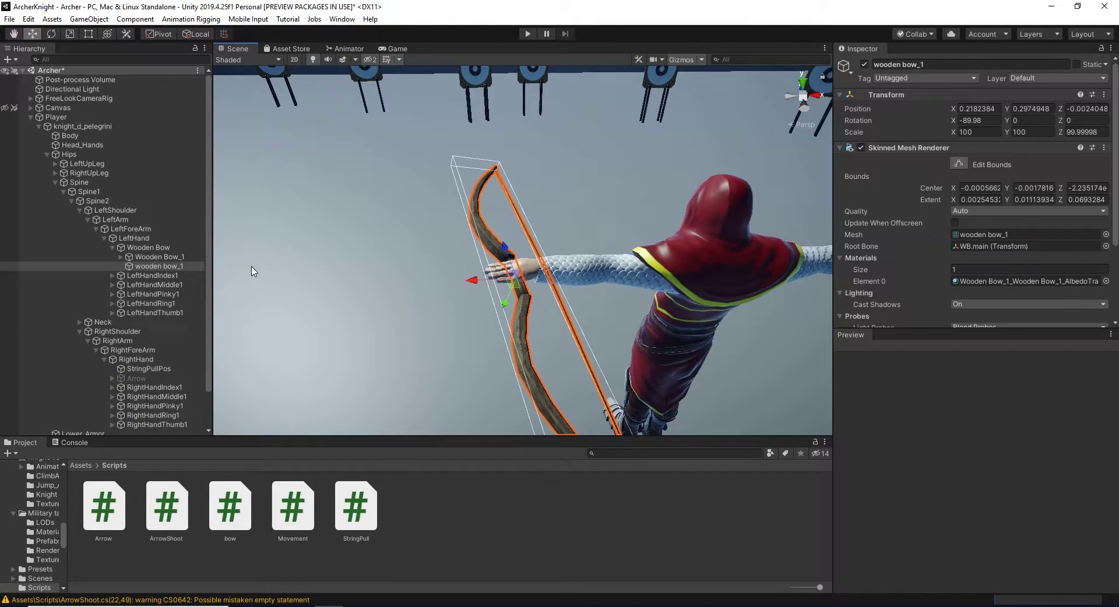
# Step: Expand Wooden Bow down to WB.main and delete the old idlepos object
pyautogui.click(121, 247)
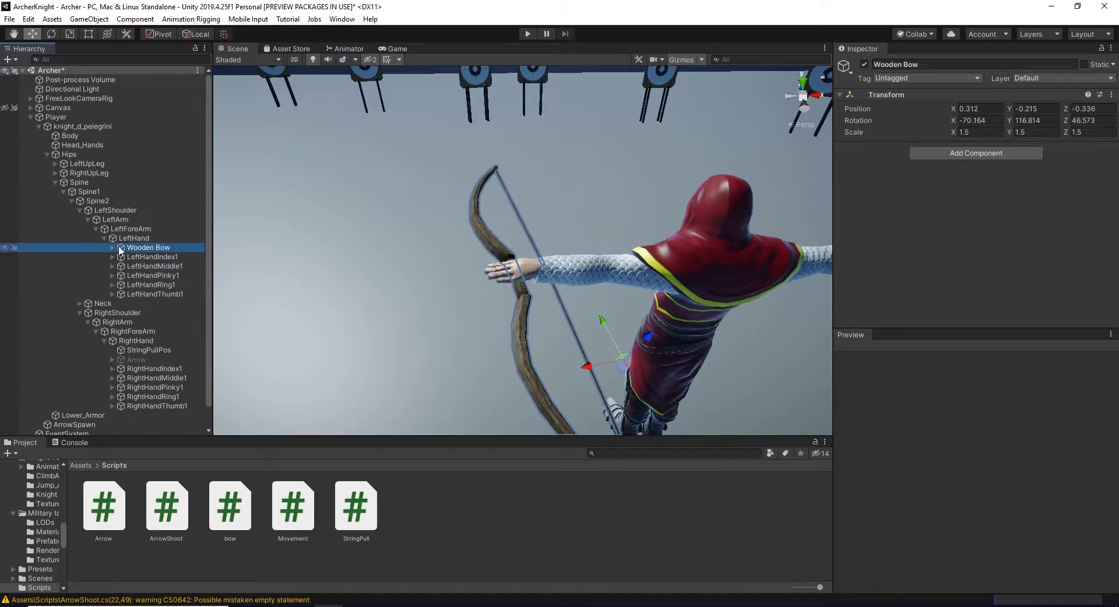
pyautogui.press('Right')
pyautogui.click(121, 255)
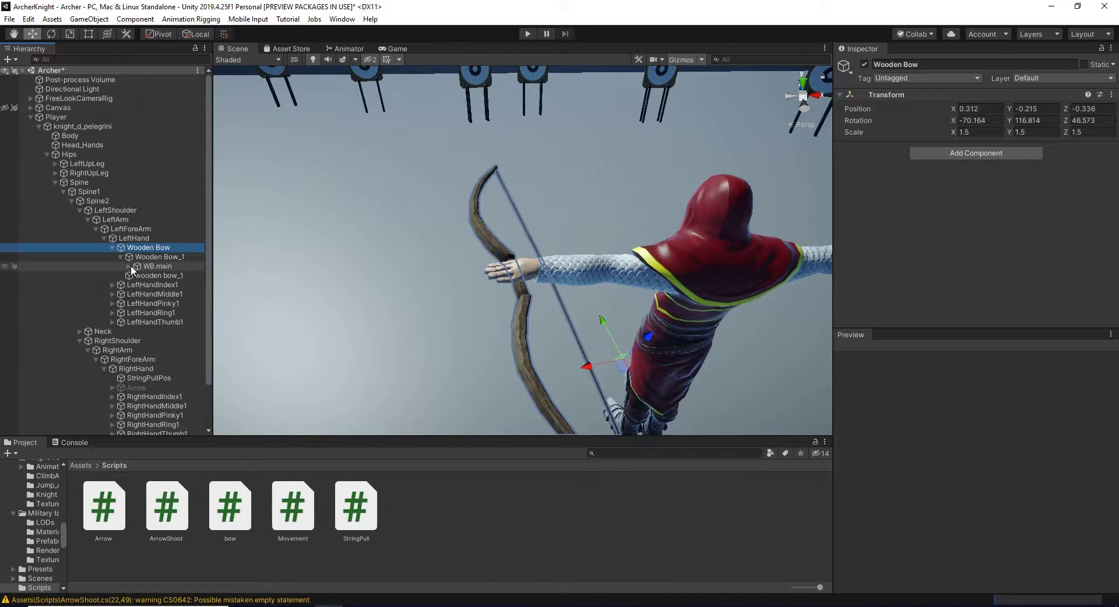
pyautogui.click(129, 267)
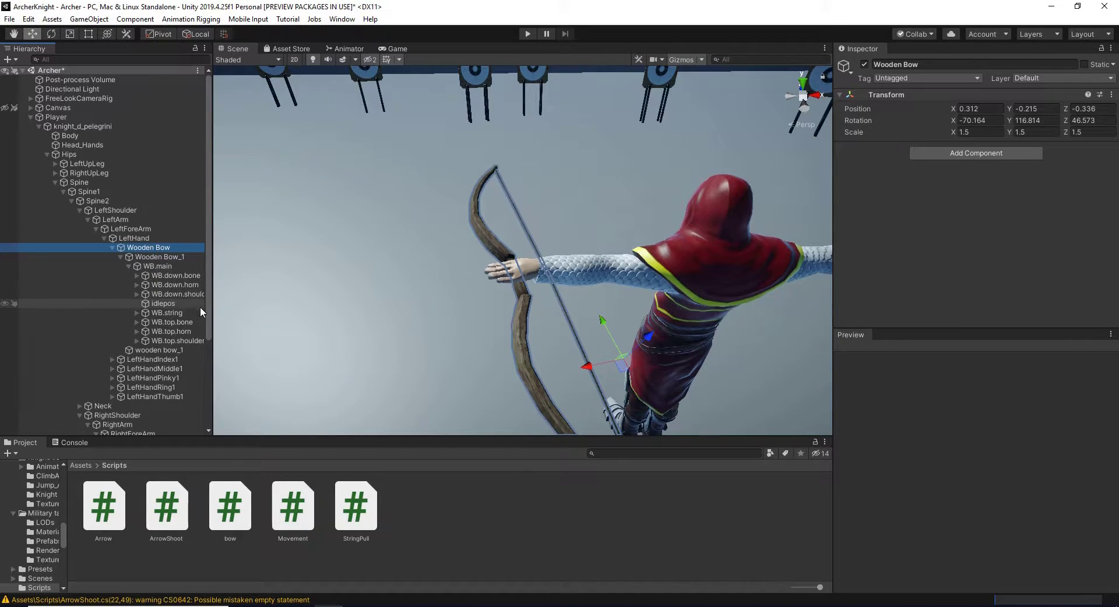
pyautogui.moveTo(212, 308); pyautogui.dragTo(241, 307)
pyautogui.click(186, 304)
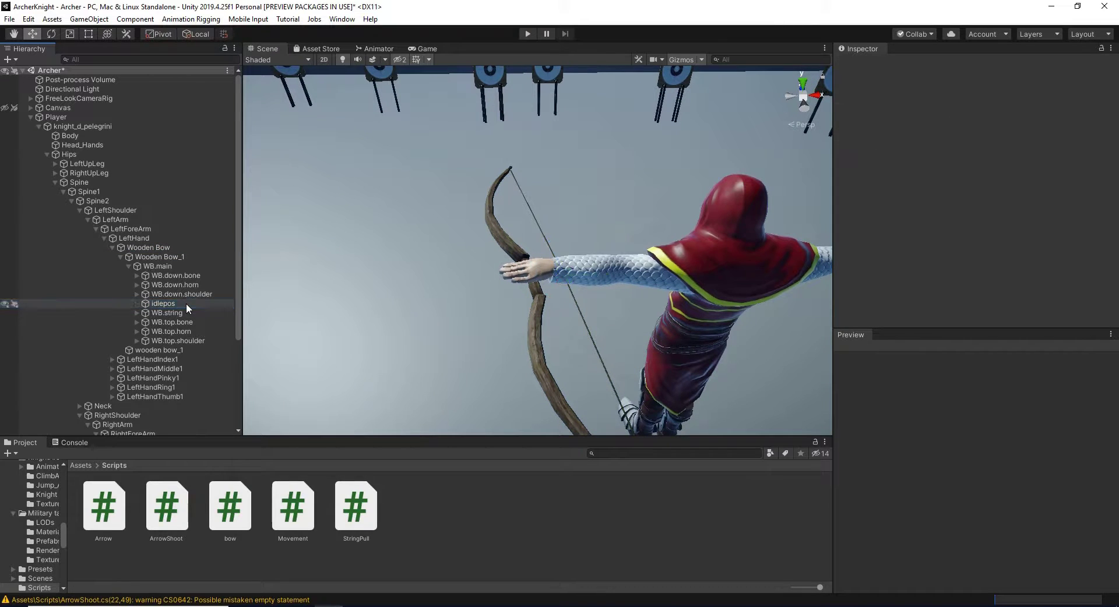
pyautogui.press('Delete')
pyautogui.click(173, 302)
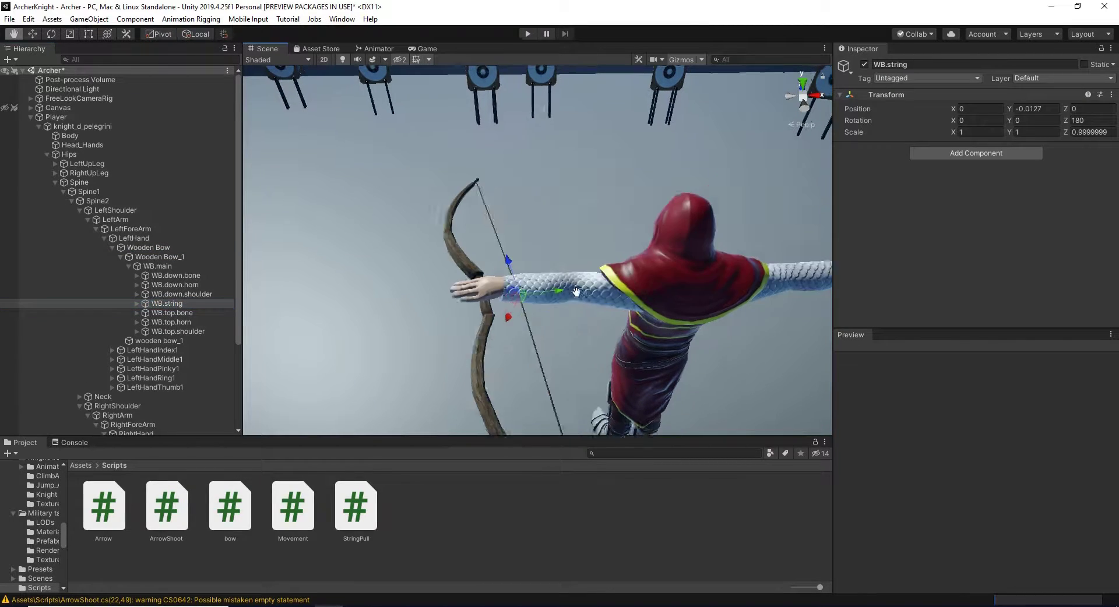
# Step: Create an empty object named IdlePos and move it under WB.main
pyautogui.rightClick(184, 305)
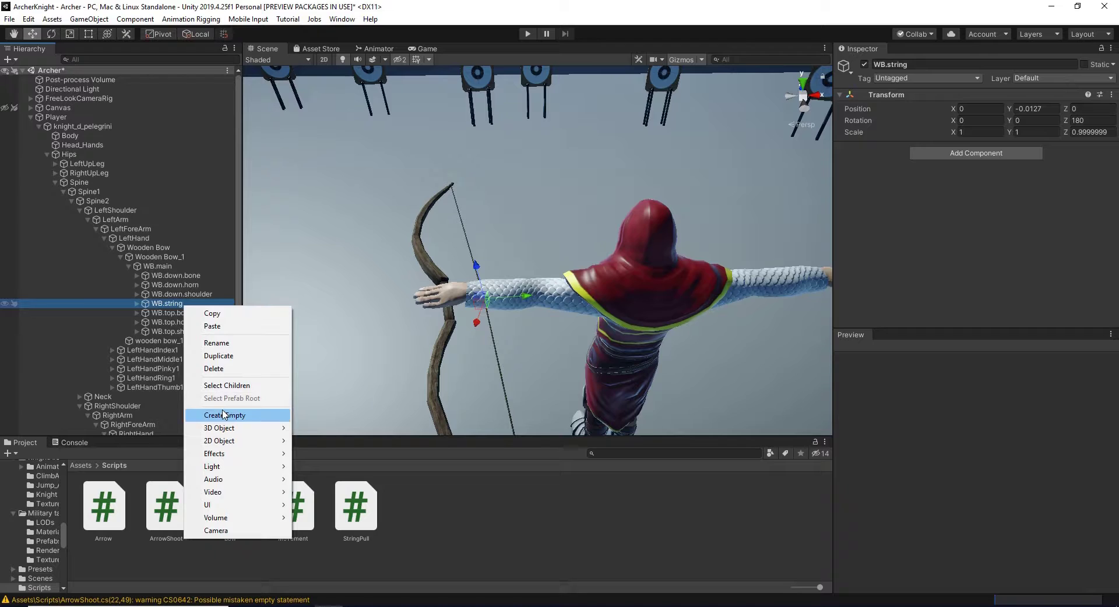
pyautogui.click(224, 415)
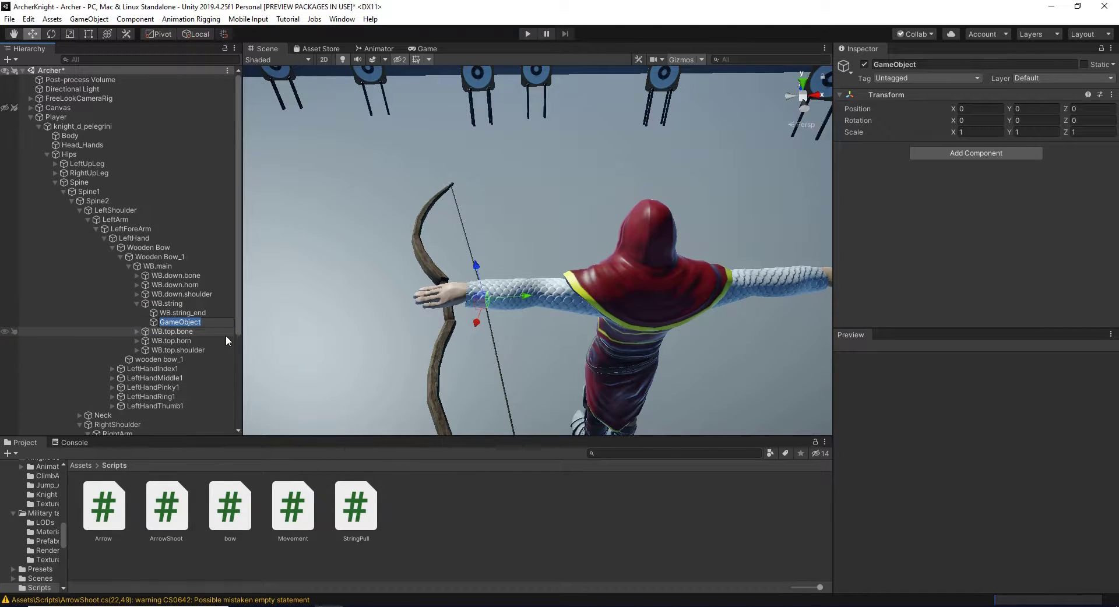
pyautogui.press('BackSpace')
pyautogui.write('Idle')
pyautogui.write('Pos')
pyautogui.press('Return')
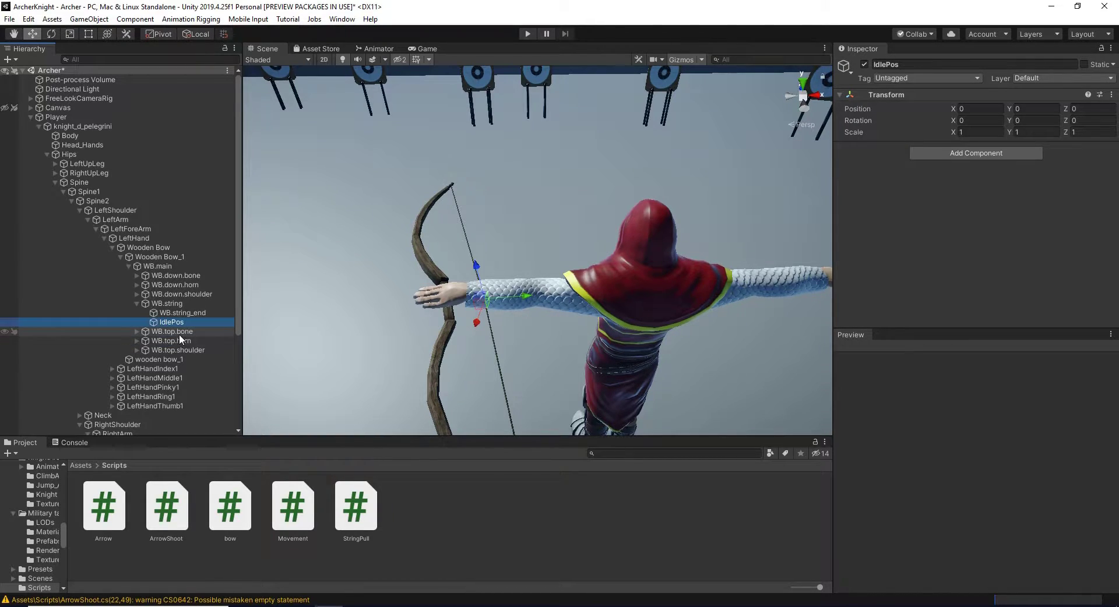
pyautogui.moveTo(180, 322); pyautogui.dragTo(177, 274)
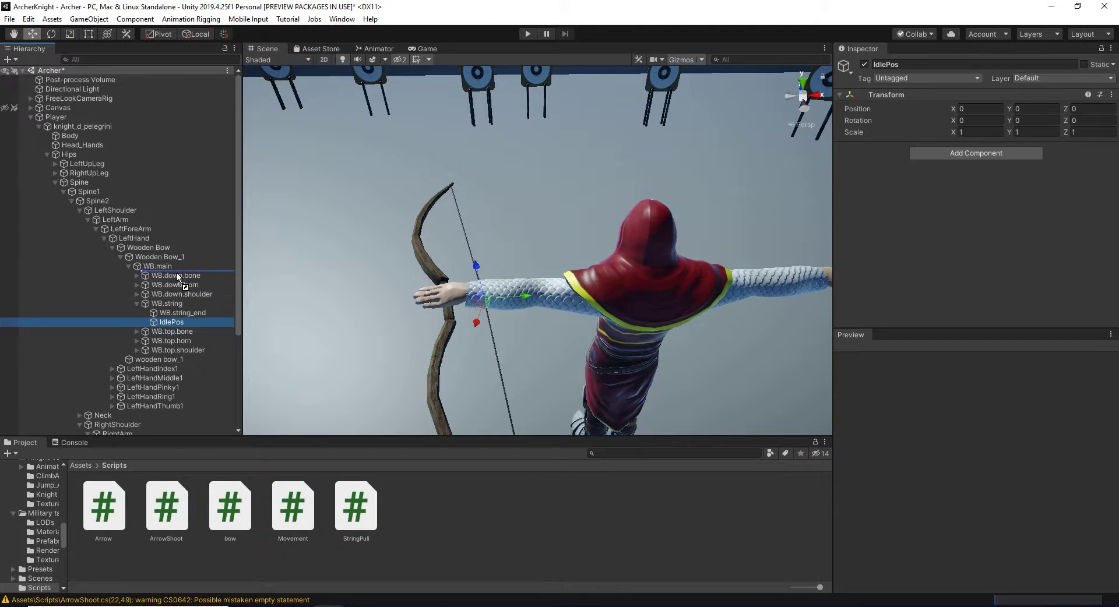
pyautogui.moveTo(177, 272); pyautogui.dragTo(178, 299)
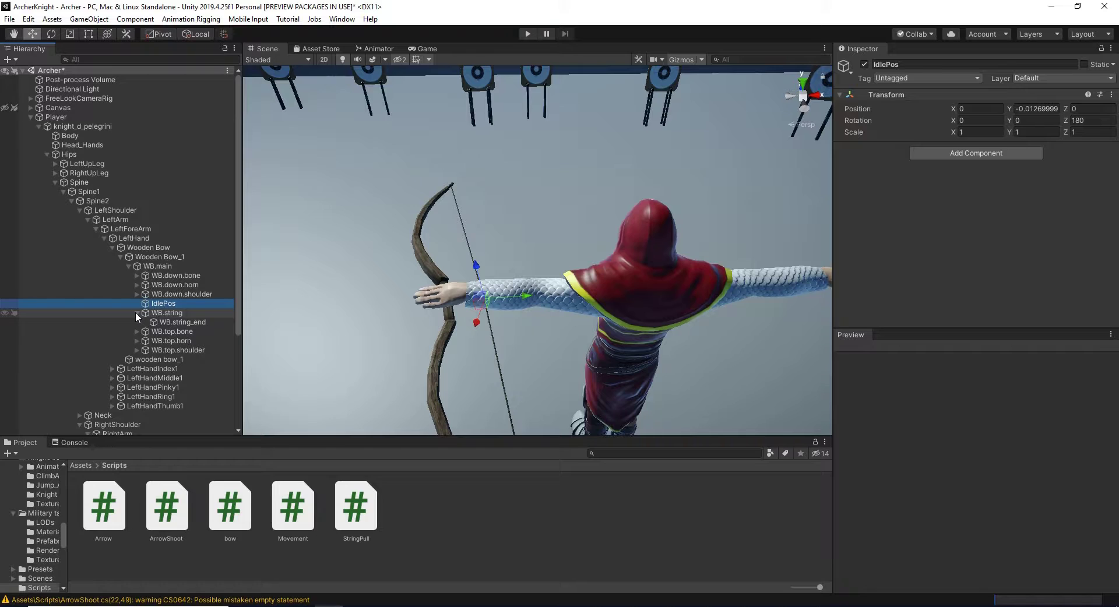
# Step: Check the WB.string and StringPullPos transforms, then open the StringPull script
pyautogui.click(137, 314)
pyautogui.click(165, 313)
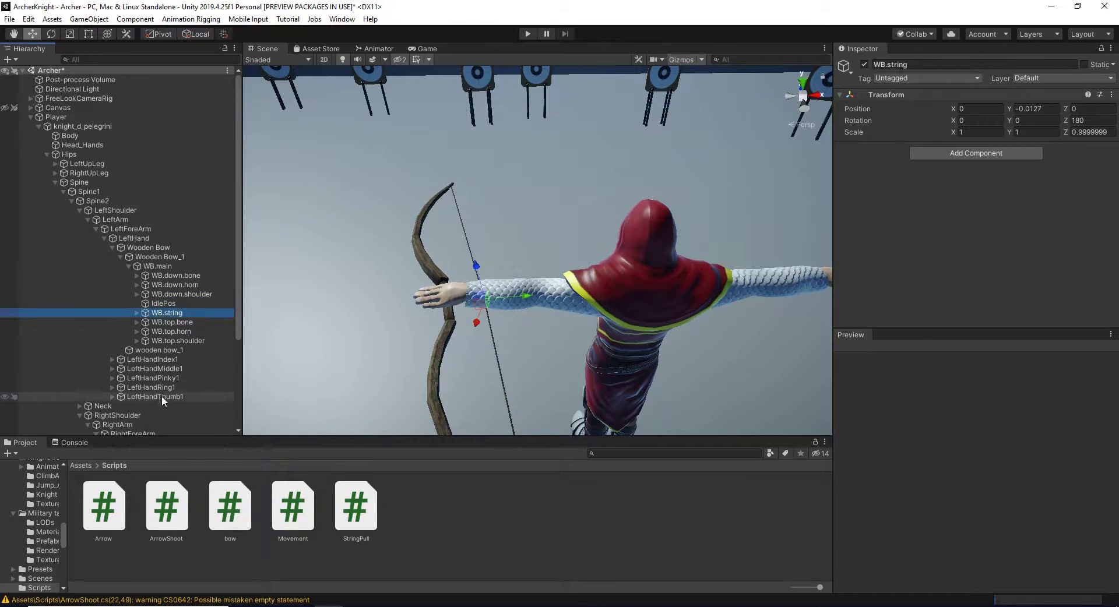
pyautogui.scroll(-2, 162, 395)
pyautogui.scroll(-1, 158, 391)
pyautogui.click(161, 348)
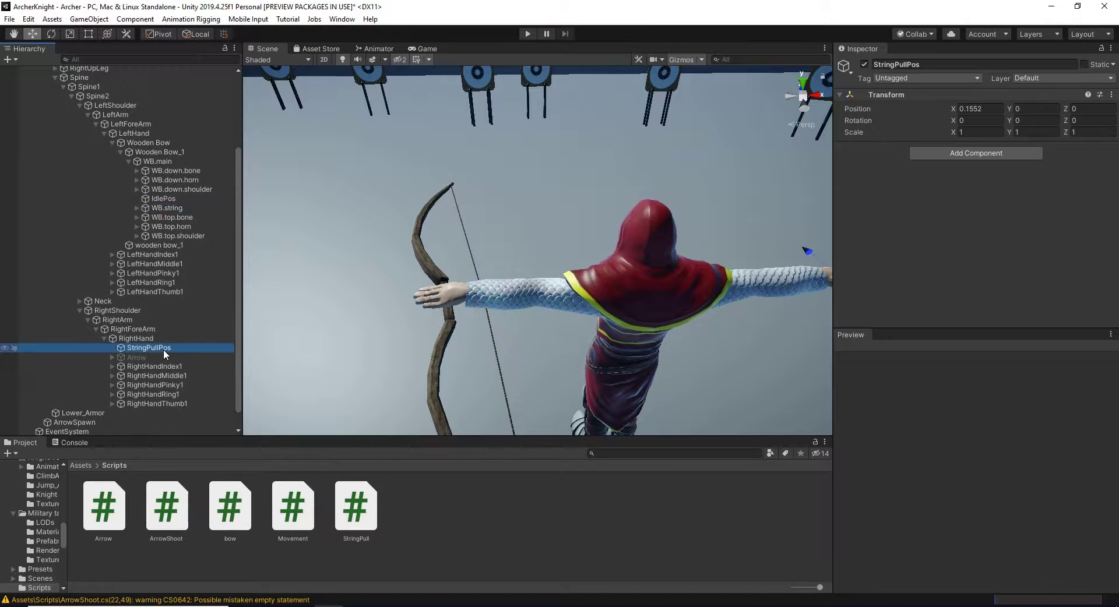
pyautogui.doubleClick(356, 506)
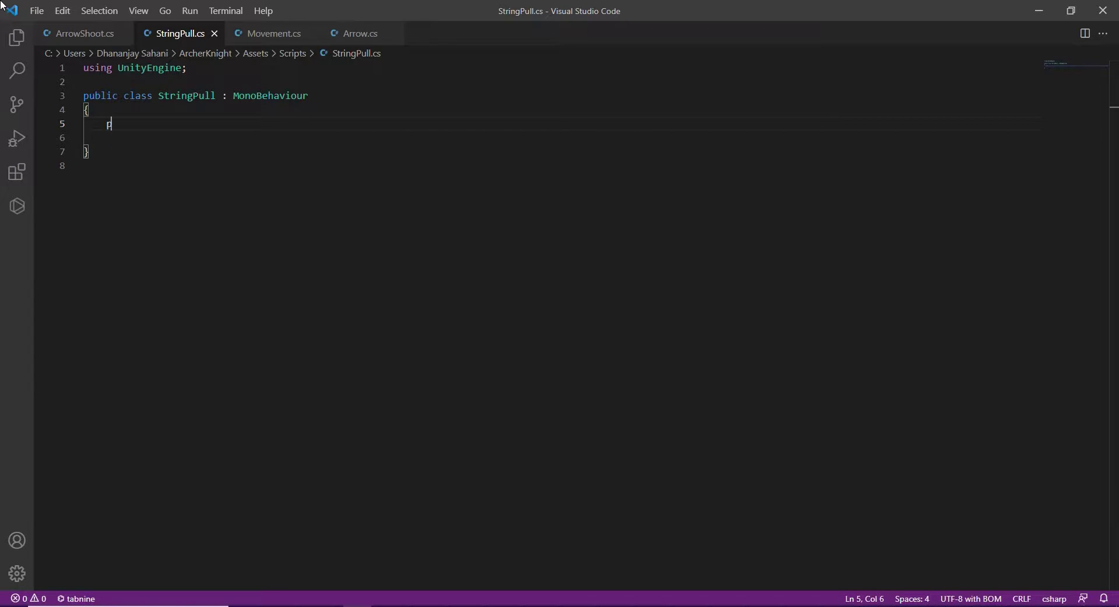
# Step: Declare public fields GameObject BowString plus Transforms StringIdlePos and StringPullPos
pyautogui.write('ublic GameObject ')
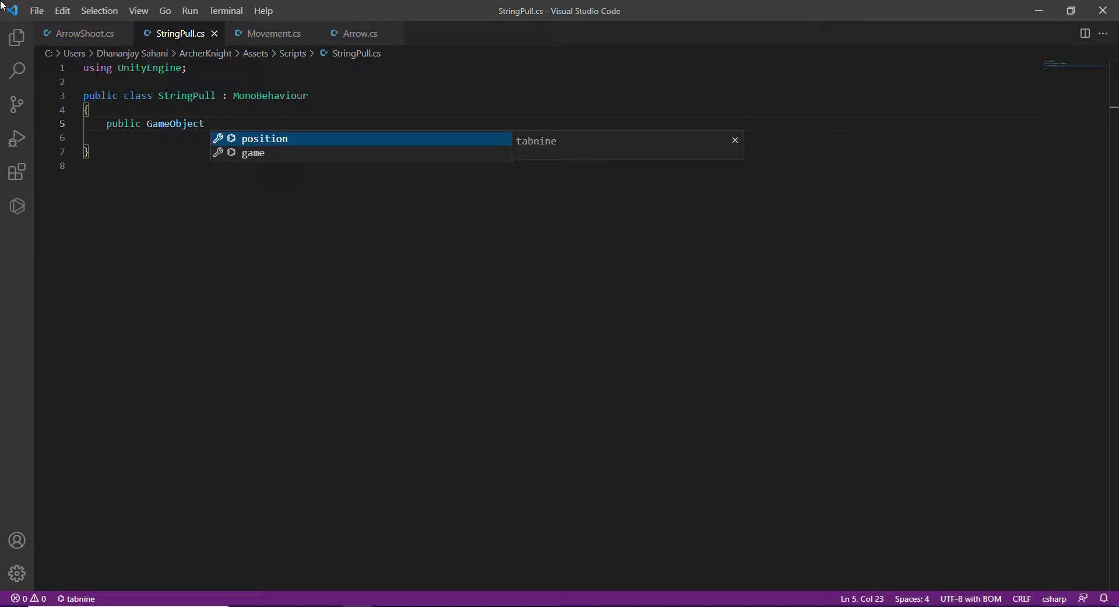
pyautogui.write('BowString;')
pyautogui.press('Return')
pyautogui.write('pu')
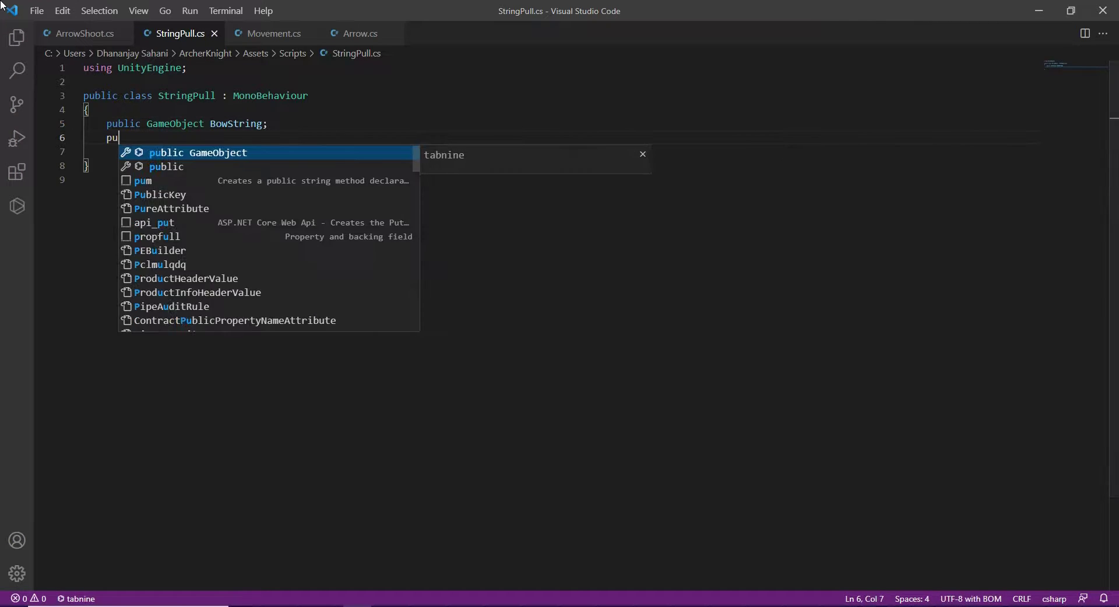
pyautogui.write('blic Transform Id')
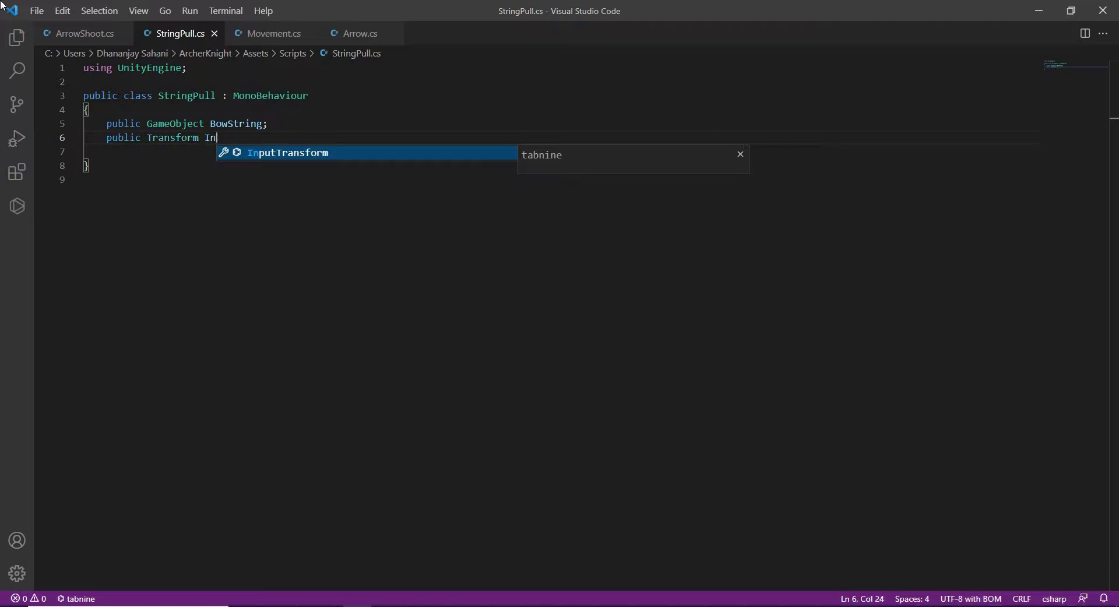
pyautogui.press('BackSpace')
pyautogui.write('String')
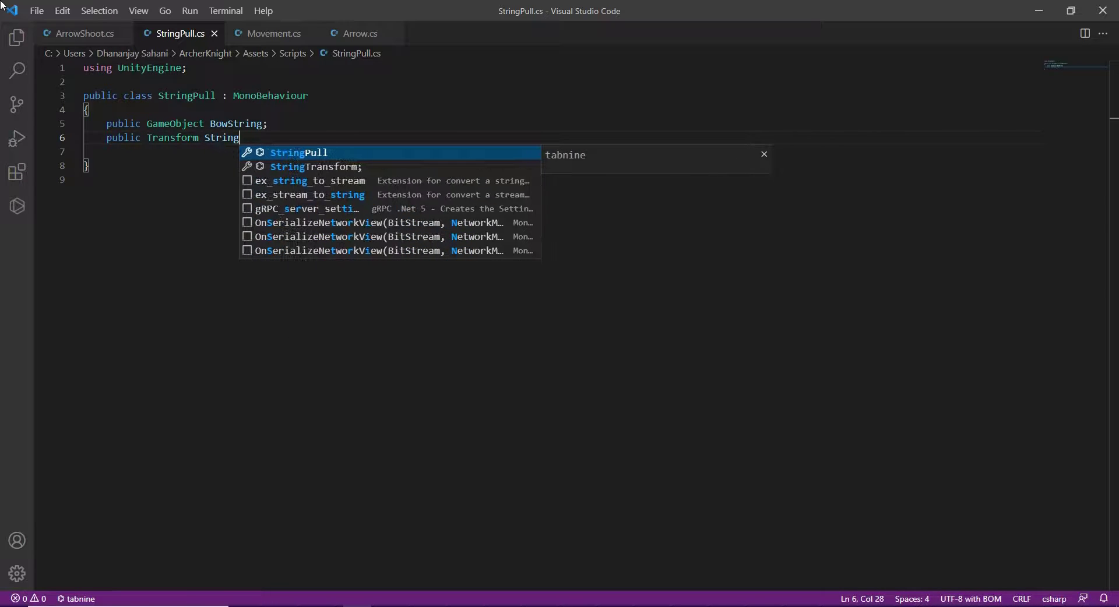
pyautogui.write('IdlePos;')
pyautogui.press('Return')
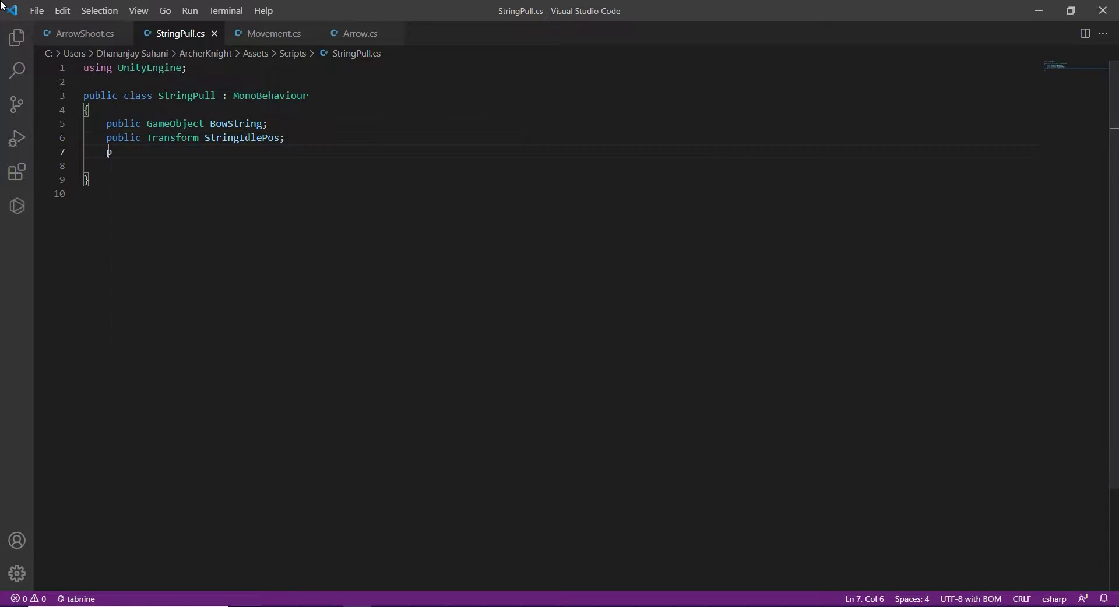
pyautogui.write('public Transform Strin')
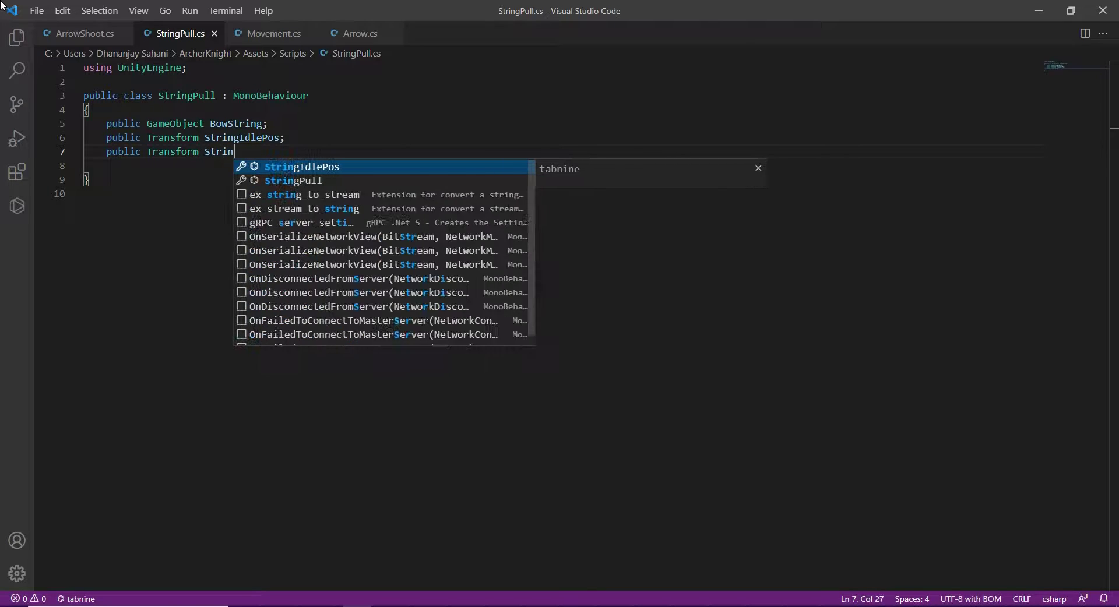
pyautogui.write('gPullPos;')
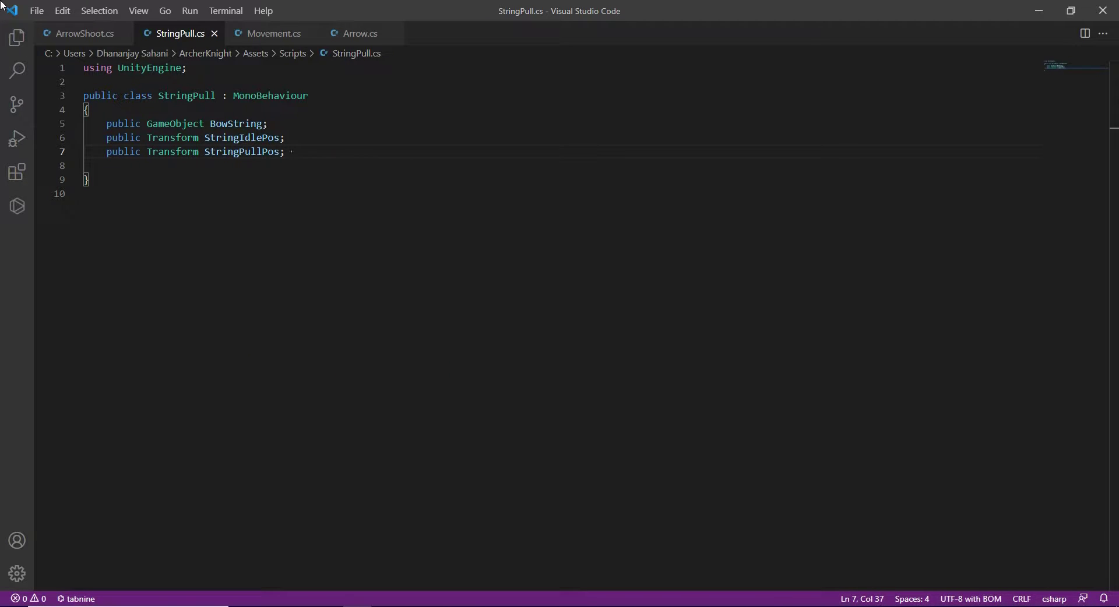
pyautogui.press('Return')
pyautogui.press('Return')
# Step: Write stringPull() moving BowString to StringPullPos's position and parenting it to StringPullPos
pyautogui.write('void ')
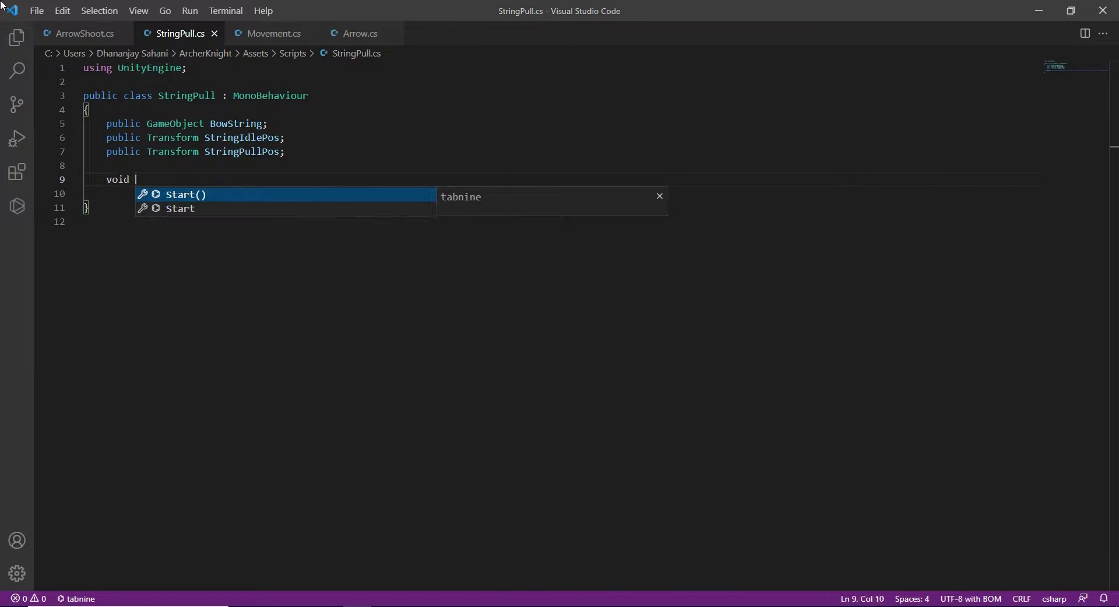
pyautogui.write('string')
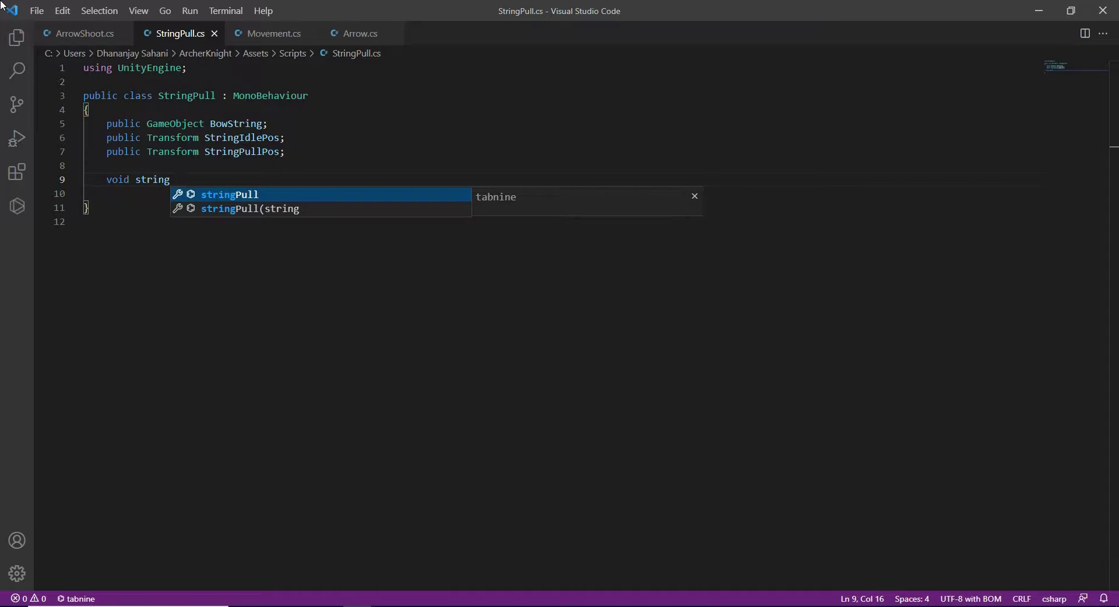
pyautogui.write('Pull;')
pyautogui.press('Return')
pyautogui.write('{')
pyautogui.press('Return')
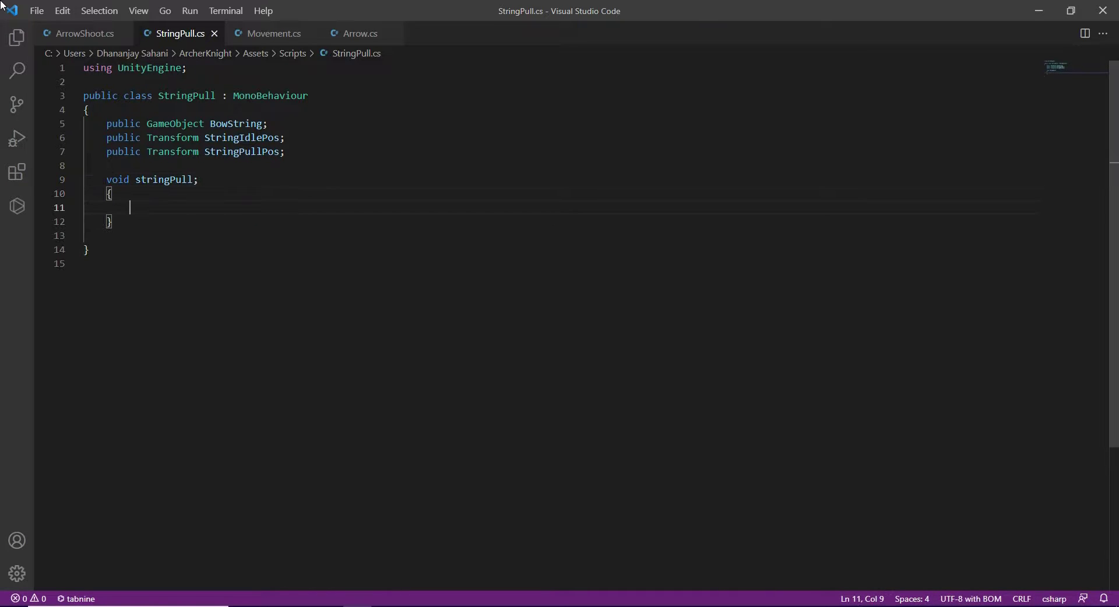
pyautogui.write('BowString.tra')
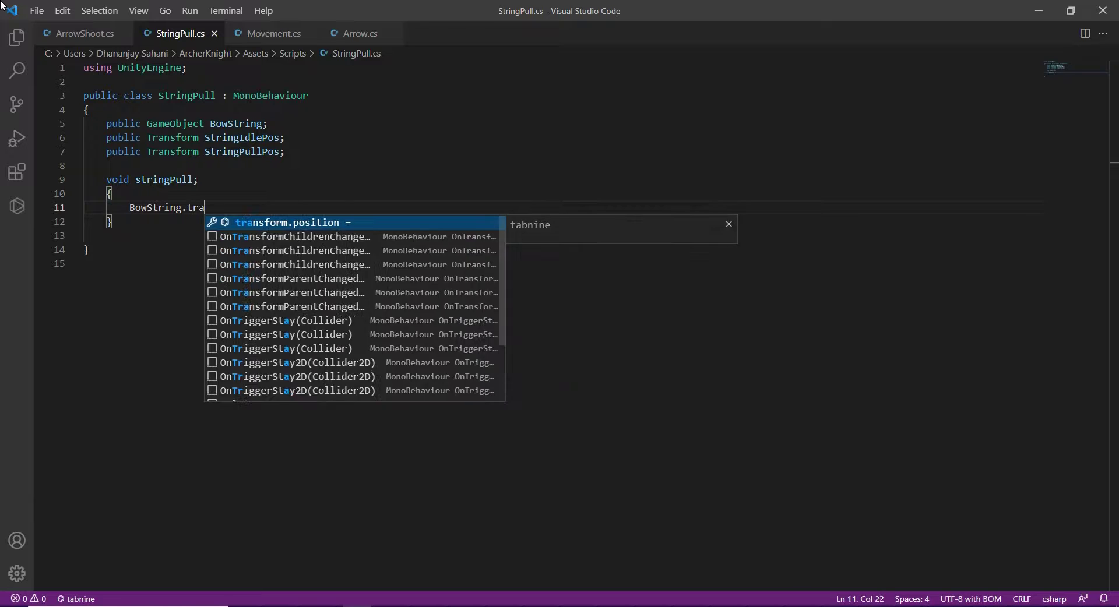
pyautogui.write('nsform')
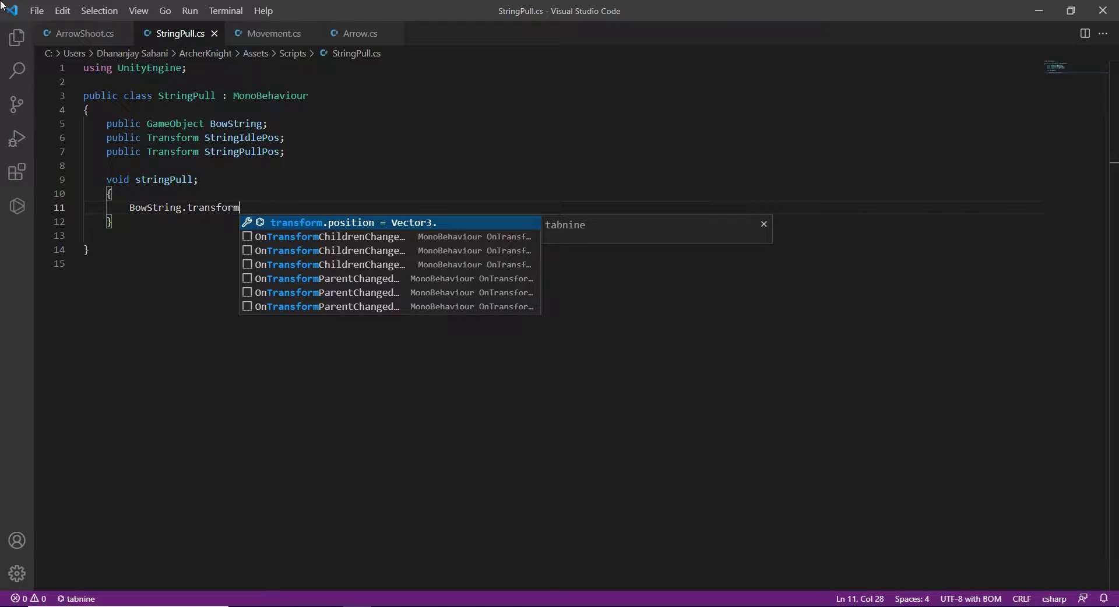
pyautogui.write('.position = ')
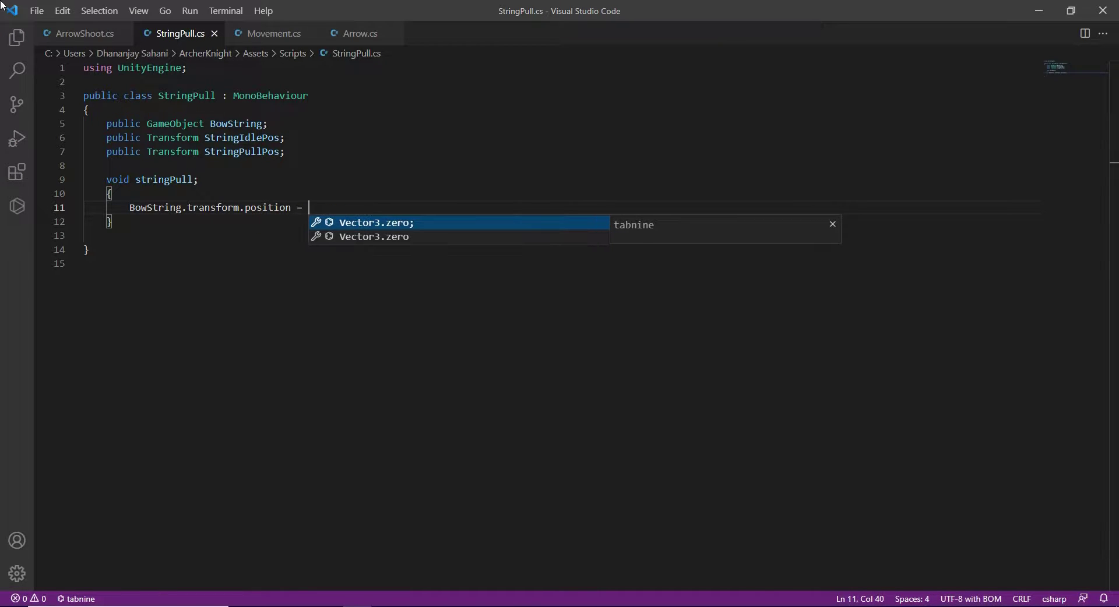
pyautogui.write('pullpo')
pyautogui.press('BackSpace')
pyautogui.press('BackSpace')
pyautogui.press('BackSpace')
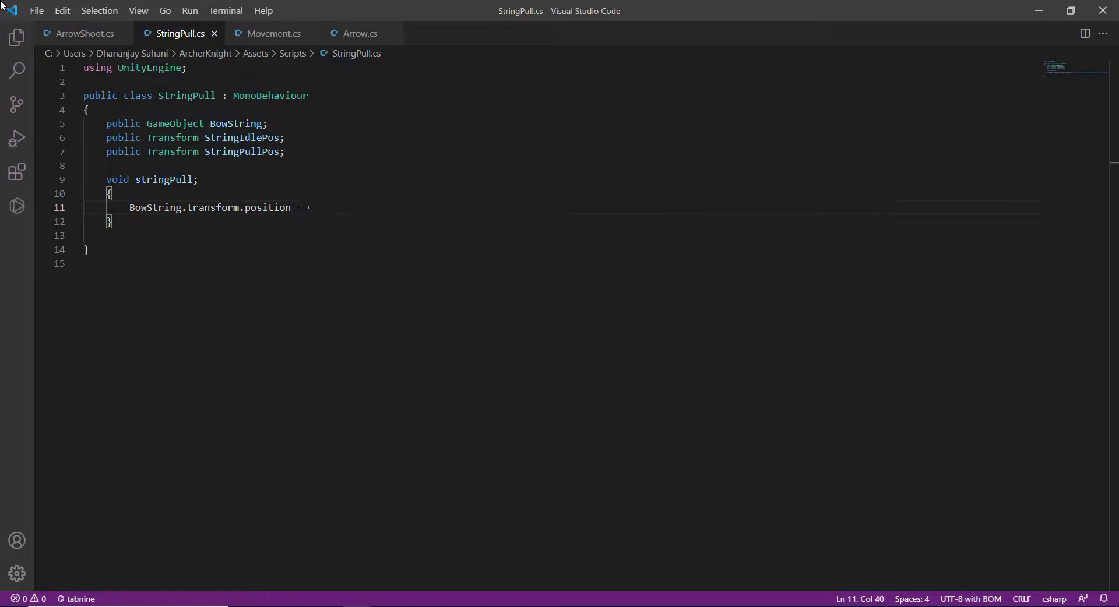
pyautogui.write('S')
pyautogui.press('Tab')
pyautogui.write('.position;')
pyautogui.press('Return')
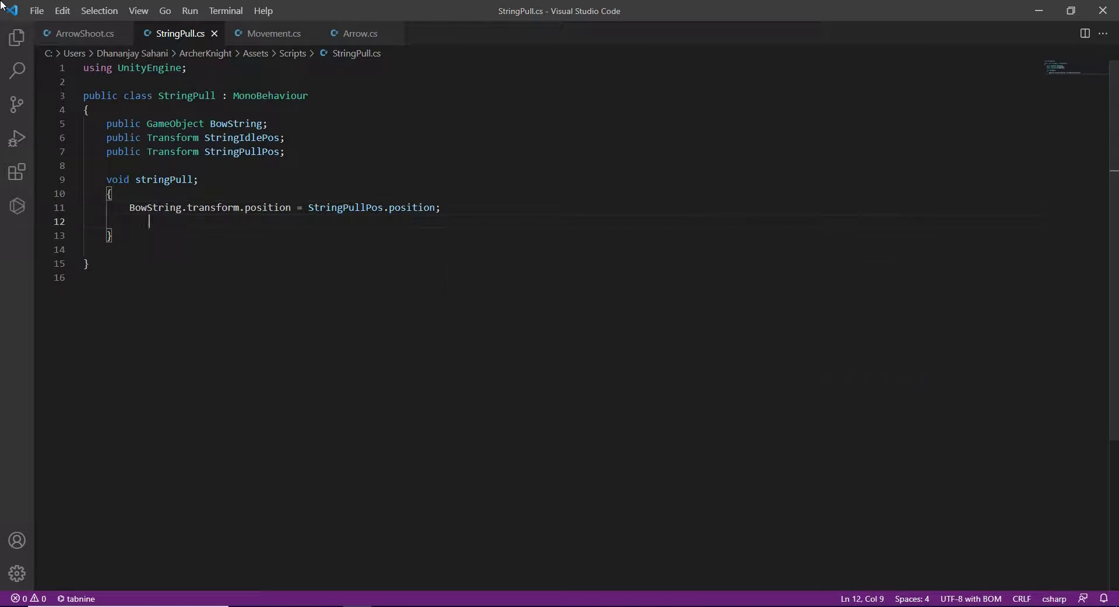
pyautogui.click(198, 180)
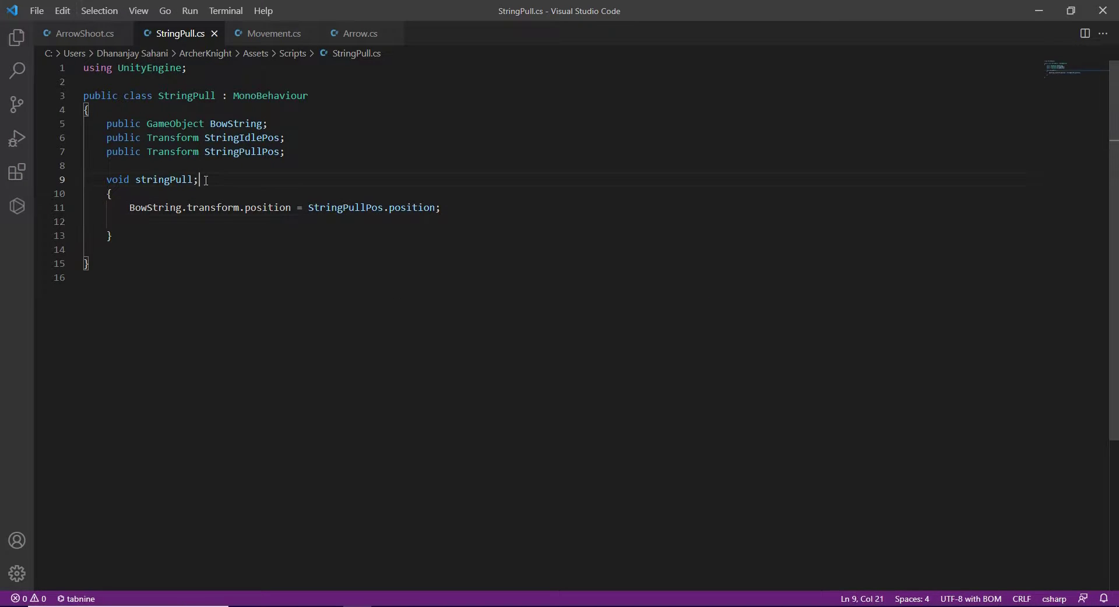
pyautogui.press('BackSpace')
pyautogui.write('()')
pyautogui.click(337, 218)
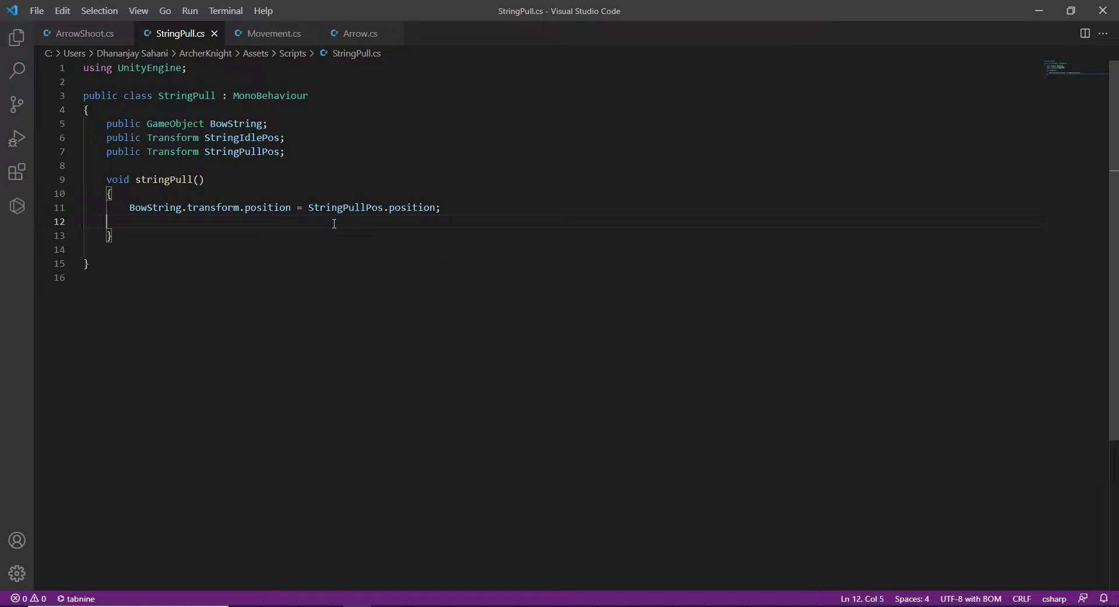
pyautogui.write('Bo')
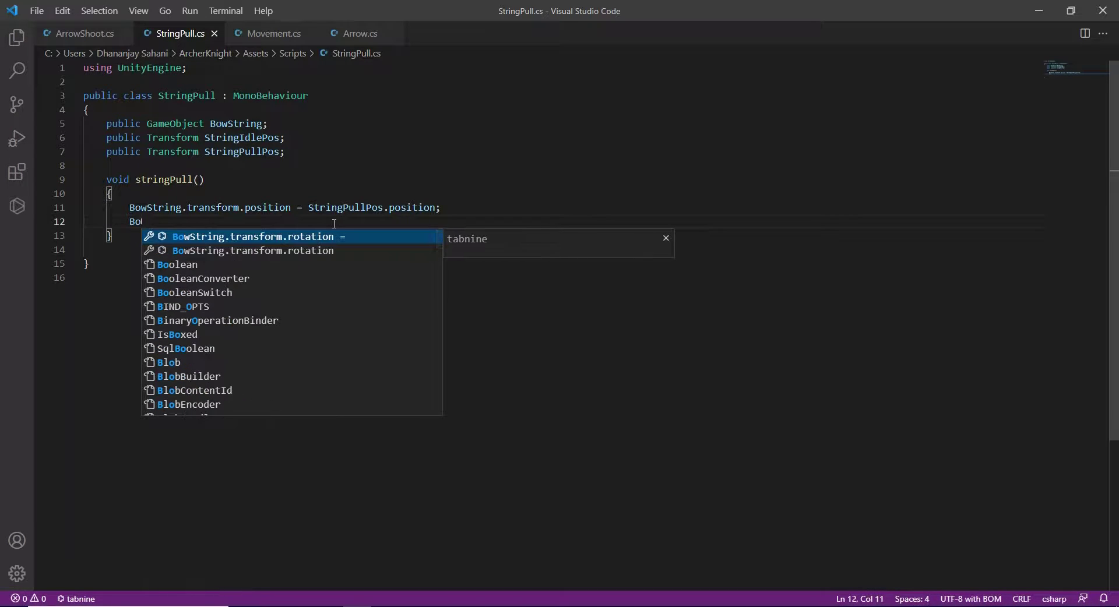
pyautogui.write('wString.')
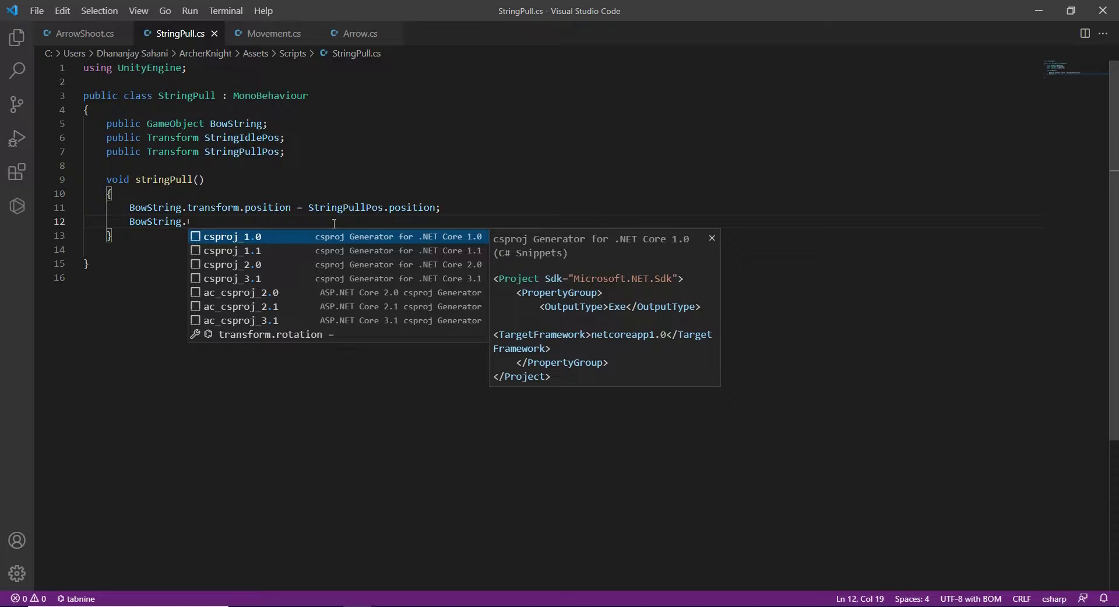
pyautogui.write('tran')
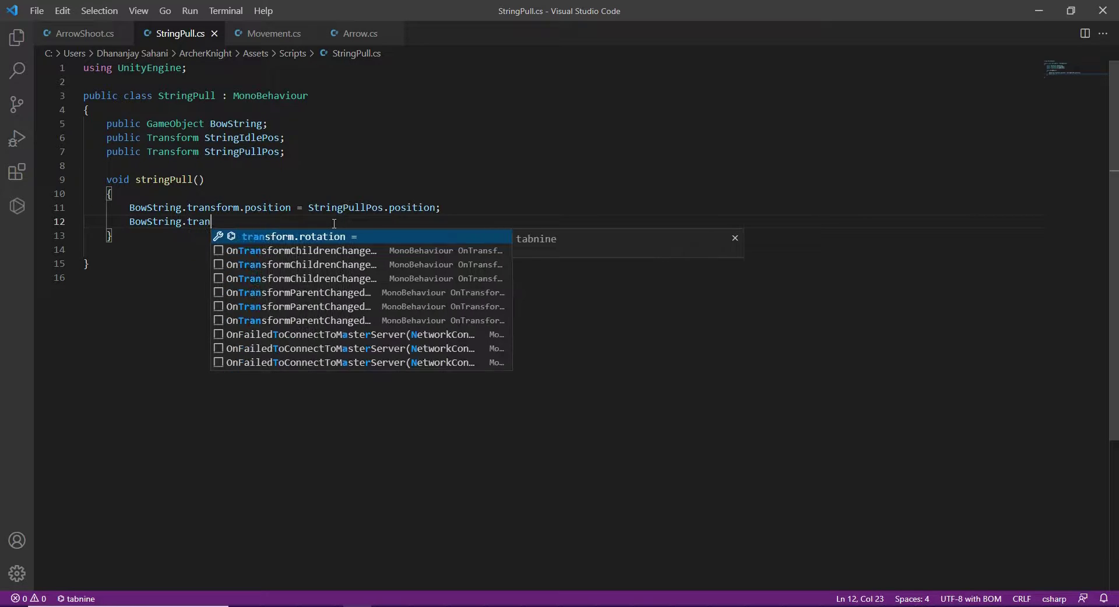
pyautogui.write('sform.Set')
pyautogui.press('Tab')
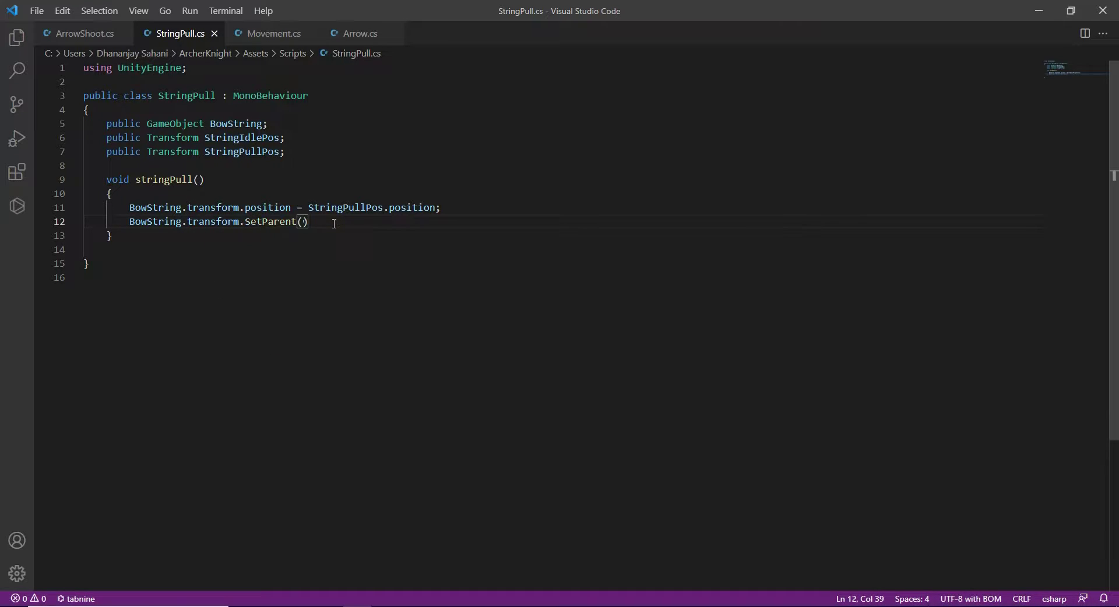
pyautogui.write('S')
pyautogui.press('Tab')
pyautogui.press('End')
pyautogui.write(';')
pyautogui.press('Down')
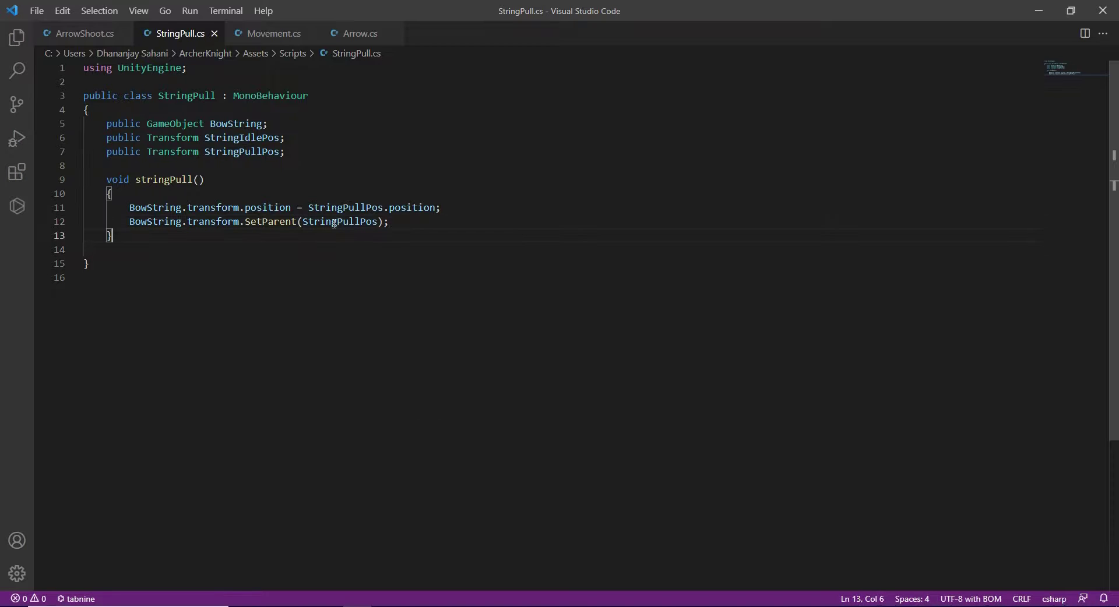
pyautogui.press('End')
# Step: Write stringNotPull() returning BowString to StringIdlePos's position and reparenting it there
pyautogui.press('Return')
pyautogui.press('Return')
pyautogui.write('void st')
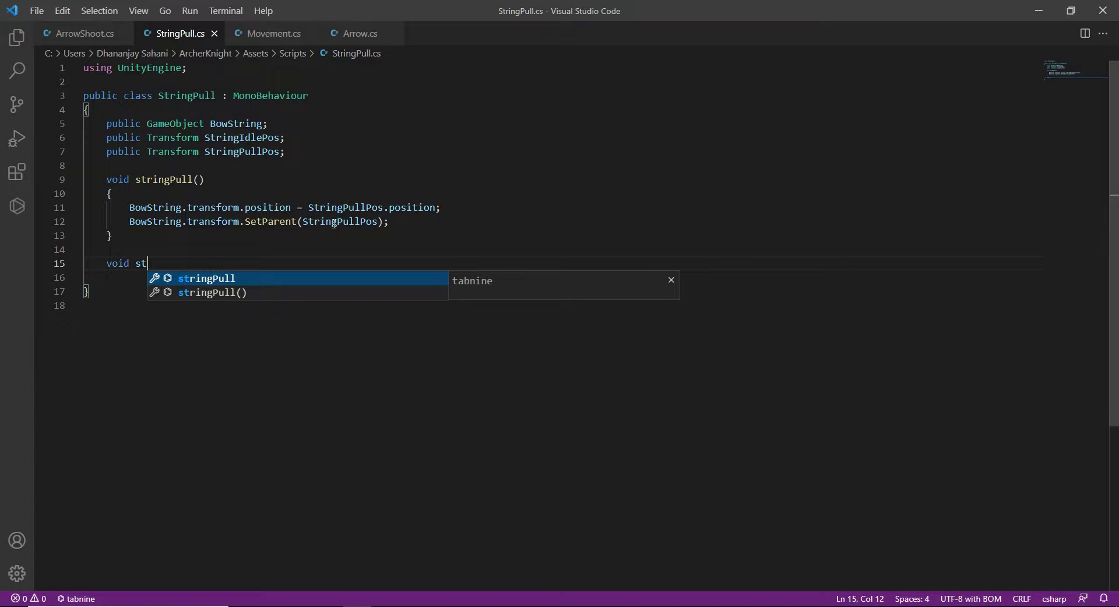
pyautogui.write('ringNotOu')
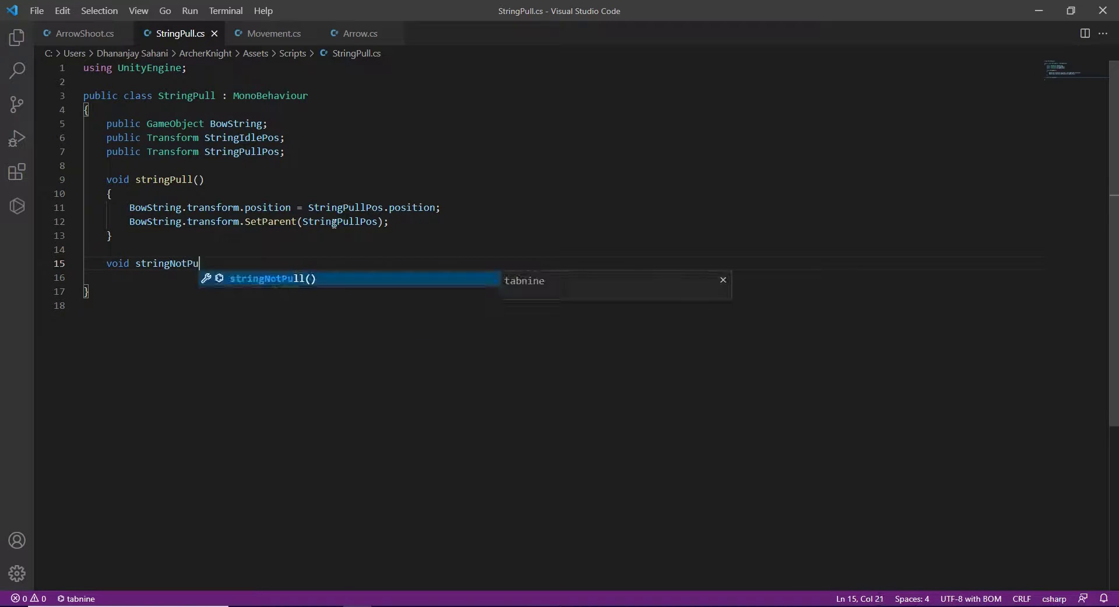
pyautogui.write('l')
pyautogui.press('Tab')
pyautogui.press('Return')
pyautogui.write('{')
pyautogui.press('Return')
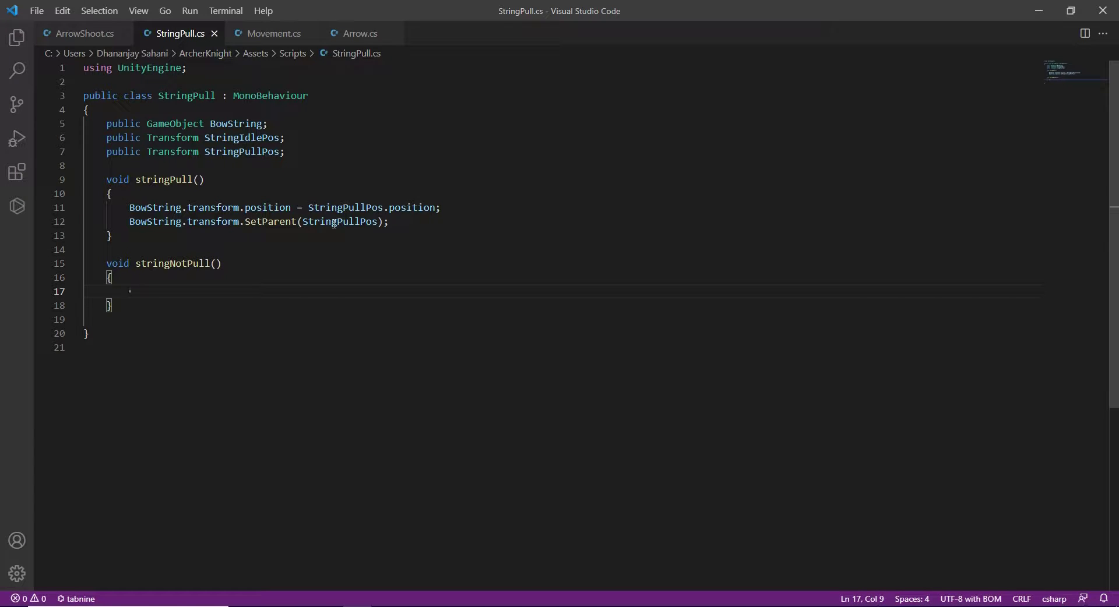
pyautogui.write('Bo')
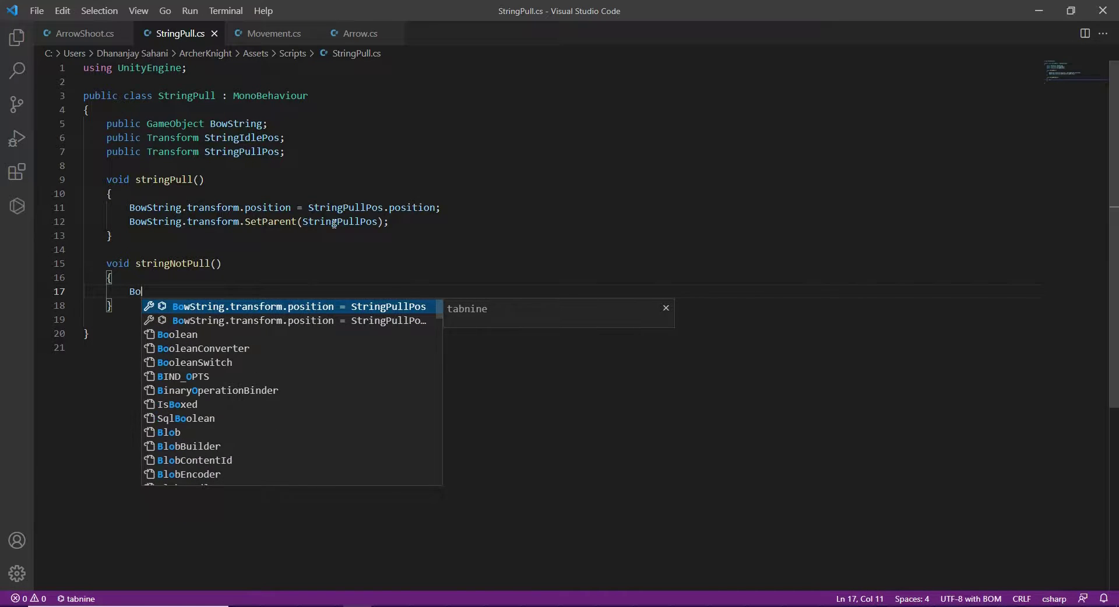
pyautogui.press('Tab')
pyautogui.write('St')
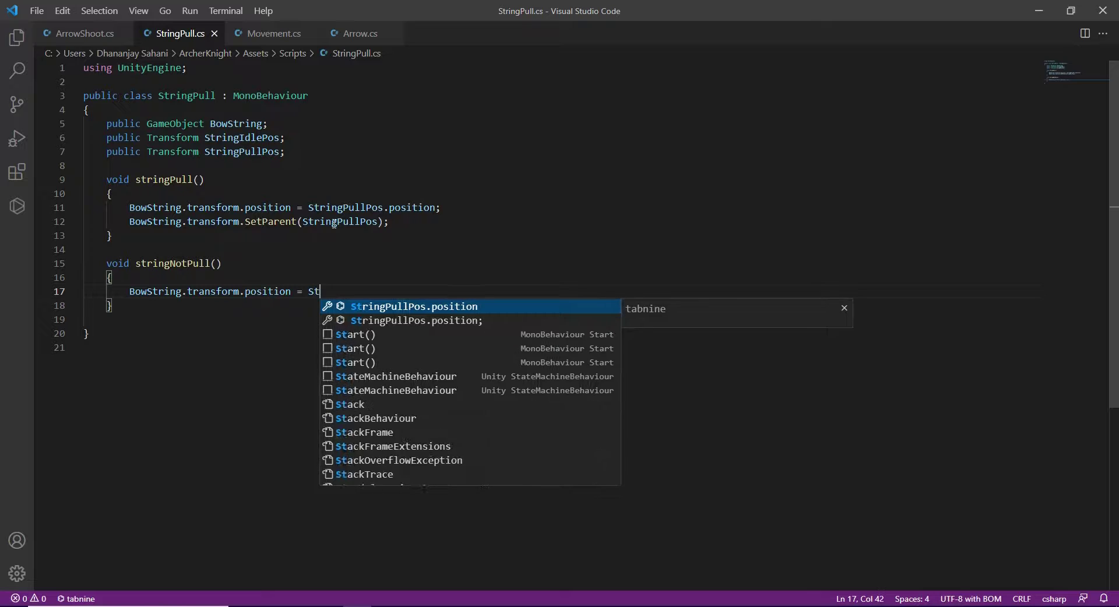
pyautogui.write('ri gIdlePo')
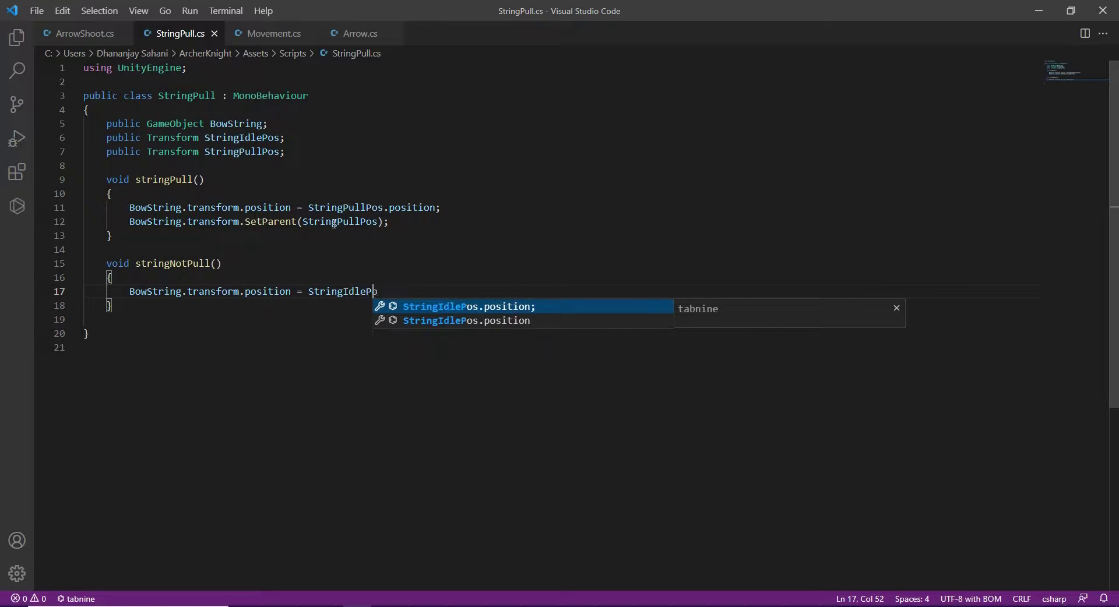
pyautogui.press('Tab')
pyautogui.press('Return')
pyautogui.write('Bo')
pyautogui.press('Tab')
pyautogui.write('I')
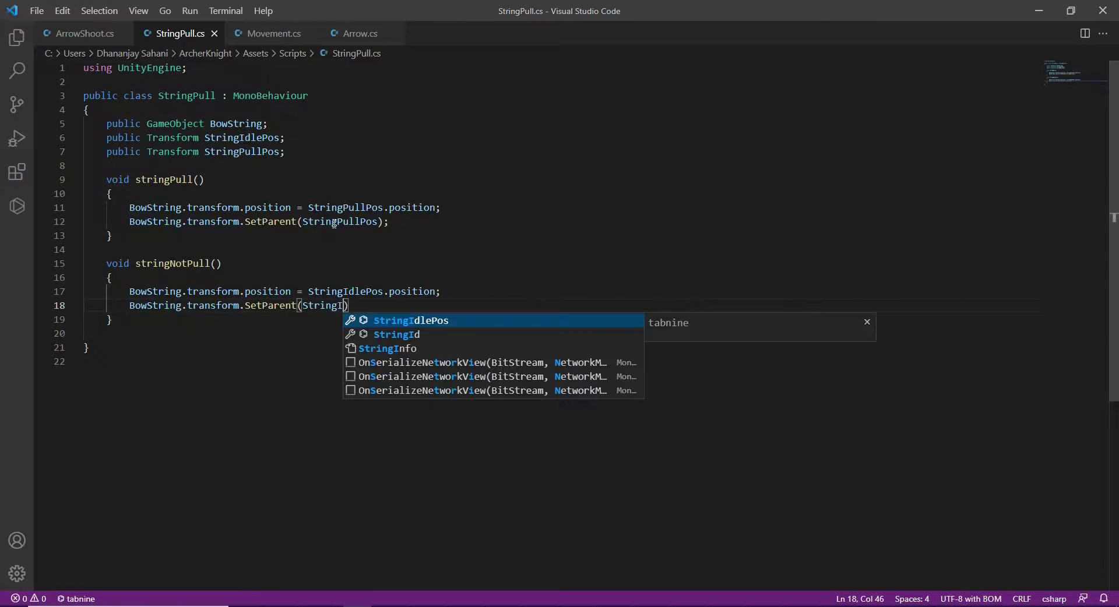
pyautogui.press('Tab')
pyautogui.write(');')
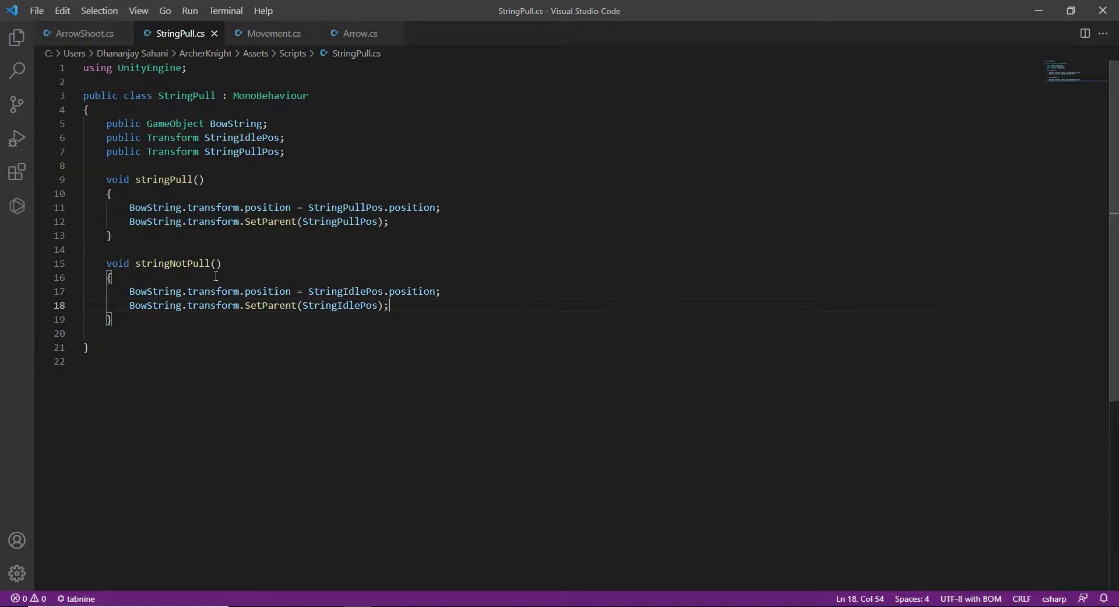
pyautogui.moveTo(389, 221); pyautogui.dragTo(130, 207)
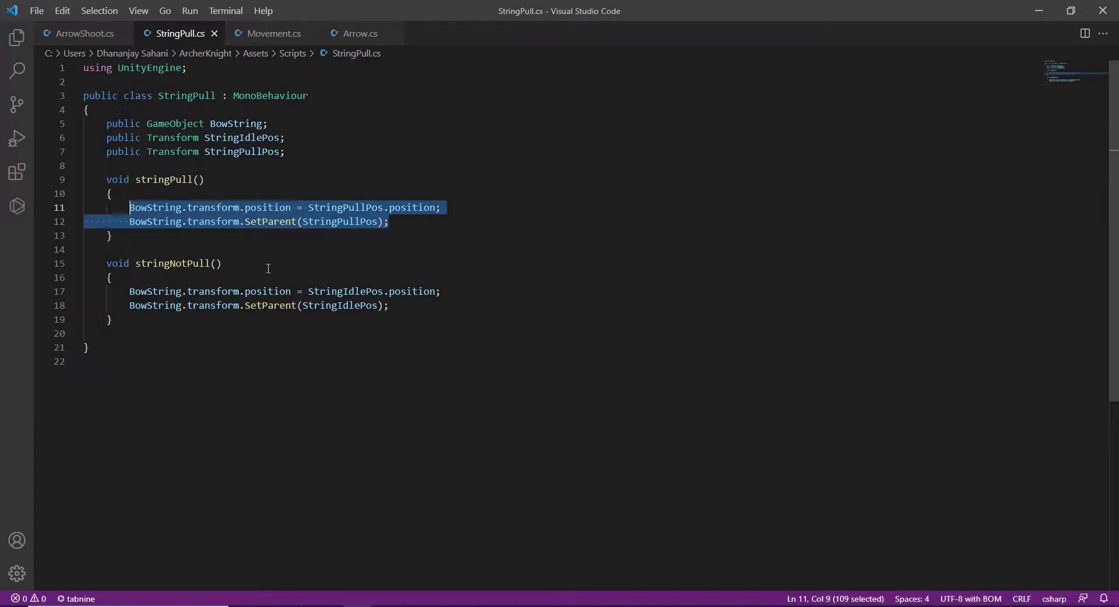
pyautogui.moveTo(389, 306); pyautogui.dragTo(308, 292)
pyautogui.doubleClick(356, 305)
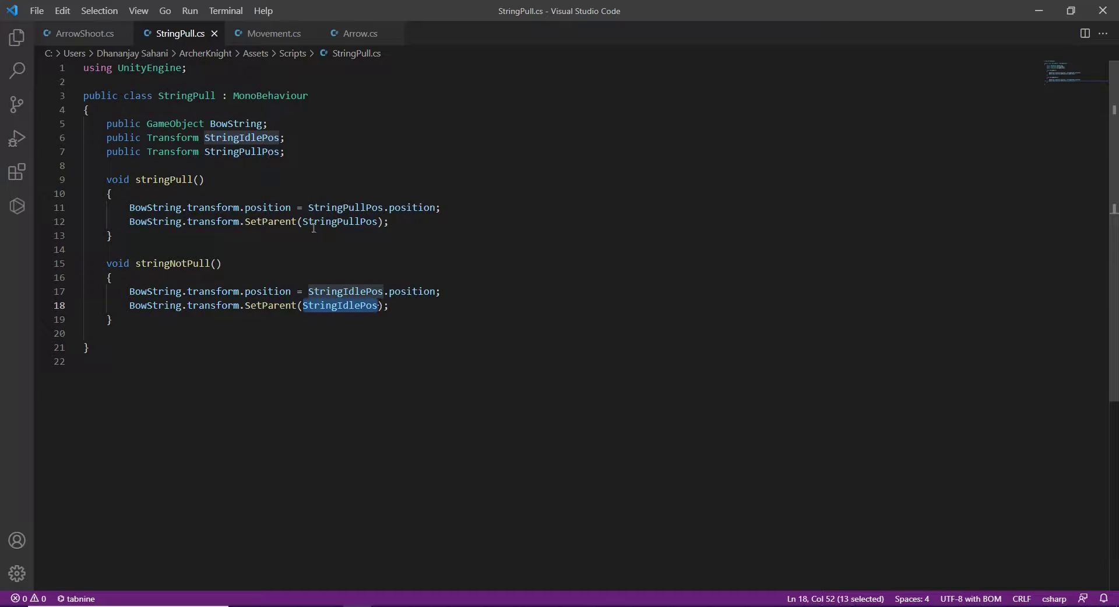
# Step: Back in Unity, clear the console and add the StringPull script to the Player
pyautogui.click(1039, 6)
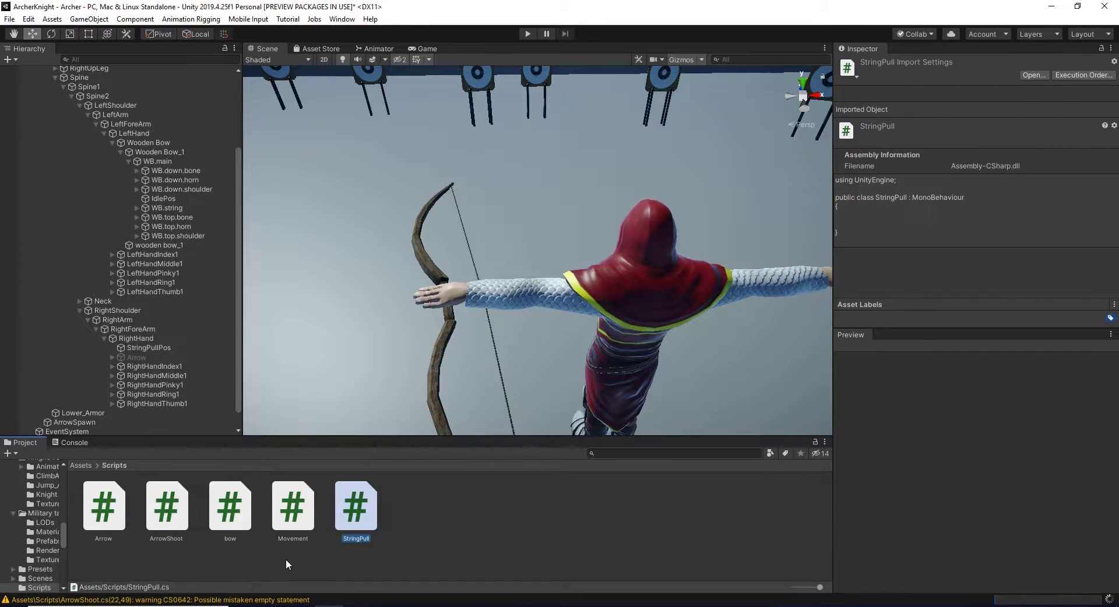
pyautogui.click(225, 599)
pyautogui.click(12, 453)
pyautogui.click(22, 442)
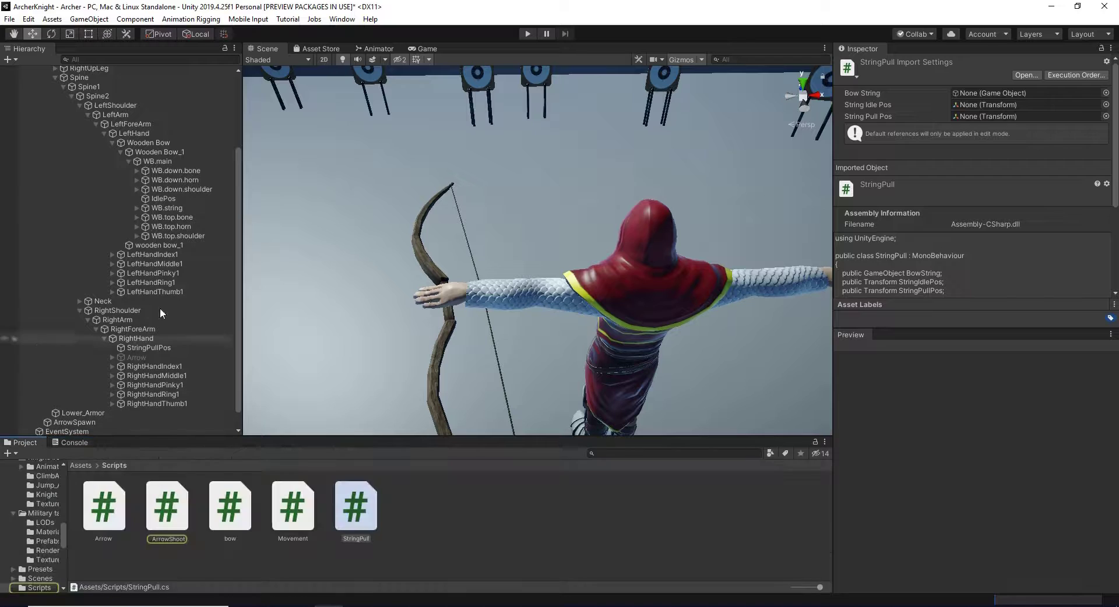
pyautogui.scroll(3, 71, 148)
pyautogui.click(68, 117)
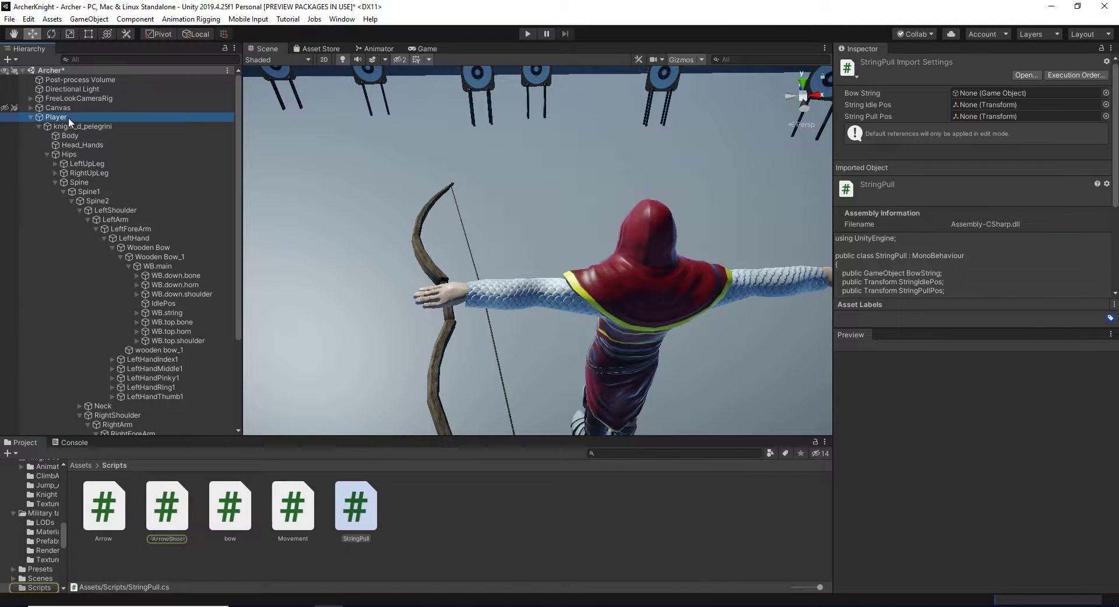
pyautogui.scroll(-3, 1038, 185)
pyautogui.scroll(-2, 1037, 184)
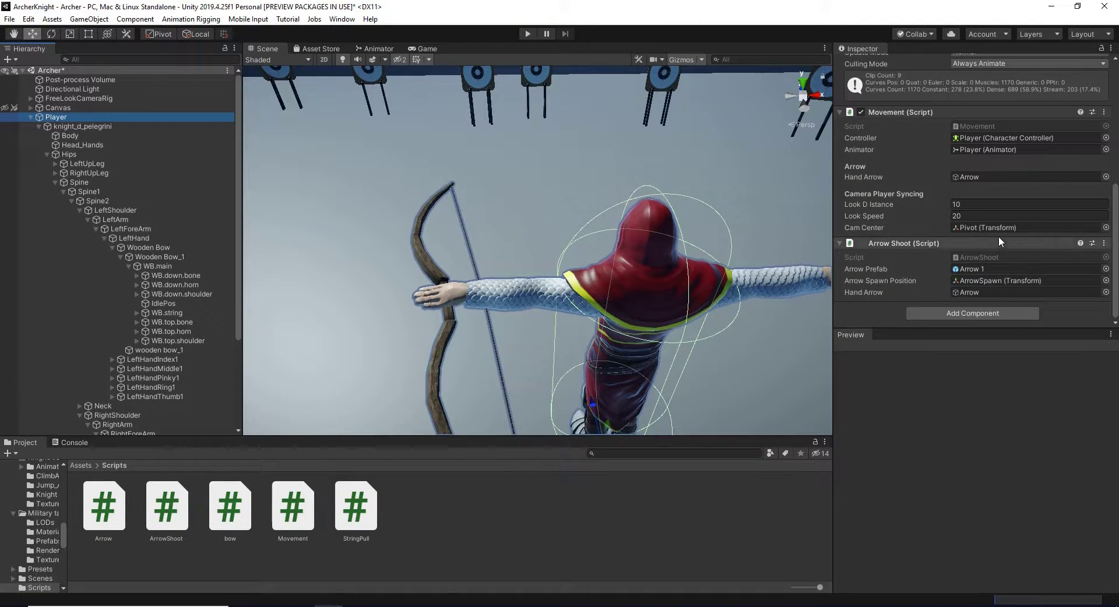
pyautogui.scroll(5, 999, 236)
pyautogui.scroll(-2, 999, 236)
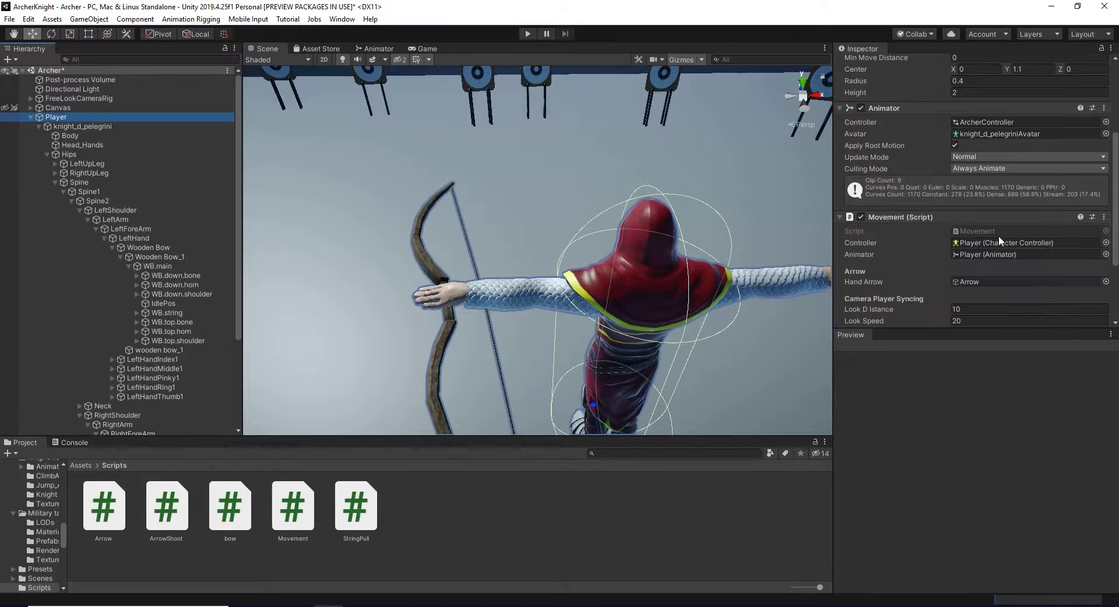
pyautogui.scroll(-2, 999, 236)
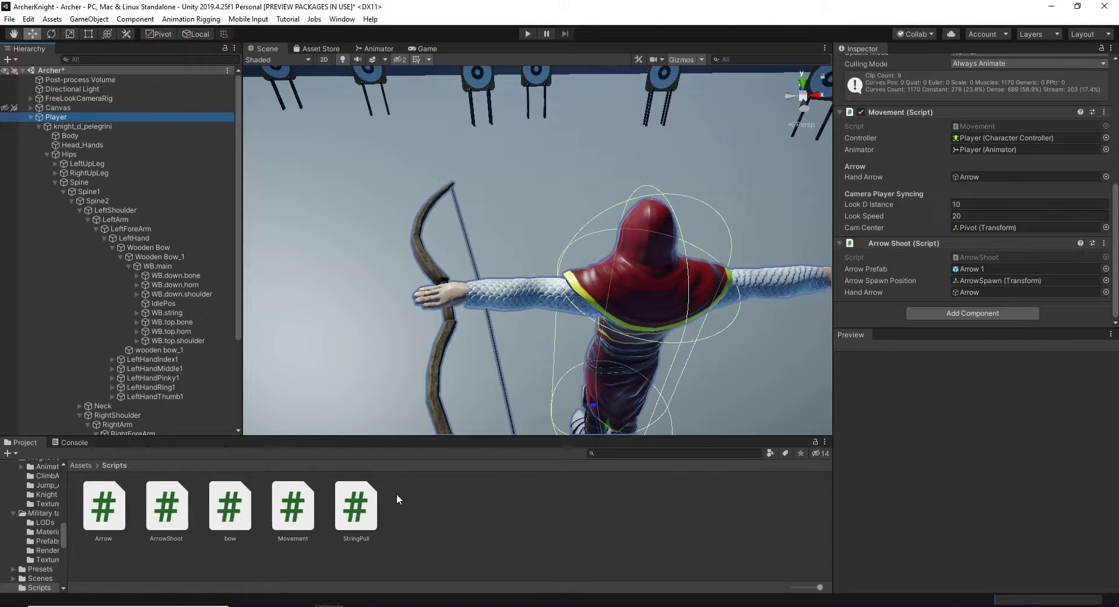
pyautogui.moveTo(356, 513)
pyautogui.mouseDown()
pyautogui.moveTo(359, 492)
pyautogui.moveTo(96, 117)
pyautogui.mouseUp()
# Step: Assign WB.string, IdlePos and StringPullPos to Bow String, String Idle Pos and String Pull Pos
pyautogui.scroll(-2, 960, 268)
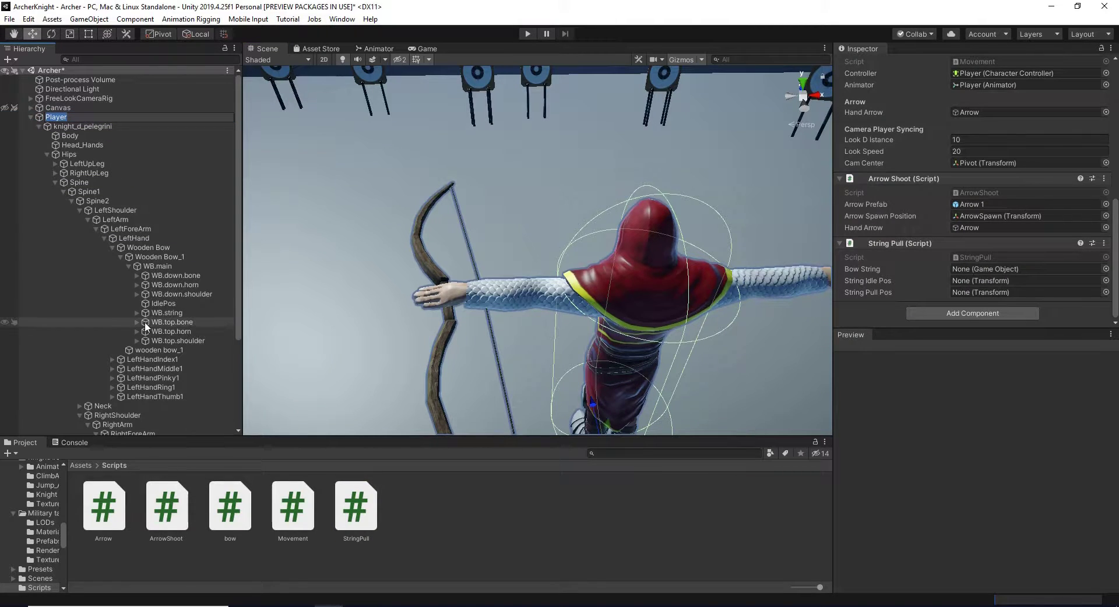
pyautogui.moveTo(167, 314); pyautogui.dragTo(969, 270)
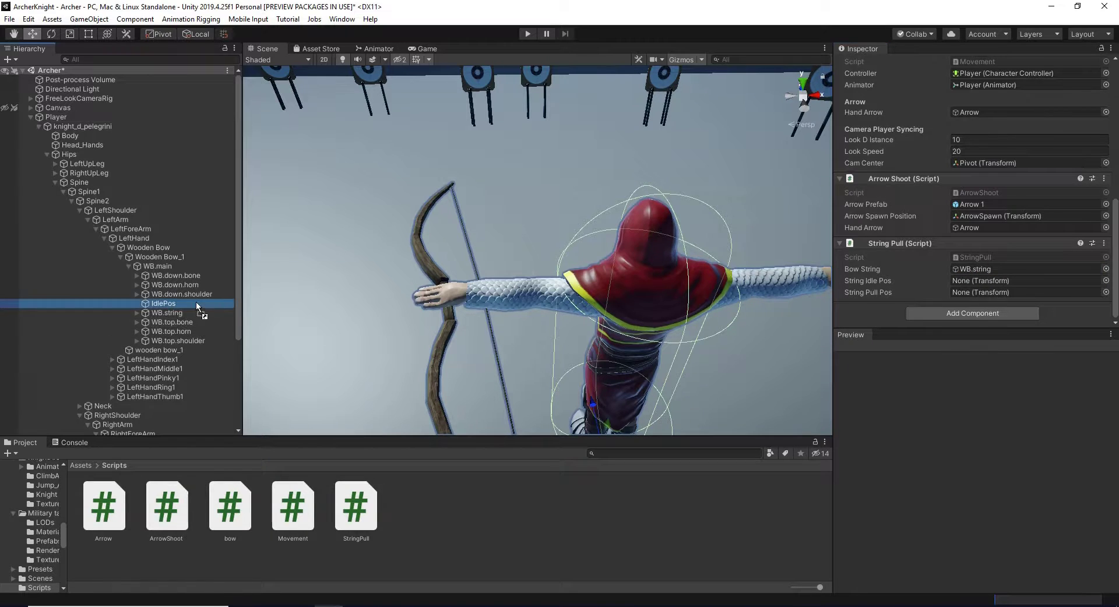
pyautogui.moveTo(196, 302); pyautogui.dragTo(977, 285)
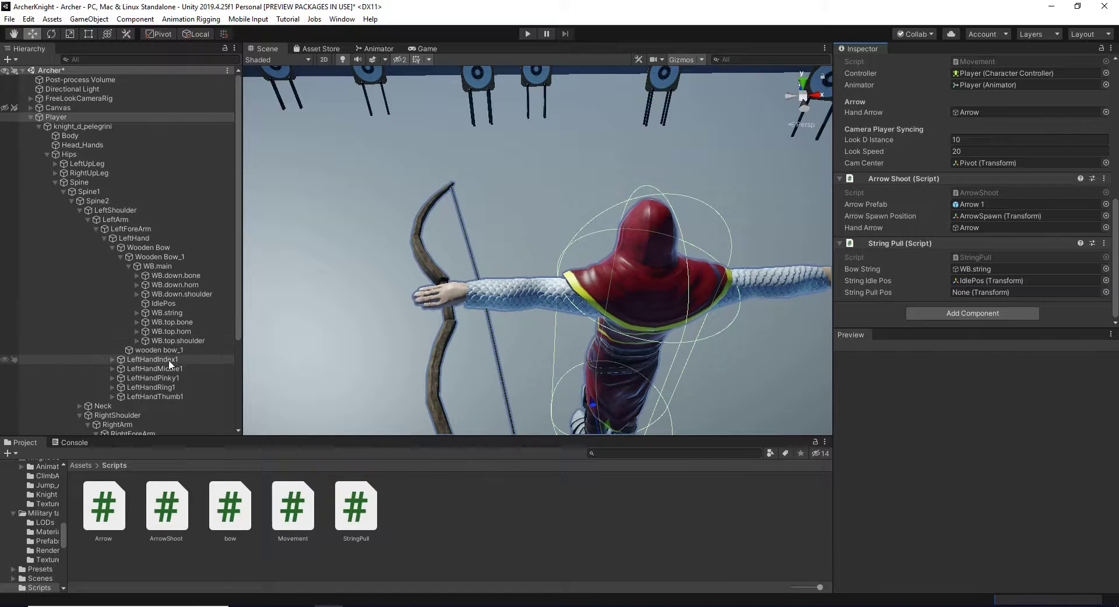
pyautogui.scroll(-2, 149, 383)
pyautogui.scroll(-1, 148, 383)
pyautogui.moveTo(146, 348); pyautogui.dragTo(998, 294)
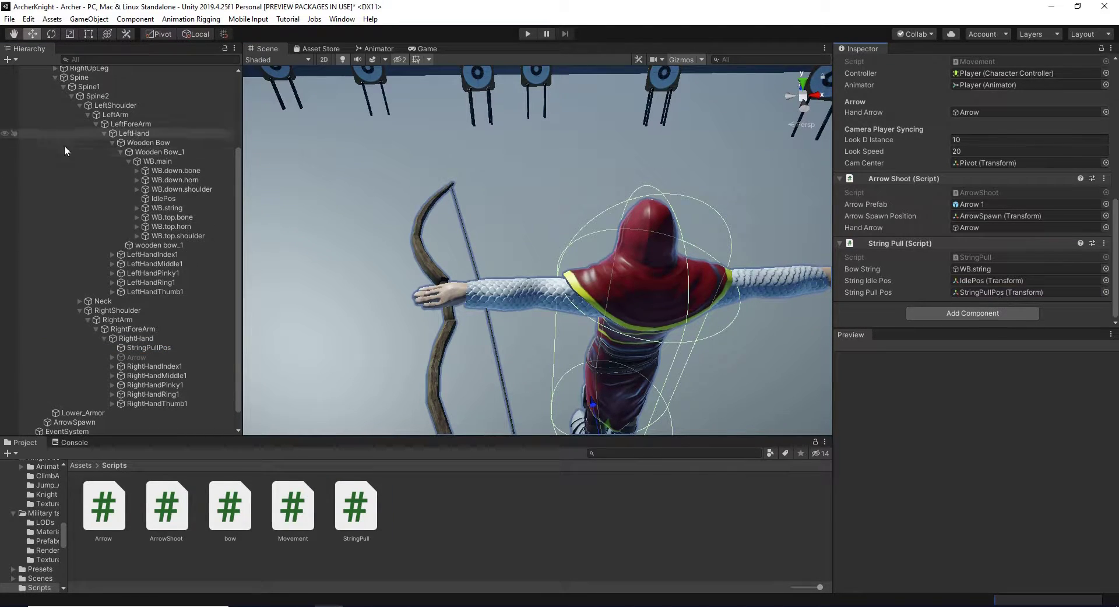
pyautogui.scroll(3, 56, 144)
pyautogui.click(30, 117)
# Step: Open the Draw_Arrow clip settings and scrub its preview to around frame 20
pyautogui.click(114, 222)
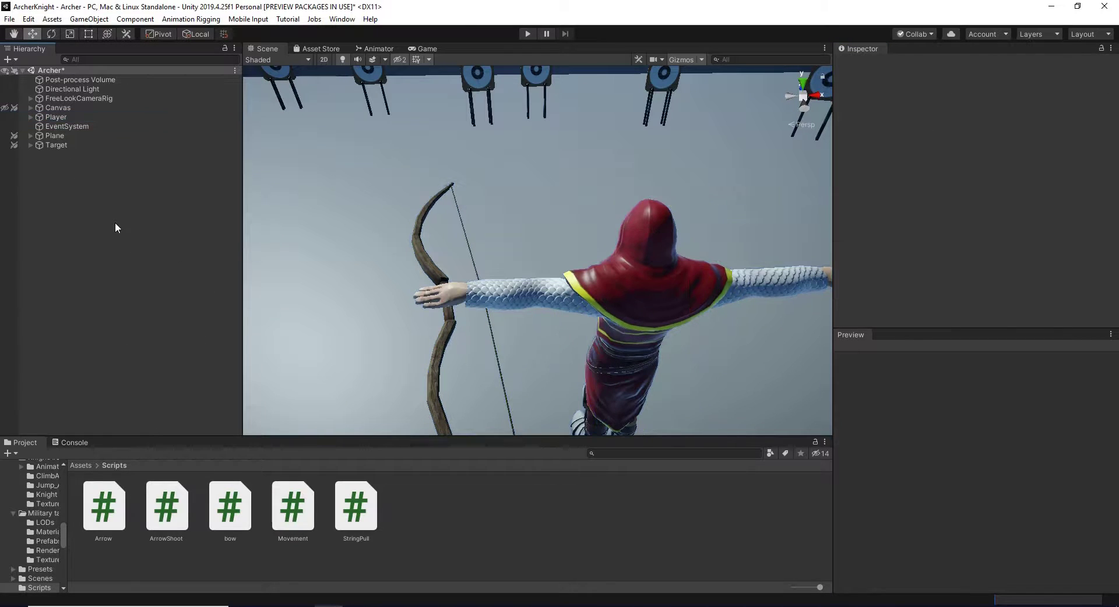
pyautogui.click(373, 48)
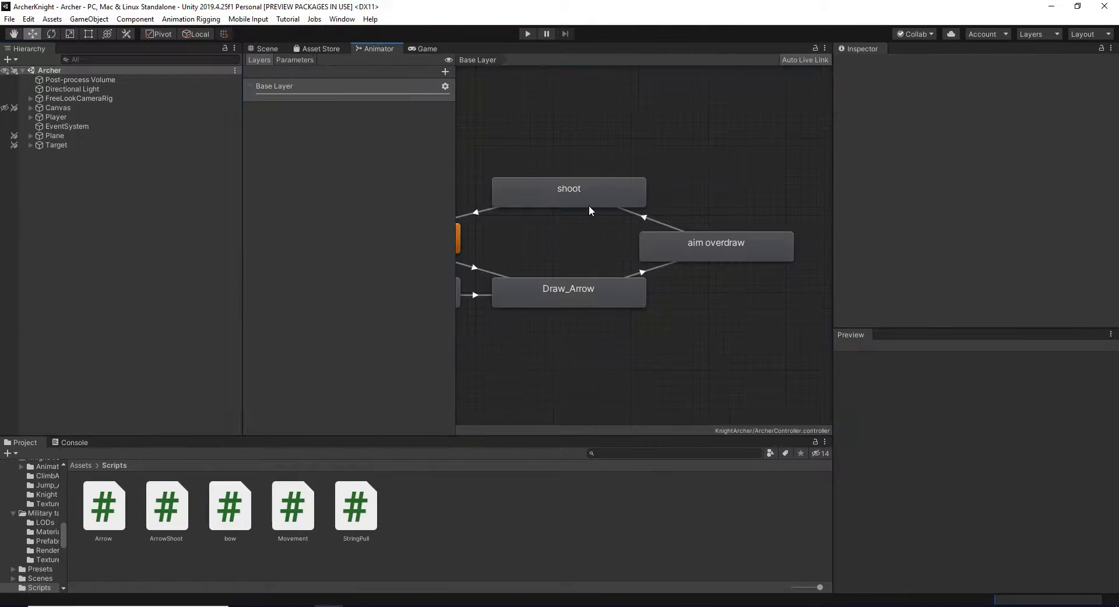
pyautogui.doubleClick(576, 289)
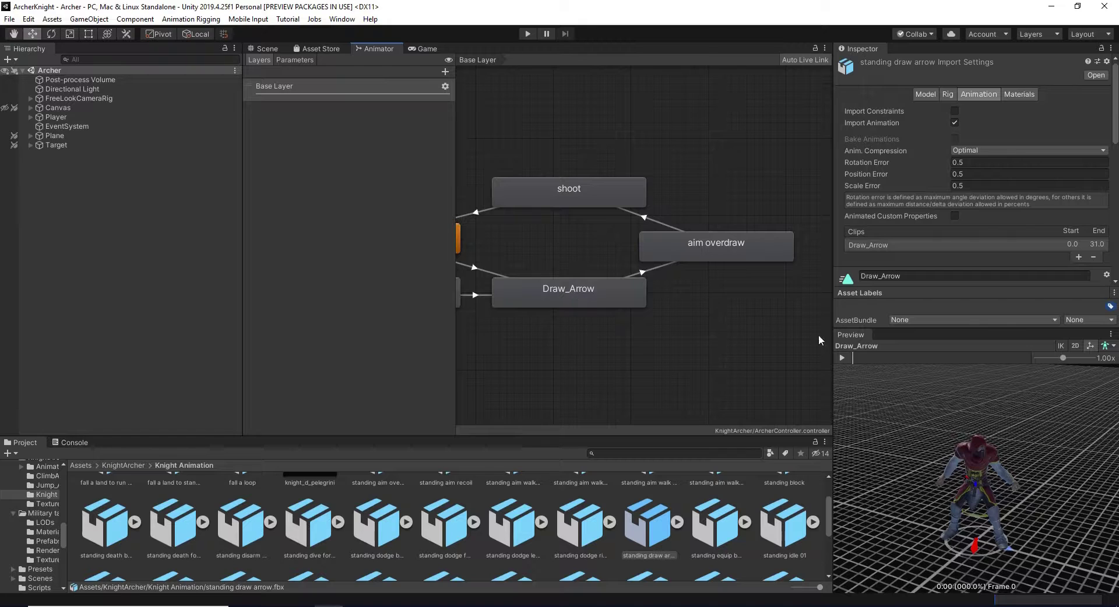
pyautogui.moveTo(876, 362); pyautogui.dragTo(957, 342)
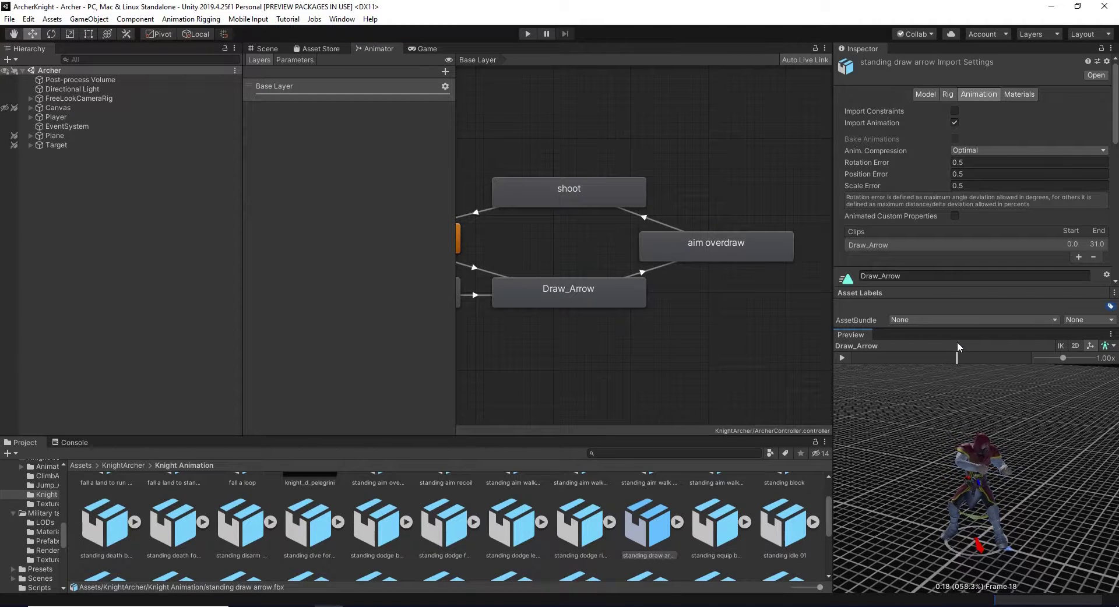
pyautogui.scroll(5, 998, 455)
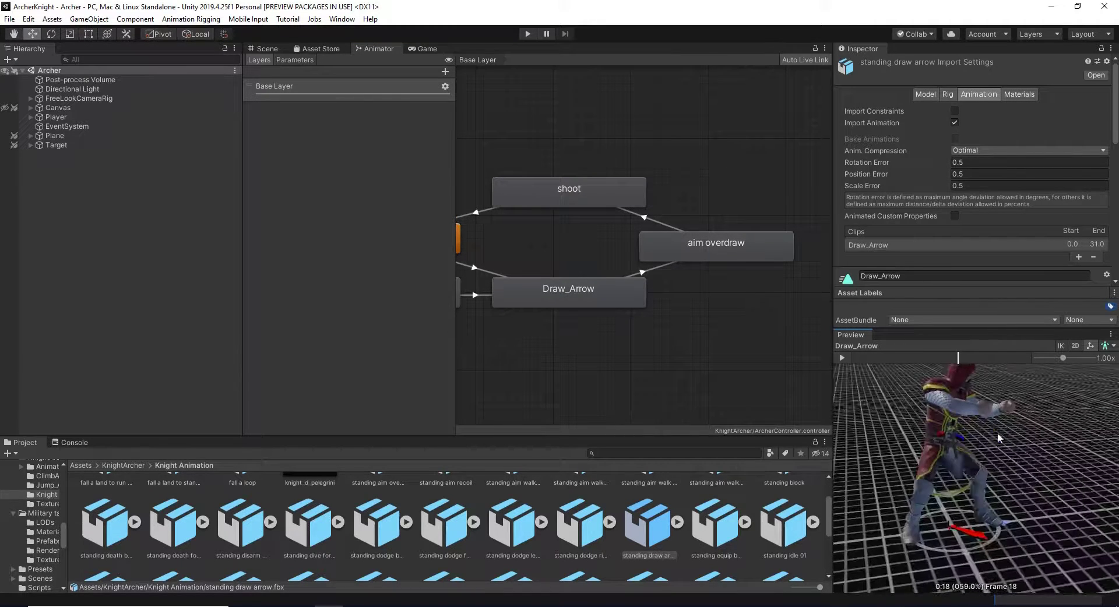
pyautogui.moveTo(990, 466); pyautogui.dragTo(972, 487, button='middle')
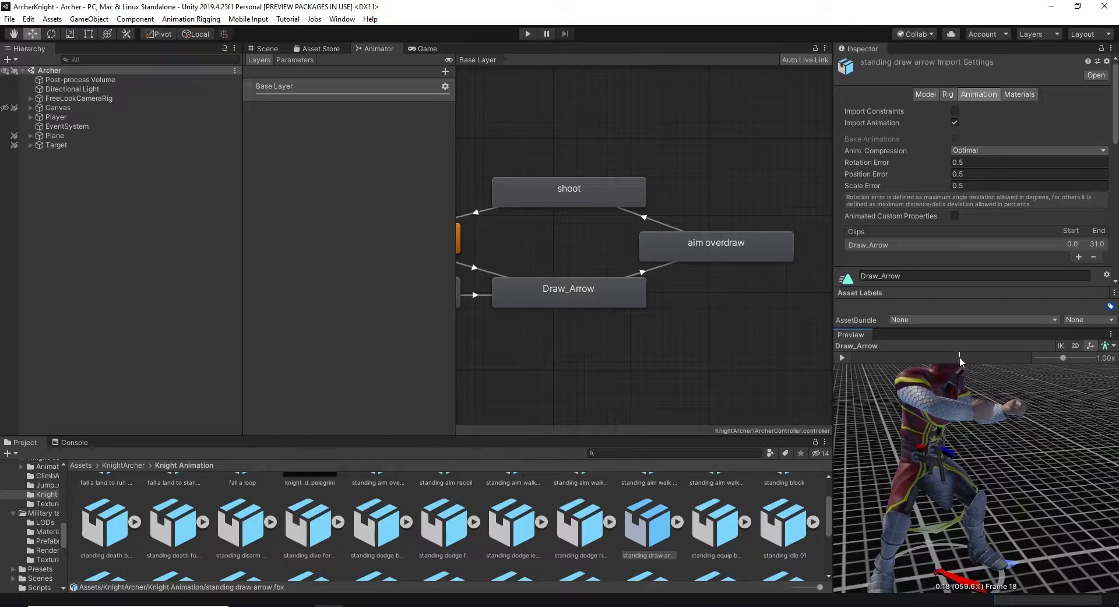
pyautogui.moveTo(957, 358); pyautogui.dragTo(970, 359)
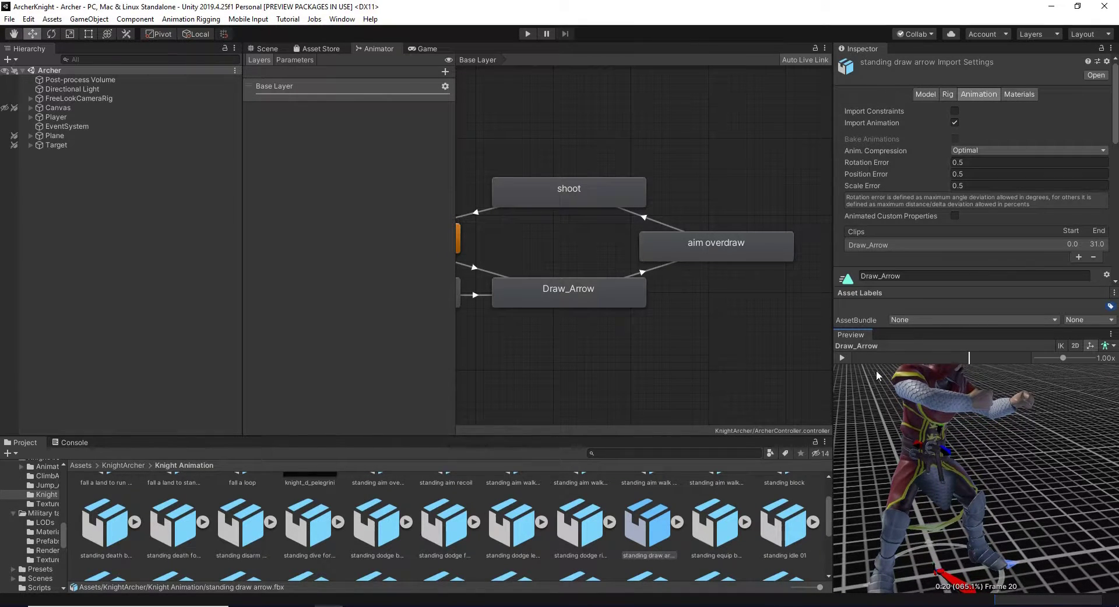
pyautogui.scroll(-5, 880, 256)
# Step: Add an animation event there with function stringPull and apply it
pyautogui.click(842, 227)
pyautogui.scroll(-3, 926, 223)
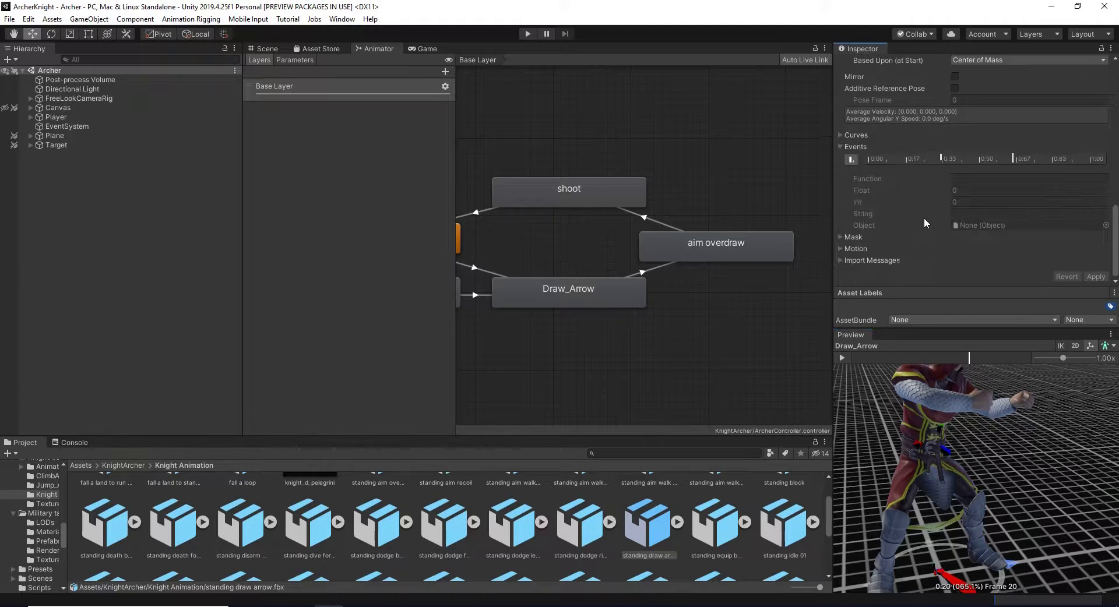
pyautogui.click(851, 159)
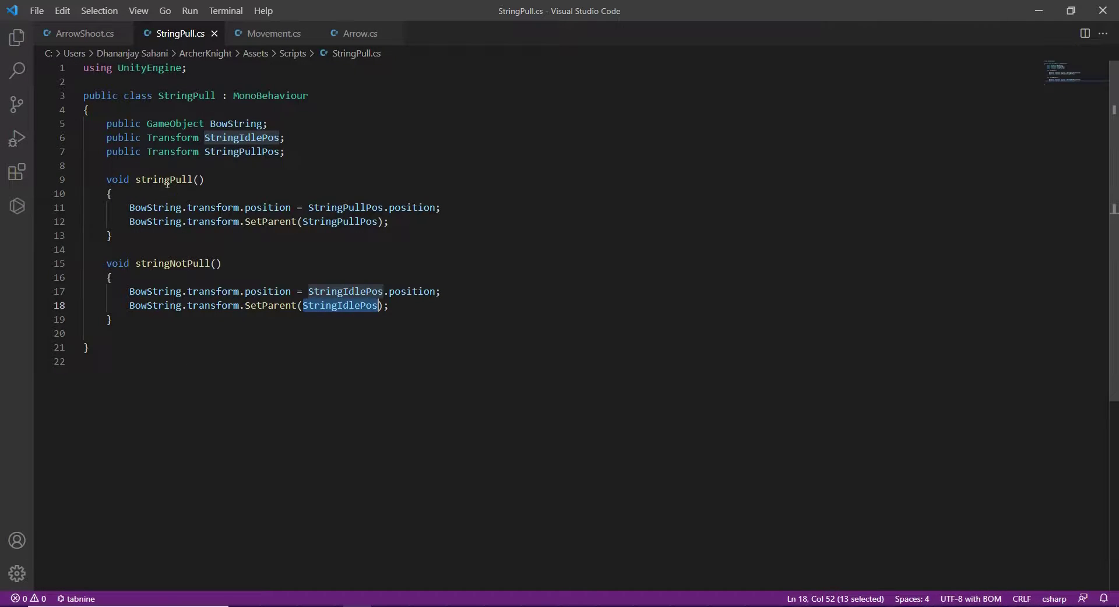
pyautogui.doubleClick(163, 179)
pyautogui.hotkey('ctrl', 'c')
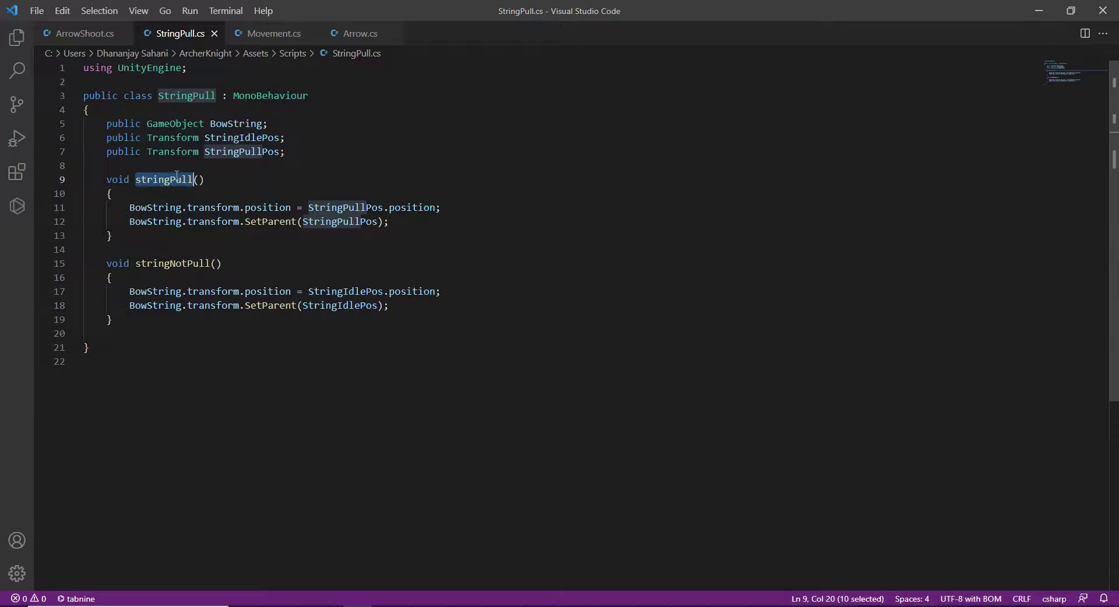
pyautogui.click(1039, 10)
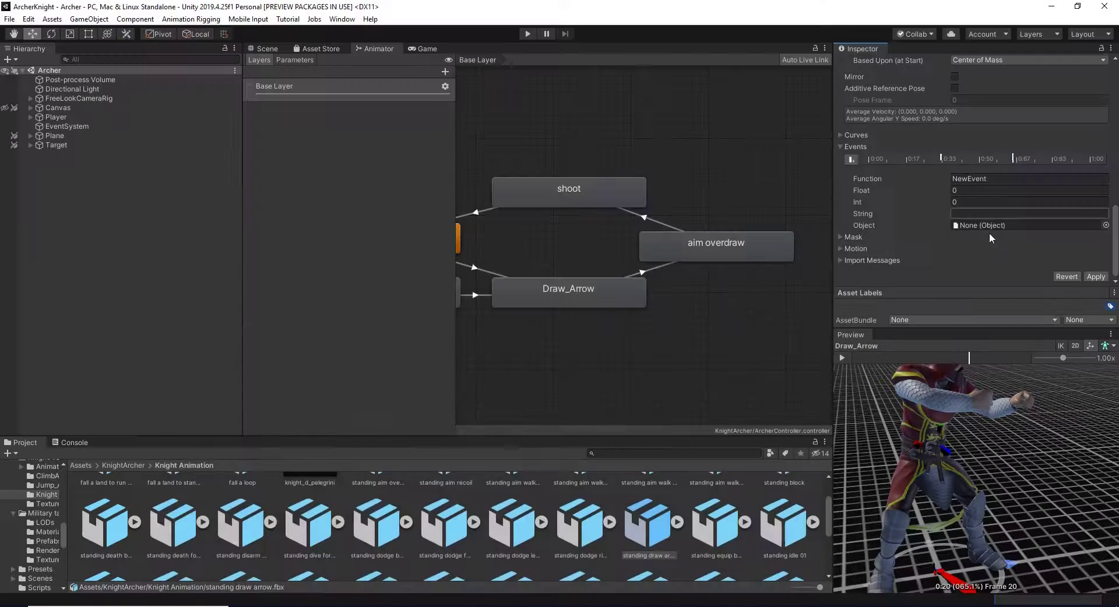
pyautogui.click(984, 179)
pyautogui.hotkey('ctrl', 'v')
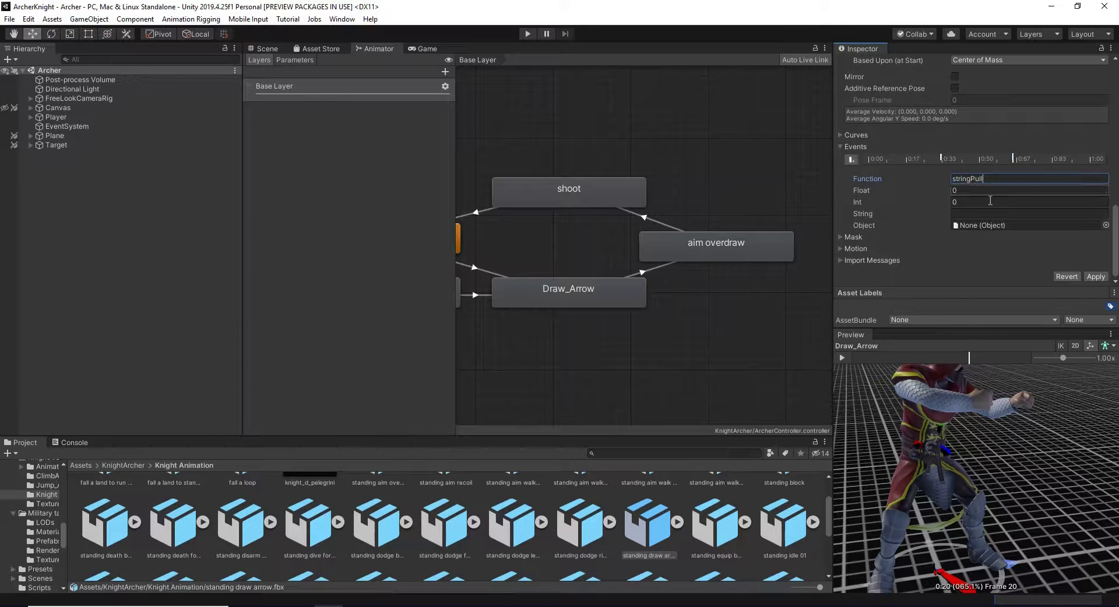
pyautogui.click(1097, 277)
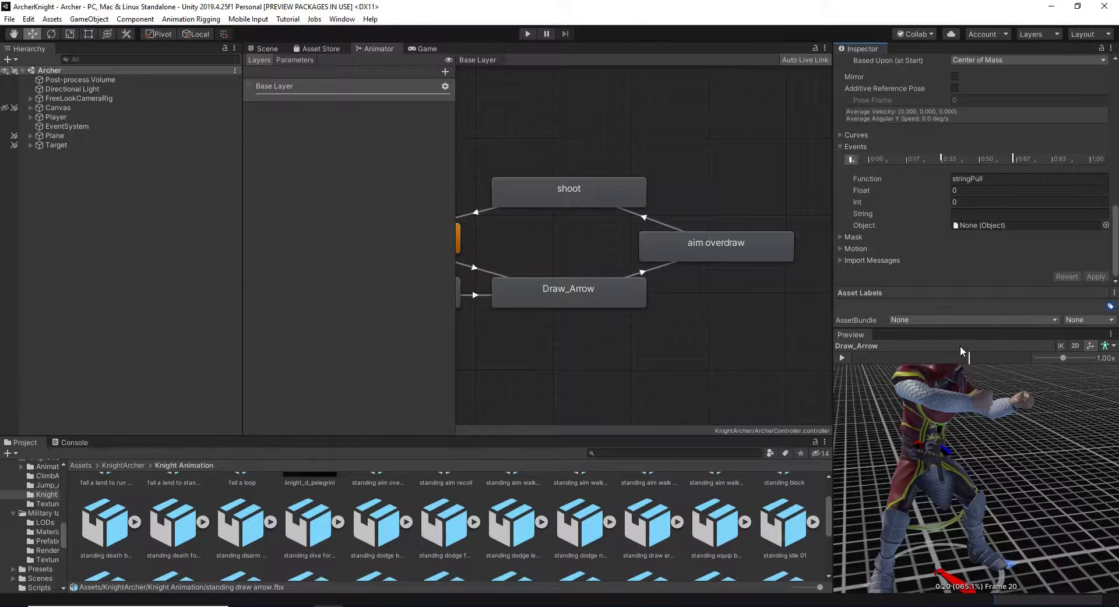
pyautogui.click(618, 201)
# Step: Scrub the shoot clip preview to frame 5, add an event calling stringNotPull and apply
pyautogui.doubleClick(1026, 88)
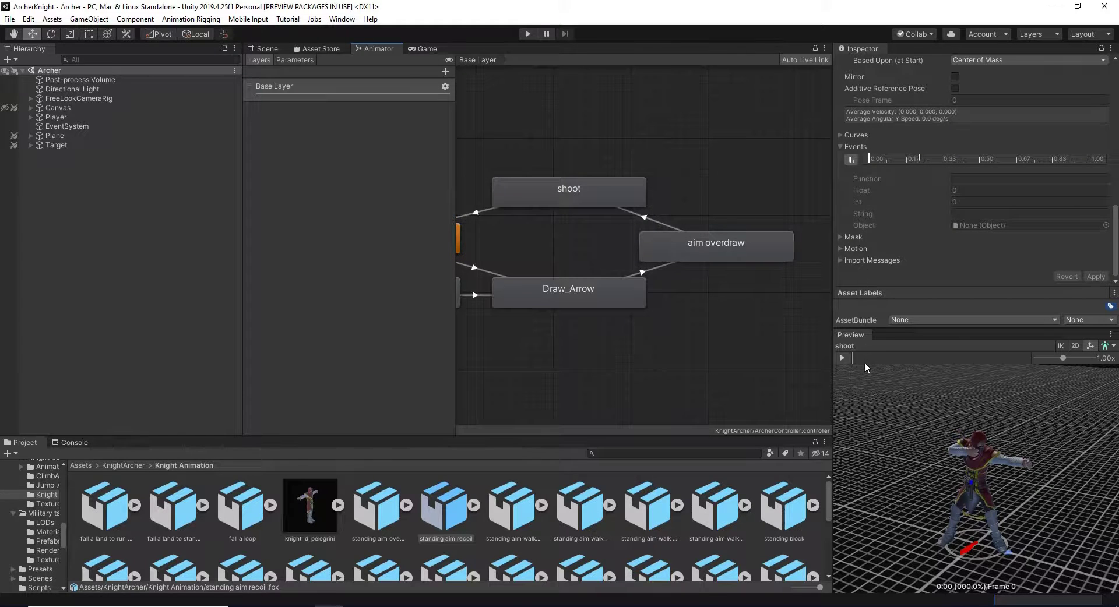
pyautogui.moveTo(865, 363); pyautogui.dragTo(901, 357)
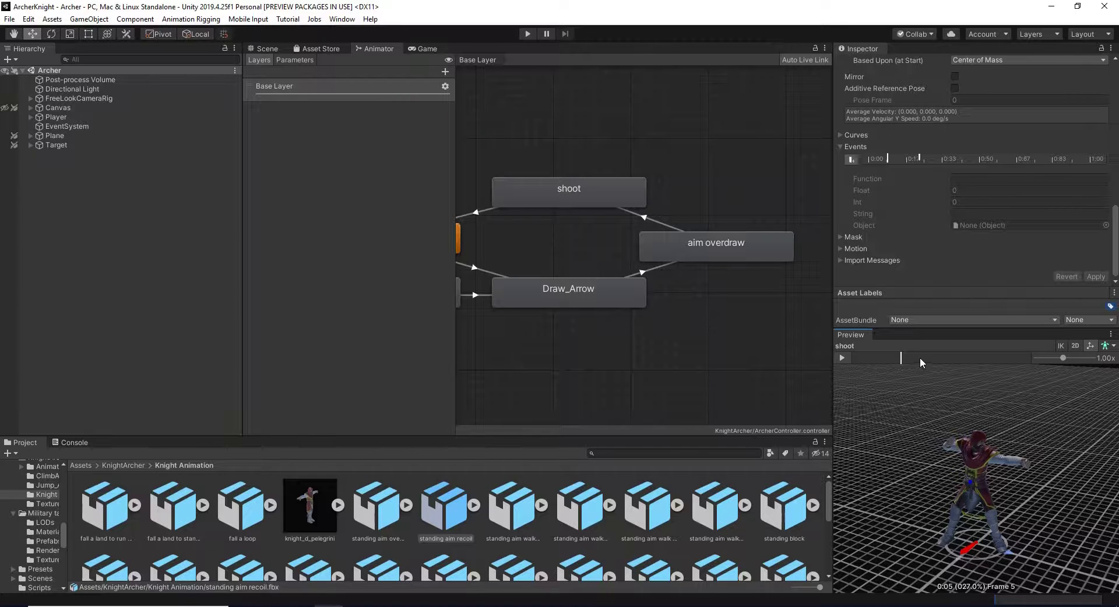
pyautogui.moveTo(945, 358); pyautogui.dragTo(898, 362)
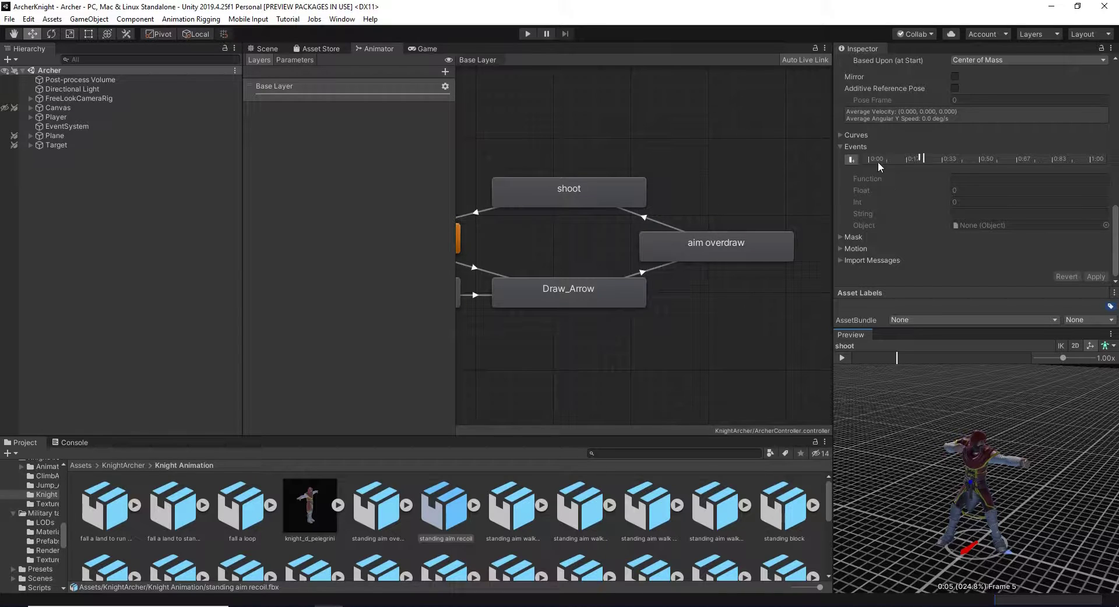
pyautogui.click(852, 160)
pyautogui.click(1008, 179)
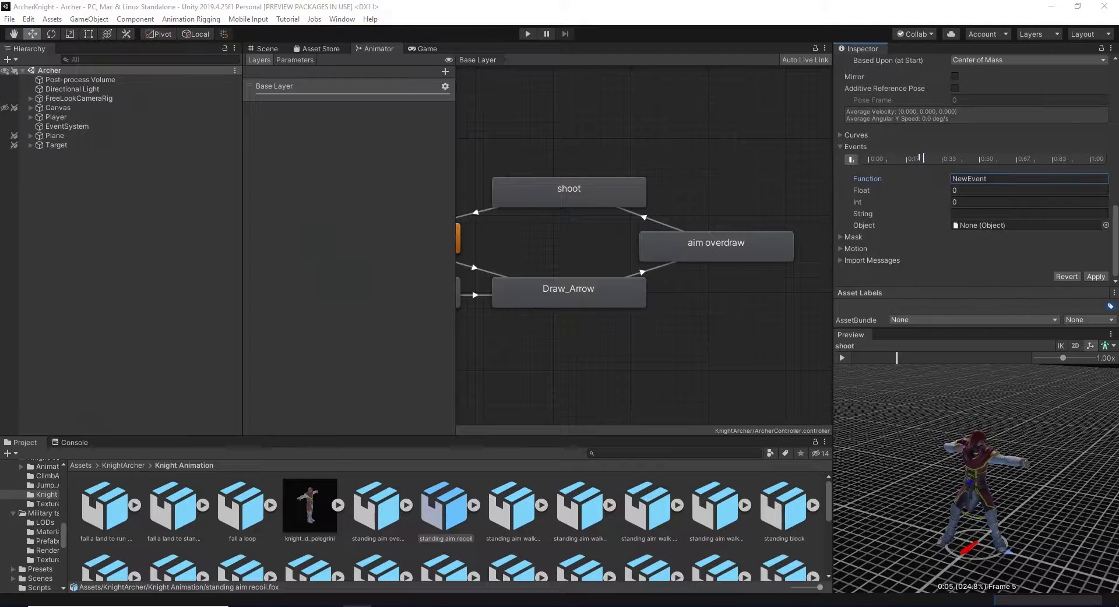
pyautogui.hotkey('alt', 'Tab')
pyautogui.doubleClick(175, 264)
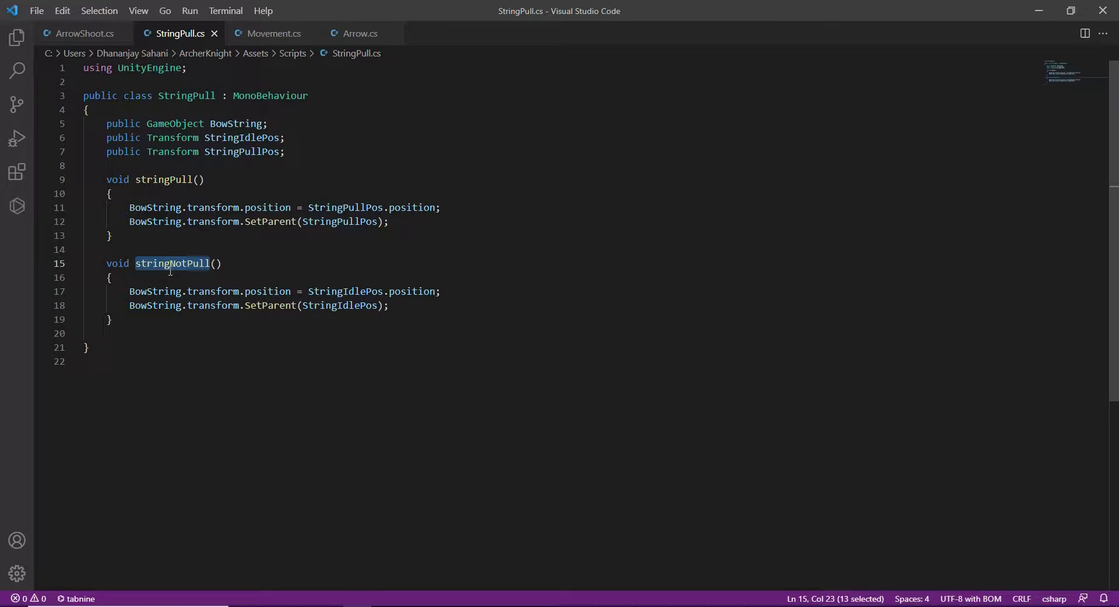
pyautogui.hotkey('alt', 'Tab')
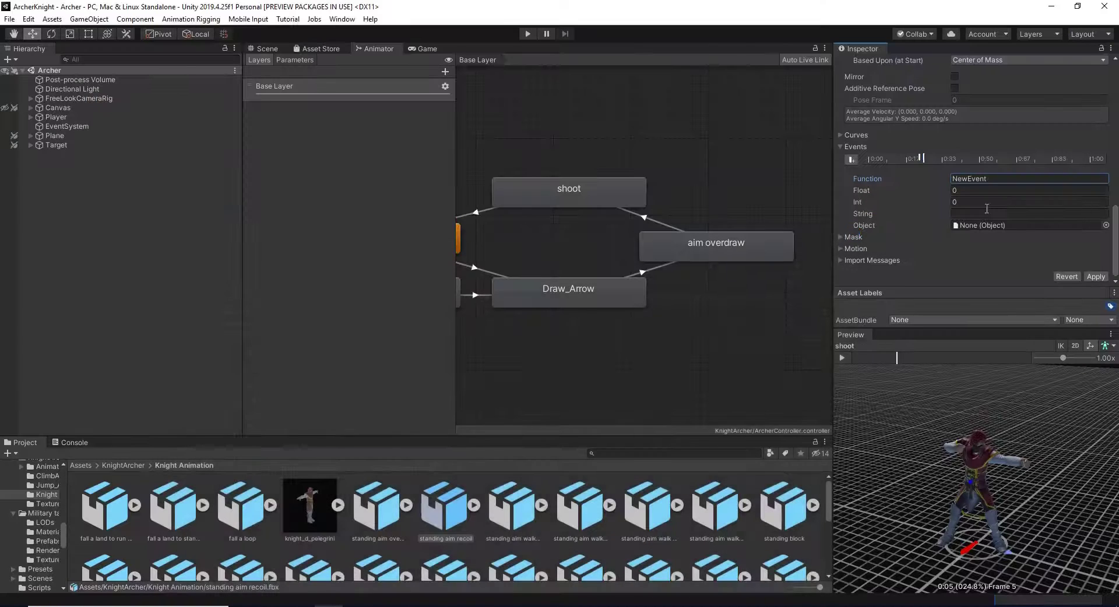
pyautogui.click(1097, 278)
# Step: Play the scene to test the archer firing arrows at the targets, then stop playback
pyautogui.click(271, 51)
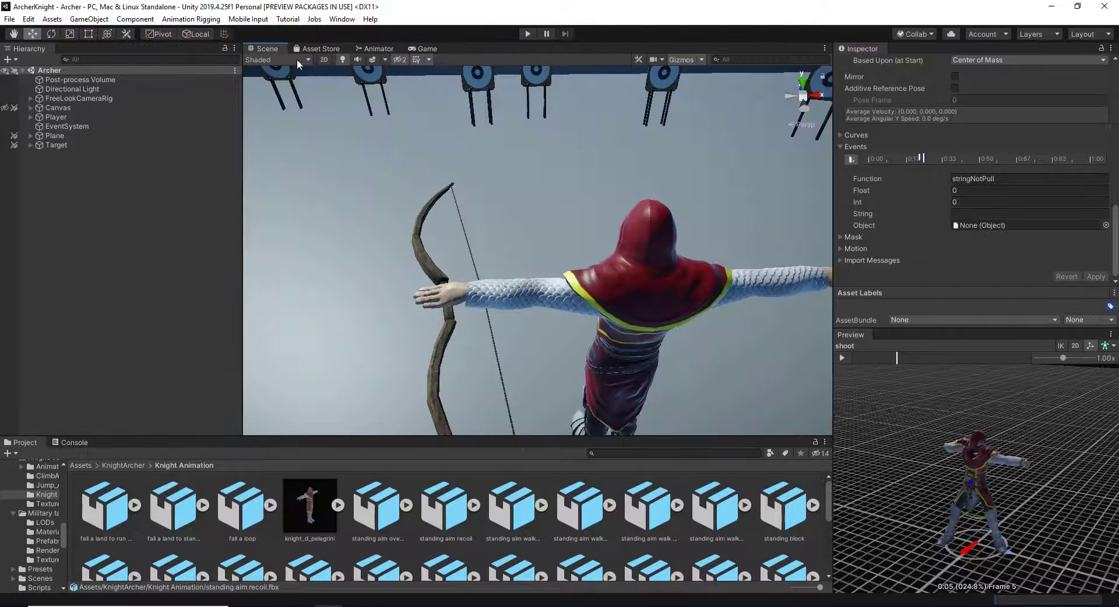
pyautogui.click(527, 34)
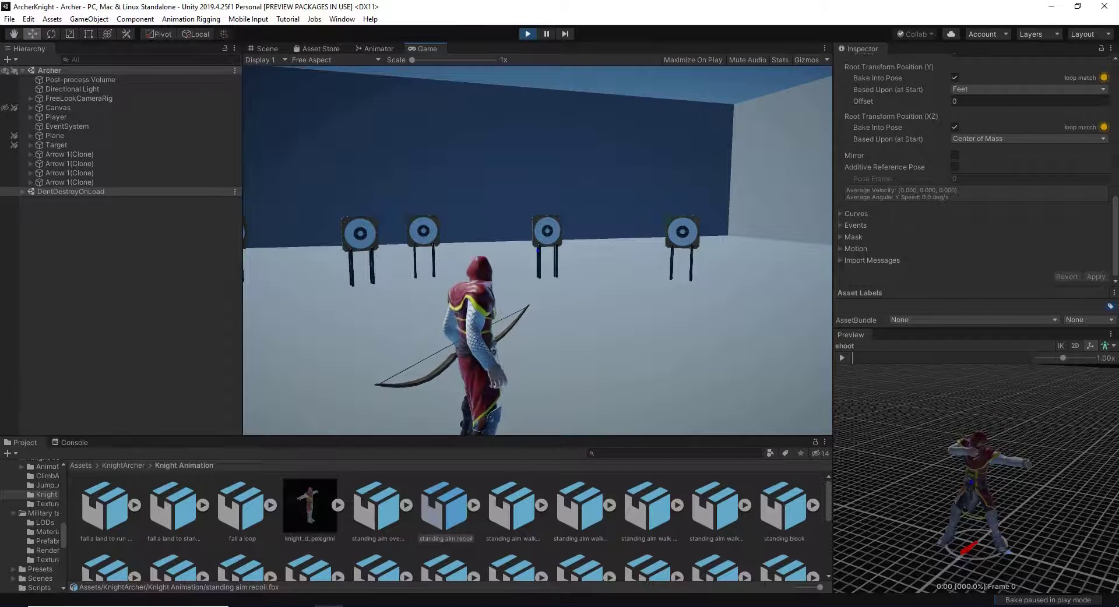
pyautogui.click(528, 34)
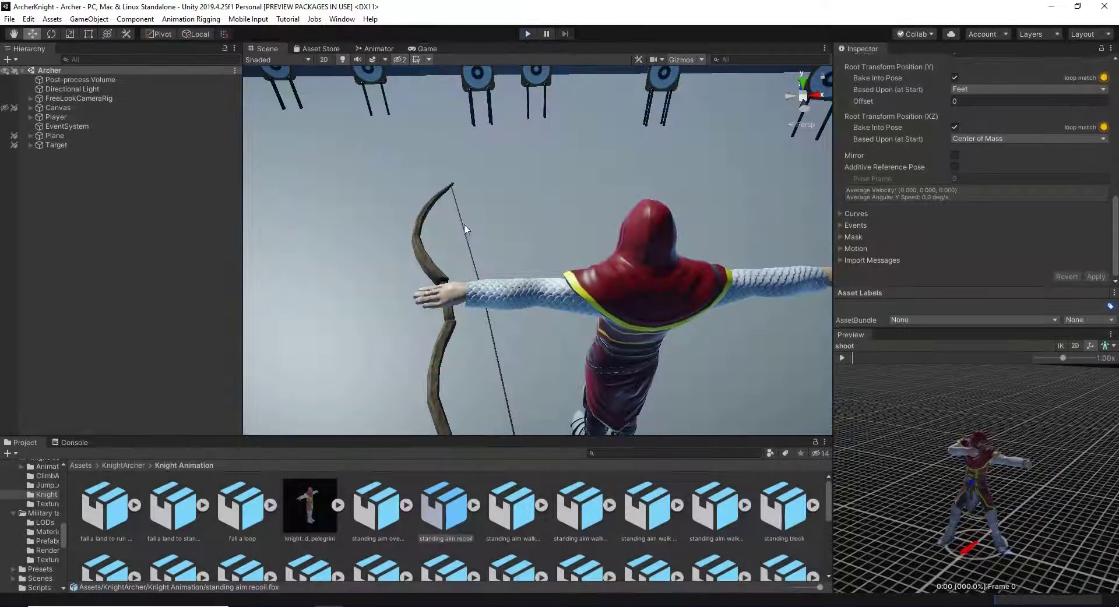